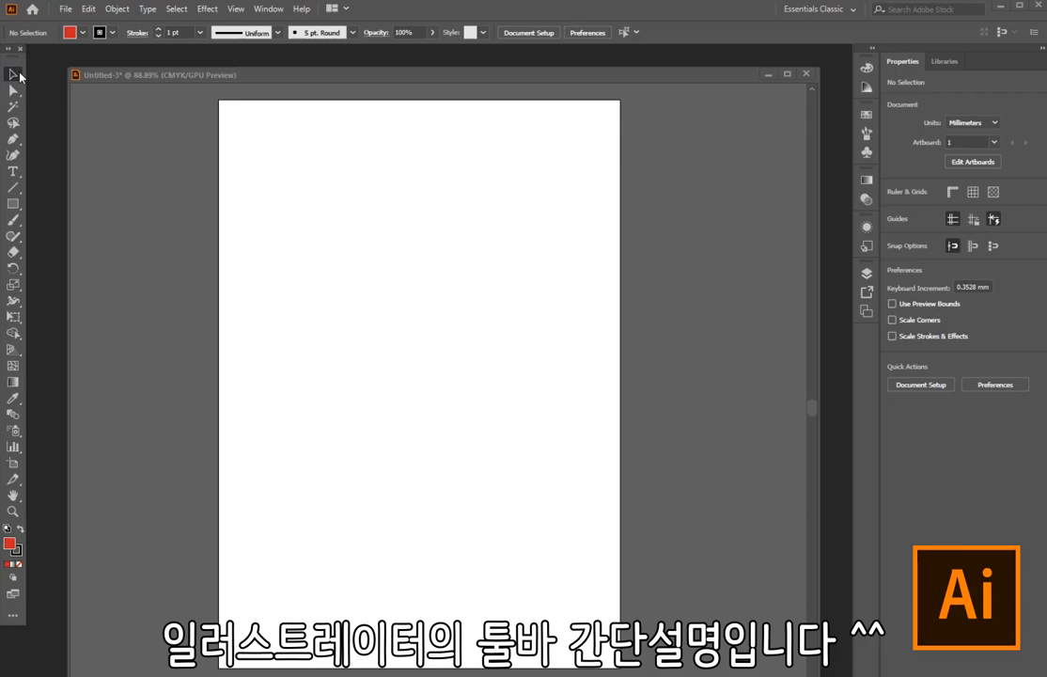
# Draw a red rectangle about 103 by 85 mm in the artboard's upper half, deselect it and reselect it with a selection marquee
pyautogui.click(17, 203)
pyautogui.moveTo(273, 192); pyautogui.dragTo(468, 354)
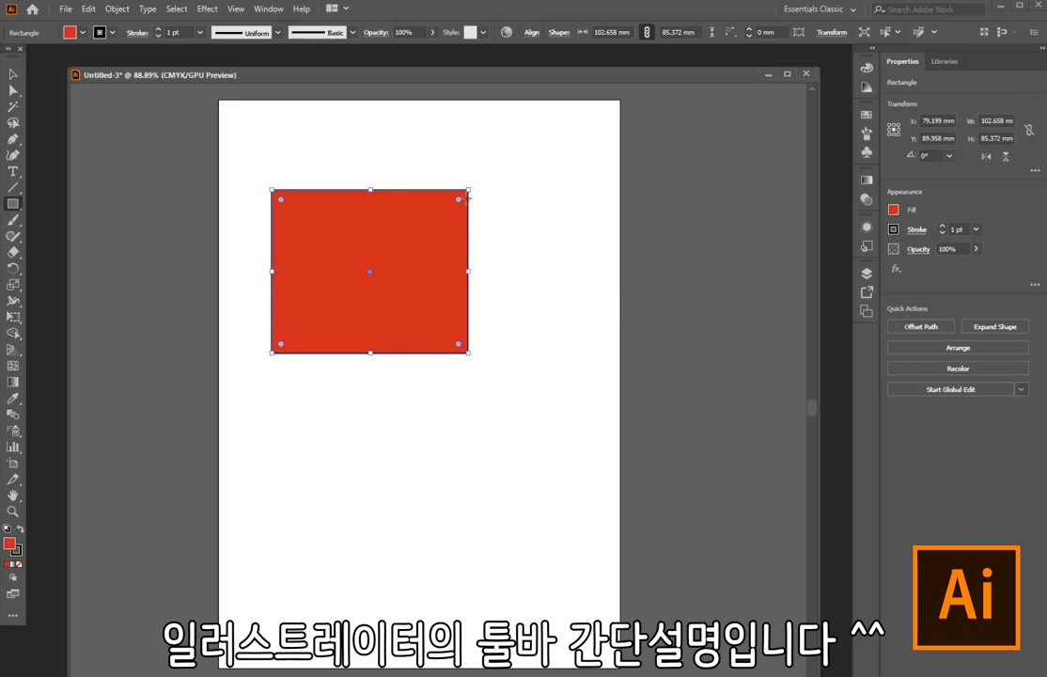
pyautogui.click(14, 71)
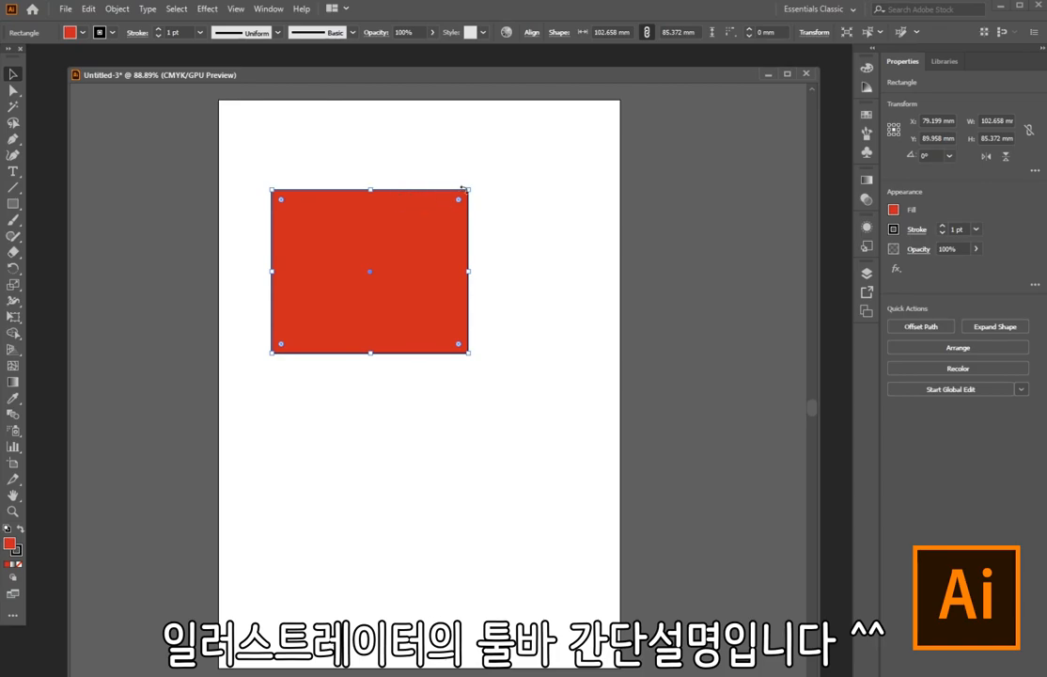
pyautogui.click(550, 222)
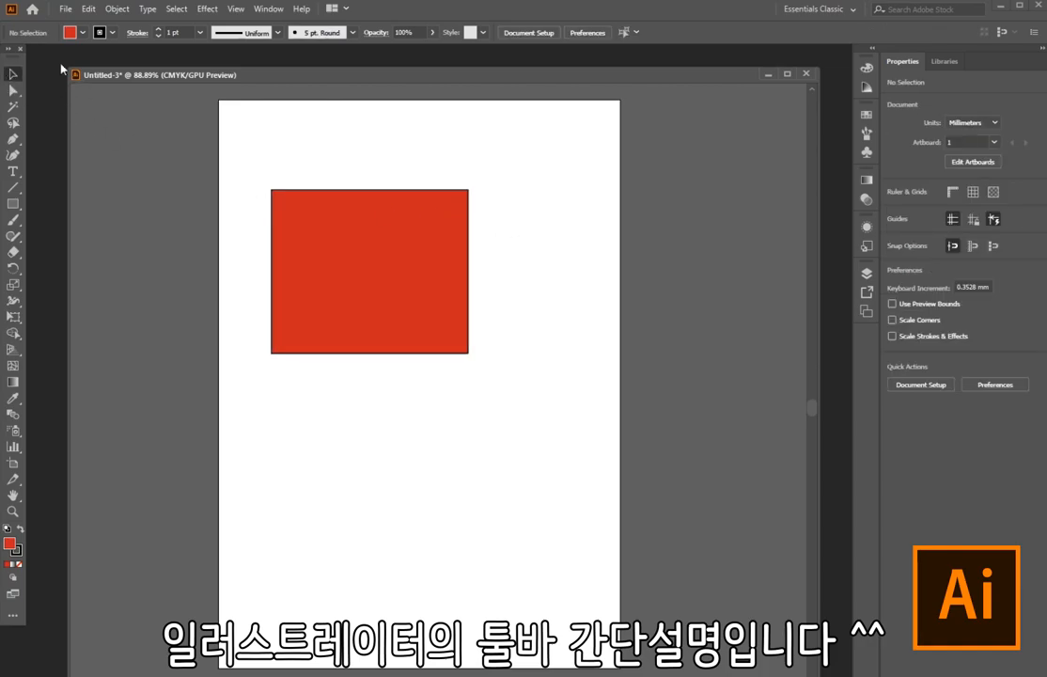
pyautogui.moveTo(246, 152); pyautogui.dragTo(519, 421)
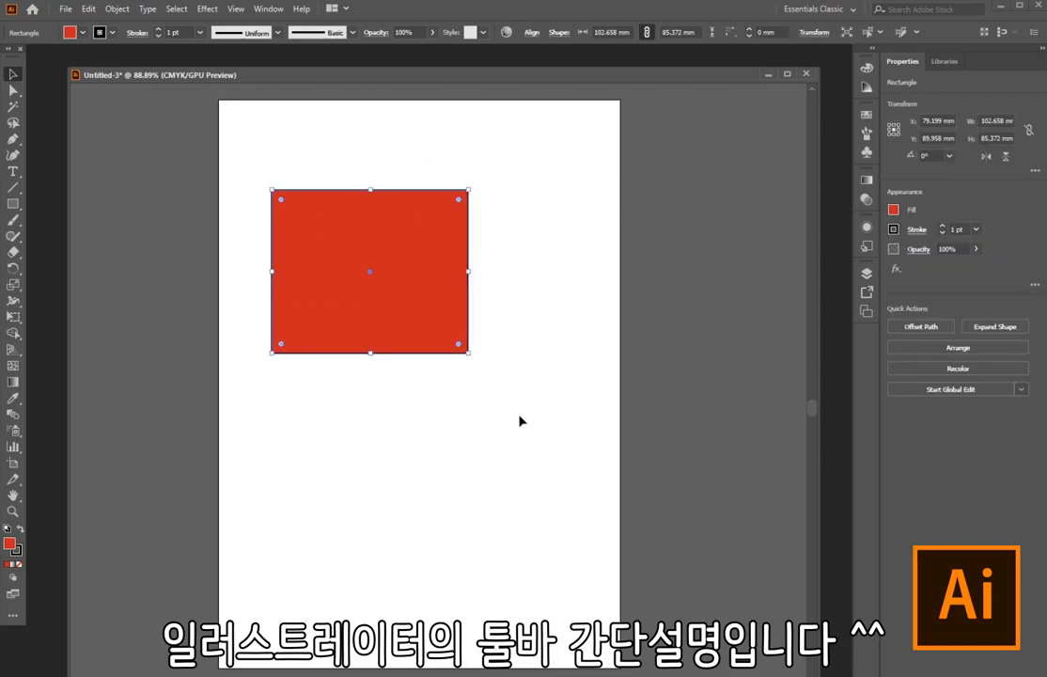
# Reselect the rectangle and move it down to the right so its centre sits at about X 103, Y 111 mm
pyautogui.click(489, 340)
pyautogui.click(467, 290)
pyautogui.moveTo(399, 238); pyautogui.dragTo(413, 327)
pyautogui.moveTo(387, 365); pyautogui.dragTo(487, 272)
pyautogui.moveTo(487, 272); pyautogui.dragTo(425, 327)
pyautogui.moveTo(432, 273); pyautogui.dragTo(448, 299)
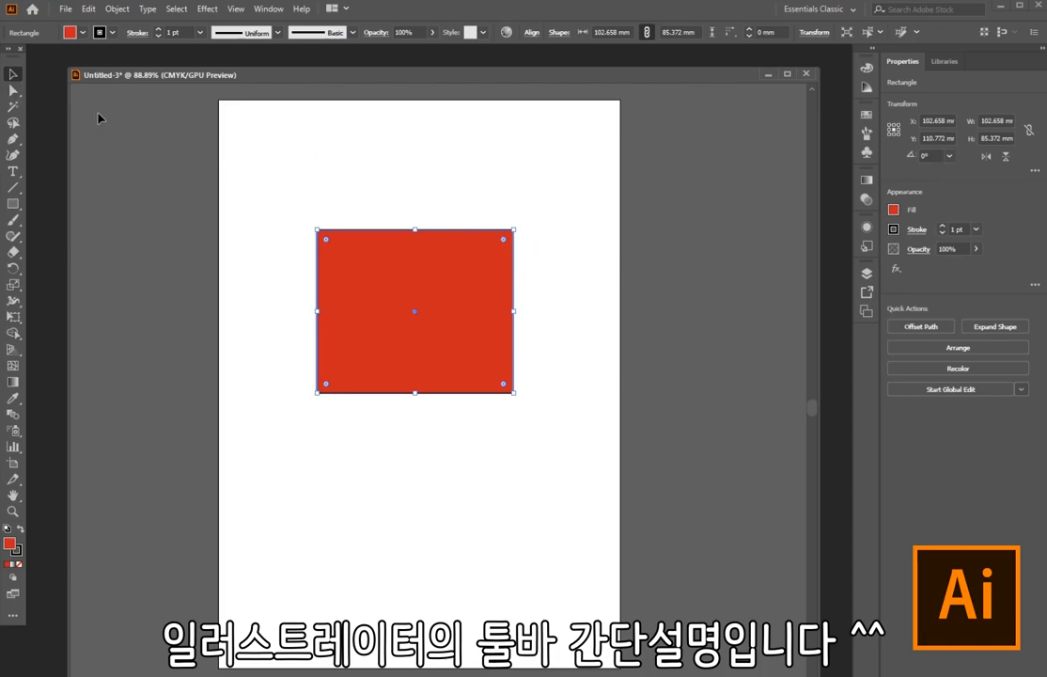
# Select only the rectangle's upper-right anchor point with the Direct Selection tool
pyautogui.click(12, 90)
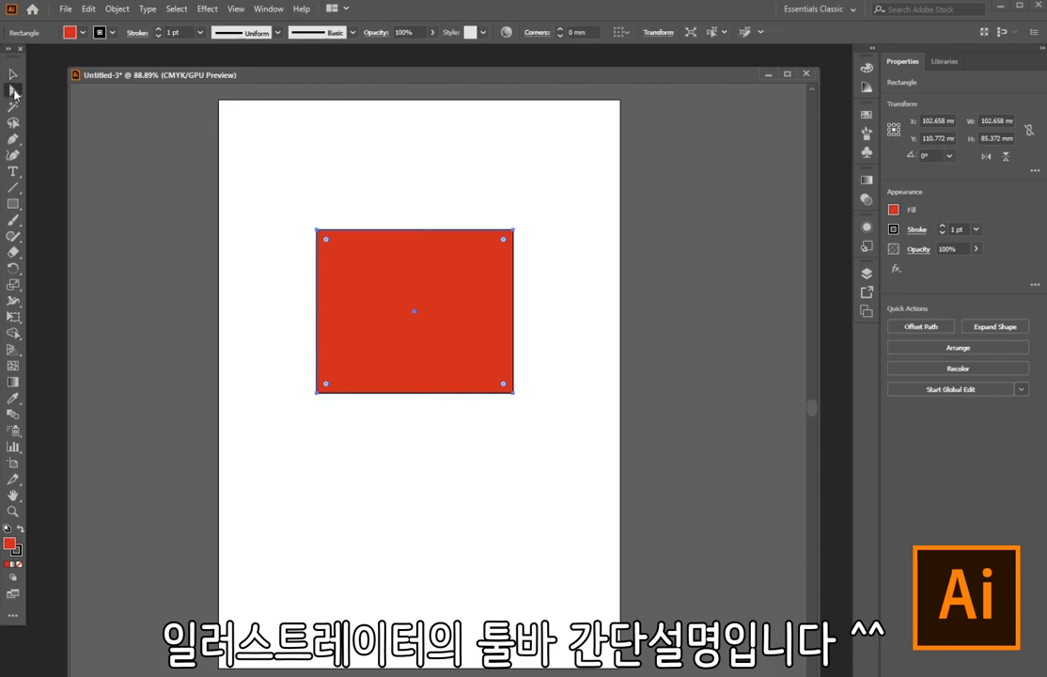
pyautogui.click(514, 230)
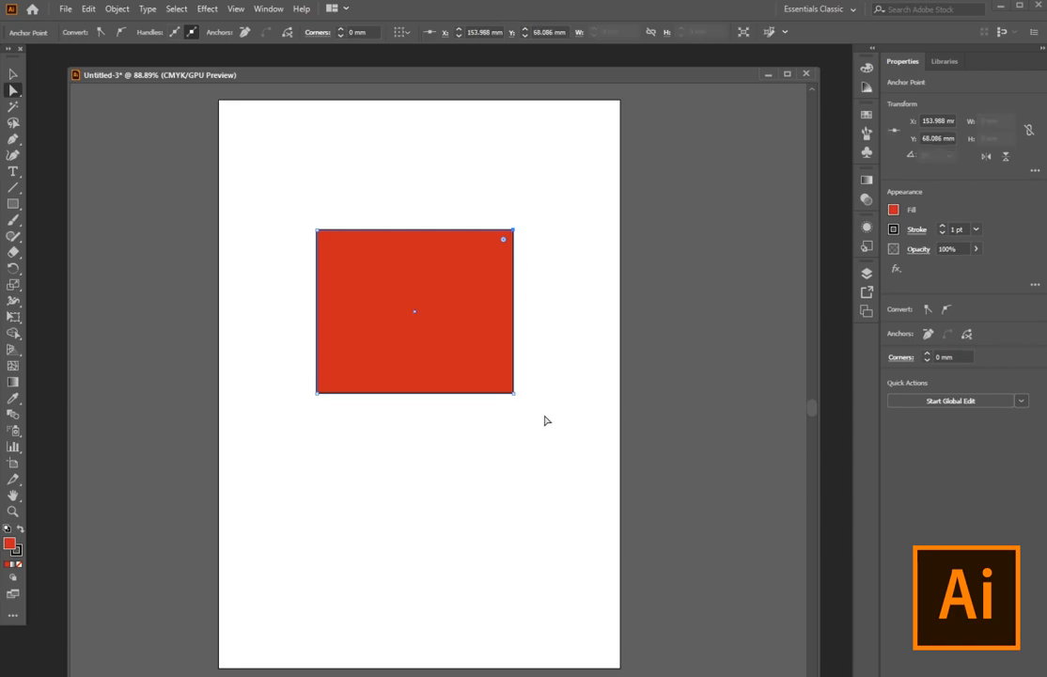
pyautogui.hotkey('ctrl', '1')
pyautogui.click(529, 333)
pyautogui.moveTo(510, 105)
pyautogui.mouseDown()
pyautogui.moveTo(474, 141)
pyautogui.moveTo(517, 150)
pyautogui.moveTo(500, 96)
pyautogui.mouseUp()
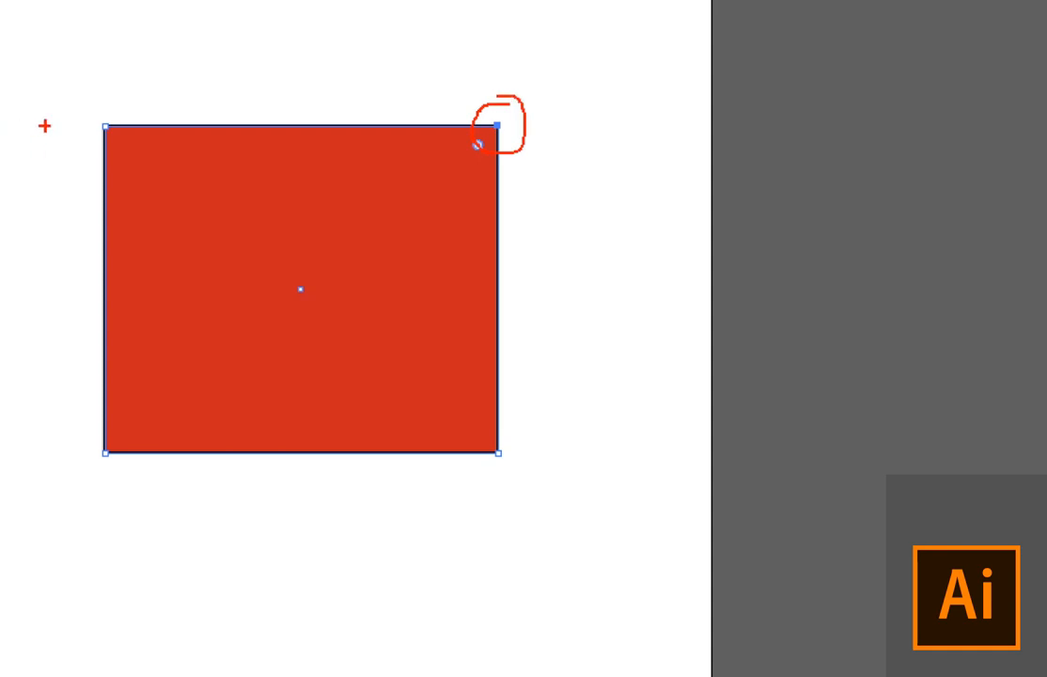
pyautogui.moveTo(96, 146)
pyautogui.mouseDown()
pyautogui.moveTo(131, 111)
pyautogui.moveTo(87, 108)
pyautogui.moveTo(90, 143)
pyautogui.moveTo(102, 148)
pyautogui.moveTo(137, 113)
pyautogui.moveTo(83, 120)
pyautogui.mouseUp()
pyautogui.moveTo(129, 26)
pyautogui.mouseDown()
pyautogui.moveTo(115, 83)
pyautogui.moveTo(122, 68)
pyautogui.mouseUp()
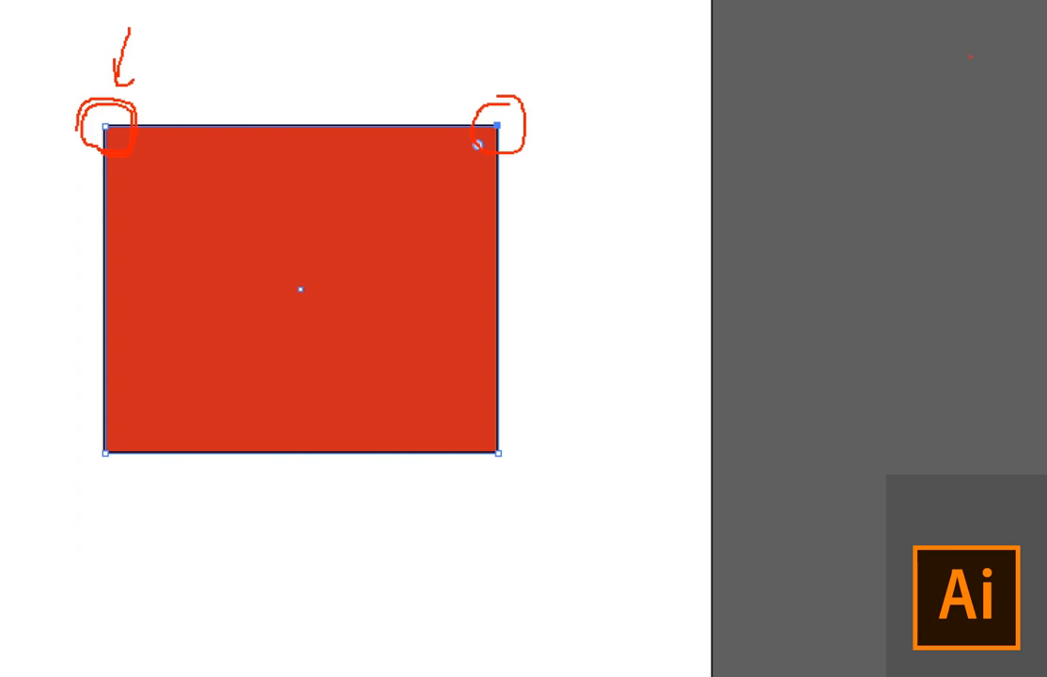
pyautogui.moveTo(524, 57)
pyautogui.mouseDown()
pyautogui.moveTo(515, 90)
pyautogui.moveTo(527, 81)
pyautogui.mouseUp()
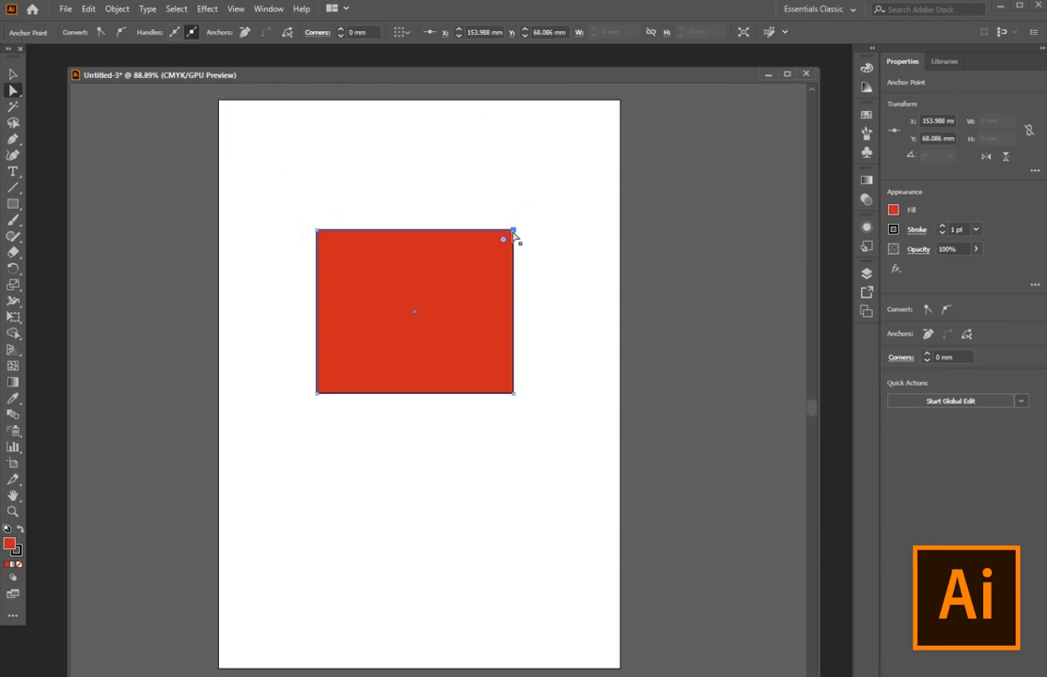
# Pull the upper-right anchor out to about X 185, Y 33 mm and the lower-right anchor to about X 193, Y 195 mm
pyautogui.moveTo(513, 230); pyautogui.dragTo(571, 165)
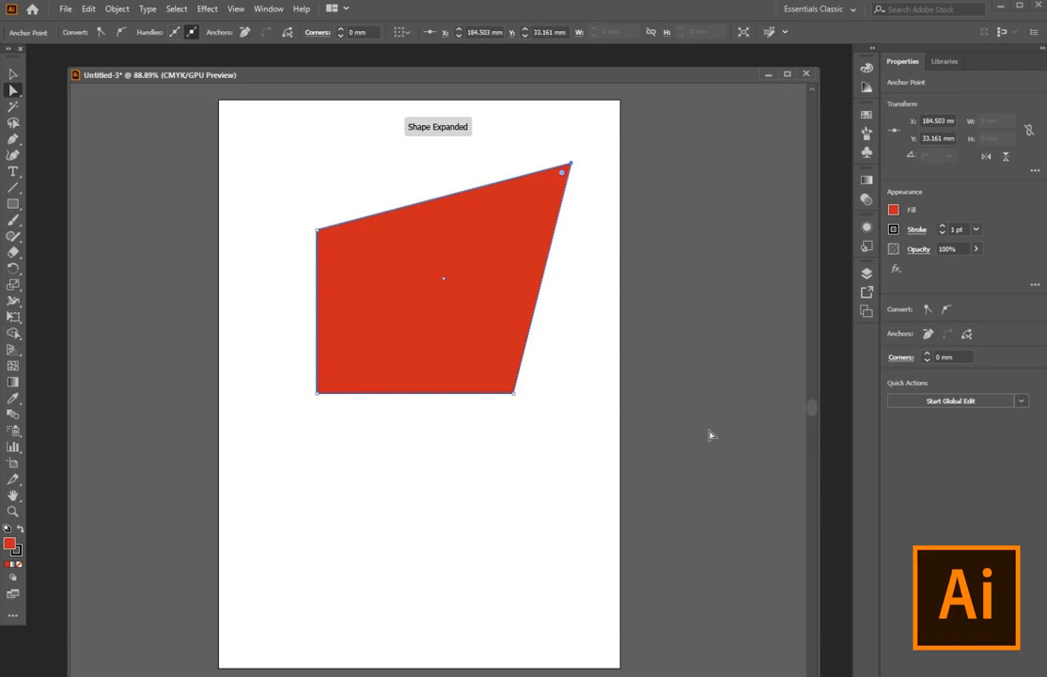
pyautogui.click(514, 395)
pyautogui.moveTo(514, 395); pyautogui.dragTo(588, 472)
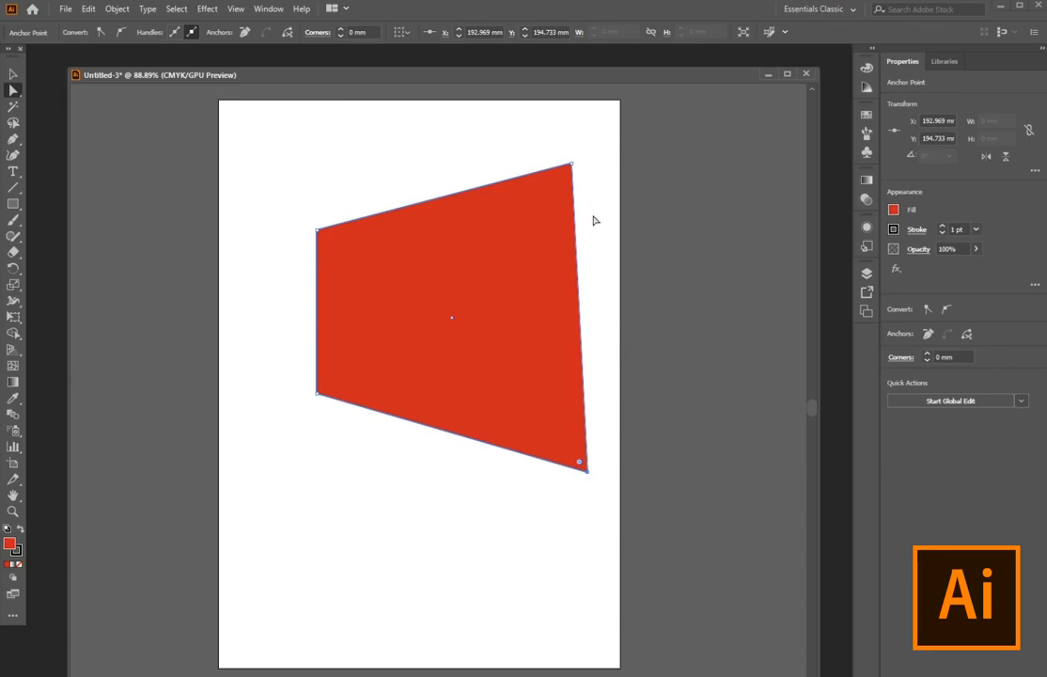
# Move the shape's upper, left, lower and right edges outward one by one until it measures about 186 by 233 mm
pyautogui.click(429, 205)
pyautogui.moveTo(428, 205); pyautogui.dragTo(420, 156)
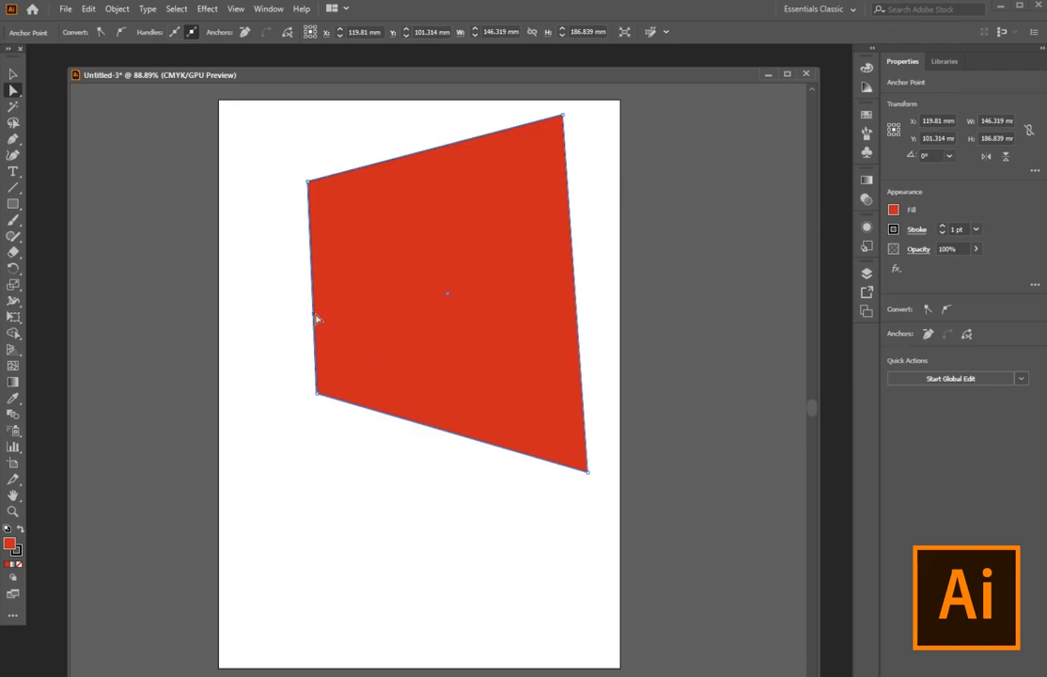
pyautogui.moveTo(315, 319); pyautogui.dragTo(250, 317)
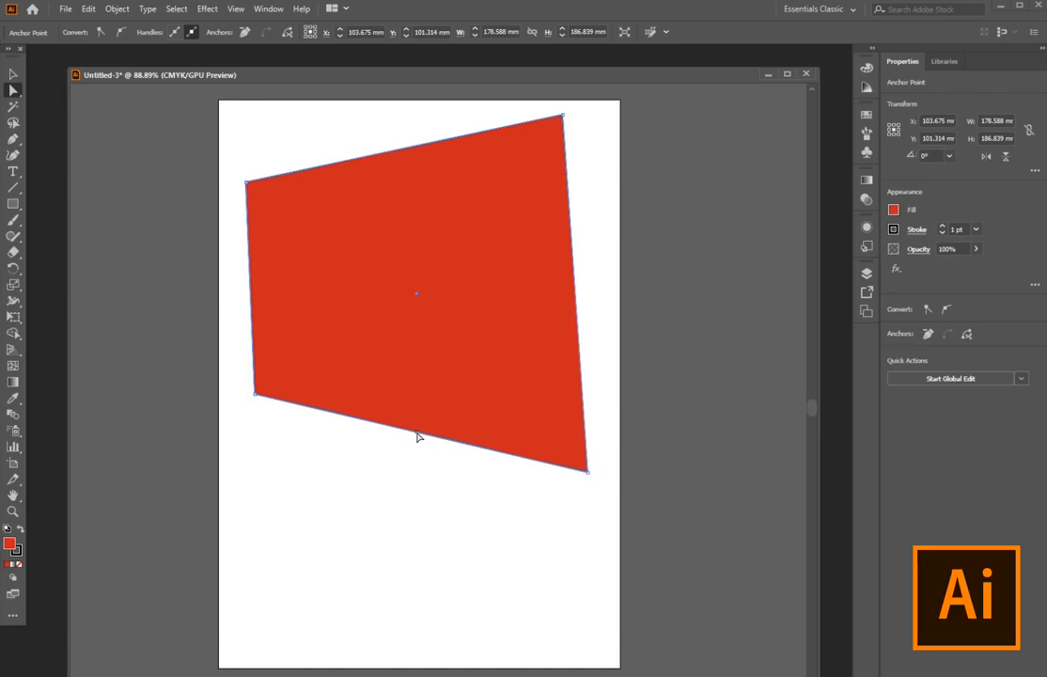
pyautogui.moveTo(417, 436); pyautogui.dragTo(416, 523)
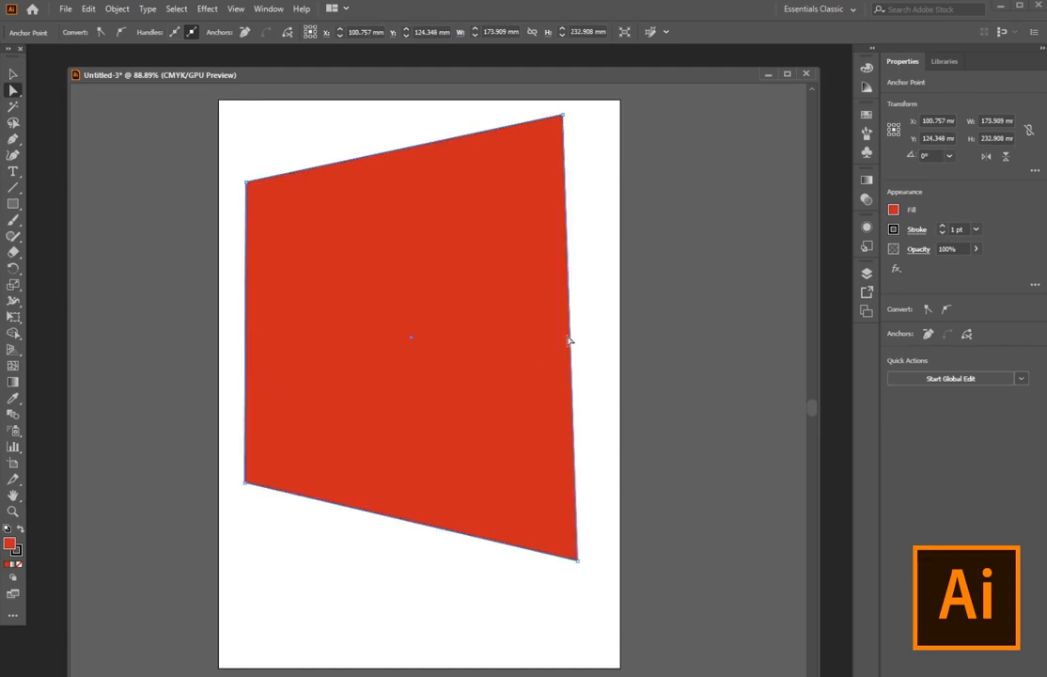
pyautogui.moveTo(571, 339); pyautogui.dragTo(593, 339)
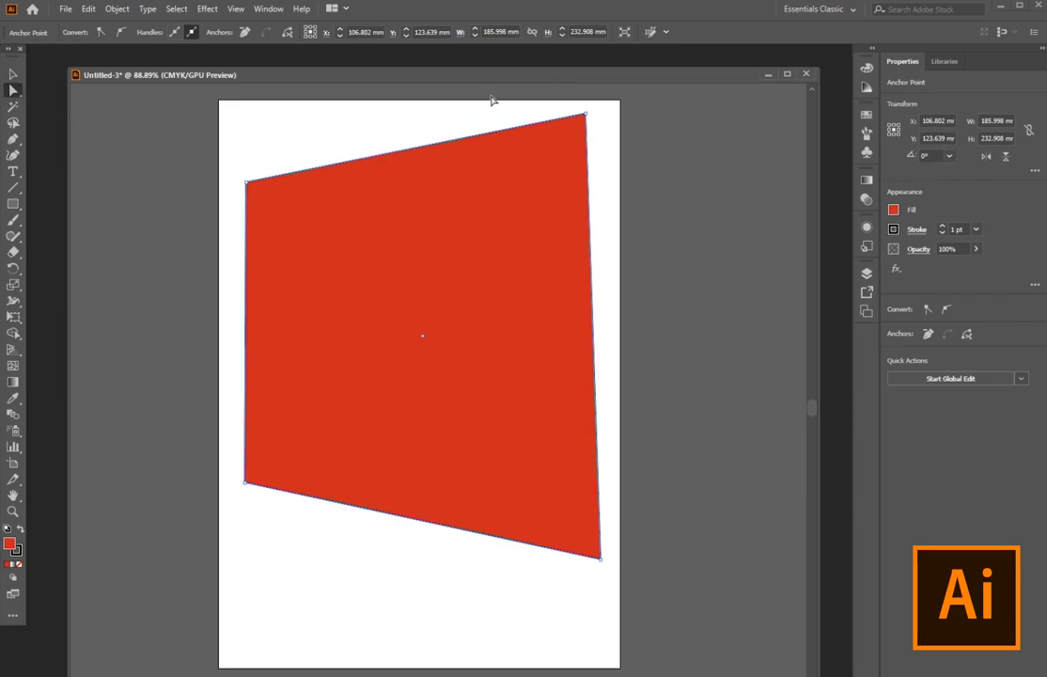
# Set the whole shape's stroke weight to 13 pt and move it down to X 105, Y about 142 mm
pyautogui.click(13, 76)
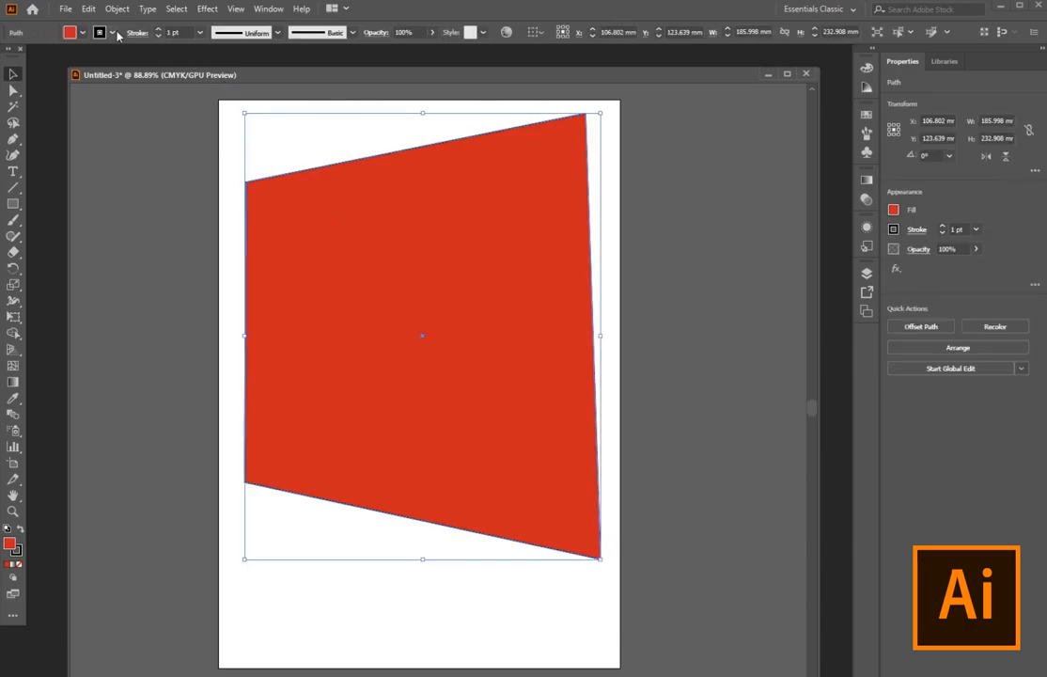
pyautogui.click(159, 29)
pyautogui.click(159, 29)
pyautogui.click(159, 29)
pyautogui.click(159, 29)
pyautogui.click(159, 29)
pyautogui.click(159, 29)
pyautogui.click(159, 29)
pyautogui.click(159, 29)
pyautogui.click(160, 30)
pyautogui.click(160, 29)
pyautogui.click(160, 29)
pyautogui.click(160, 29)
pyautogui.click(660, 227)
pyautogui.click(523, 201)
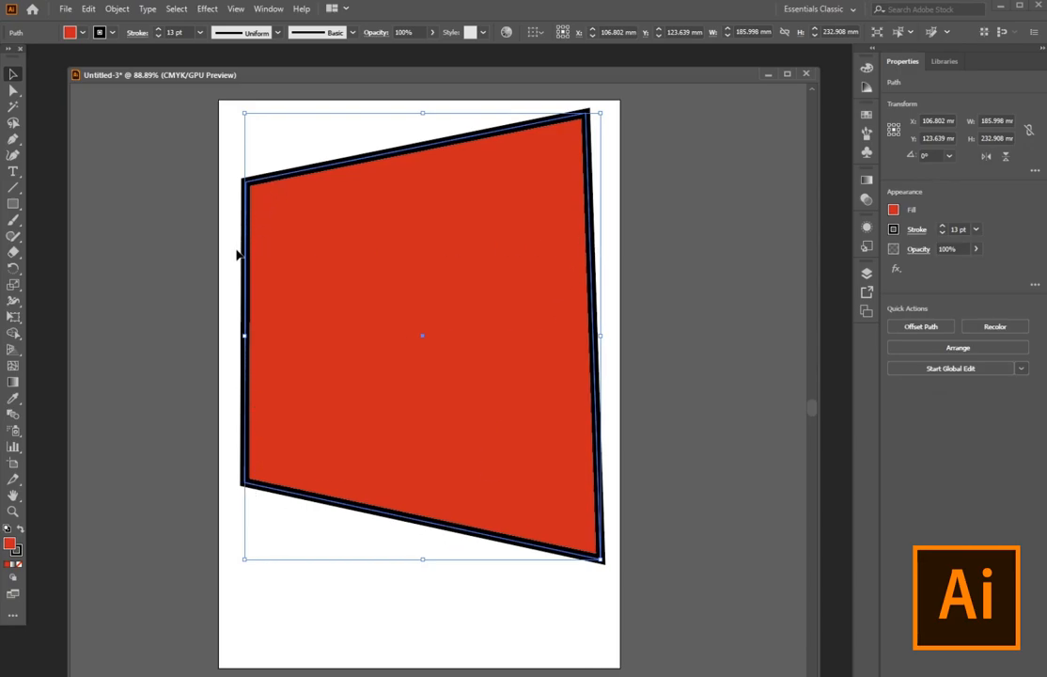
pyautogui.moveTo(494, 375); pyautogui.dragTo(490, 409)
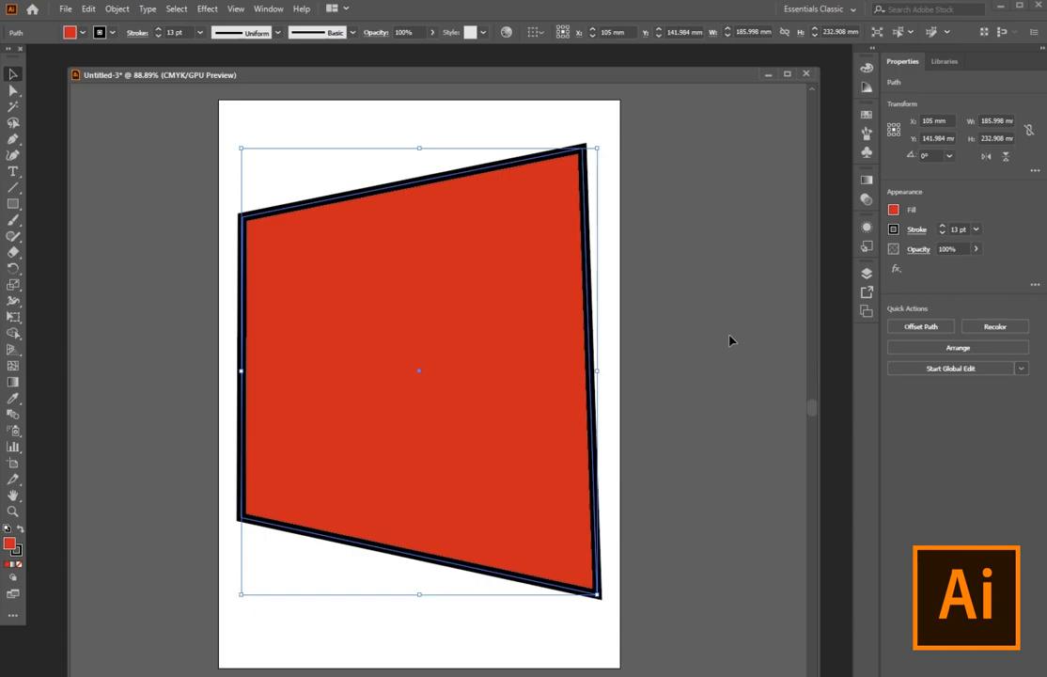
# Delete the shape's upper-right anchor point with the Direct Selection tool, leaving an open path
pyautogui.click(14, 89)
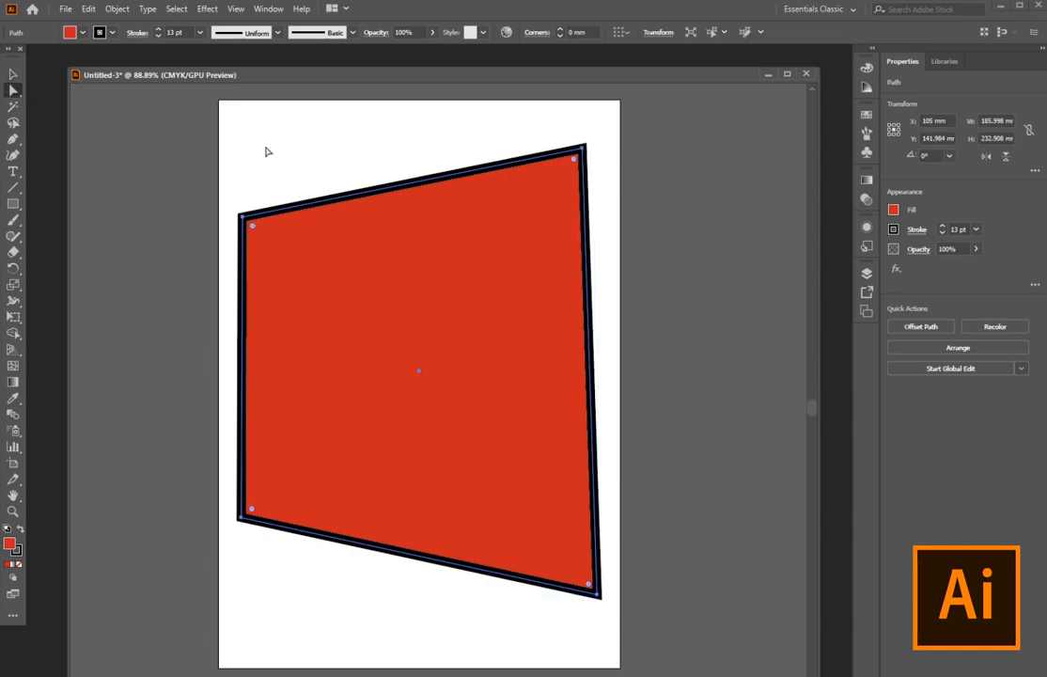
pyautogui.click(584, 148)
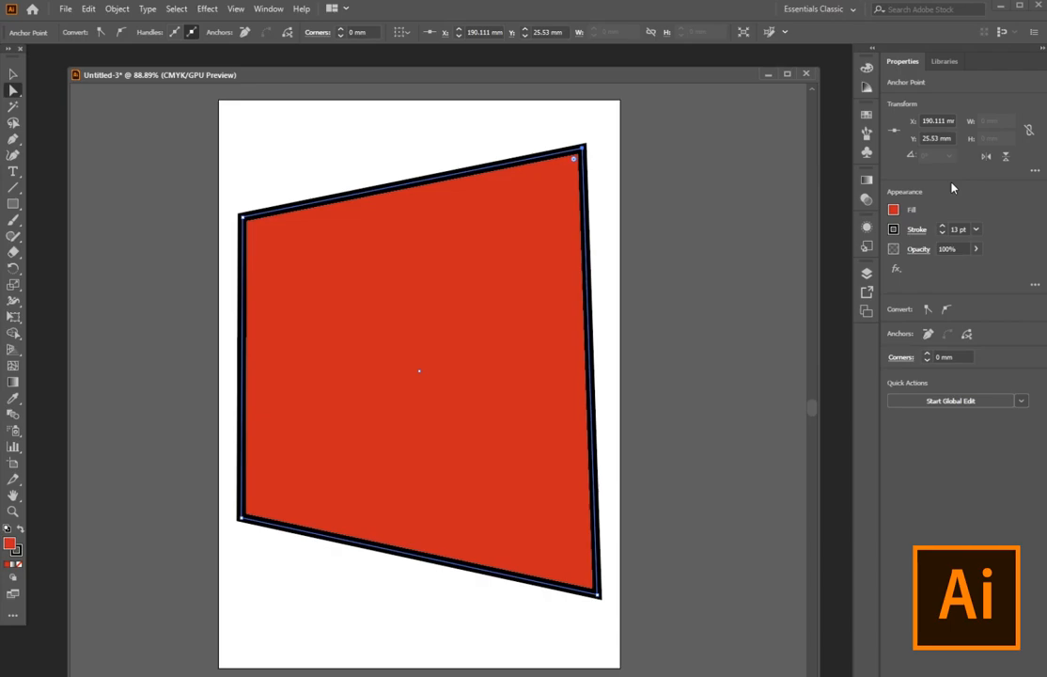
pyautogui.press('Delete')
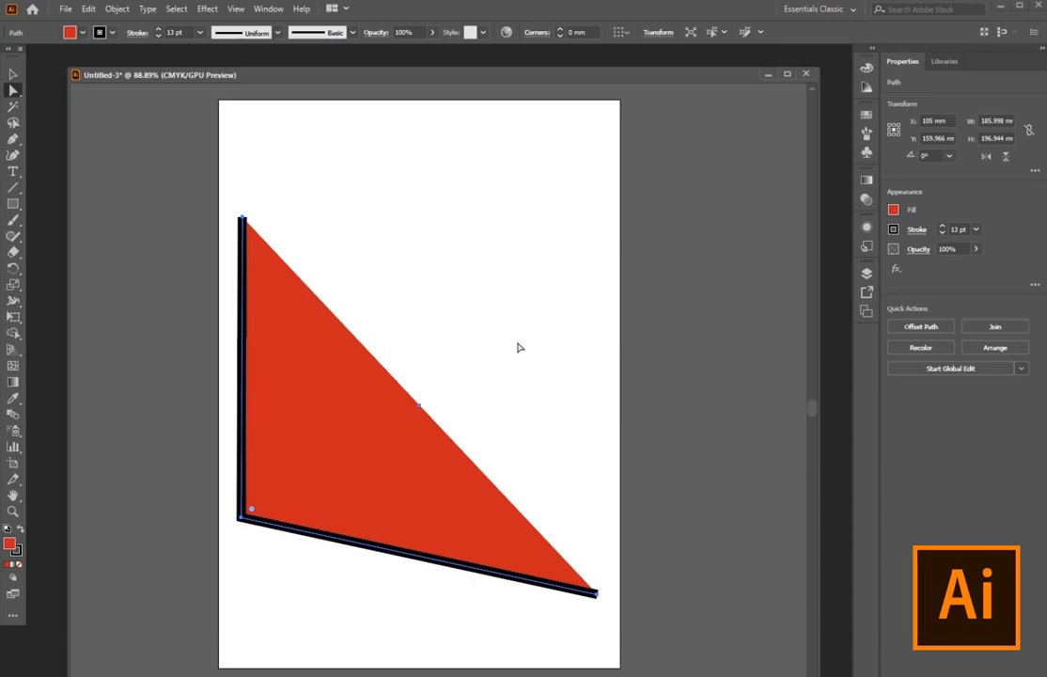
# Move the open path up to about X 106, Y 116 mm and join its two end points
pyautogui.click(13, 74)
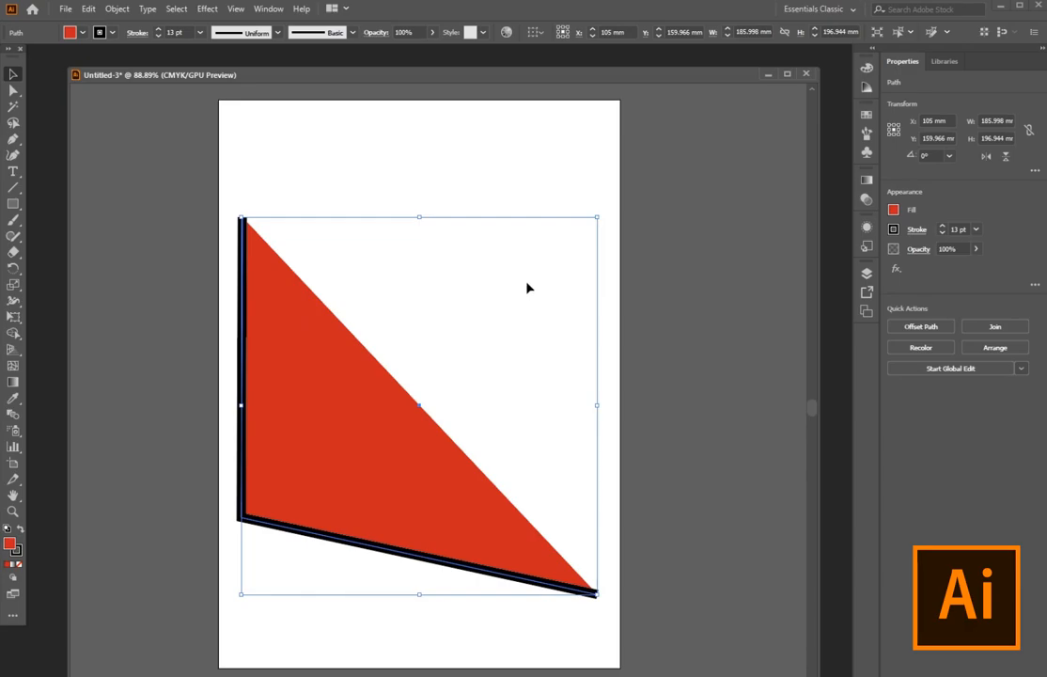
pyautogui.moveTo(422, 375)
pyautogui.mouseDown()
pyautogui.moveTo(409, 362)
pyautogui.moveTo(417, 372)
pyautogui.mouseUp()
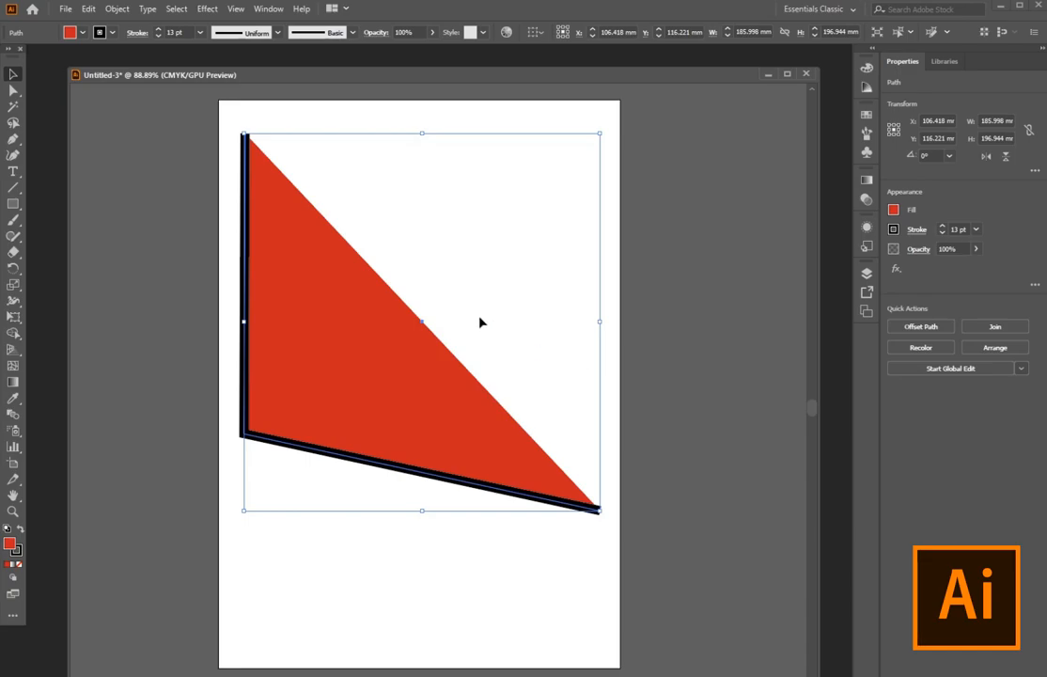
pyautogui.rightClick(315, 278)
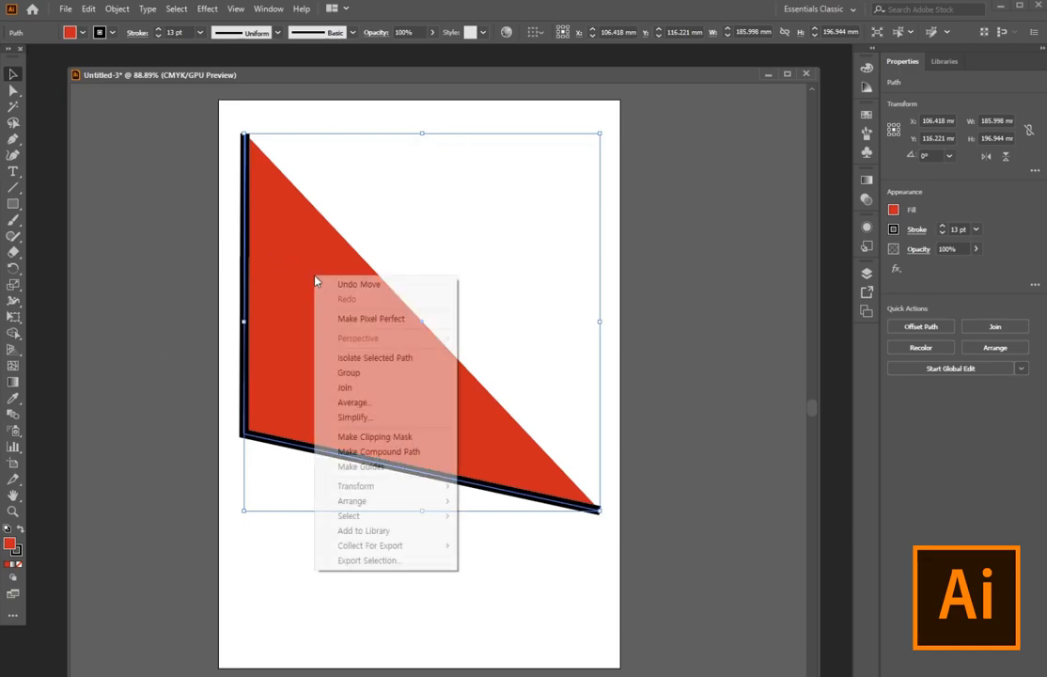
pyautogui.click(333, 391)
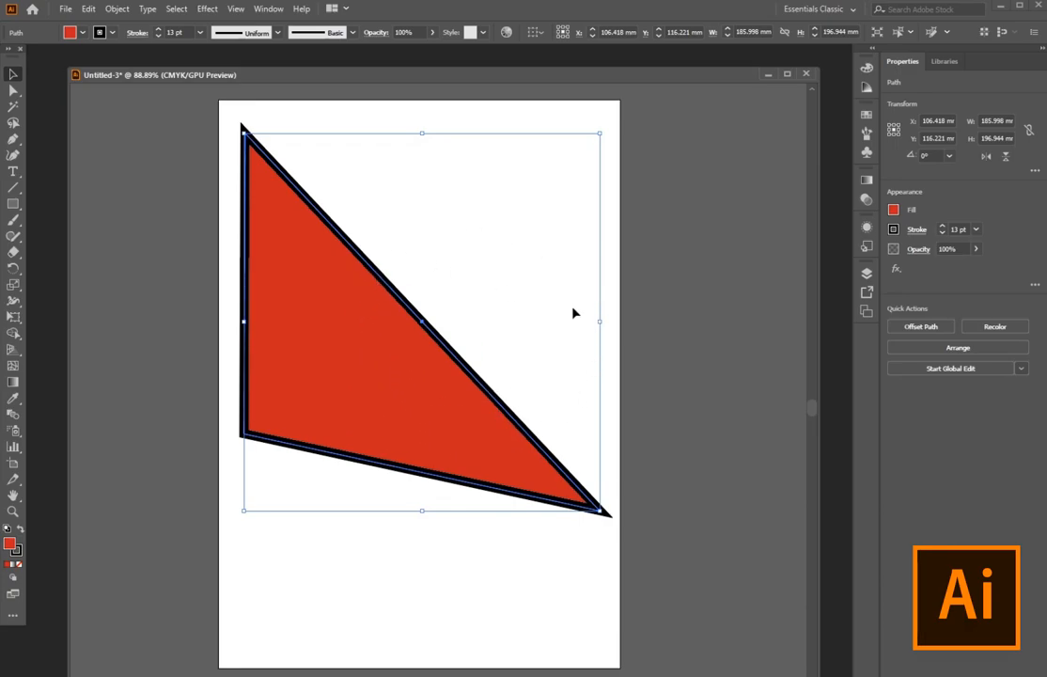
# Undo the join of the path's end points and redo it
pyautogui.hotkey('ctrl', 'z')
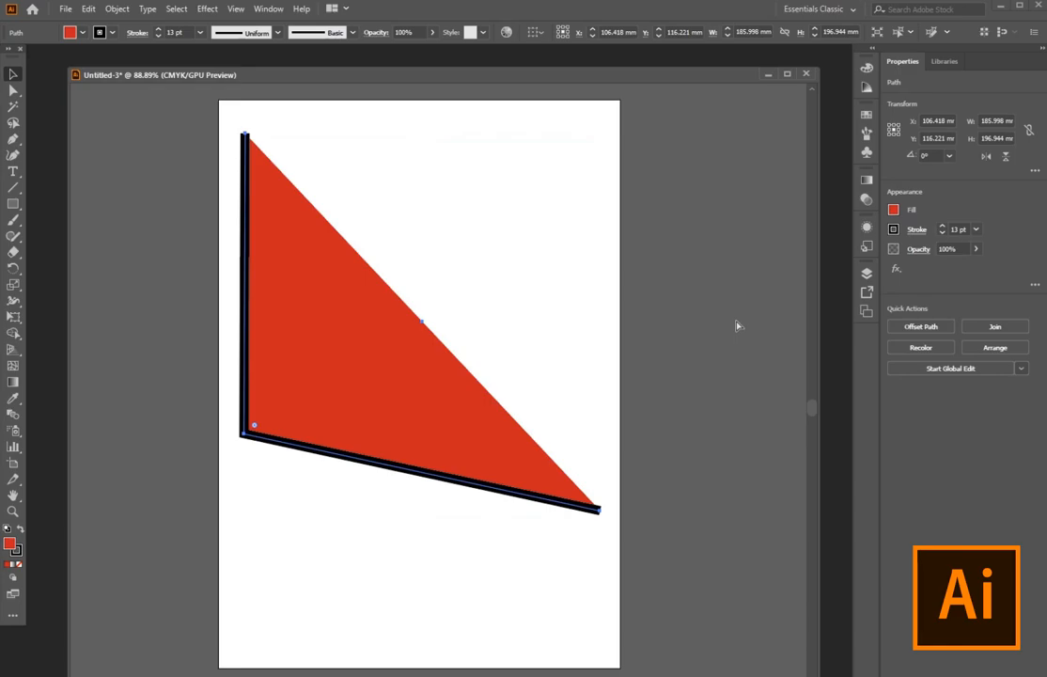
pyautogui.hotkey('ctrl', 'shift', 'z')
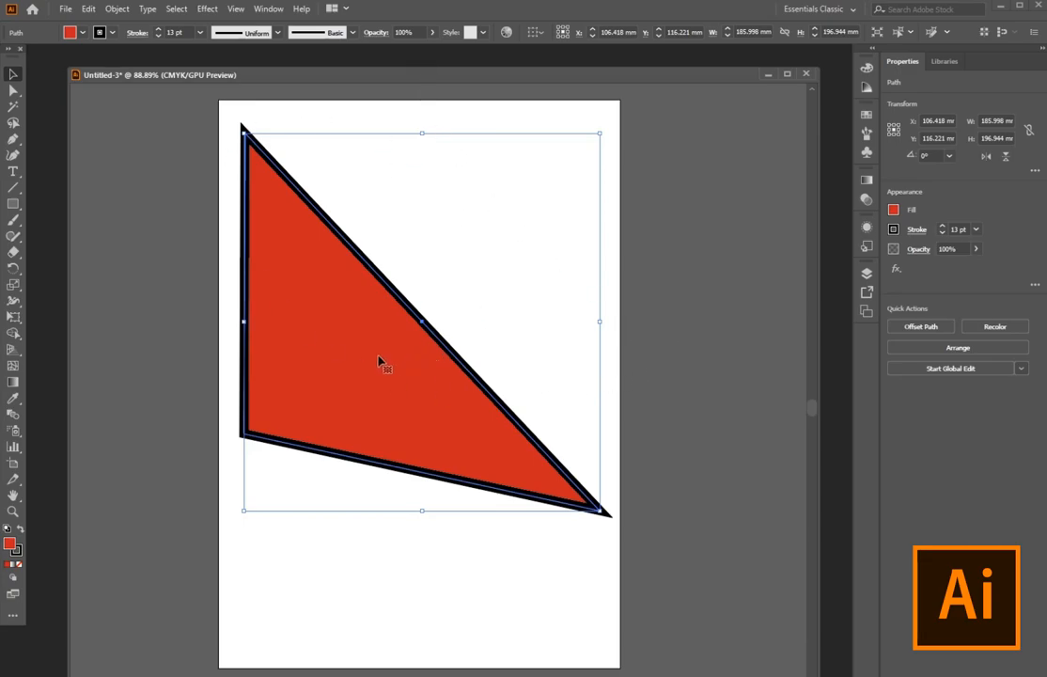
# Move the closed triangle down to about Y 133 mm and delete it from the artboard
pyautogui.moveTo(417, 430); pyautogui.dragTo(380, 421)
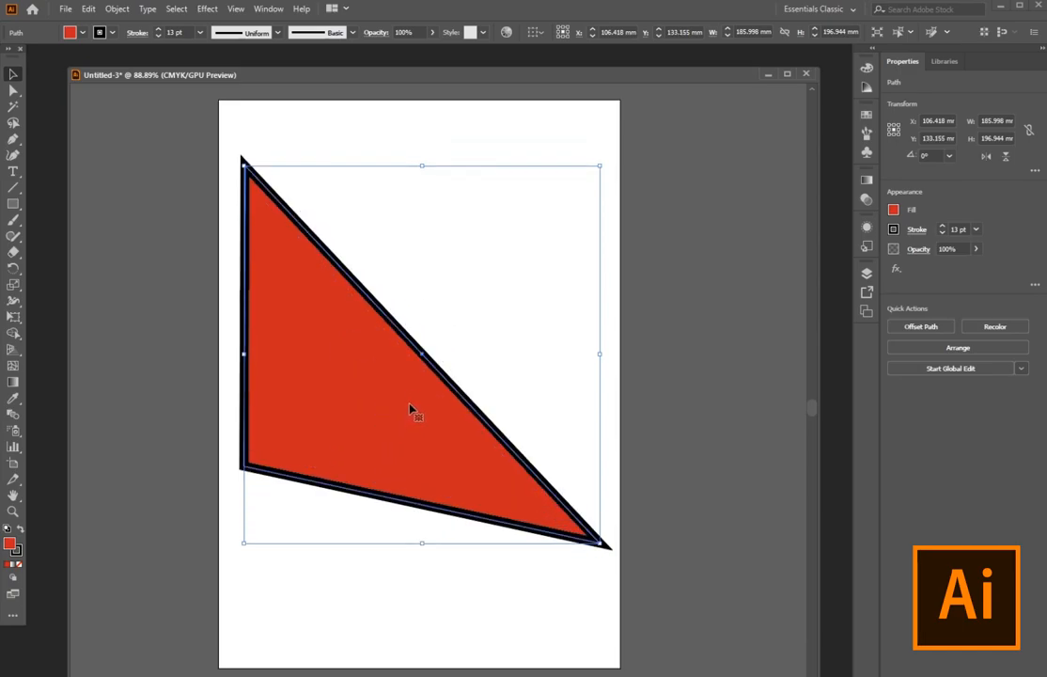
pyautogui.press('Delete')
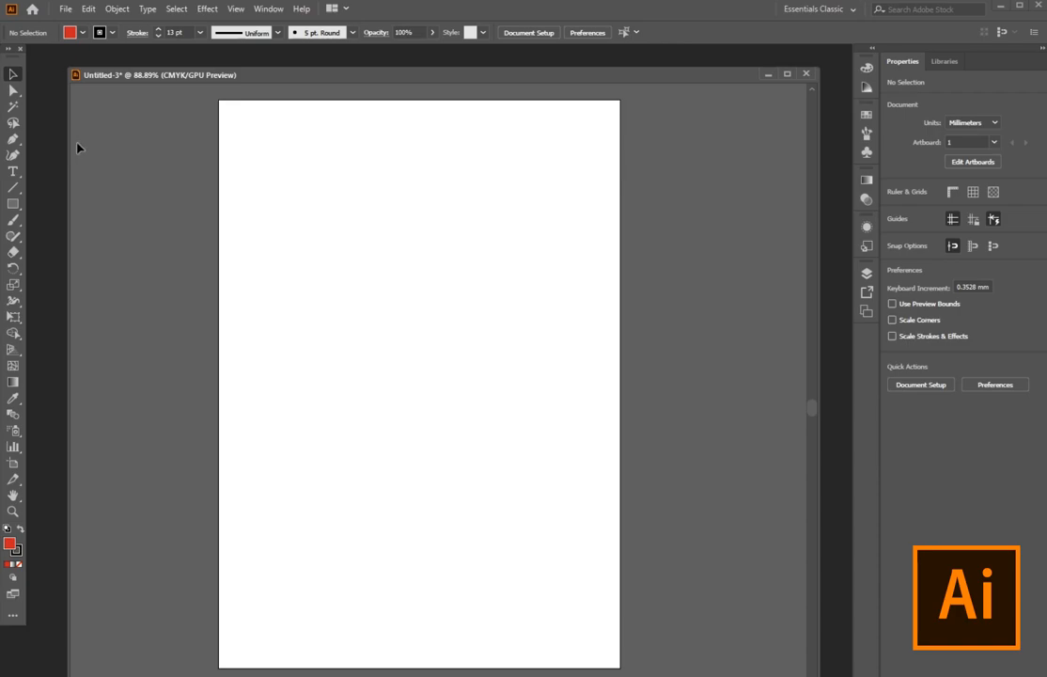
# Draw three rectangles: about 65 by 65 mm at the upper left, 71 by 66 mm over the right artboard edge, and 74 by 69 mm near the bottom
pyautogui.click(13, 203)
pyautogui.moveTo(264, 134); pyautogui.dragTo(388, 258)
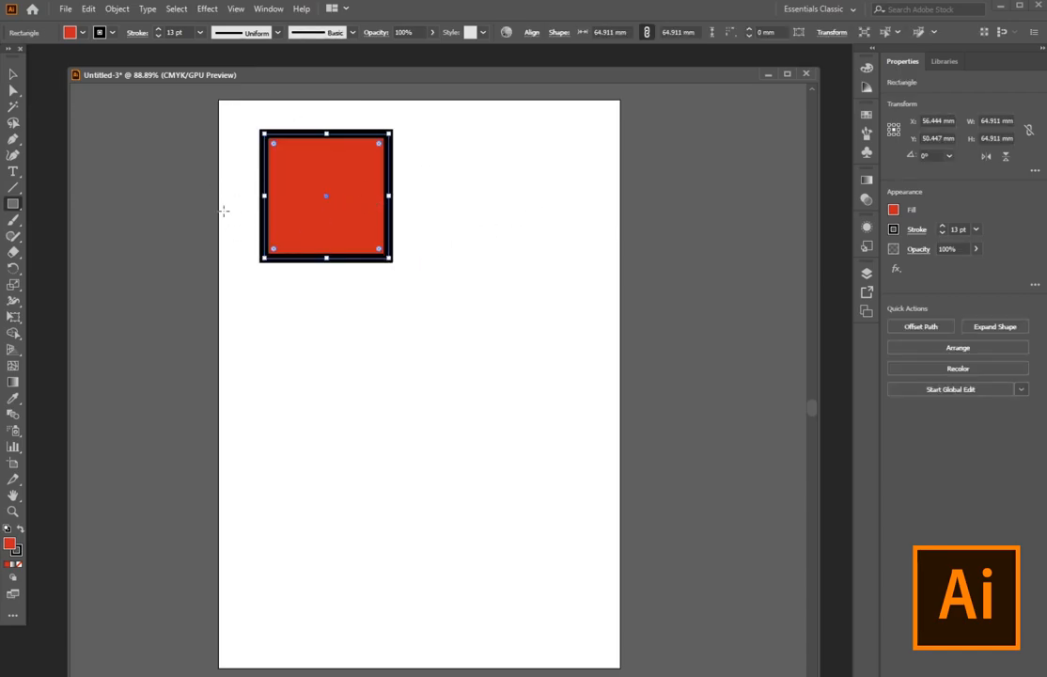
pyautogui.moveTo(514, 258); pyautogui.dragTo(649, 382)
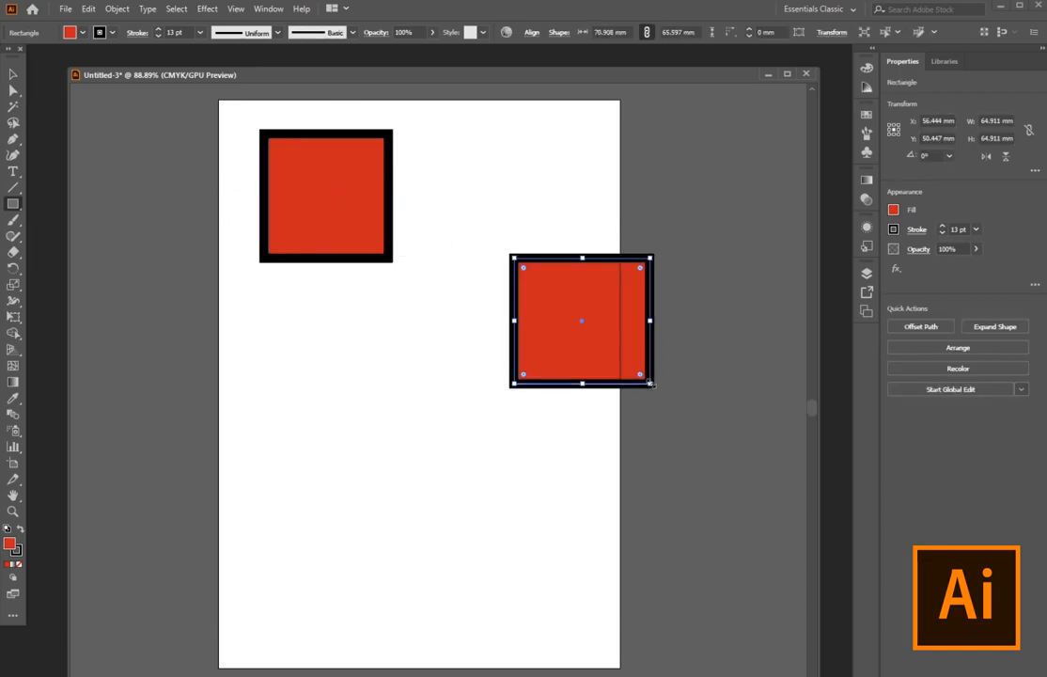
pyautogui.moveTo(314, 456); pyautogui.dragTo(455, 585)
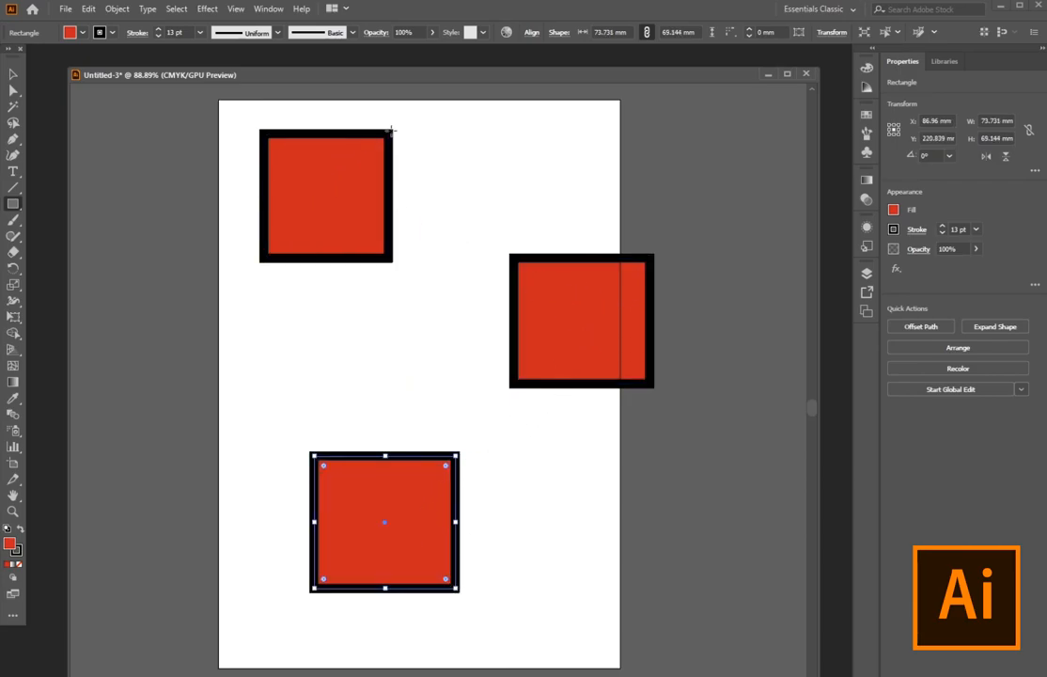
# Clear the selection and set the fill colour for new shapes to the light orange swatch
pyautogui.click(13, 73)
pyautogui.click(226, 329)
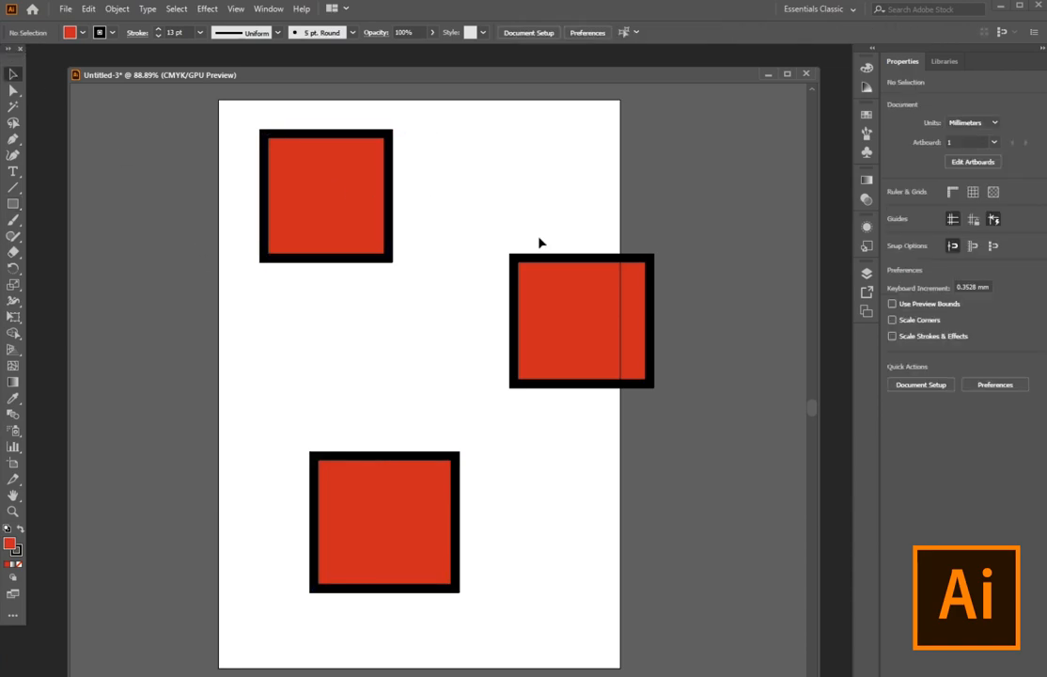
pyautogui.click(83, 32)
pyautogui.click(62, 55)
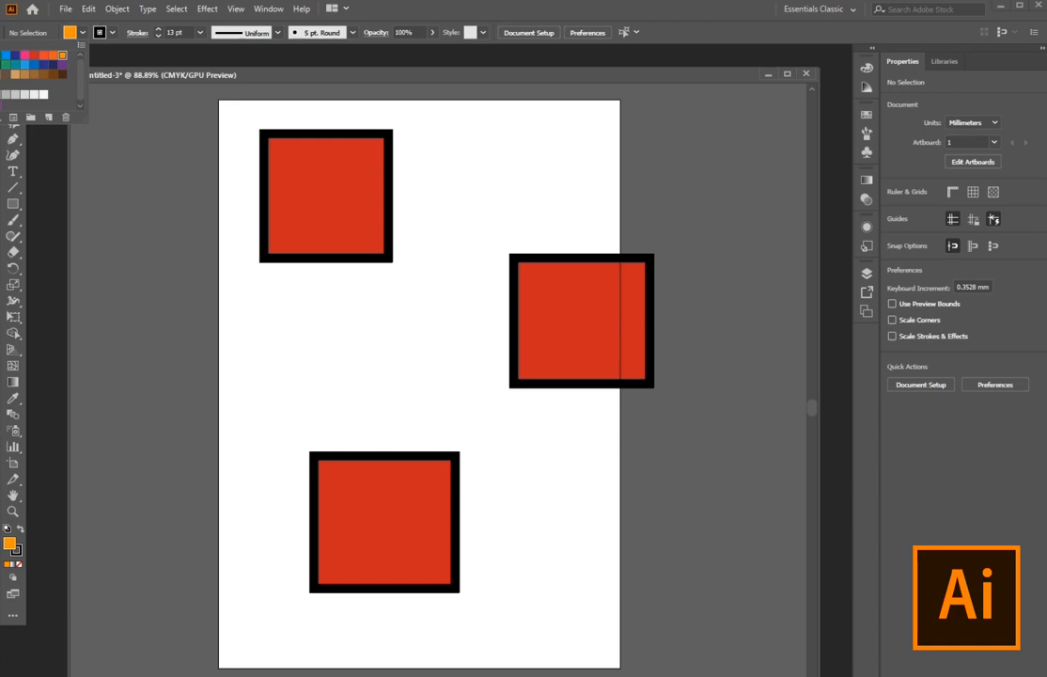
# Draw three orange squares: at the middle left, at the upper right, and about 40 by 40 mm at the lower right; clear the selection
pyautogui.press('m')
pyautogui.moveTo(266, 306); pyautogui.dragTo(340, 383)
pyautogui.moveTo(520, 174); pyautogui.dragTo(562, 210)
pyautogui.moveTo(533, 466); pyautogui.dragTo(611, 542)
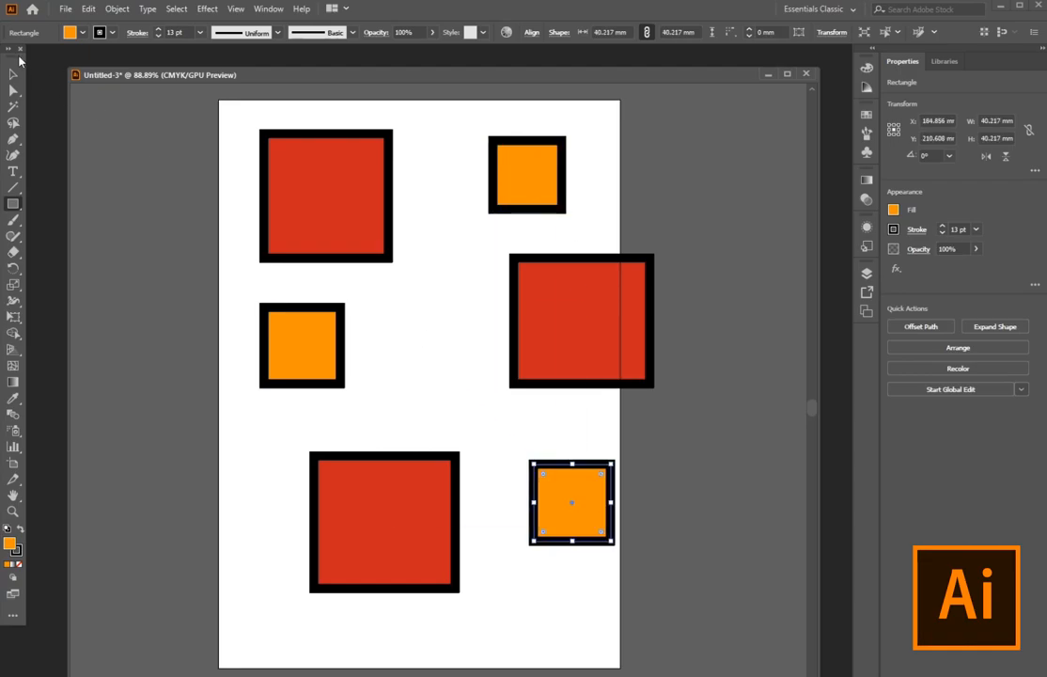
pyautogui.click(13, 74)
pyautogui.click(762, 251)
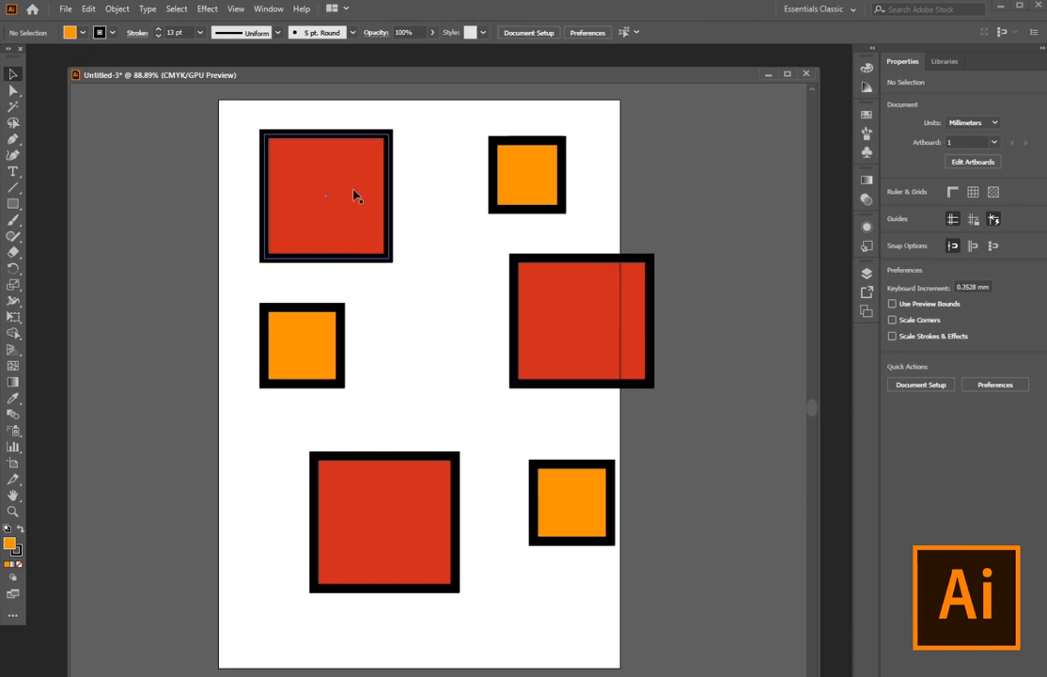
# Select all red rectangles with the Magic Wand tool and move them together about 12 mm to the left, ending with nothing selected
pyautogui.click(14, 107)
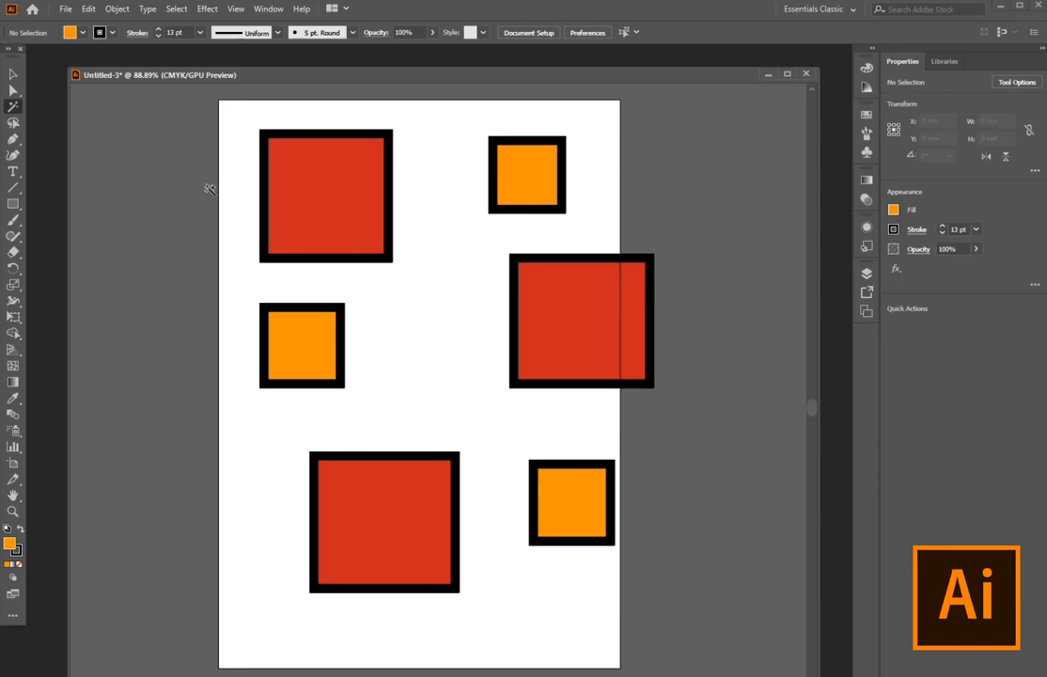
pyautogui.click(304, 184)
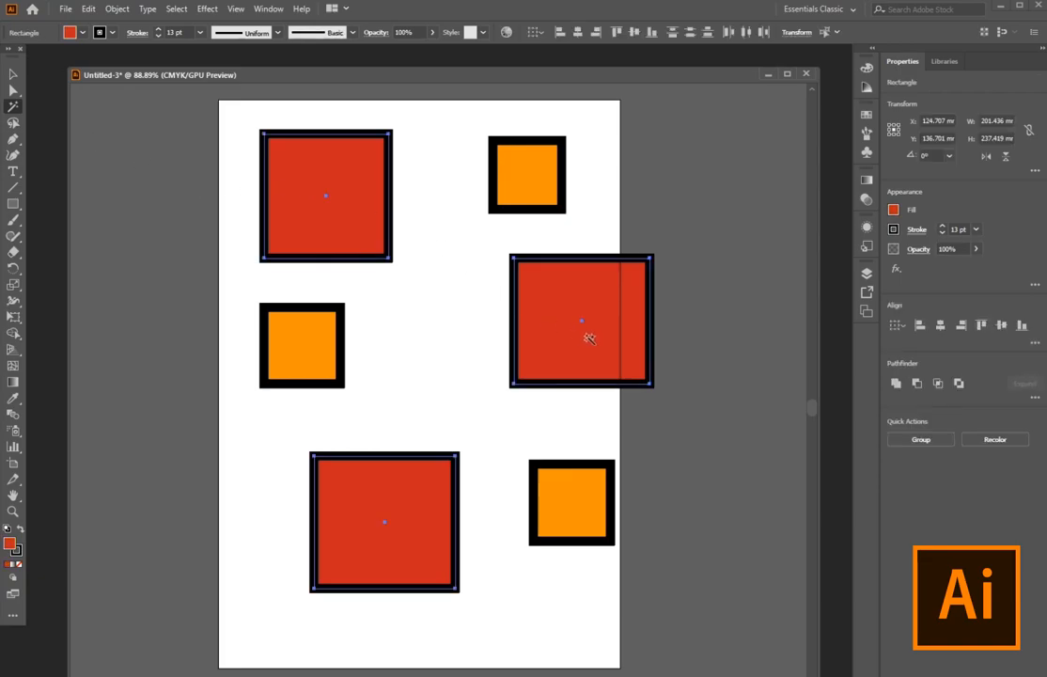
pyautogui.press('v')
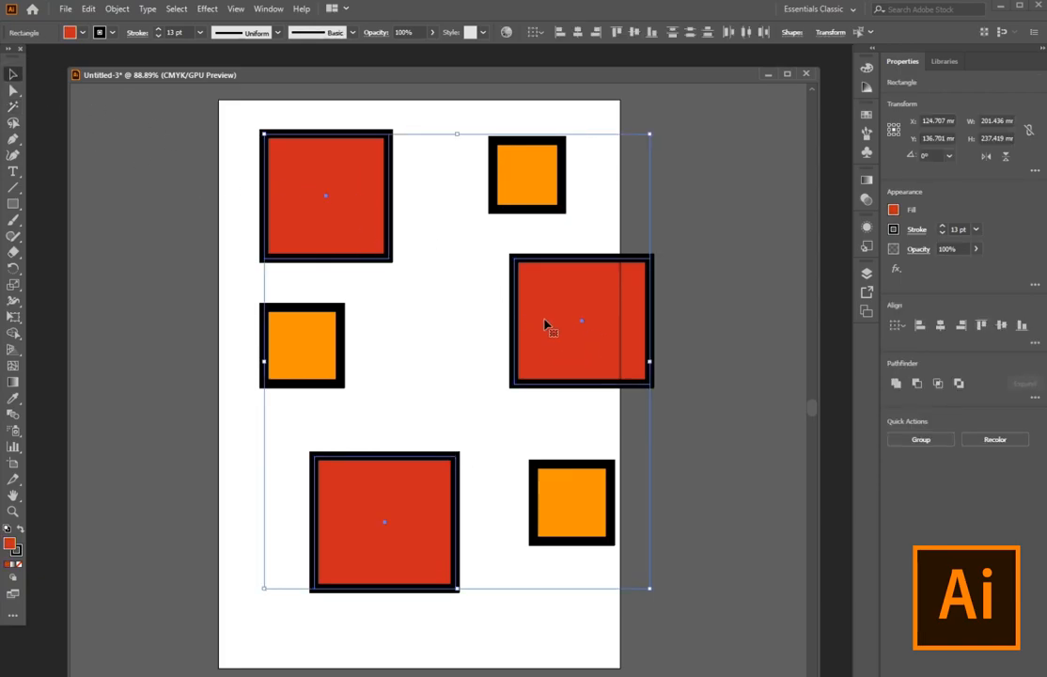
pyautogui.moveTo(533, 303); pyautogui.dragTo(562, 335)
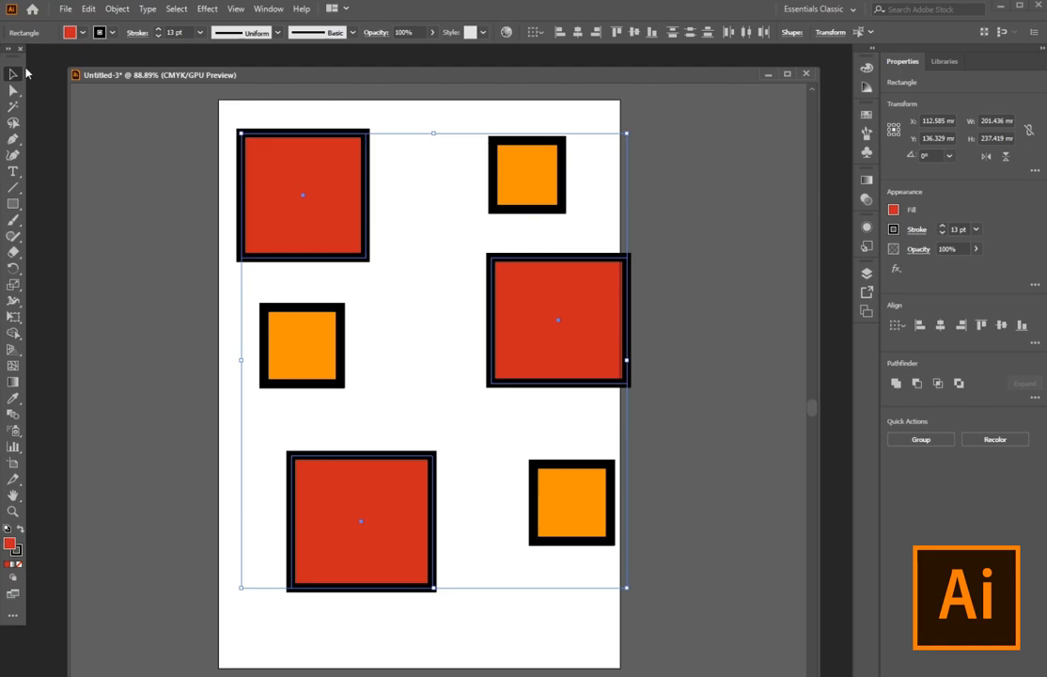
pyautogui.click(703, 288)
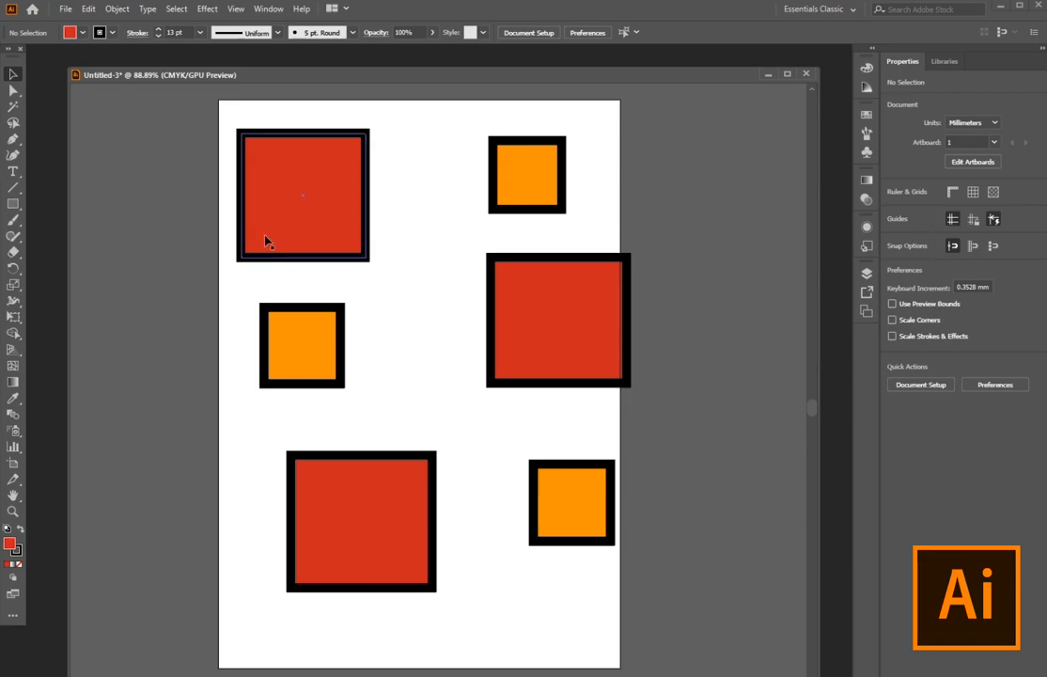
# Lasso-select the upper-left red and two nearest orange shapes, then lasso only the upper-right orange square and the red rectangle below it
pyautogui.click(13, 73)
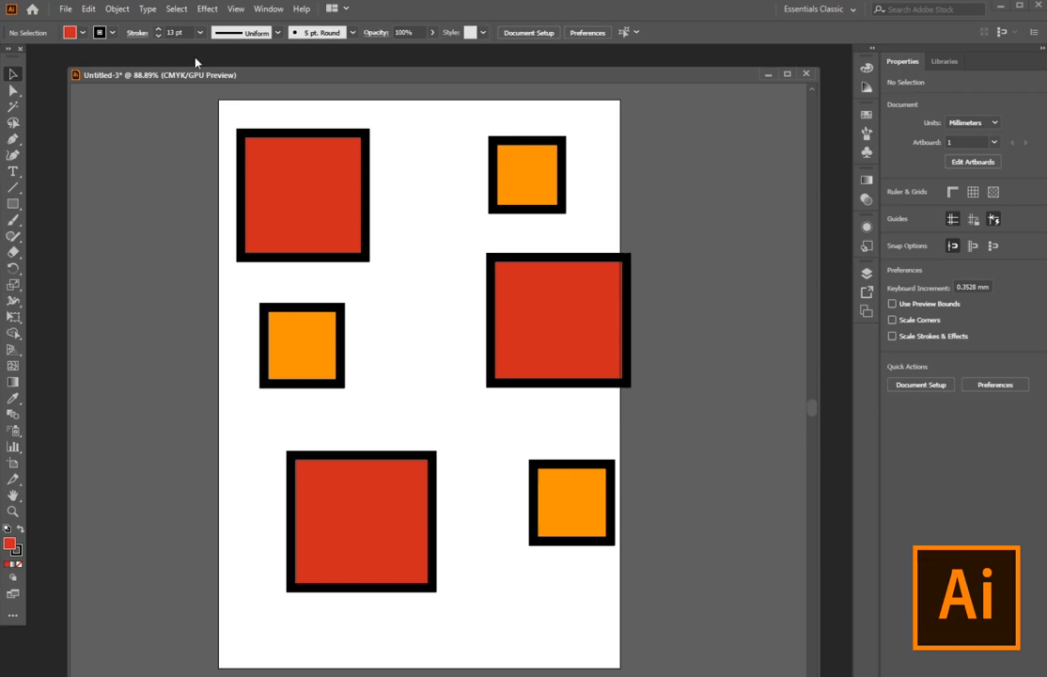
pyautogui.click(14, 123)
pyautogui.moveTo(357, 411)
pyautogui.mouseDown()
pyautogui.moveTo(430, 241)
pyautogui.moveTo(584, 228)
pyautogui.moveTo(609, 138)
pyautogui.moveTo(516, 101)
pyautogui.moveTo(323, 90)
pyautogui.moveTo(214, 168)
pyautogui.moveTo(180, 349)
pyautogui.moveTo(187, 535)
pyautogui.moveTo(246, 604)
pyautogui.moveTo(283, 623)
pyautogui.moveTo(331, 630)
pyautogui.mouseUp()
pyautogui.scroll(-5, 725, 354)
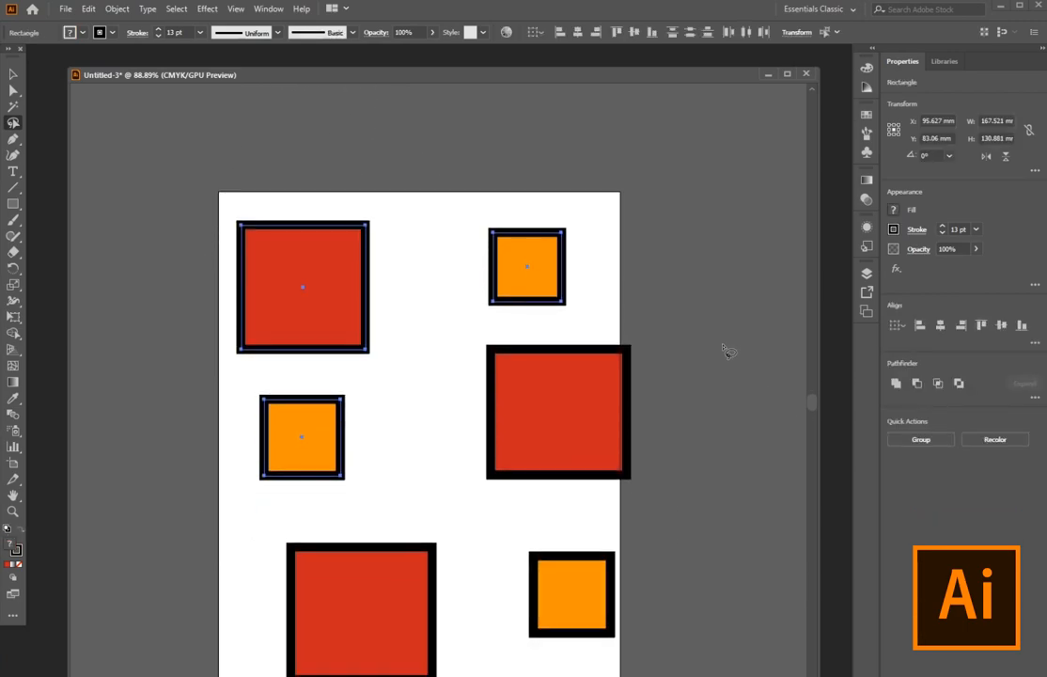
pyautogui.moveTo(683, 251)
pyautogui.mouseDown()
pyautogui.moveTo(546, 134)
pyautogui.moveTo(465, 166)
pyautogui.moveTo(429, 351)
pyautogui.moveTo(493, 446)
pyautogui.moveTo(660, 464)
pyautogui.mouseUp()
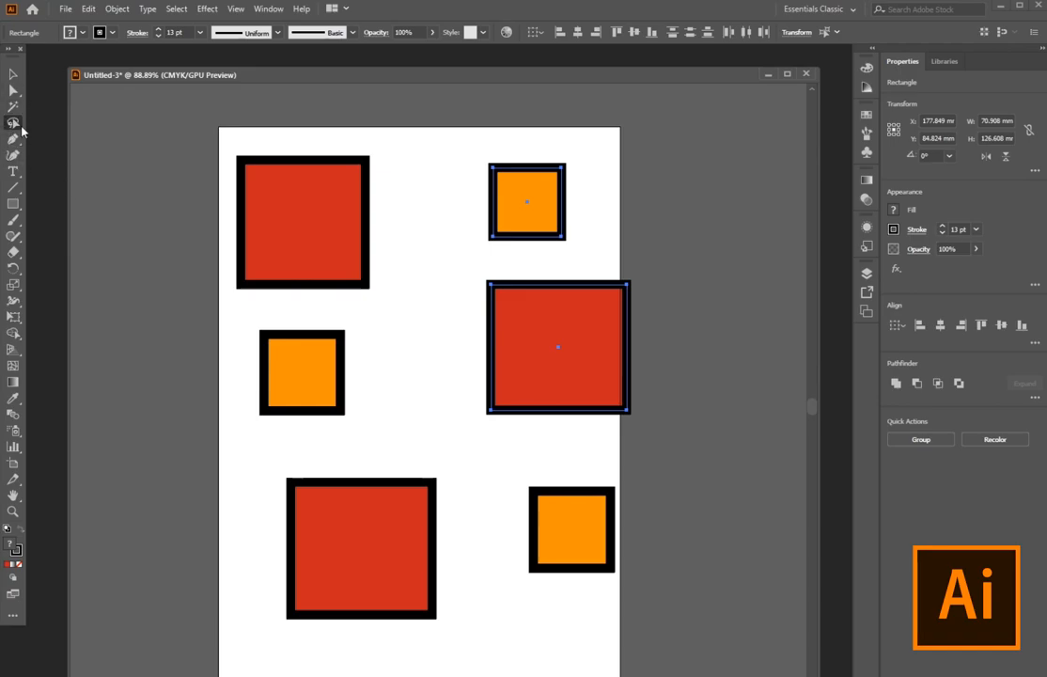
# Select all six red and orange shapes and delete them from the artboard
pyautogui.click(14, 74)
pyautogui.moveTo(205, 122); pyautogui.dragTo(697, 637)
pyautogui.press('Delete')
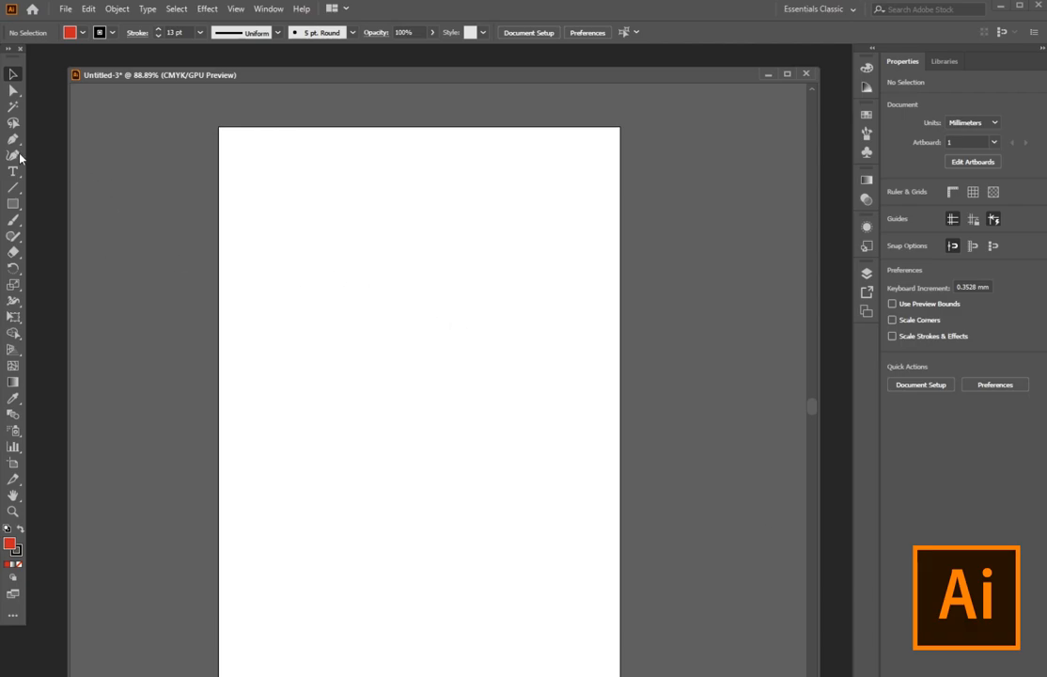
# Draw a closed four-sided shape about 157 by 133 mm with the Pen tool and move it up and right on the artboard
pyautogui.click(13, 123)
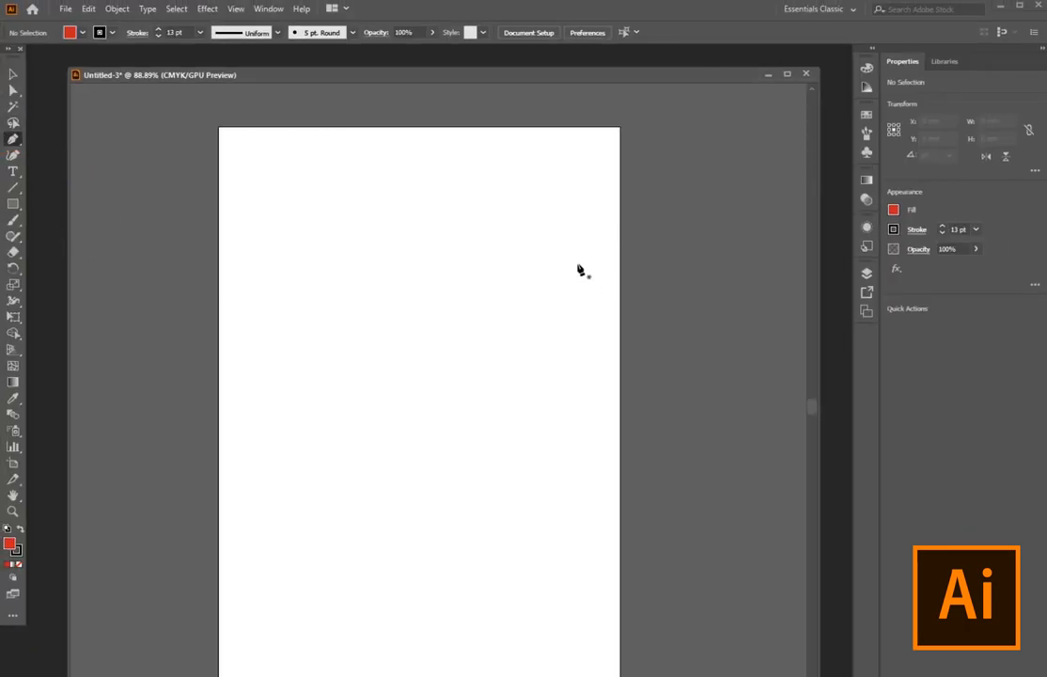
pyautogui.moveTo(338, 75); pyautogui.dragTo(332, 63)
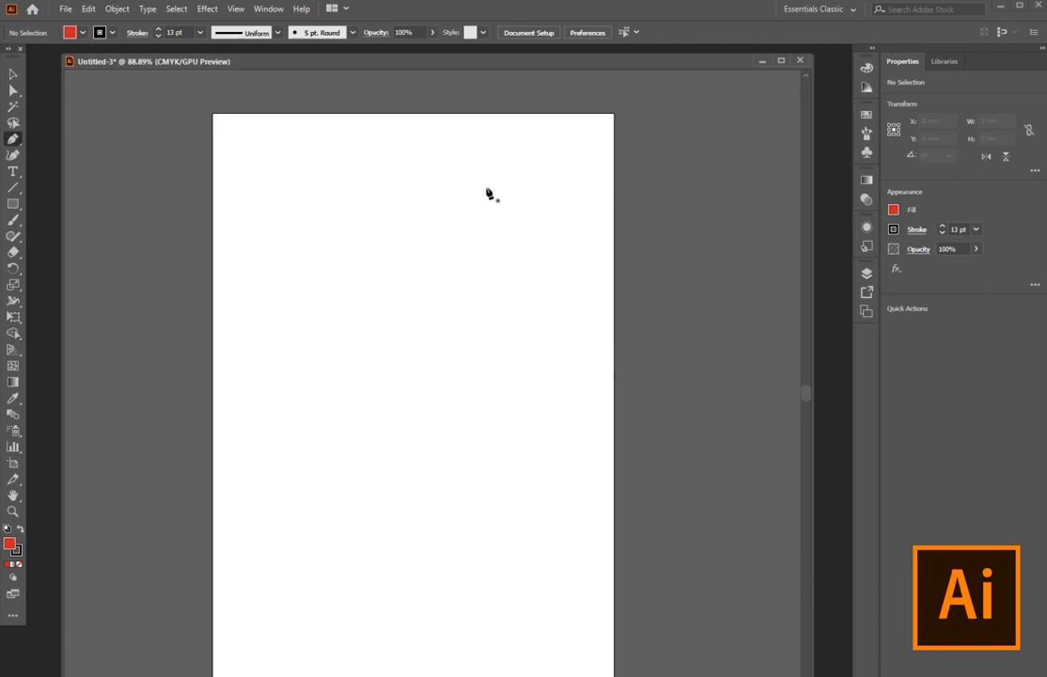
pyautogui.click(263, 185)
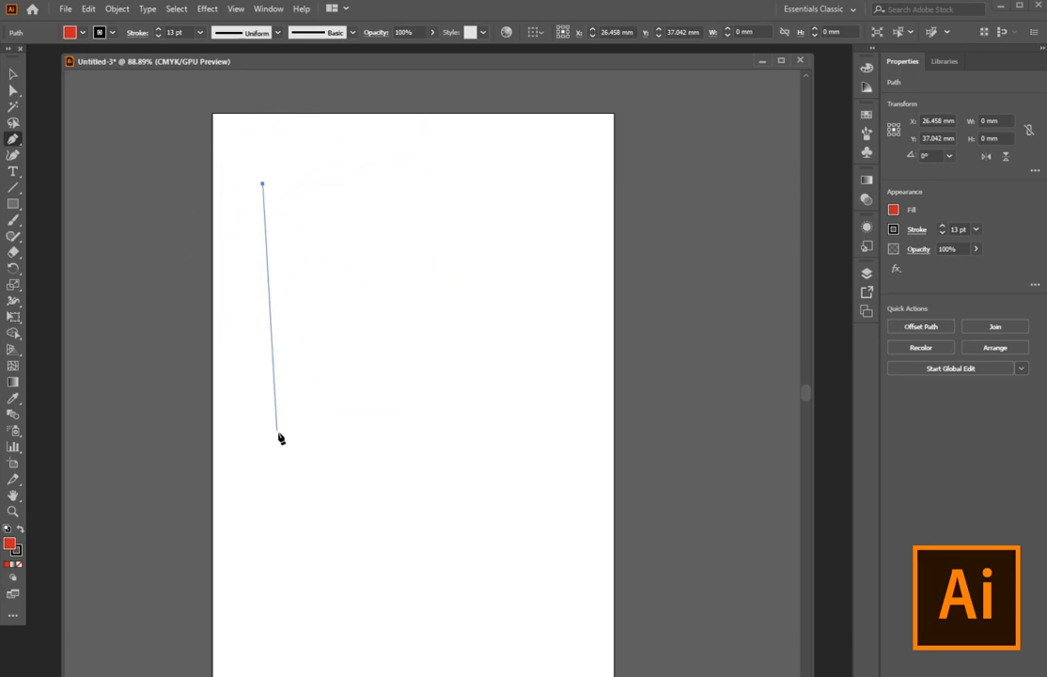
pyautogui.click(317, 444)
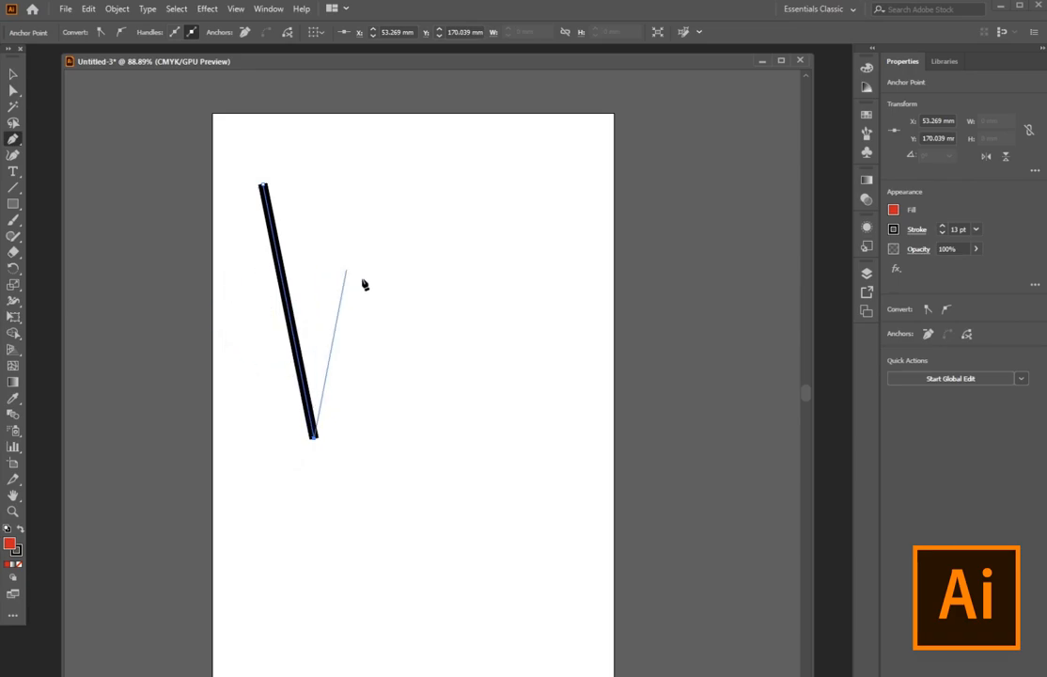
pyautogui.click(554, 435)
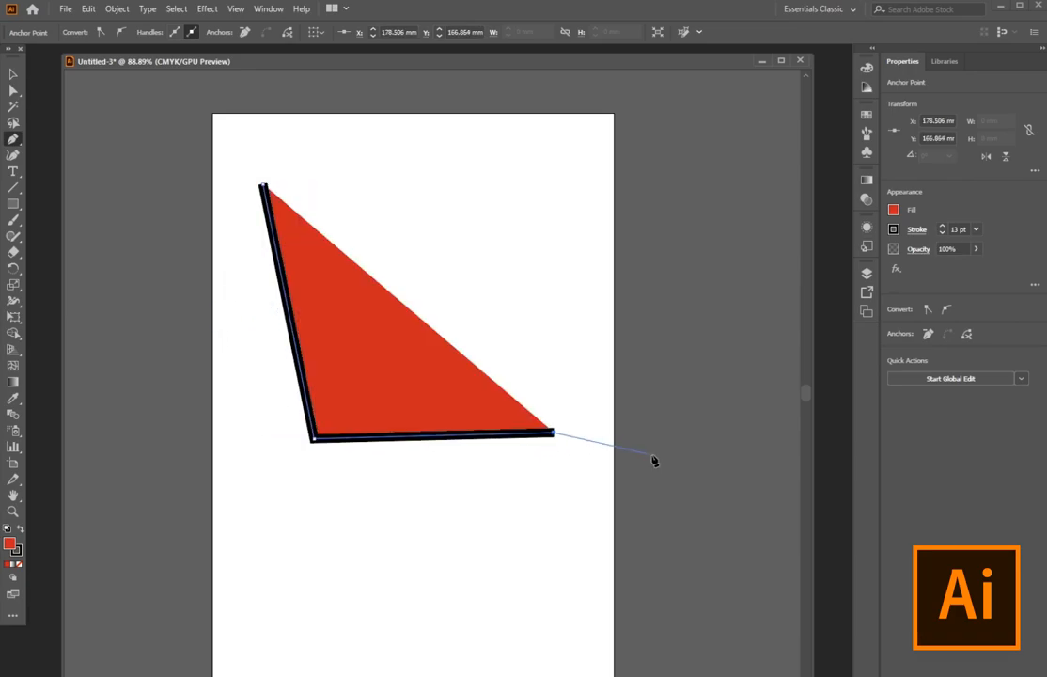
pyautogui.click(564, 188)
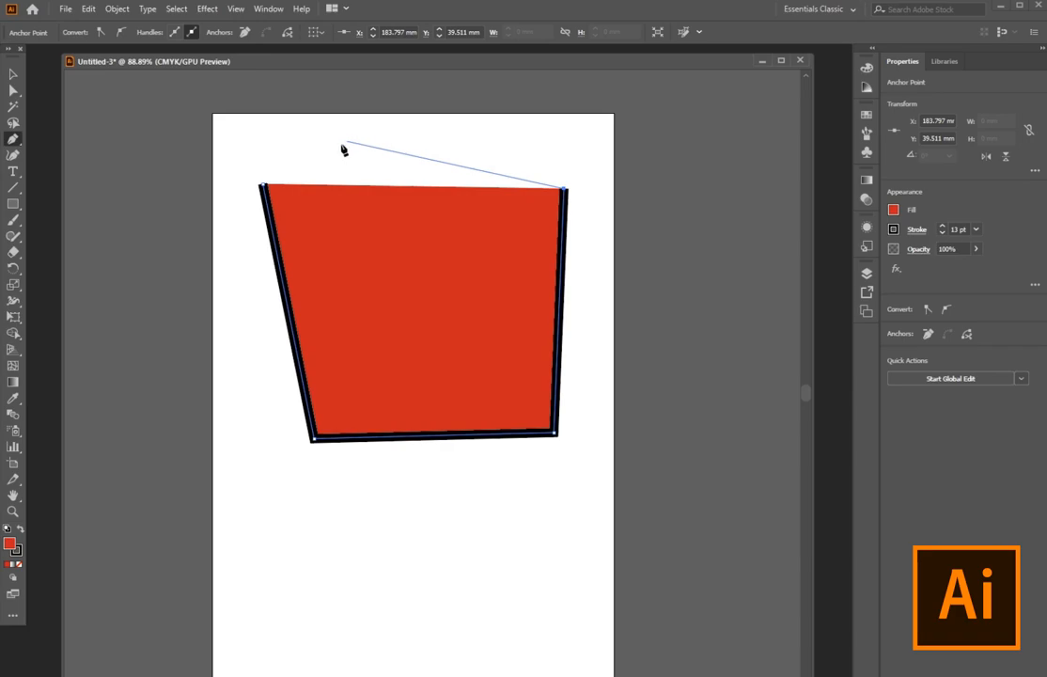
pyautogui.click(263, 186)
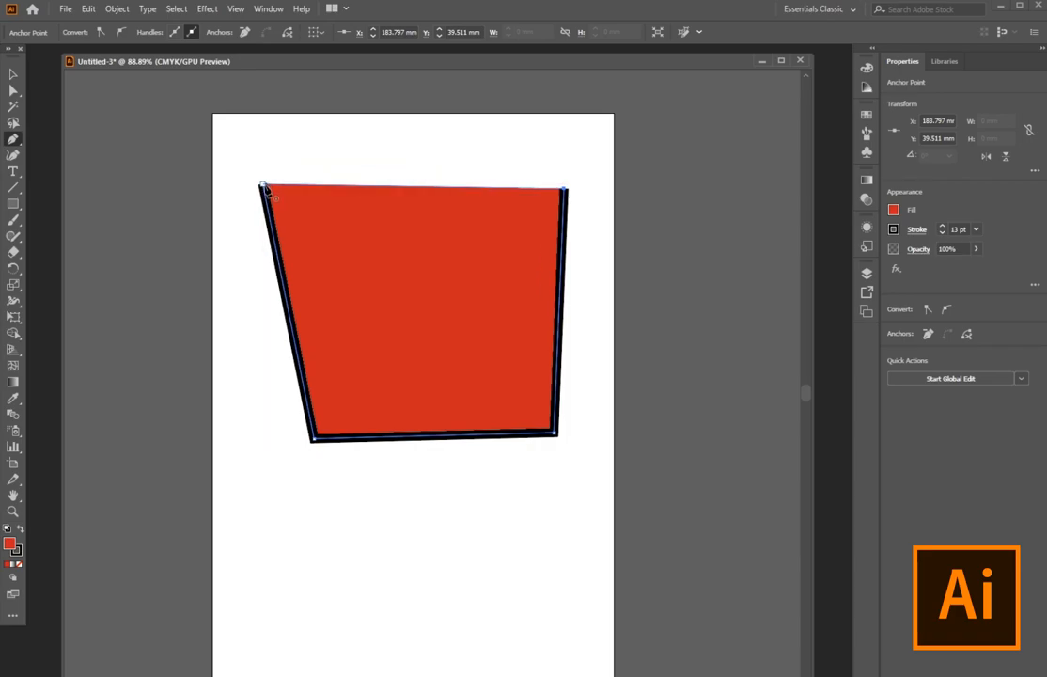
pyautogui.click(261, 185)
pyautogui.click(11, 75)
pyautogui.moveTo(400, 338); pyautogui.dragTo(522, 327)
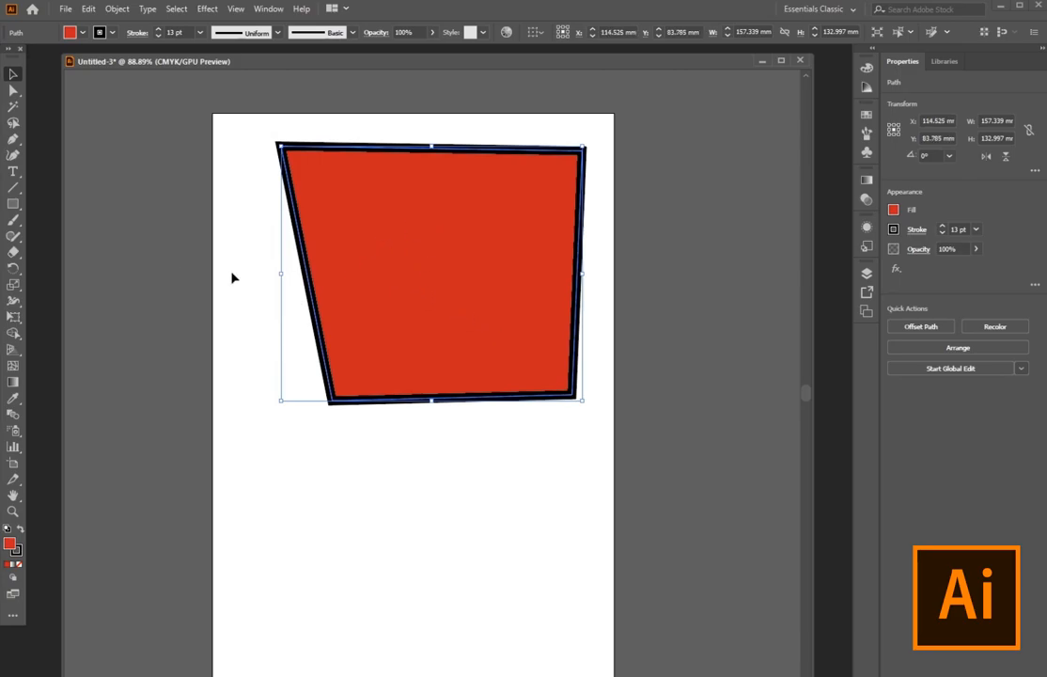
# Draw a rectangle about 126 by 90 mm below the four-sided shape and move its upper-left anchor point outward to about X 36 mm, Y 178 mm
pyautogui.click(19, 204)
pyautogui.moveTo(322, 475); pyautogui.dragTo(561, 645)
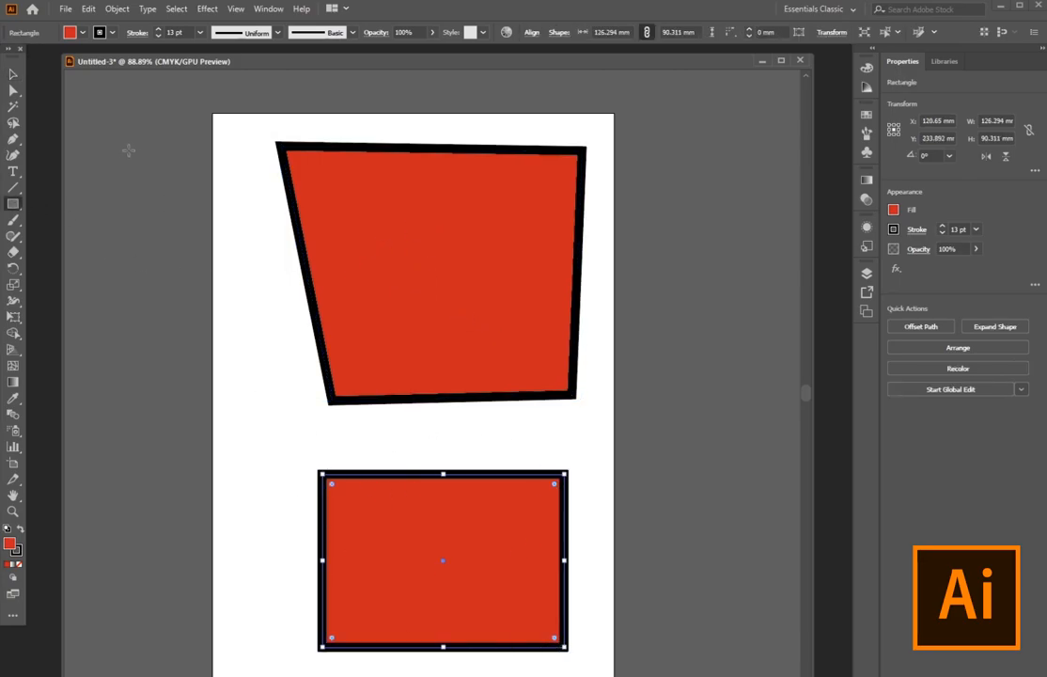
pyautogui.click(13, 90)
pyautogui.moveTo(323, 476); pyautogui.dragTo(278, 451)
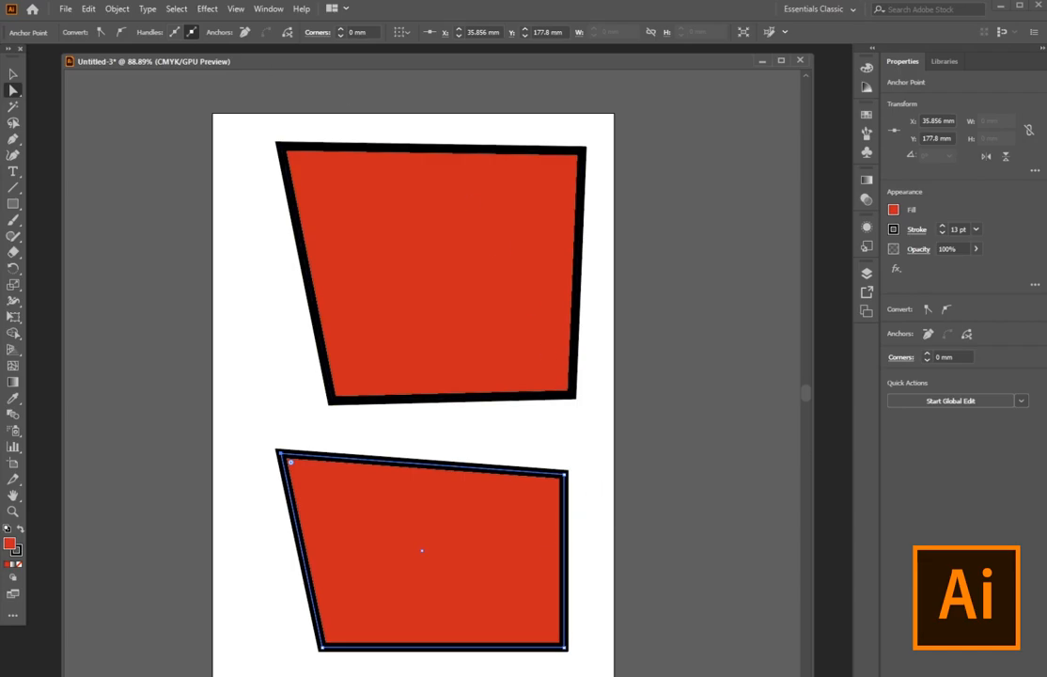
# Select both four-sided shapes and delete them from the artboard
pyautogui.click(14, 74)
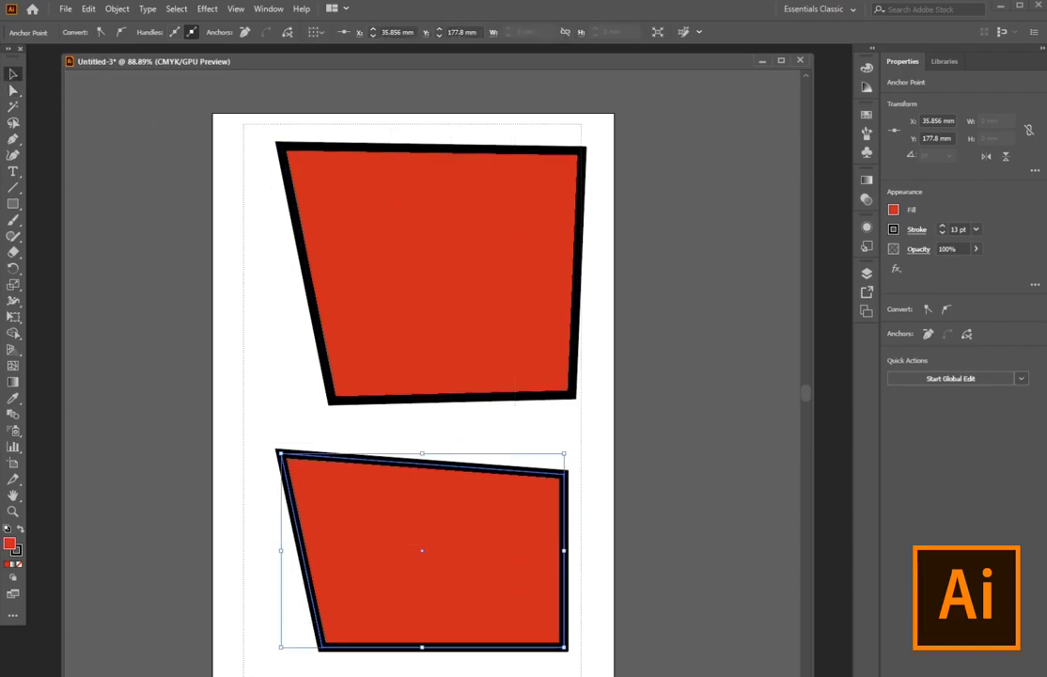
pyautogui.moveTo(581, 676); pyautogui.dragTo(592, 676)
pyautogui.press('Delete')
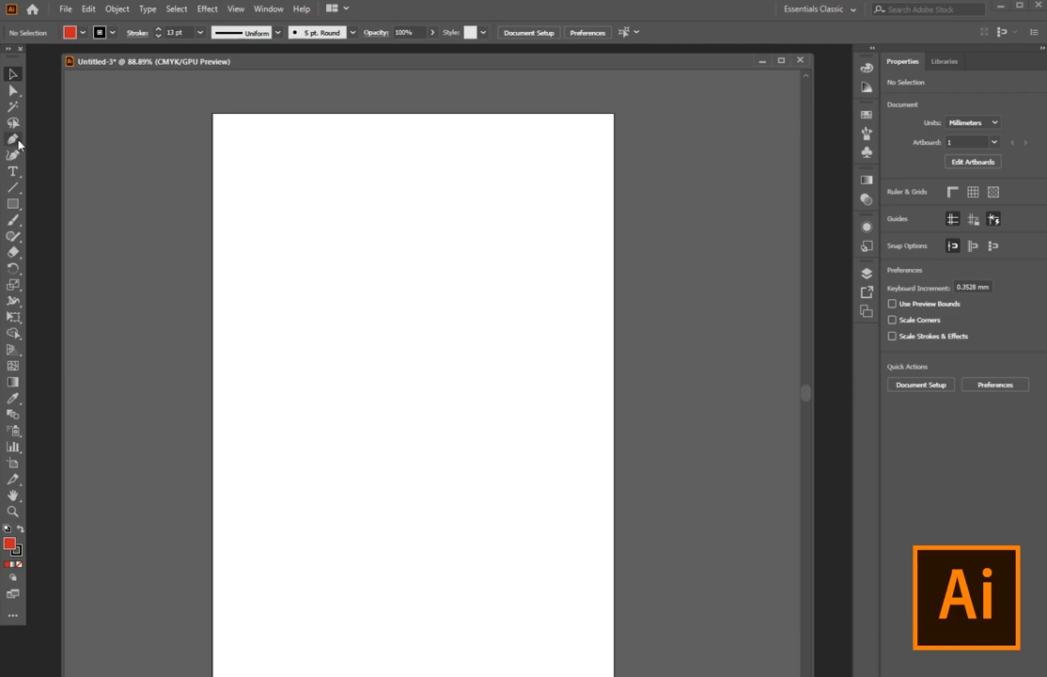
# Draw a closed, irregular ten-sided polygon about 151 by 125 mm in the upper part of the artboard with the Pen tool
pyautogui.click(13, 139)
pyautogui.click(380, 178)
pyautogui.click(336, 191)
pyautogui.click(291, 254)
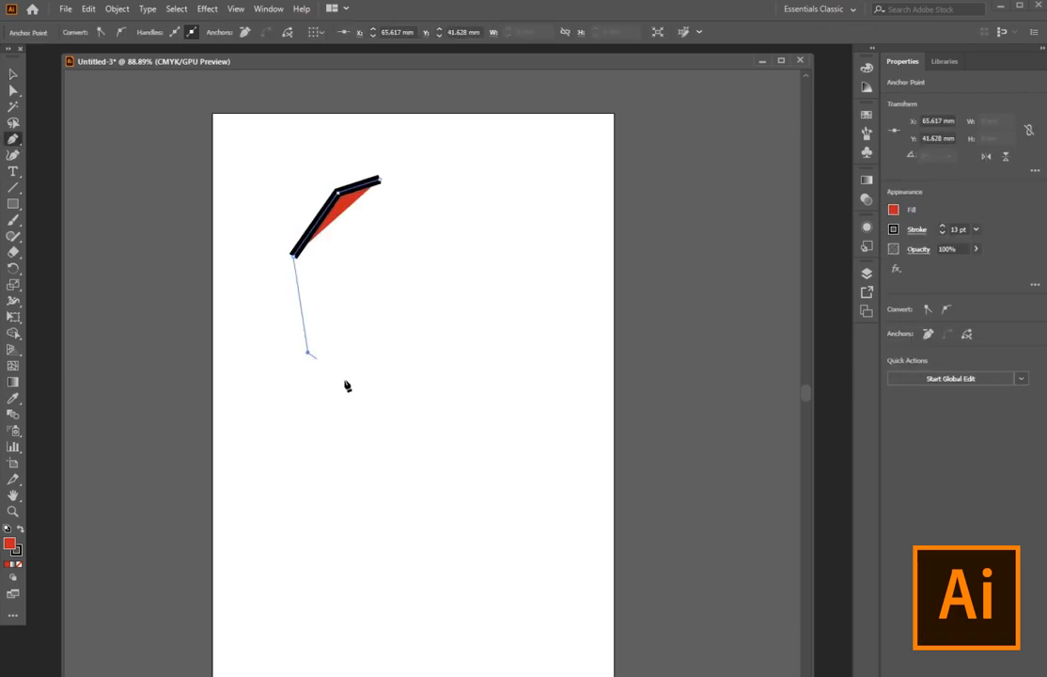
pyautogui.click(380, 409)
pyautogui.click(507, 396)
pyautogui.click(584, 309)
pyautogui.click(563, 241)
pyautogui.click(523, 170)
pyautogui.click(470, 169)
pyautogui.click(381, 179)
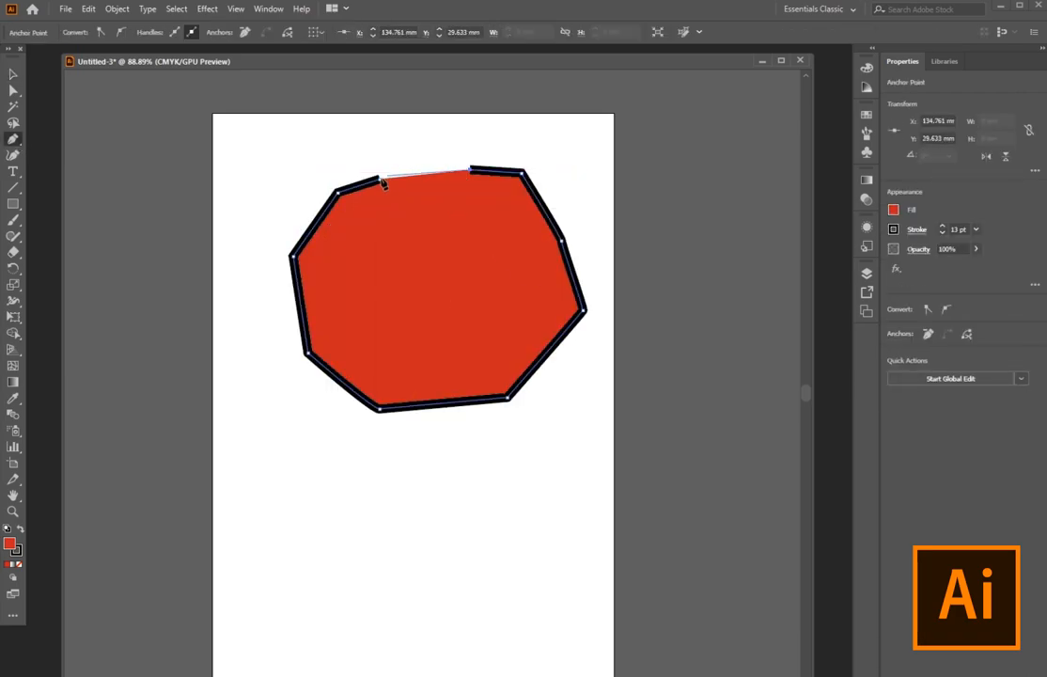
pyautogui.click(381, 179)
# Move the red polygon towards the artboard's upper-left corner and clear the selection
pyautogui.click(15, 71)
pyautogui.click(458, 311)
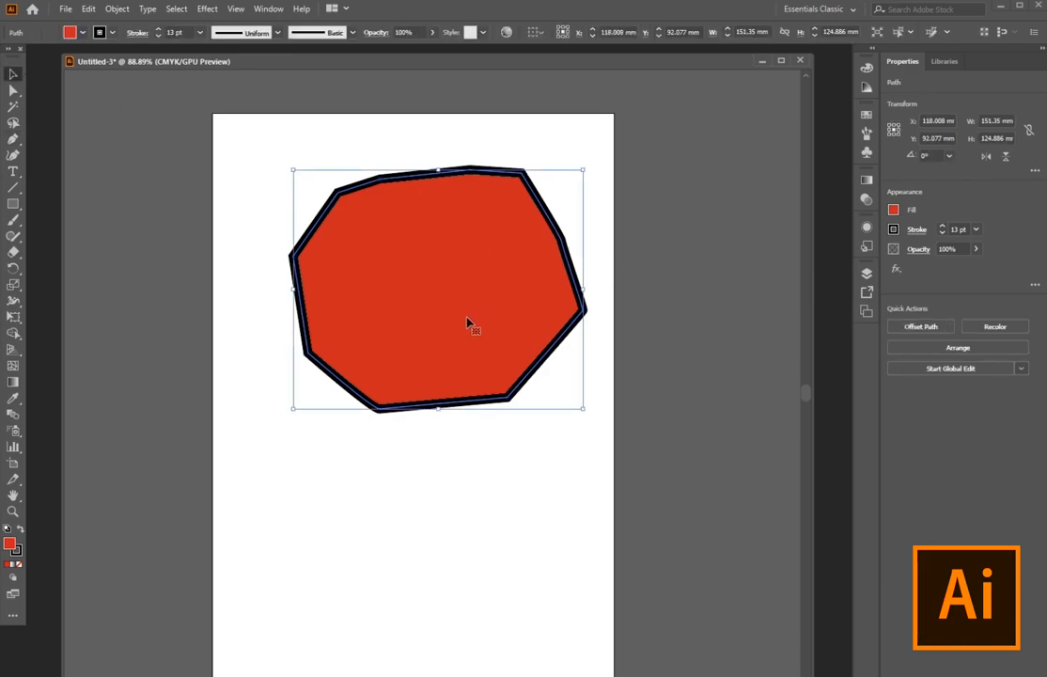
pyautogui.moveTo(477, 291); pyautogui.dragTo(410, 269)
pyautogui.click(119, 90)
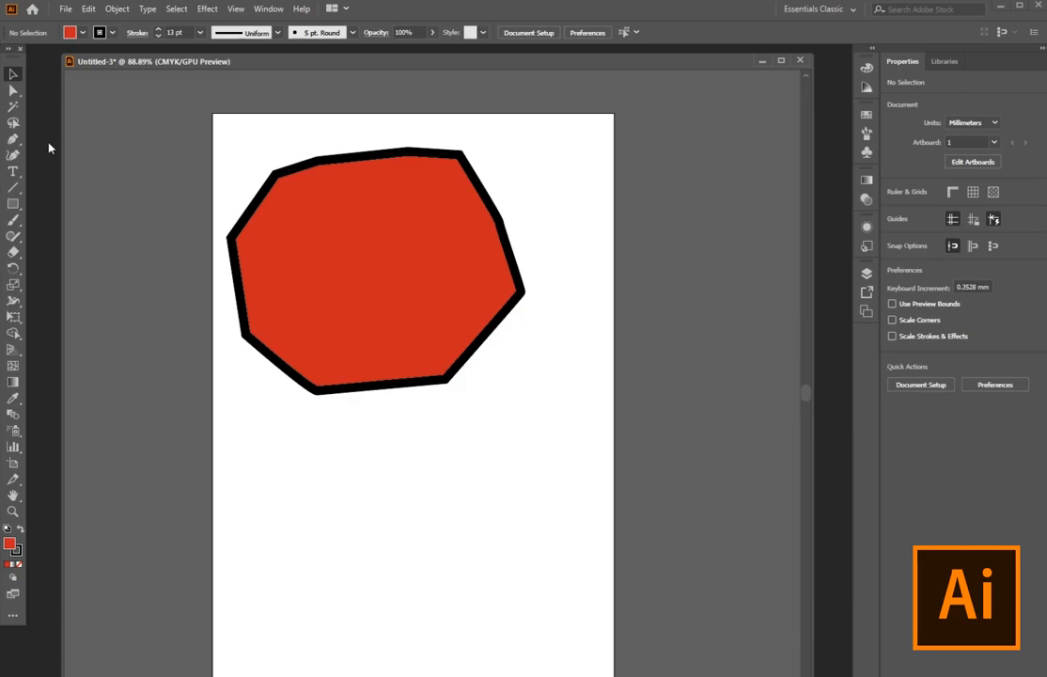
# Set the fill colour for new shapes to the dark green swatch
pyautogui.click(87, 32)
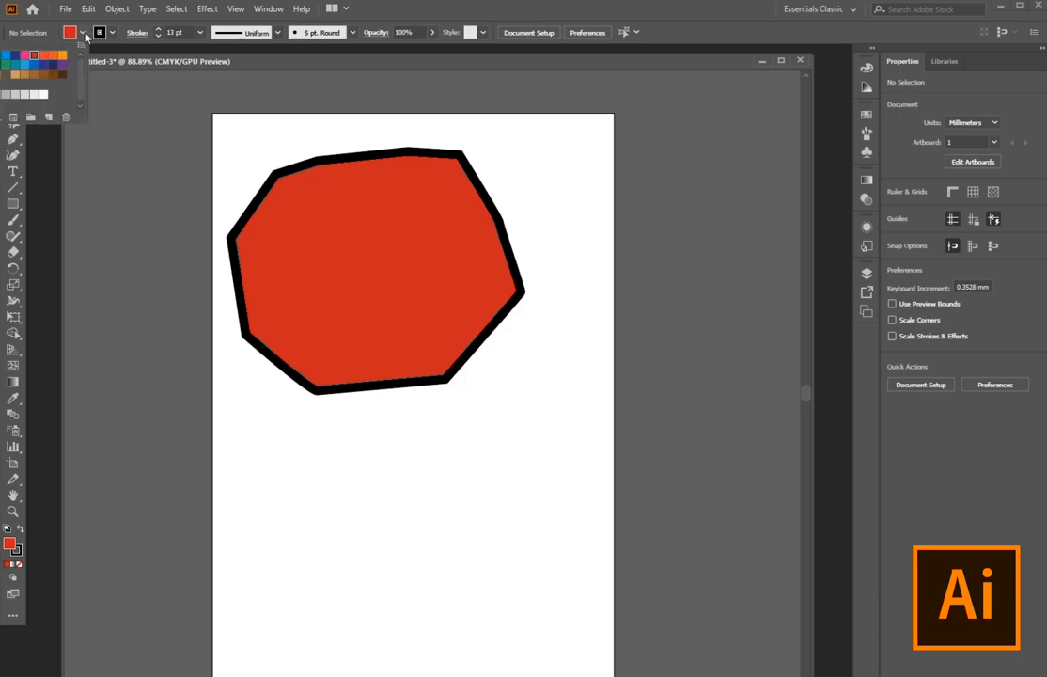
pyautogui.click(5, 63)
pyautogui.click(126, 122)
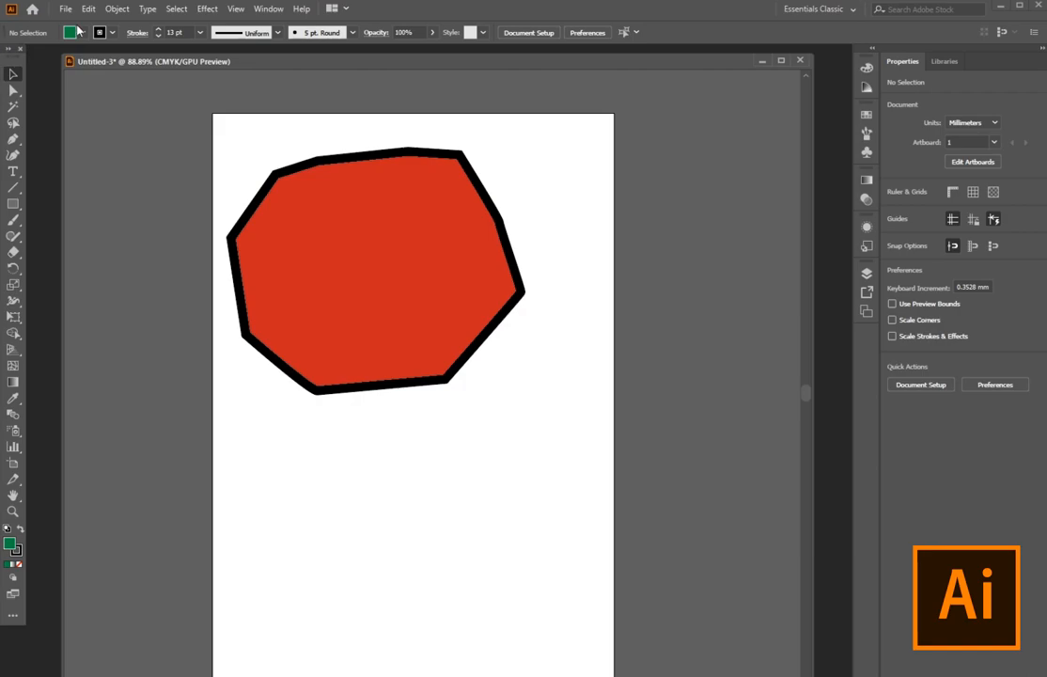
# Draw a closed, irregular seven-sided green polygon below the red polygon with the Pen tool
pyautogui.click(13, 142)
pyautogui.click(372, 490)
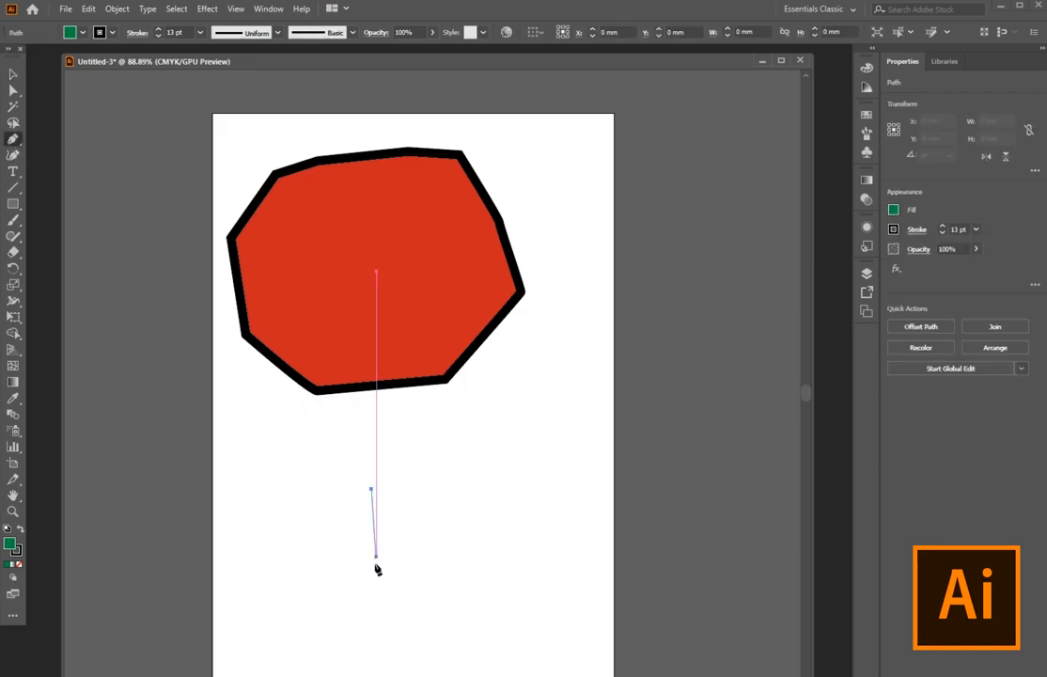
pyautogui.click(375, 590)
pyautogui.click(495, 607)
pyautogui.click(566, 556)
pyautogui.click(567, 486)
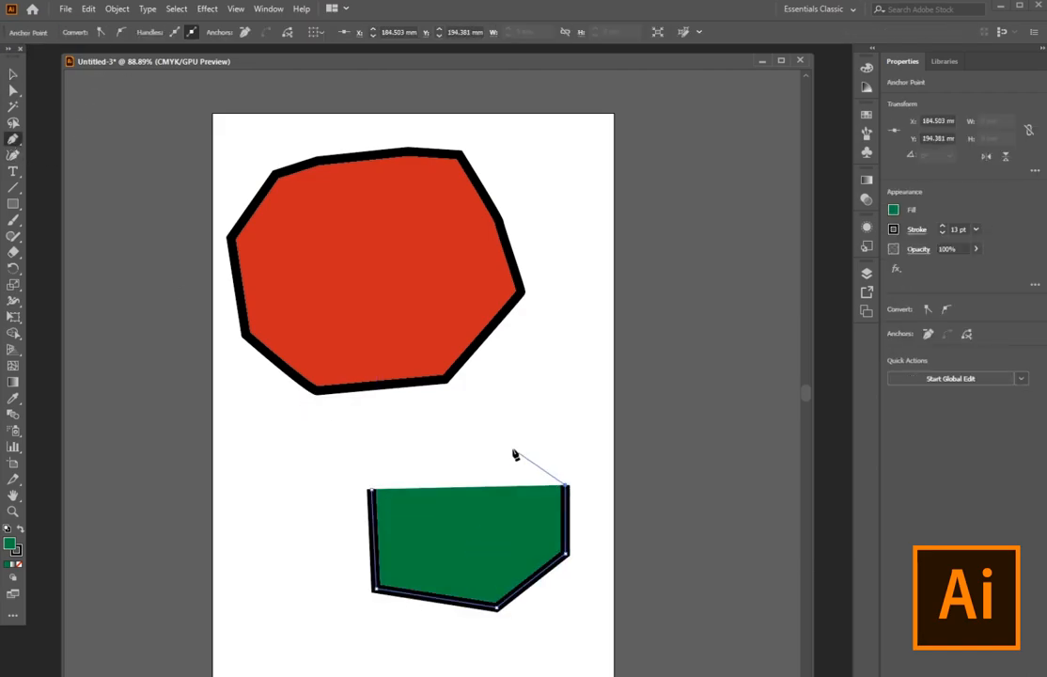
pyautogui.click(513, 450)
pyautogui.click(435, 447)
pyautogui.click(369, 488)
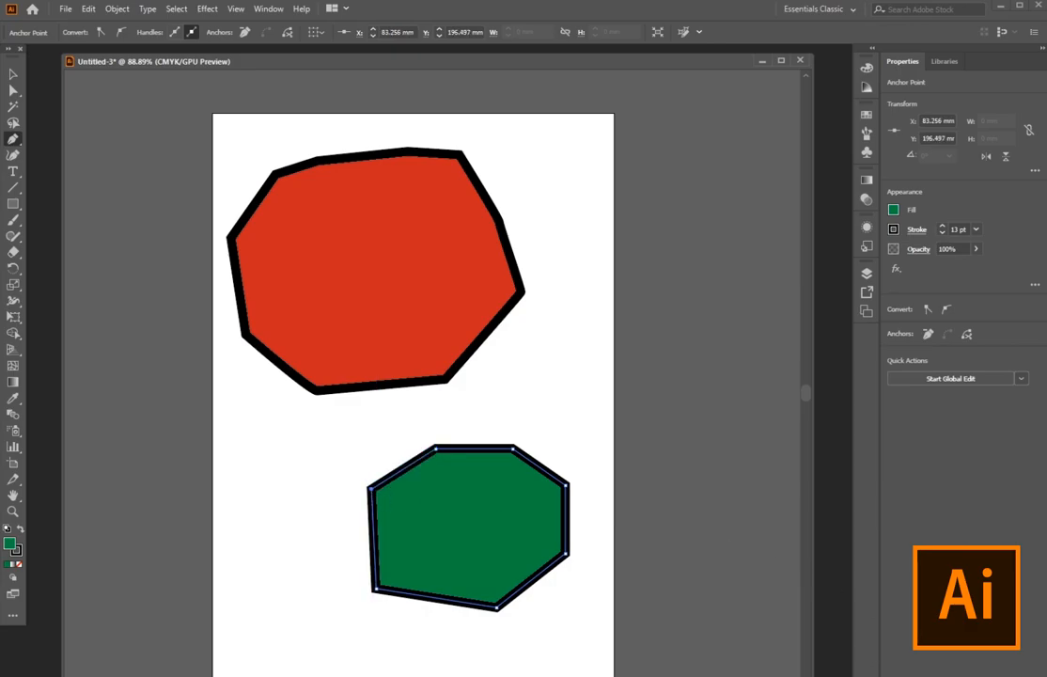
# Select the red and green polygons and delete them from the artboard
pyautogui.click(13, 74)
pyautogui.moveTo(219, 150); pyautogui.dragTo(680, 646)
pyautogui.press('Delete')
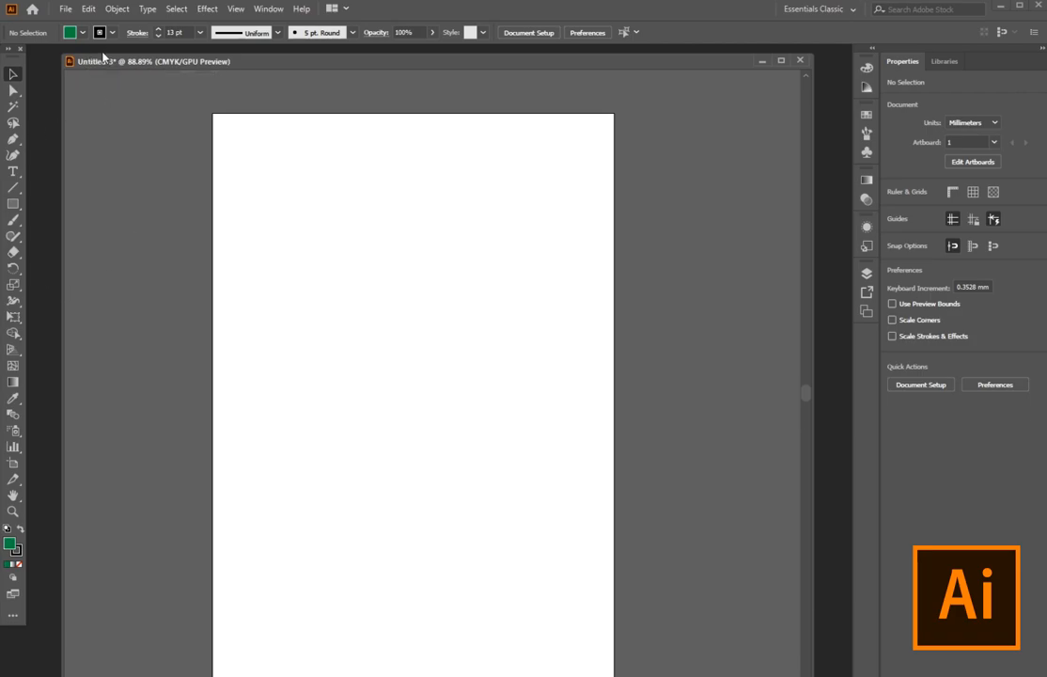
# Set the fill for new shapes to None
pyautogui.click(71, 39)
pyautogui.press('/')
pyautogui.click(185, 66)
# Draw an open, unfilled seven-point path dipping across the upper artboard with the Pen tool, finishing it open and deselected
pyautogui.click(12, 139)
pyautogui.click(247, 199)
pyautogui.click(315, 269)
pyautogui.click(401, 297)
pyautogui.click(482, 316)
pyautogui.click(550, 259)
pyautogui.click(574, 199)
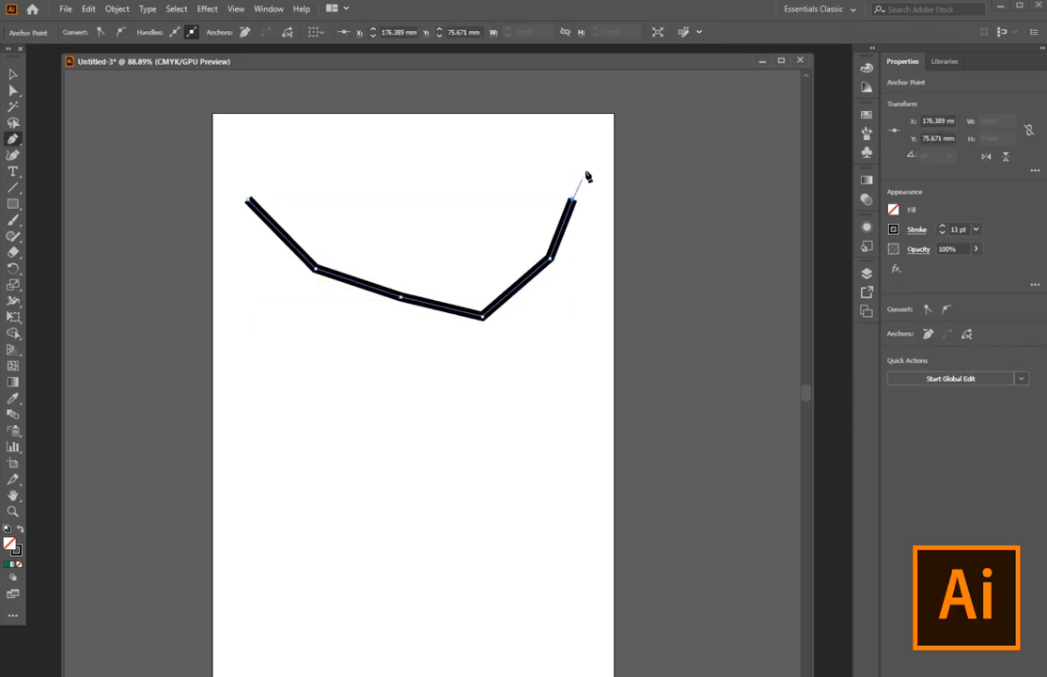
pyautogui.click(587, 144)
pyautogui.press('Escape')
pyautogui.keyDown('ctrl'); pyautogui.click(705, 209); pyautogui.keyUp('ctrl')
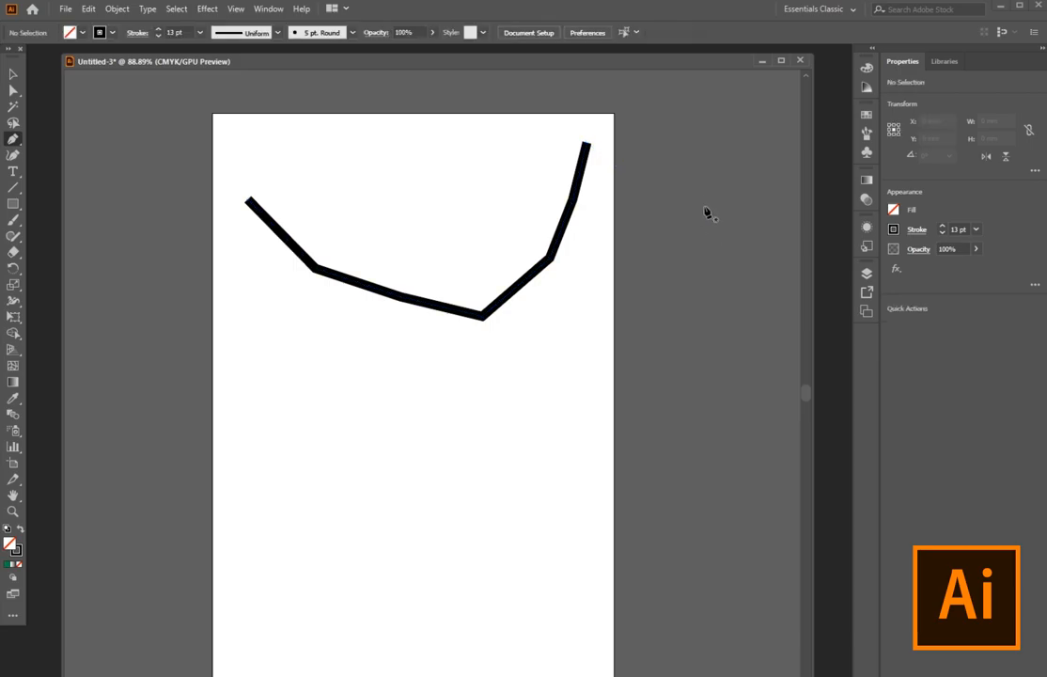
# Try moving the open path from its unfilled interior, and move it about 30 mm down the artboard by its stroke
pyautogui.click(14, 74)
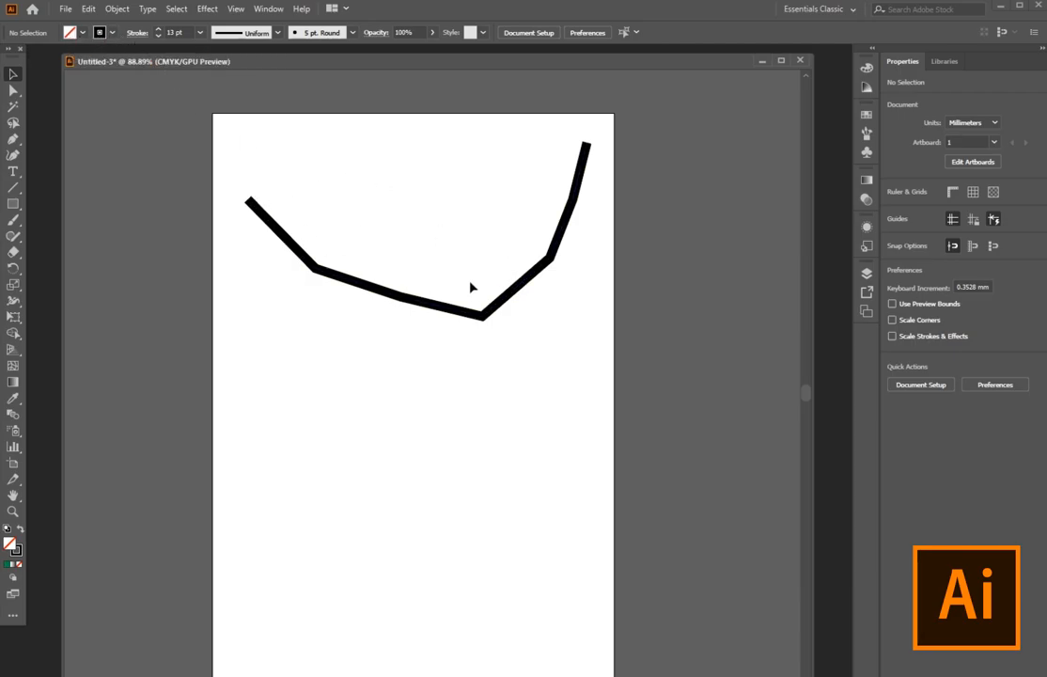
pyautogui.moveTo(412, 140); pyautogui.dragTo(479, 215)
pyautogui.moveTo(359, 135); pyautogui.dragTo(455, 237)
pyautogui.moveTo(327, 134); pyautogui.dragTo(391, 188)
pyautogui.click(351, 286)
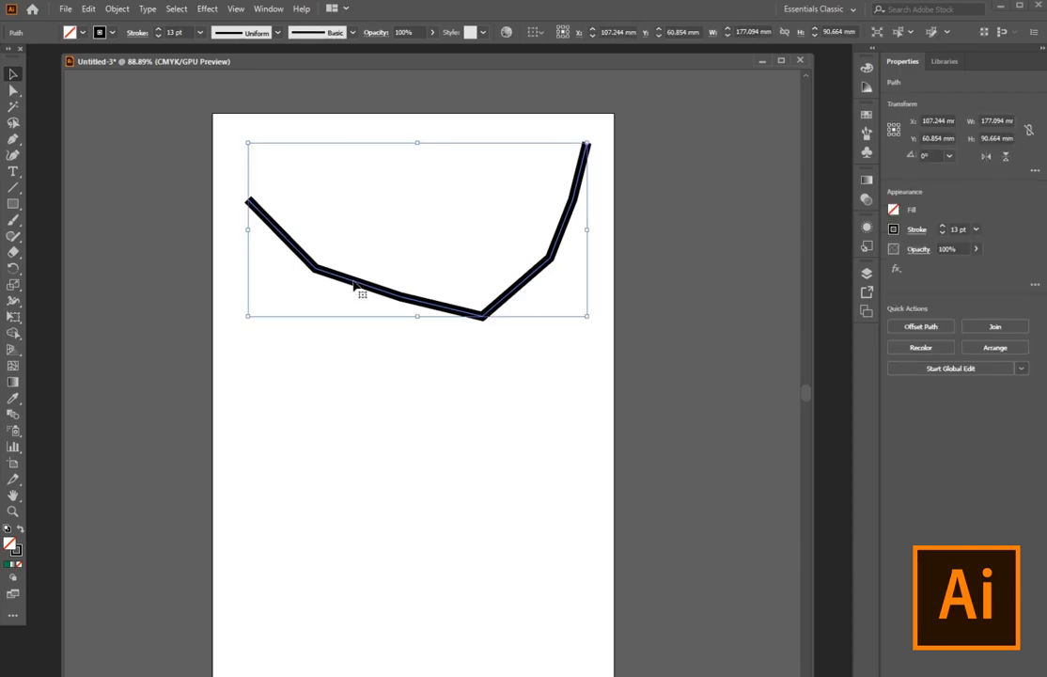
pyautogui.moveTo(355, 285); pyautogui.dragTo(421, 362)
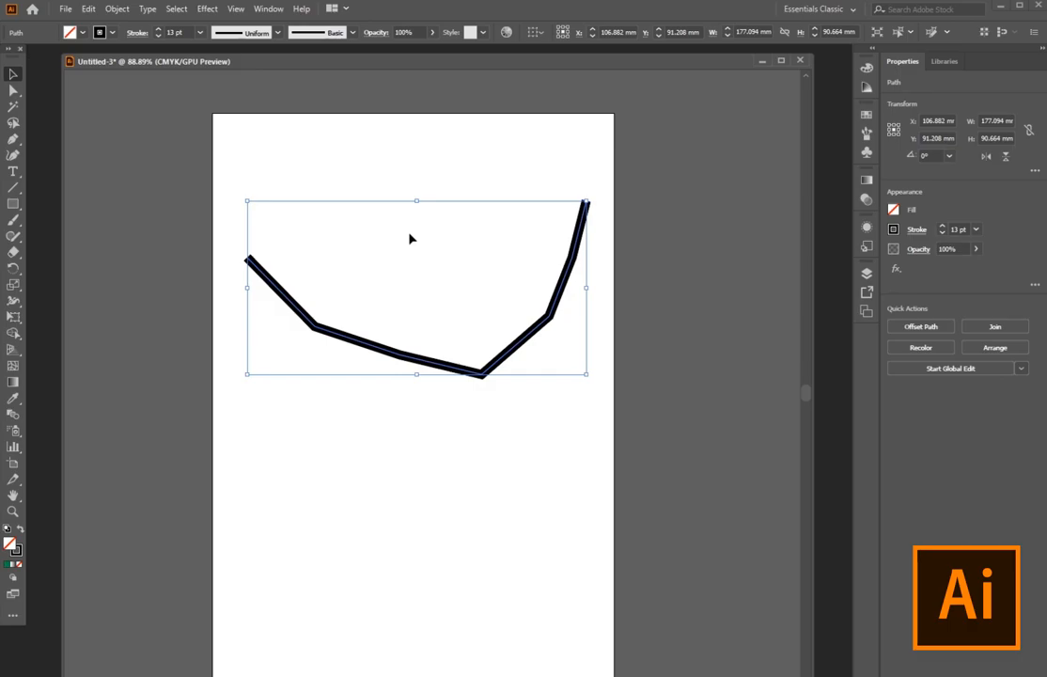
# Deselect the open path and try again to grab it through its unfilled interior
pyautogui.click(376, 168)
pyautogui.moveTo(368, 164); pyautogui.dragTo(484, 350)
pyautogui.click(385, 168)
pyautogui.moveTo(385, 171)
pyautogui.mouseDown()
pyautogui.moveTo(469, 308)
pyautogui.moveTo(463, 277)
pyautogui.mouseUp()
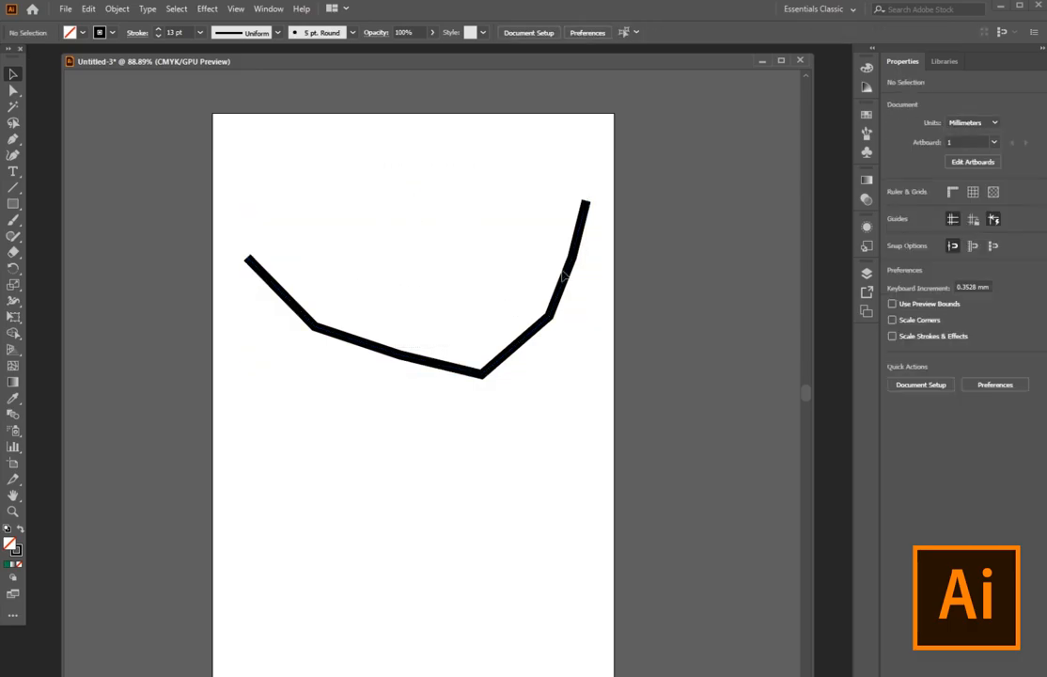
pyautogui.moveTo(379, 158); pyautogui.dragTo(512, 305)
# Select the whole open path and delete it from the artboard
pyautogui.moveTo(252, 149); pyautogui.dragTo(689, 465)
pyautogui.press('Delete')
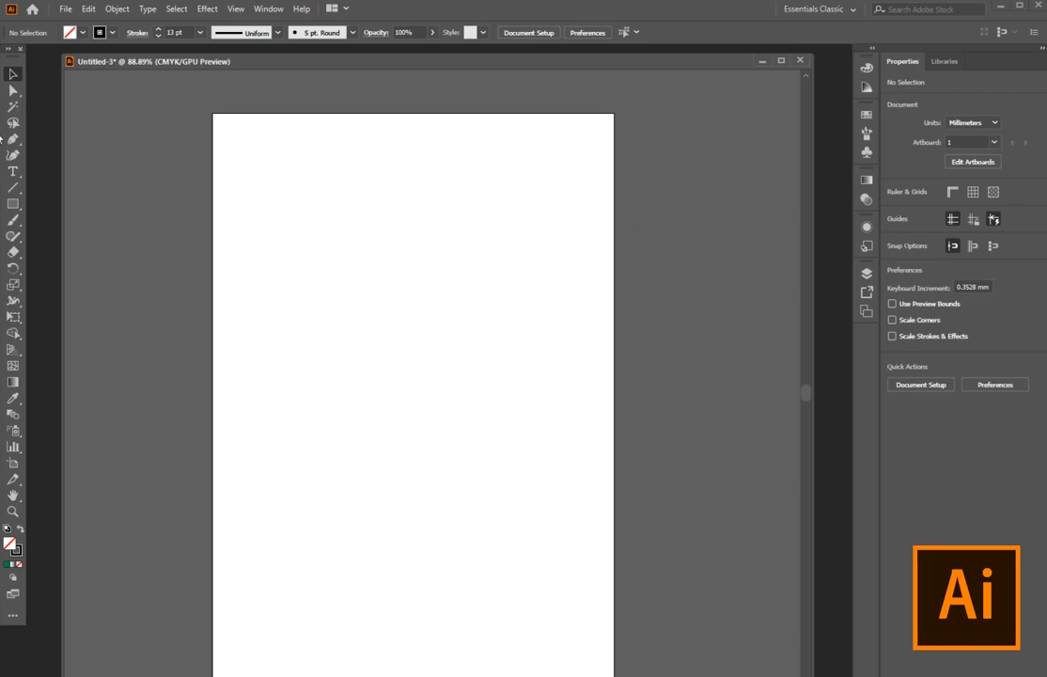
# Draw an open six-point path of straight segments bulging toward the artboard's right edge with the Pen tool, leaving it deselected
pyautogui.click(12, 138)
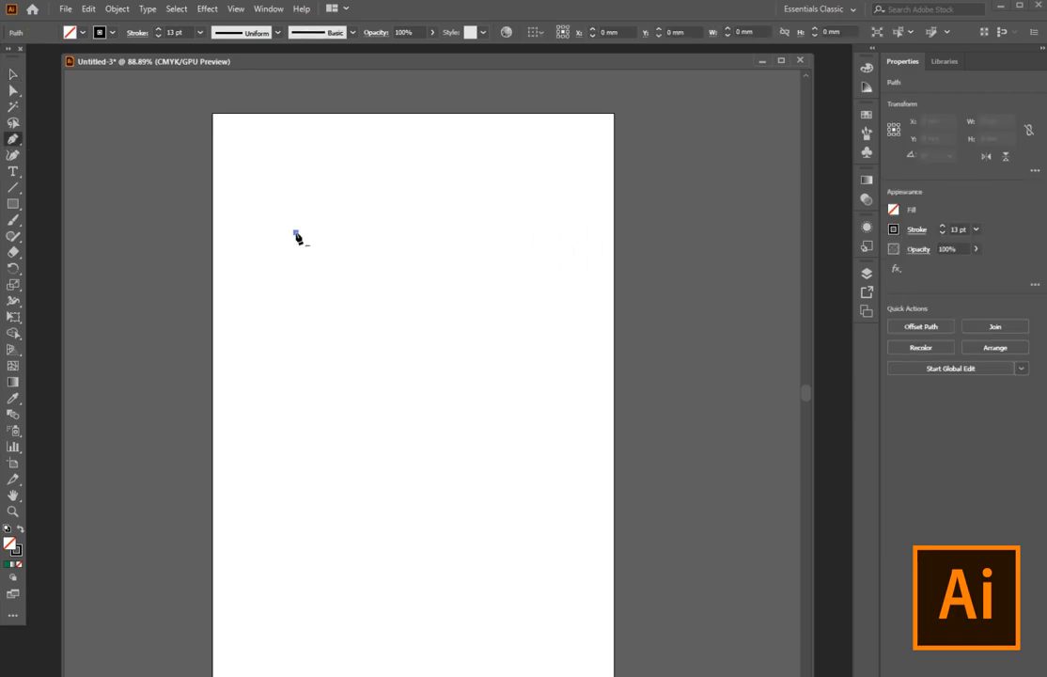
pyautogui.click(452, 182)
pyautogui.click(573, 259)
pyautogui.click(568, 404)
pyautogui.click(523, 523)
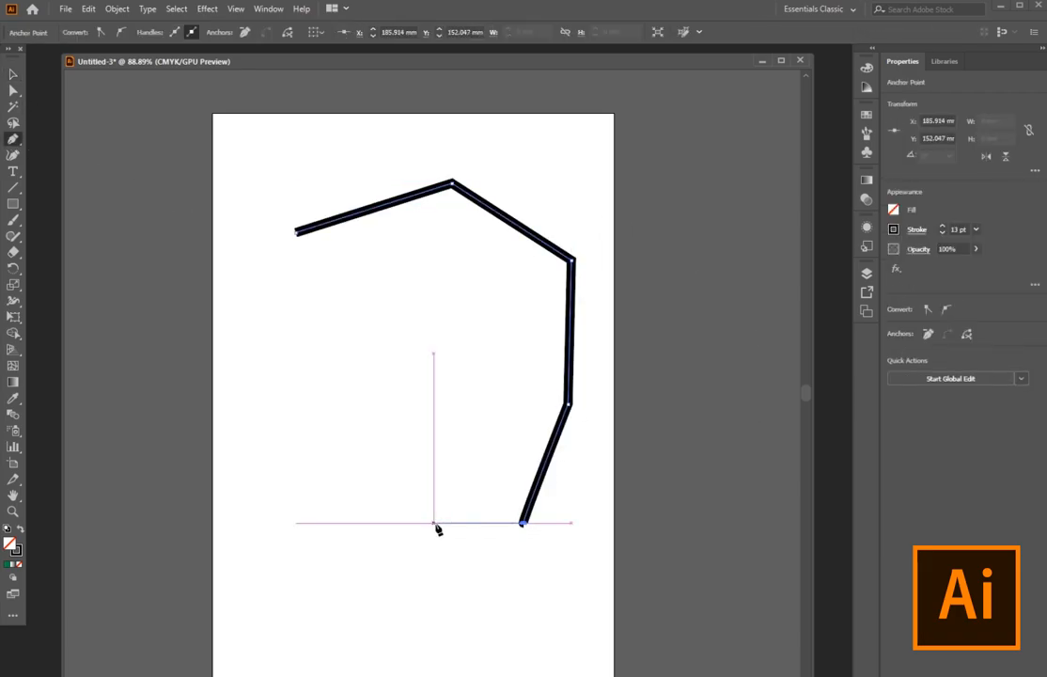
pyautogui.click(413, 575)
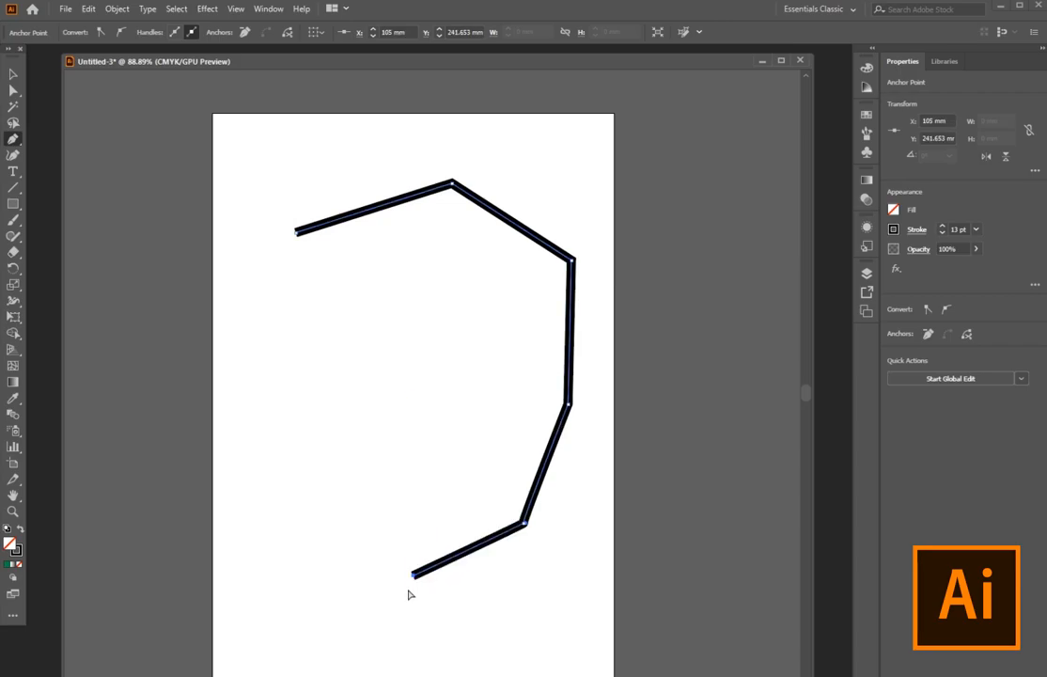
pyautogui.keyDown('ctrl'); pyautogui.click(416, 599); pyautogui.keyUp('ctrl')
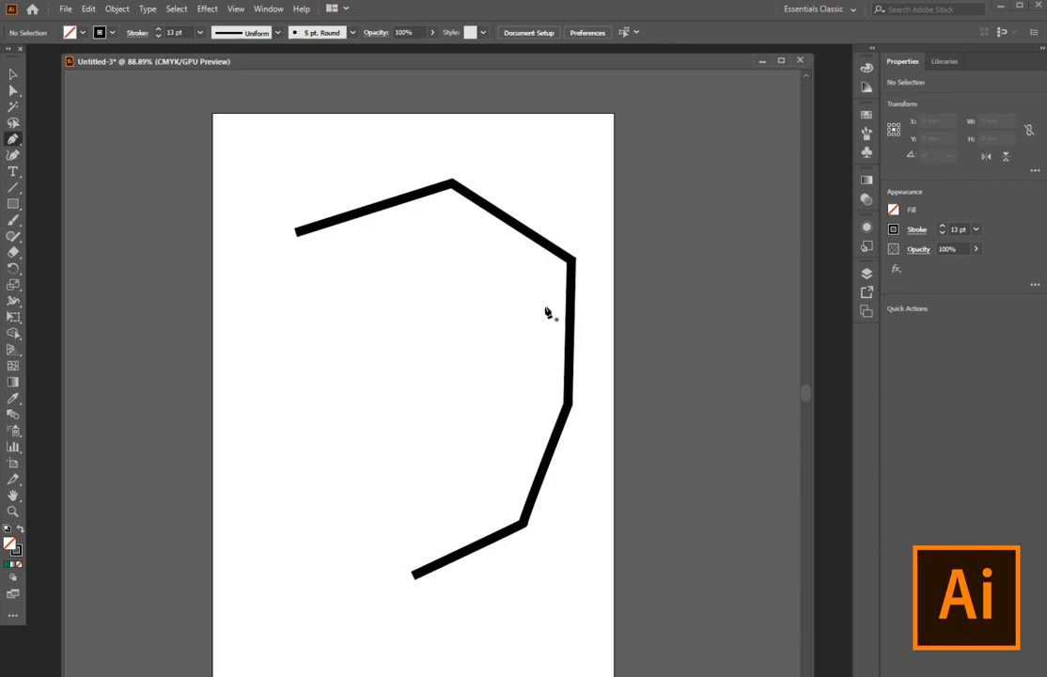
# Select the open six-point path with the Selection tool and delete it
pyautogui.click(13, 73)
pyautogui.moveTo(228, 151); pyautogui.dragTo(534, 555)
pyautogui.press('Delete')
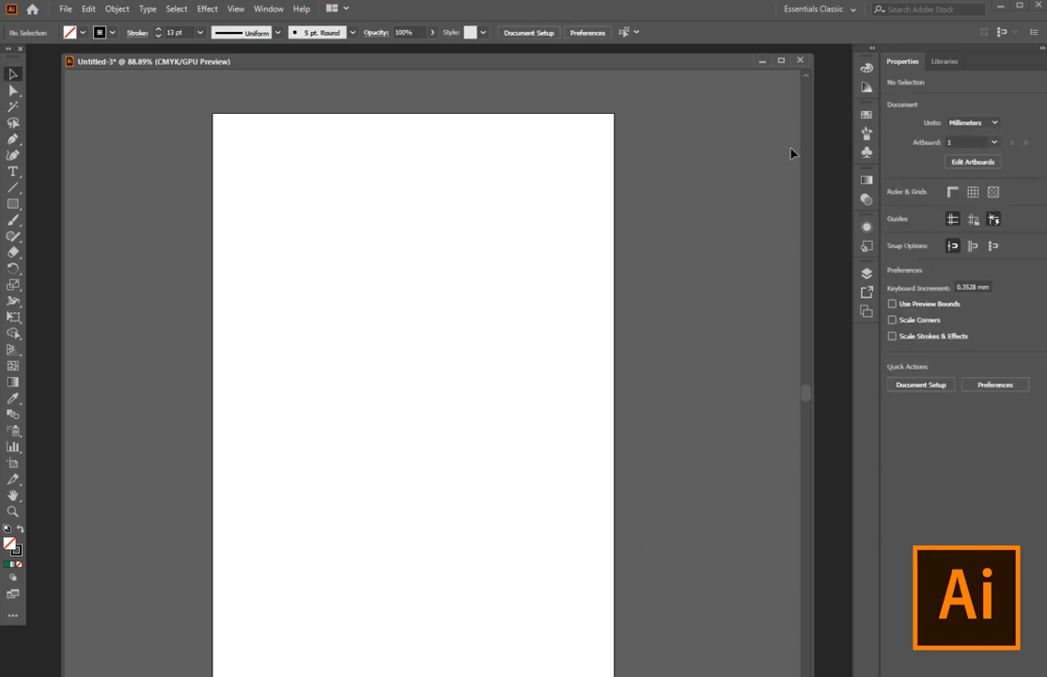
# Start a Pen path with one curved segment bowing toward the artboard's left edge, and remove the outgoing handle at its lower end
pyautogui.click(13, 138)
pyautogui.click(307, 176)
pyautogui.click(291, 396)
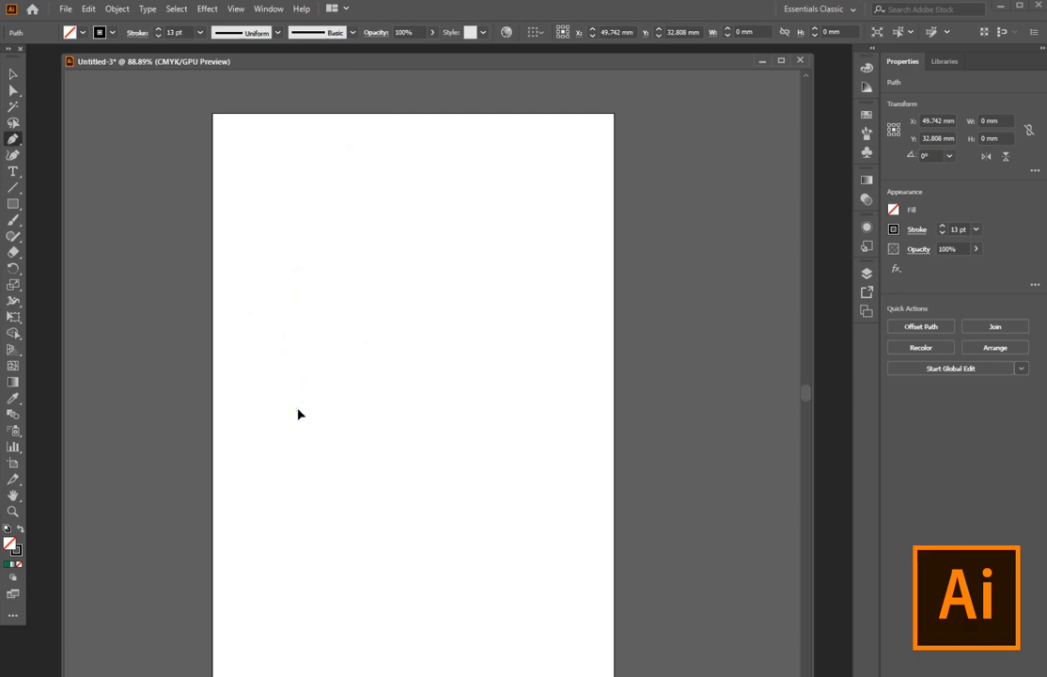
pyautogui.moveTo(298, 410); pyautogui.dragTo(422, 536)
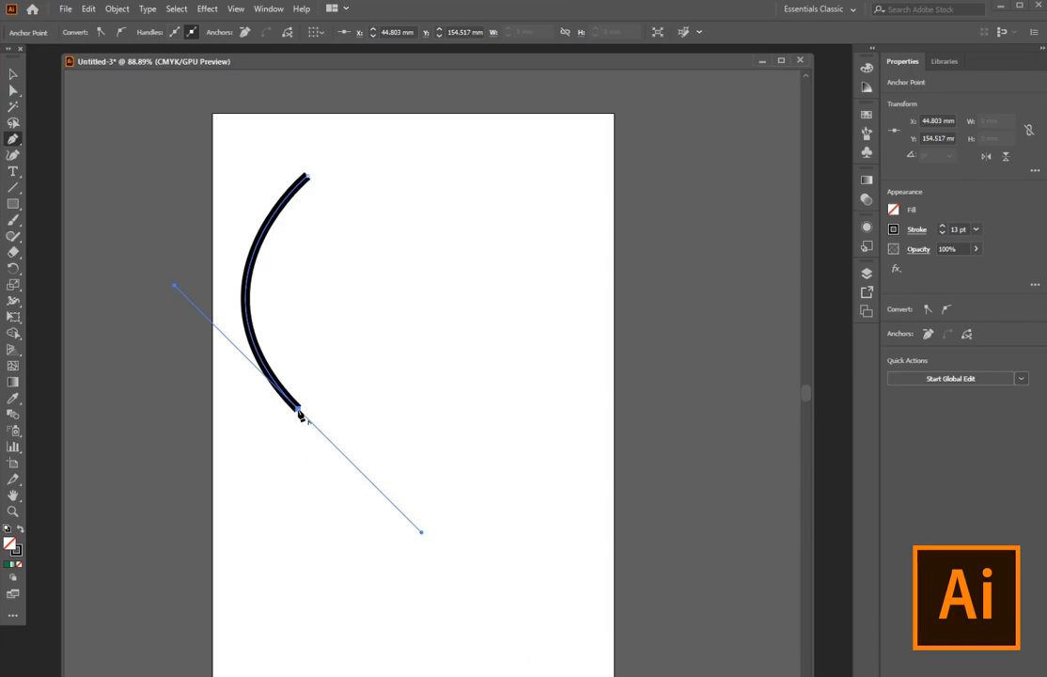
pyautogui.click(299, 411)
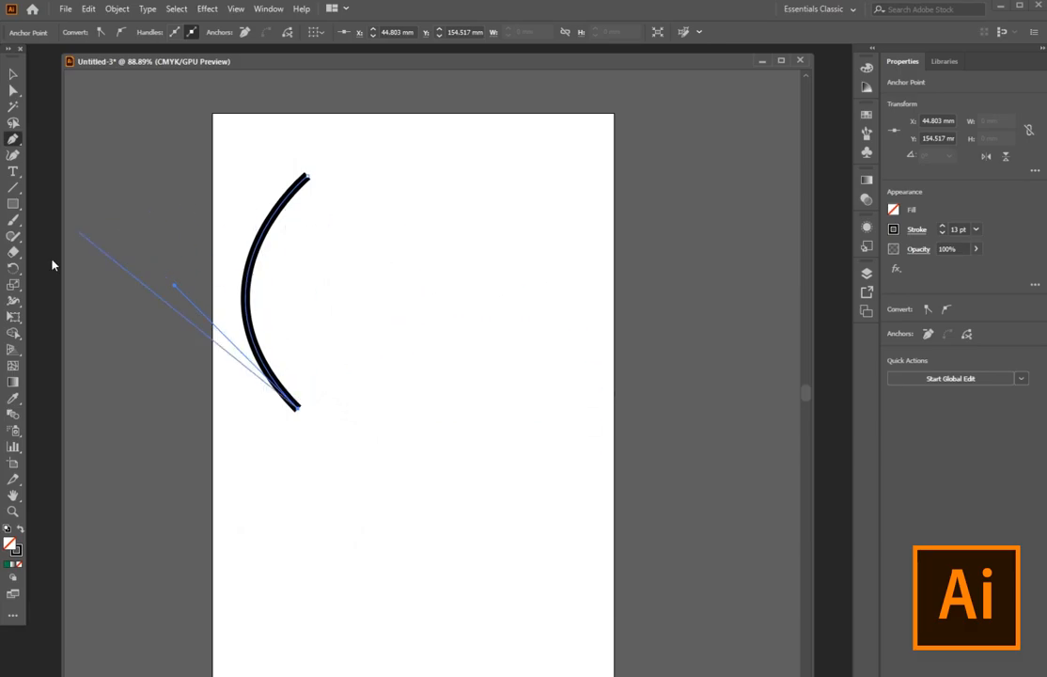
# Continue the path with two straight segments down to the right and an S-shaped curve rising to the artboard's upper right
pyautogui.click(421, 430)
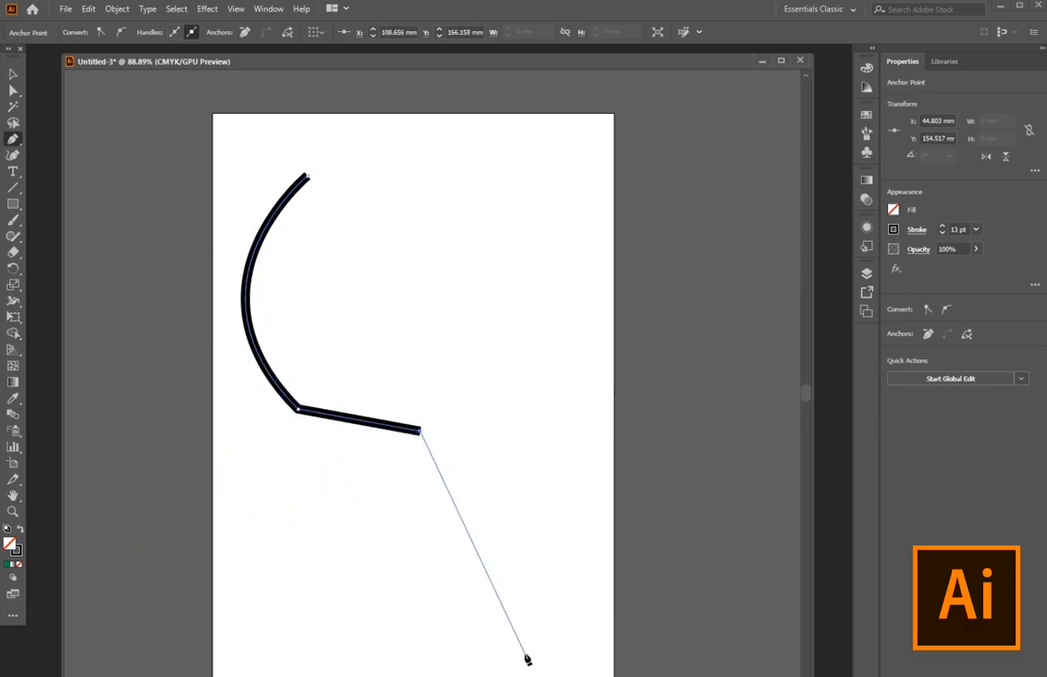
pyautogui.click(498, 551)
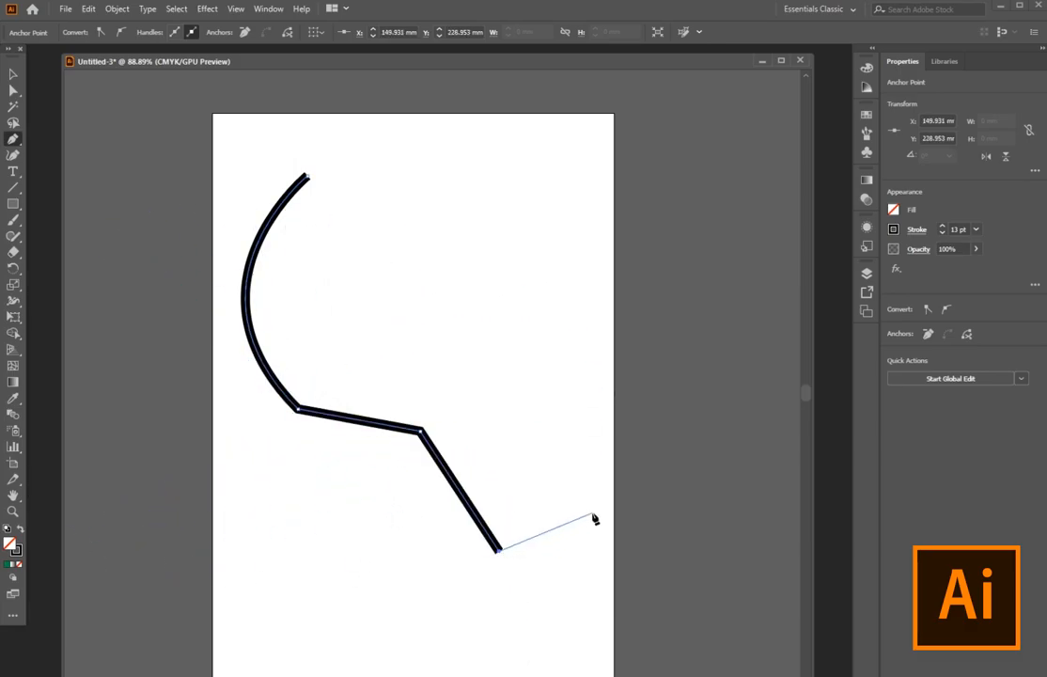
pyautogui.moveTo(552, 302); pyautogui.dragTo(346, 153)
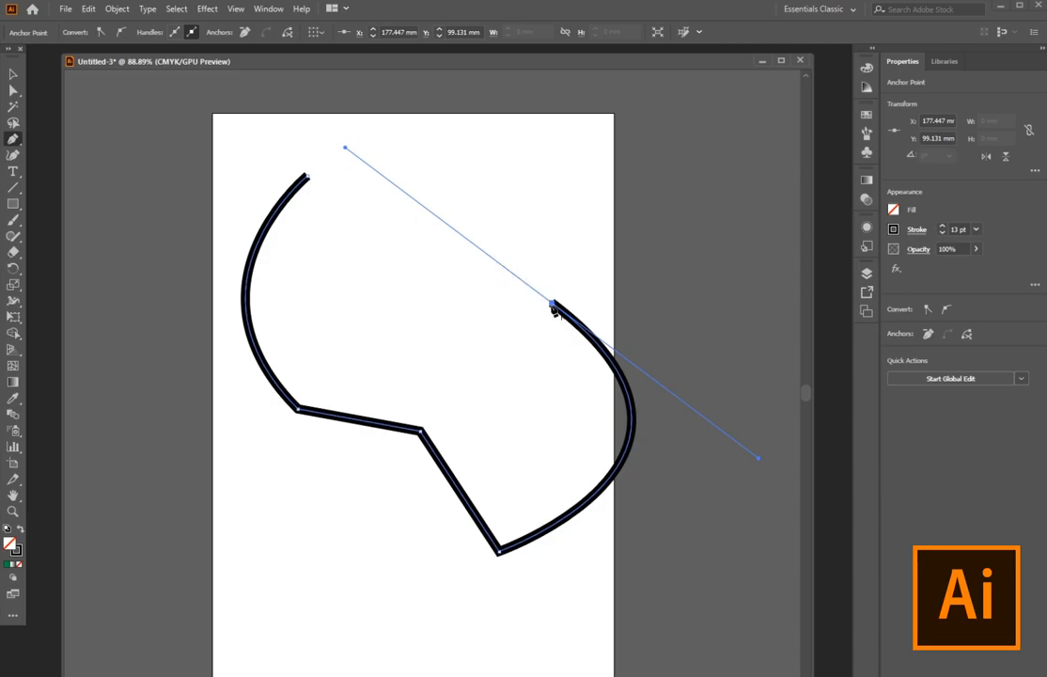
pyautogui.click(565, 165)
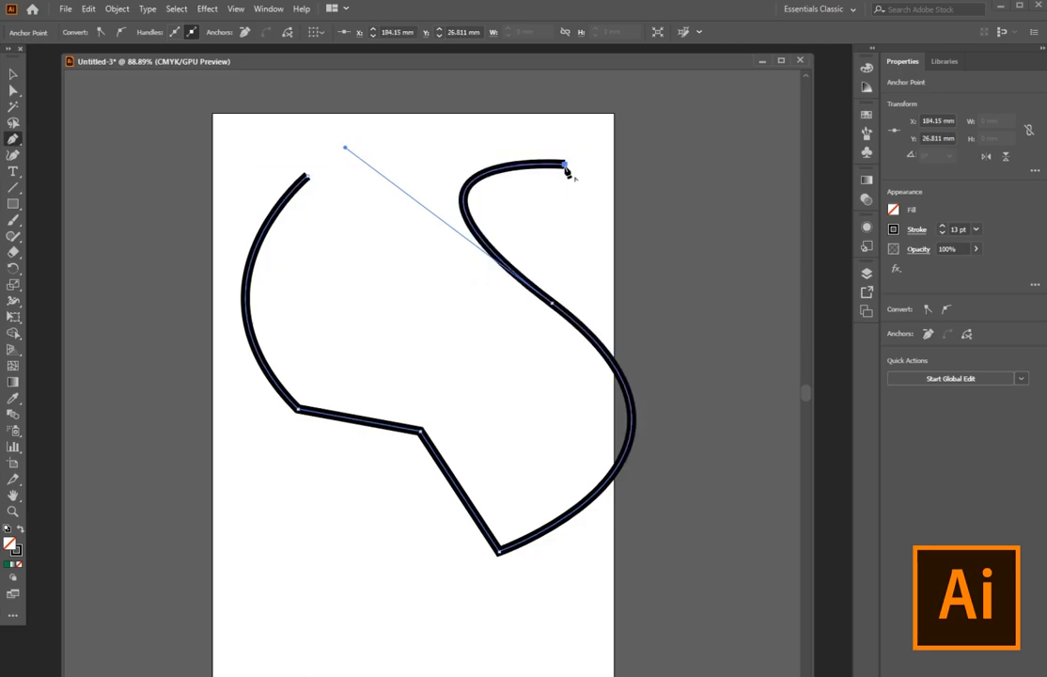
# Extend the path with straight segments beyond the artboard's right edge and across its top, closing it at the starting point
pyautogui.moveTo(565, 165); pyautogui.dragTo(740, 374)
pyautogui.click(740, 374)
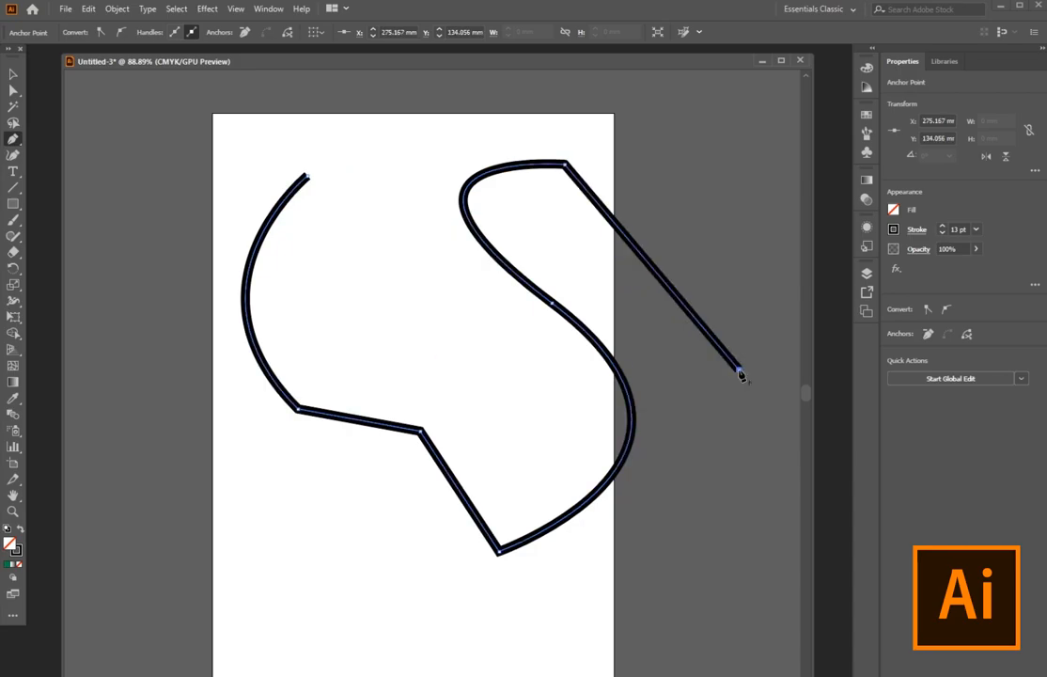
pyautogui.click(747, 169)
pyautogui.click(660, 106)
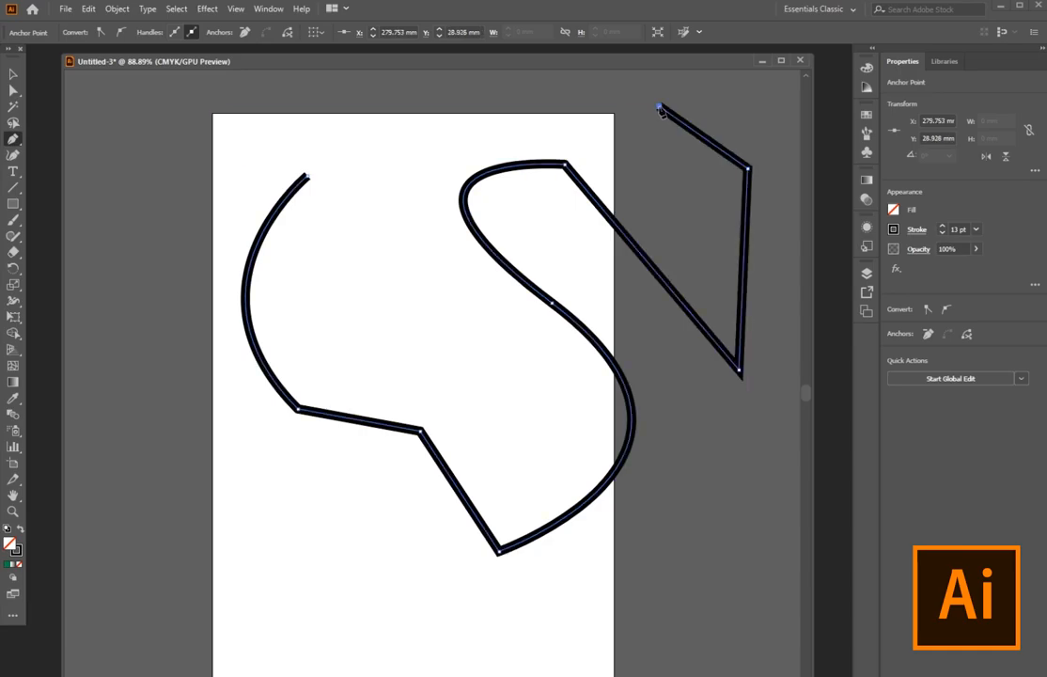
pyautogui.click(424, 102)
pyautogui.click(308, 175)
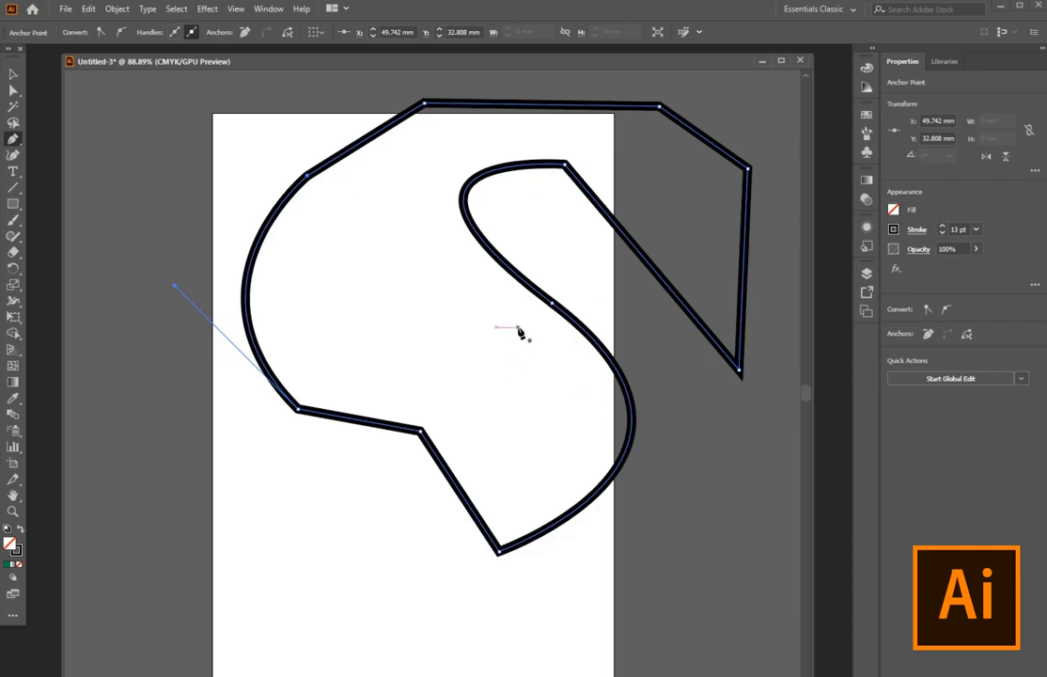
# Select the closed mixed straight-and-curved path with the Selection tool and delete it
pyautogui.click(14, 74)
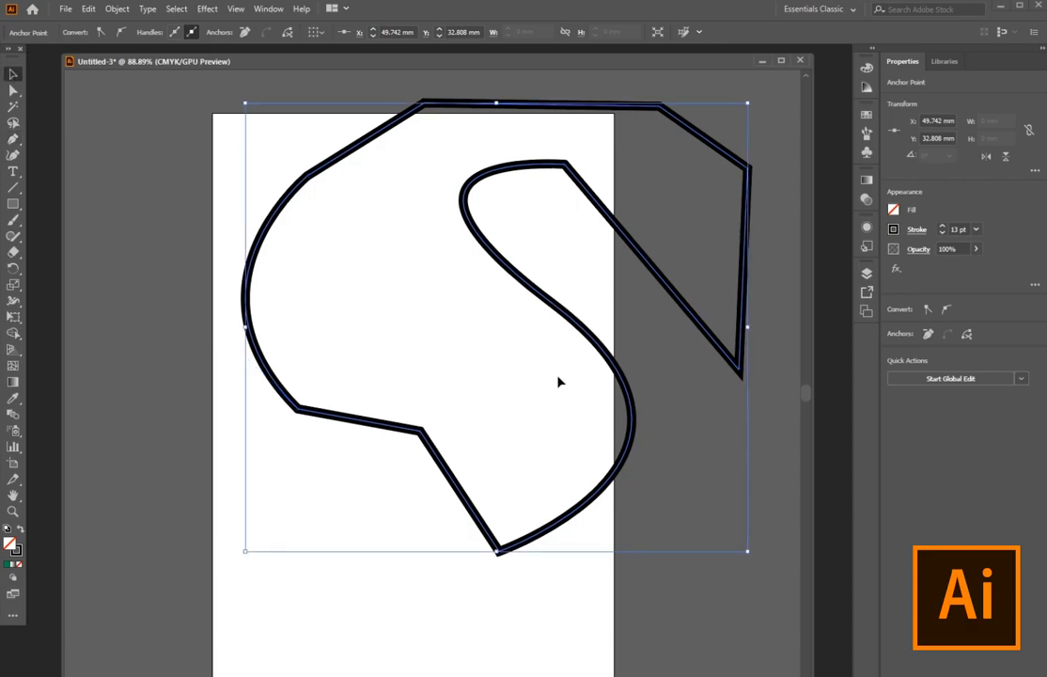
pyautogui.press('Delete')
pyautogui.moveTo(260, 95); pyautogui.dragTo(782, 633)
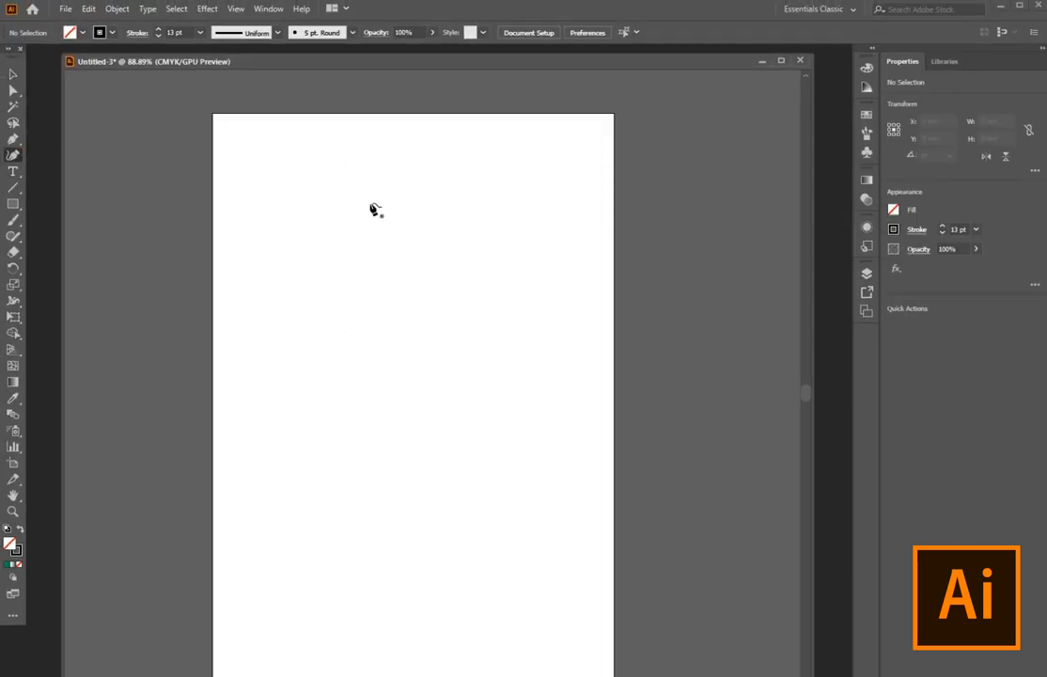
# Draw a closed, rounded five-point shape about 176 by 198 mm with the Curvature tool, undoing and re-placing its third point
pyautogui.click(327, 179)
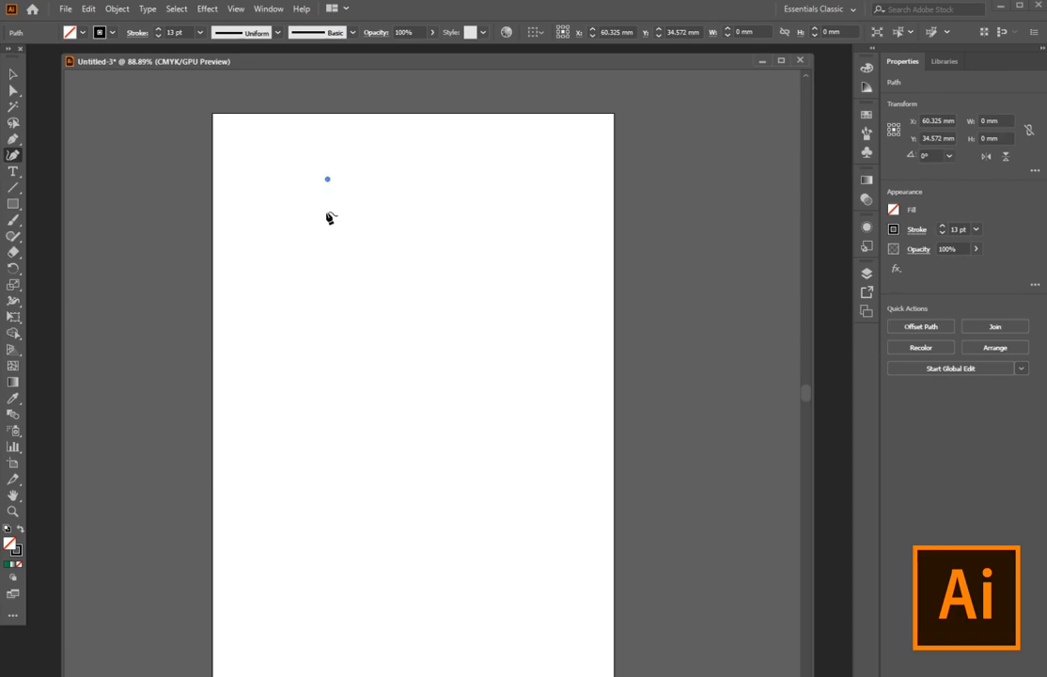
pyautogui.click(299, 428)
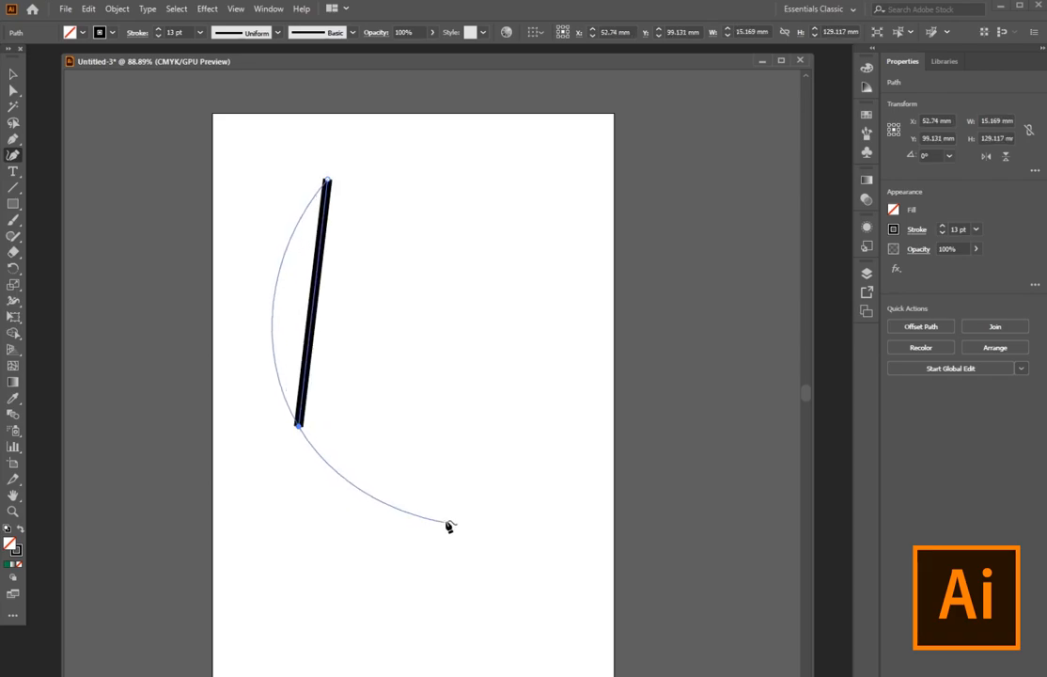
pyautogui.click(447, 520)
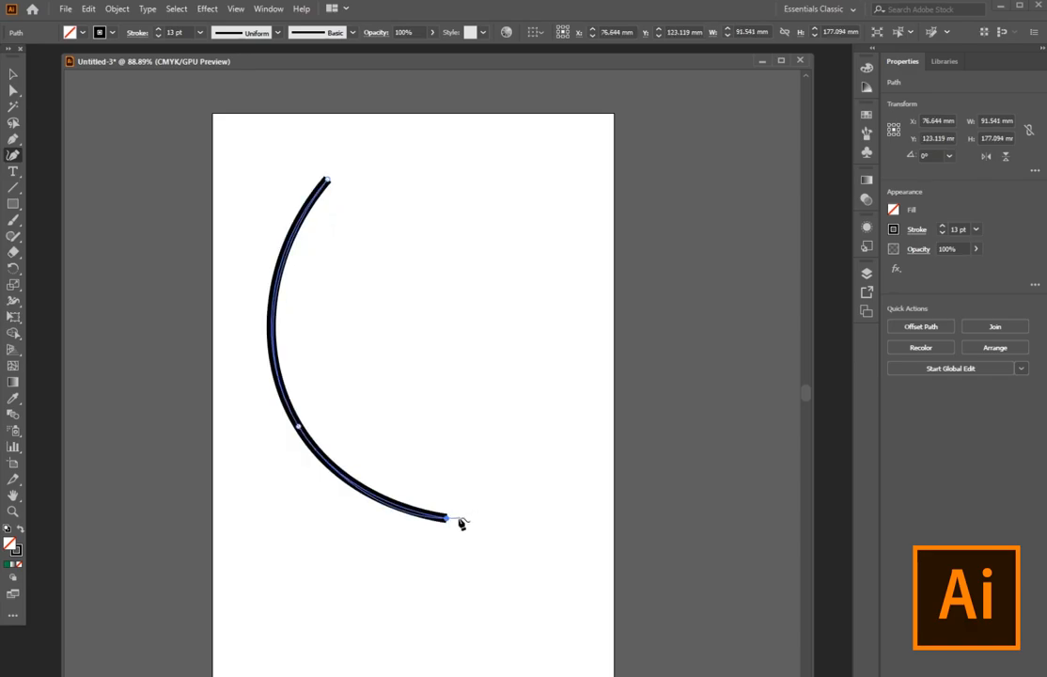
pyautogui.hotkey('ctrl', 'z')
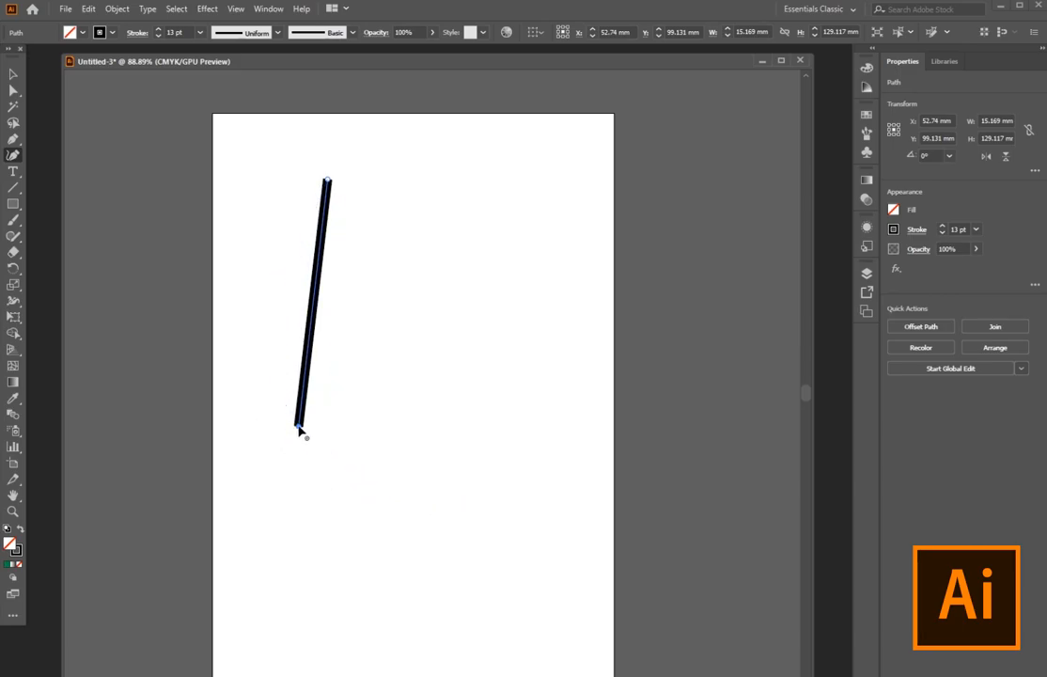
pyautogui.click(464, 527)
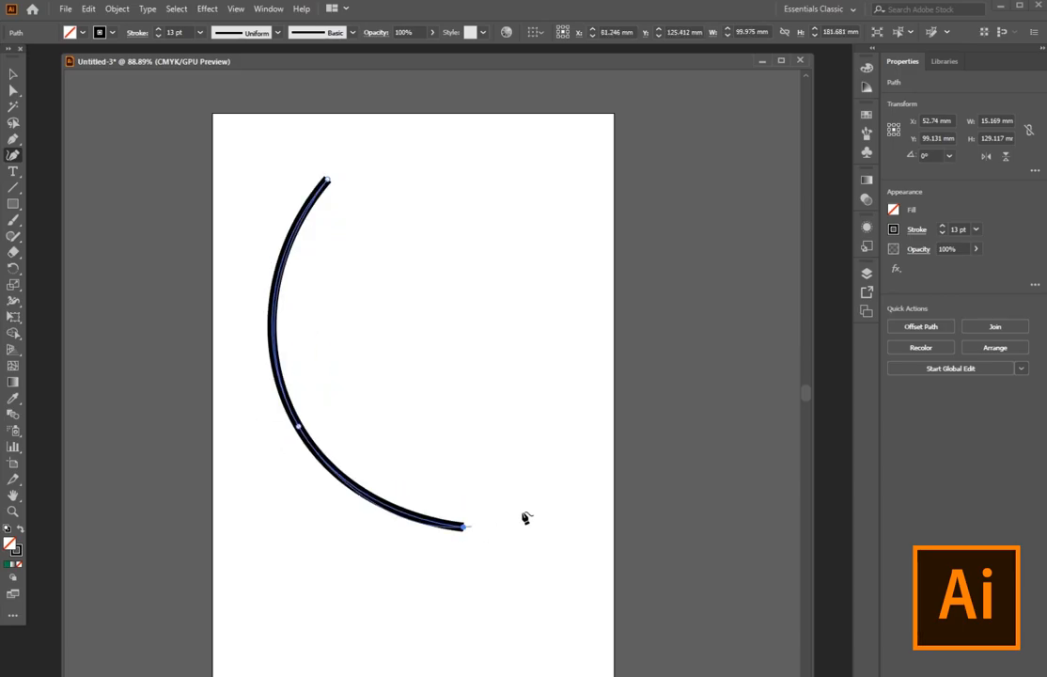
pyautogui.click(592, 403)
pyautogui.click(568, 219)
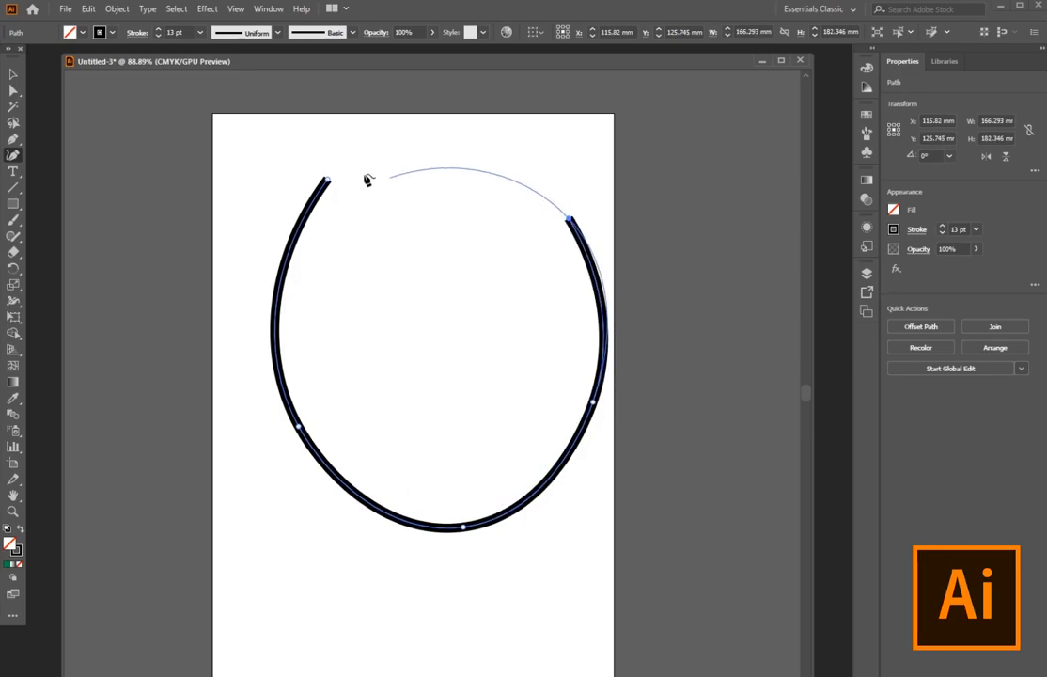
pyautogui.click(327, 179)
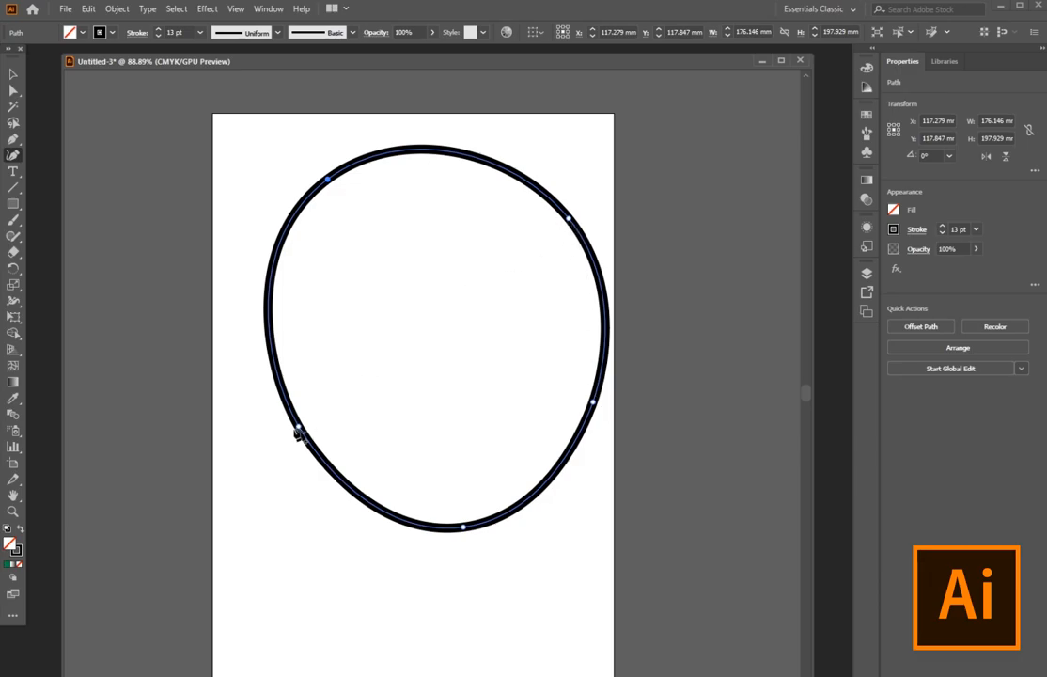
# Convert all five smooth points of the rounded shape to corner points, making a straight-sided pentagon
pyautogui.doubleClick(299, 427)
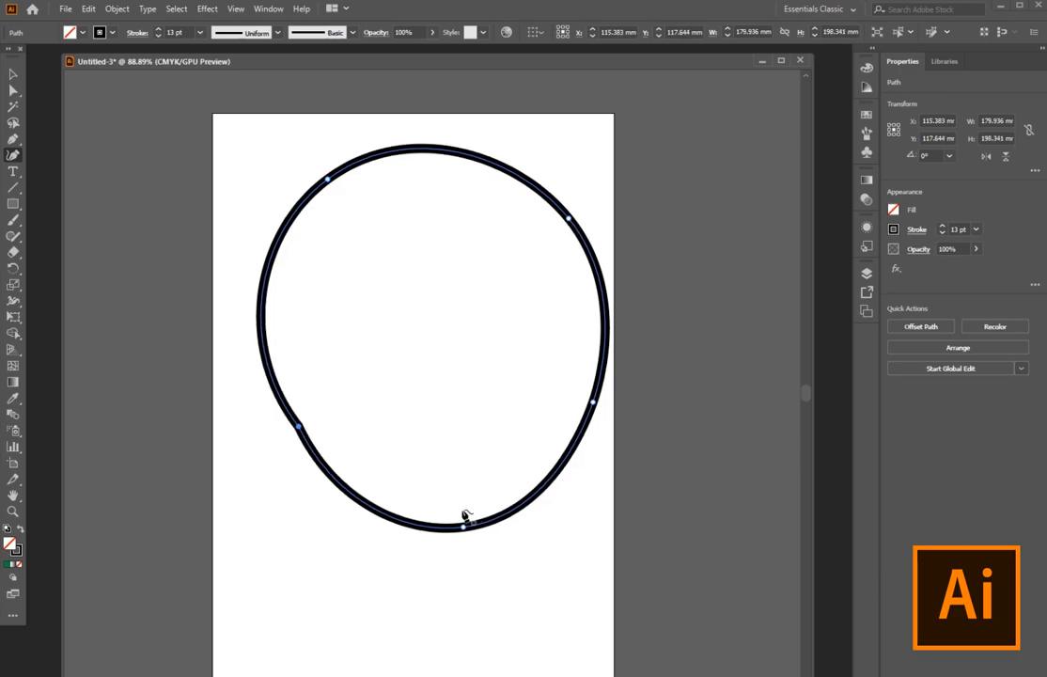
pyautogui.doubleClick(465, 527)
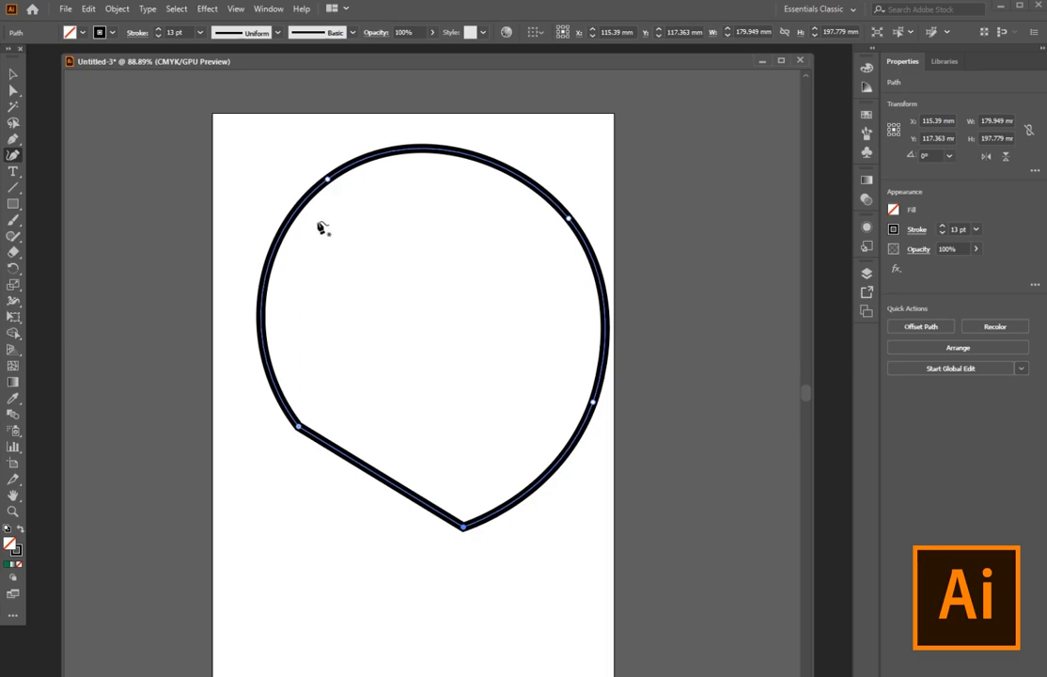
pyautogui.click(327, 179)
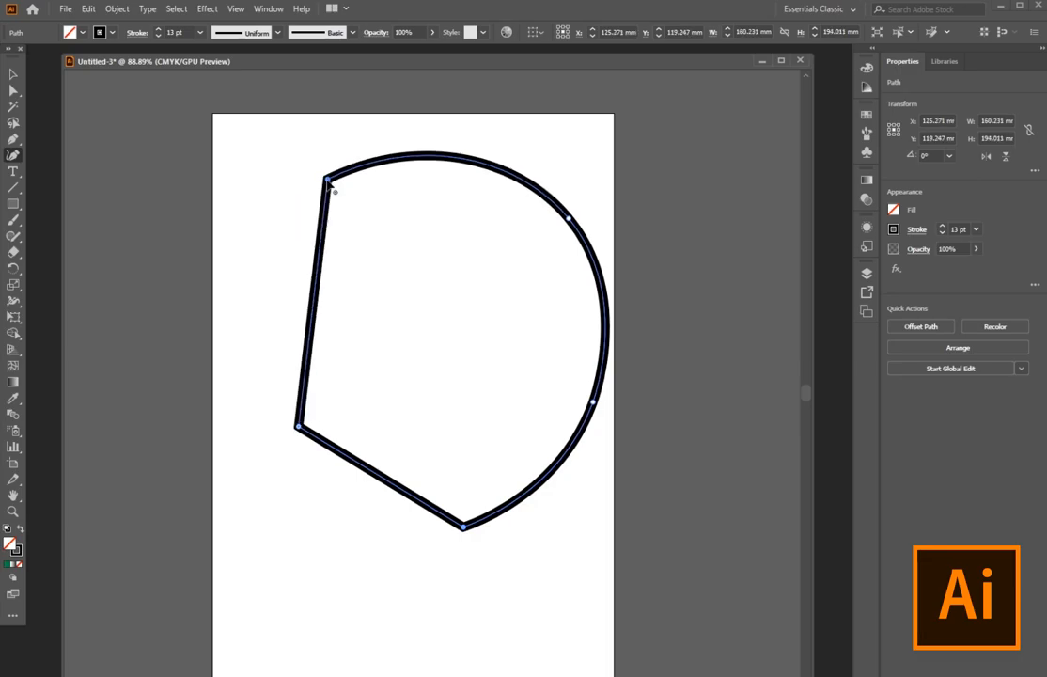
pyautogui.click(569, 219)
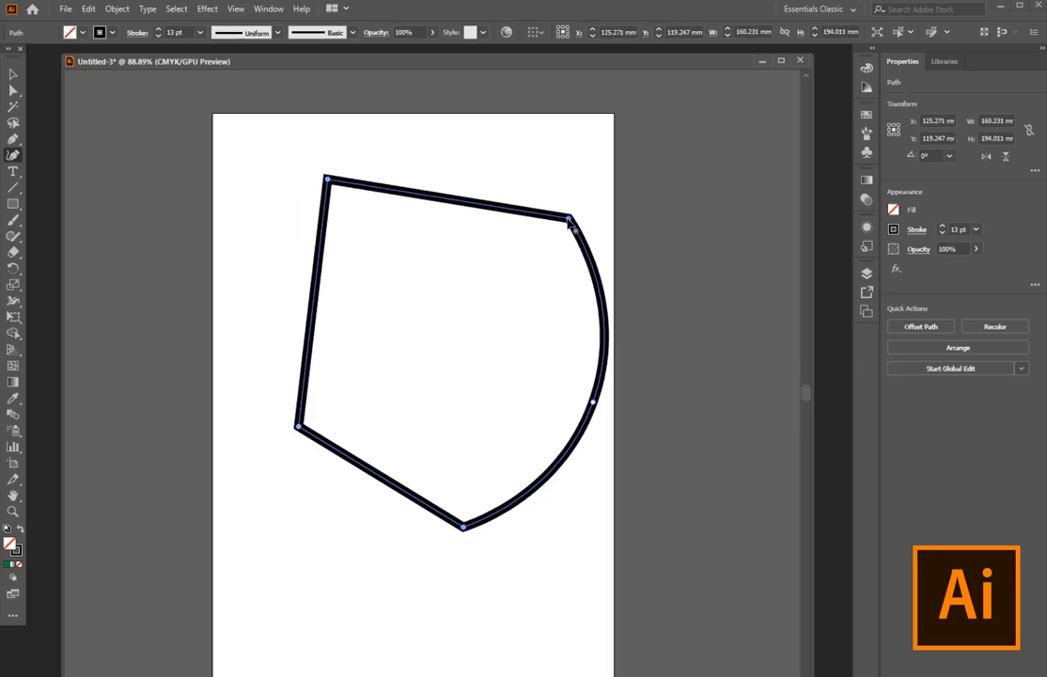
pyautogui.click(593, 404)
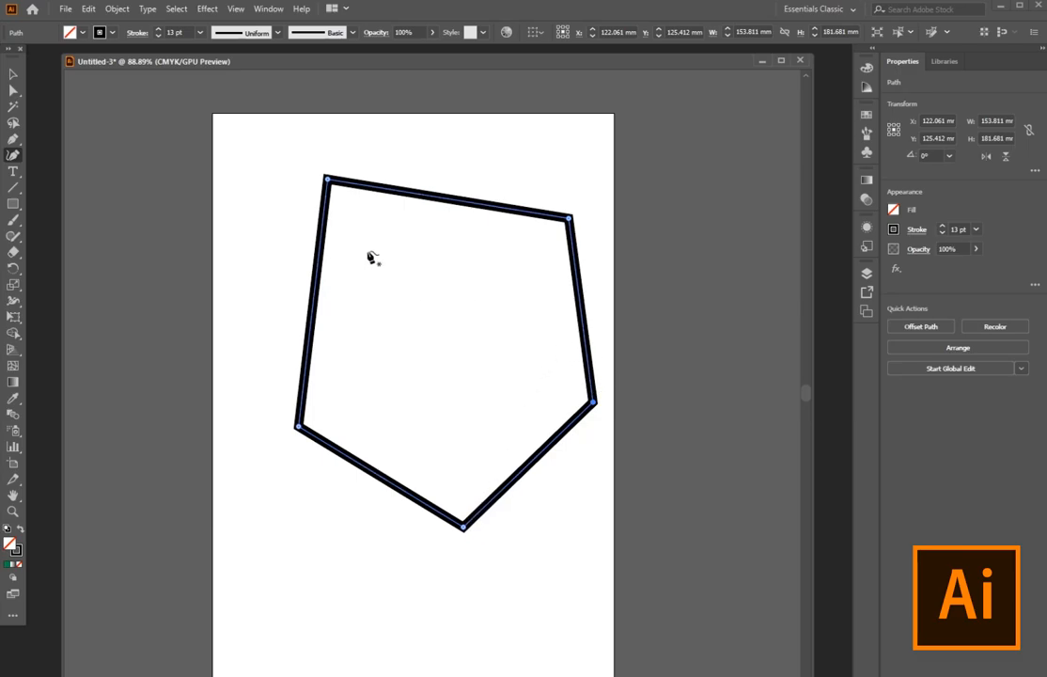
# Select the straight-sided pentagon with the Selection tool and delete it
pyautogui.click(13, 75)
pyautogui.moveTo(247, 160); pyautogui.dragTo(669, 594)
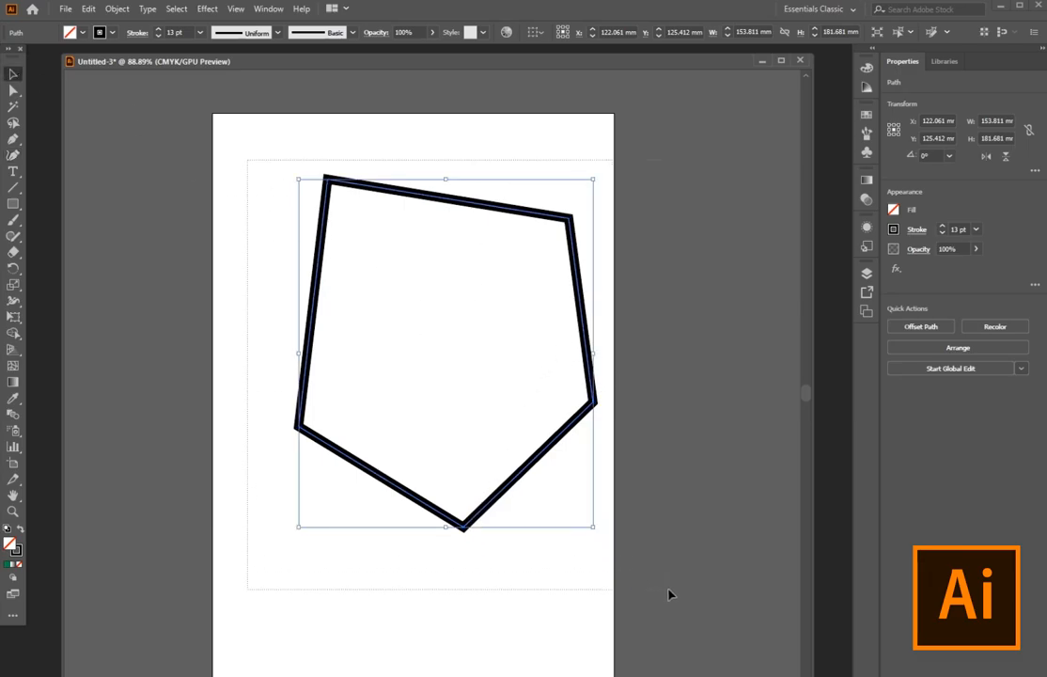
pyautogui.press('Delete')
# Set the fill to orange and draw a closed, straight-sided pentagon about 139 by 112 mm with the Pen tool, undoing and re-placing its second point
pyautogui.click(83, 32)
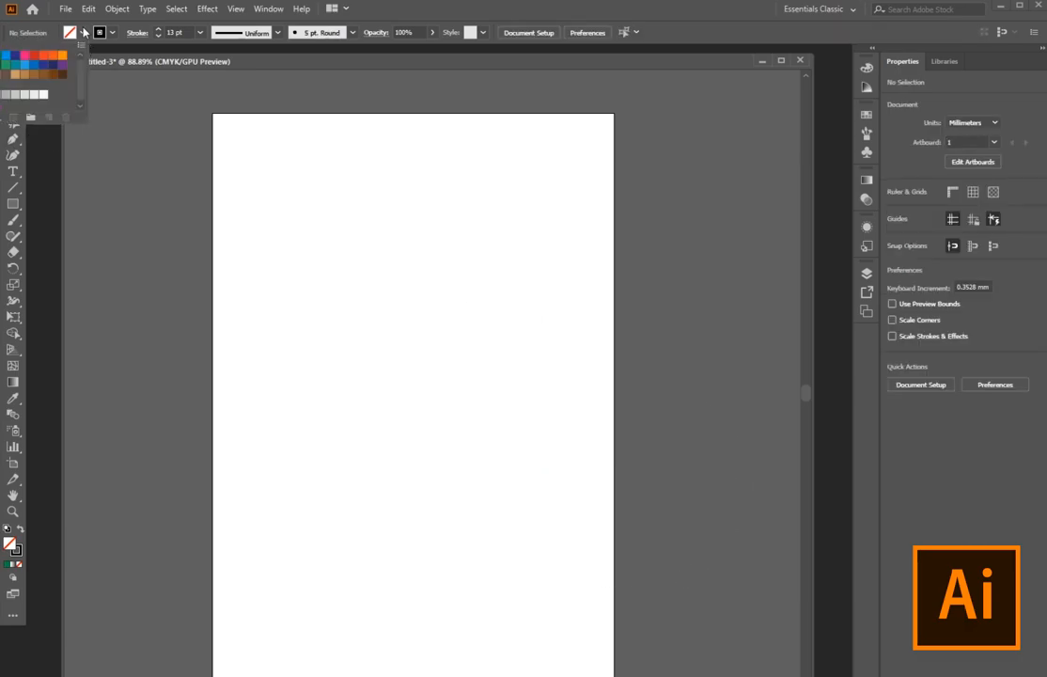
pyautogui.click(50, 59)
pyautogui.press('p')
pyautogui.click(358, 177)
pyautogui.click(268, 280)
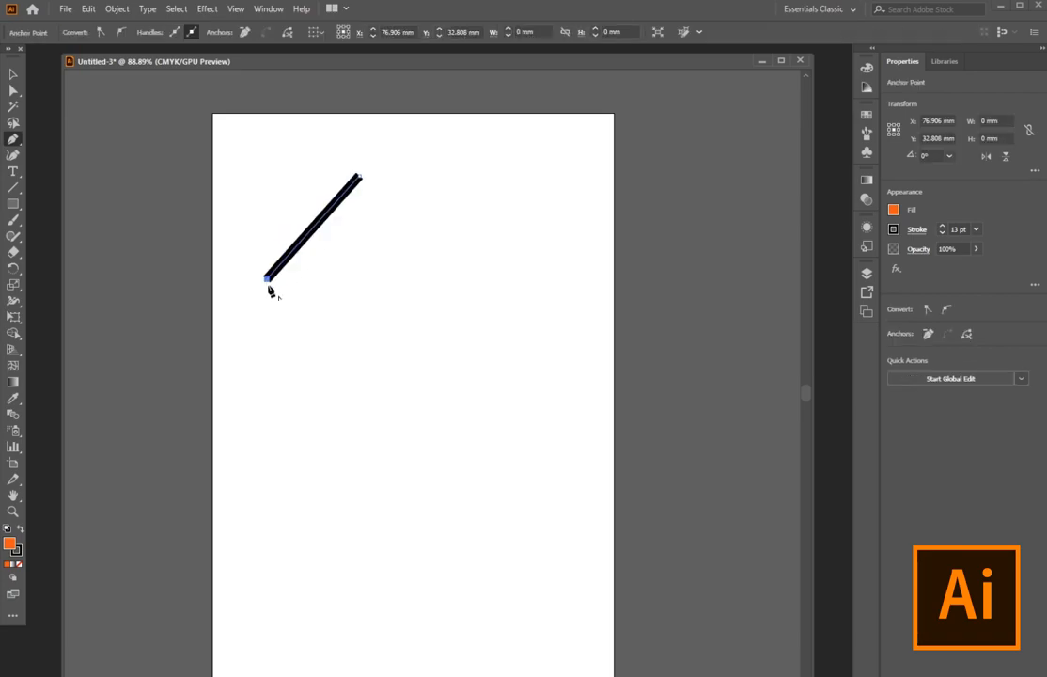
pyautogui.hotkey('ctrl', 'z')
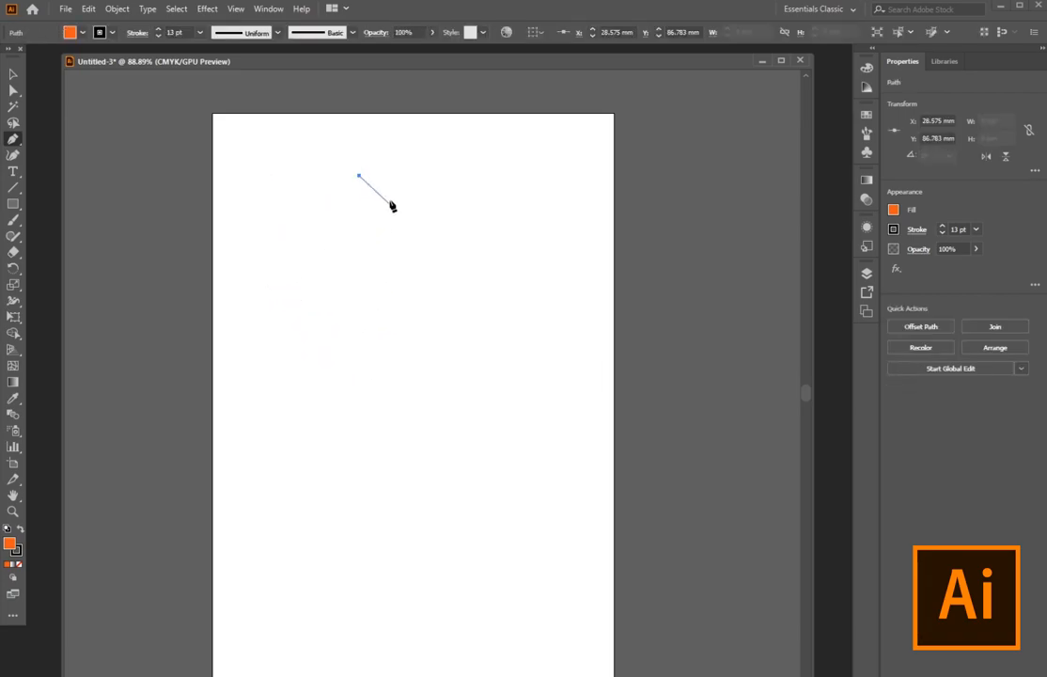
pyautogui.click(297, 246)
pyautogui.click(382, 392)
pyautogui.click(554, 360)
pyautogui.click(565, 246)
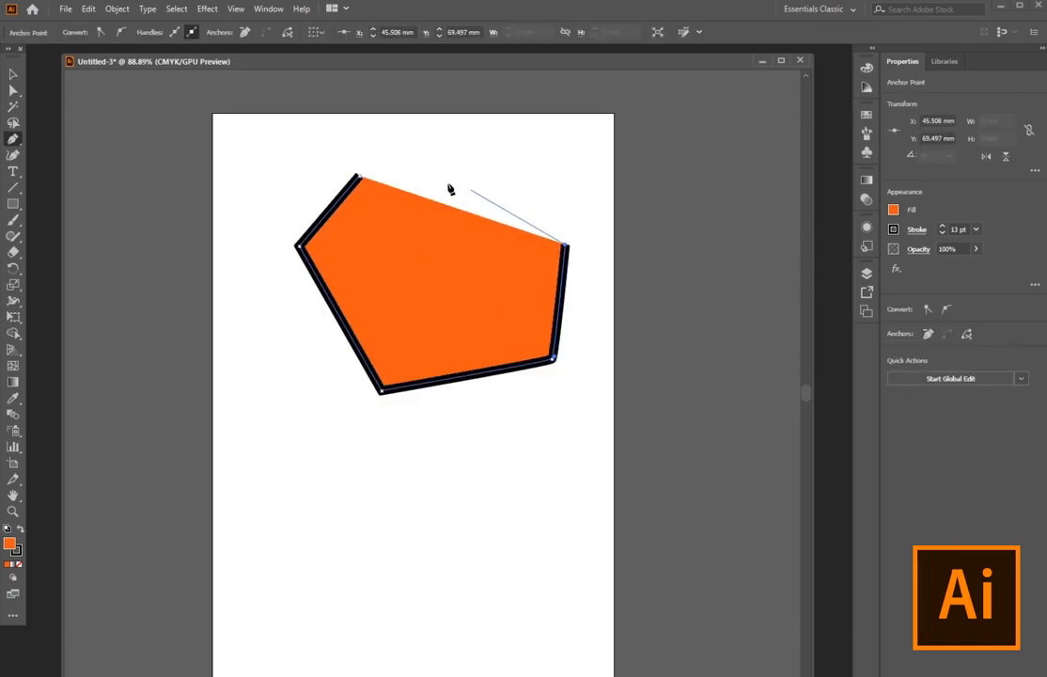
pyautogui.click(358, 177)
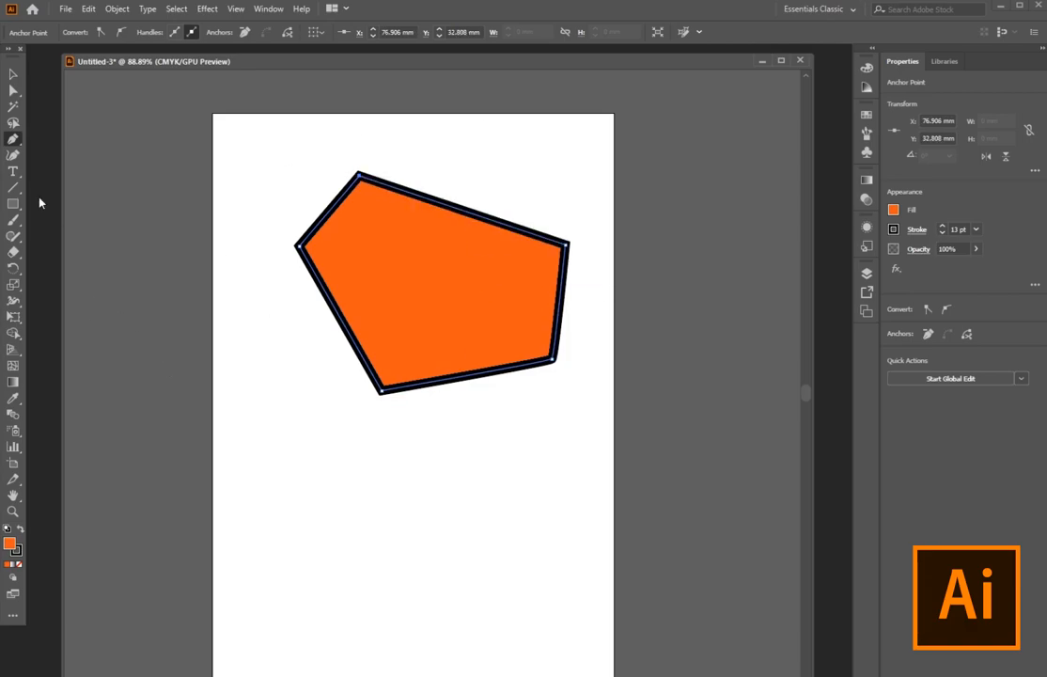
# Draw a closed, rounded four-point shape about 157 by 151 mm below the pentagon with the Curvature tool
pyautogui.click(13, 155)
pyautogui.scroll(-4, 472, 398)
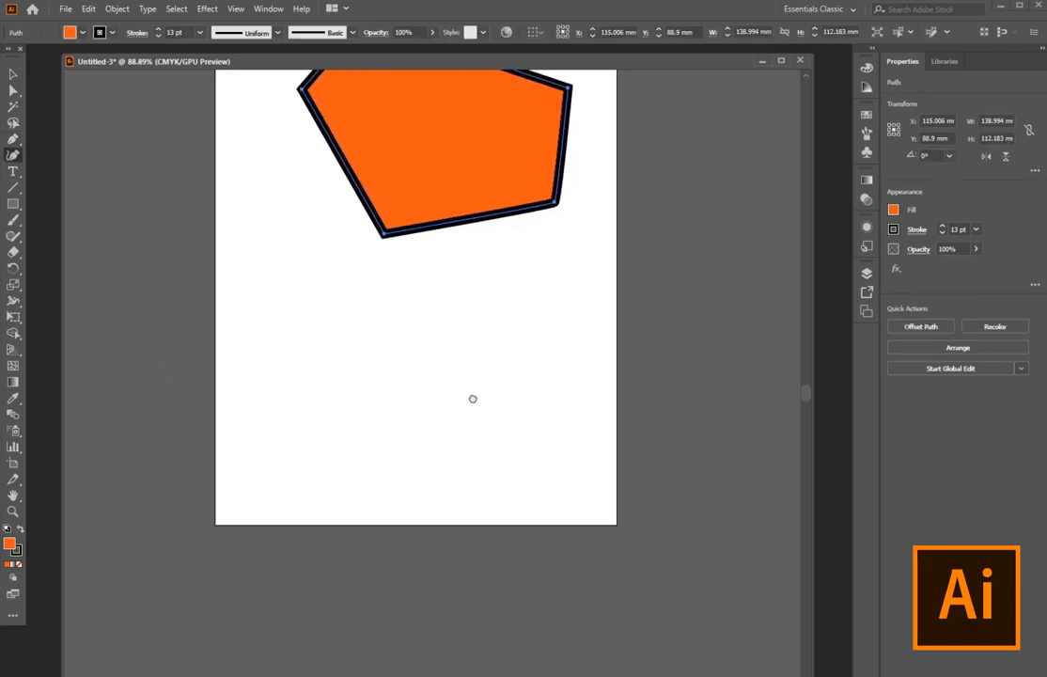
pyautogui.click(433, 316)
pyautogui.click(313, 410)
pyautogui.click(435, 600)
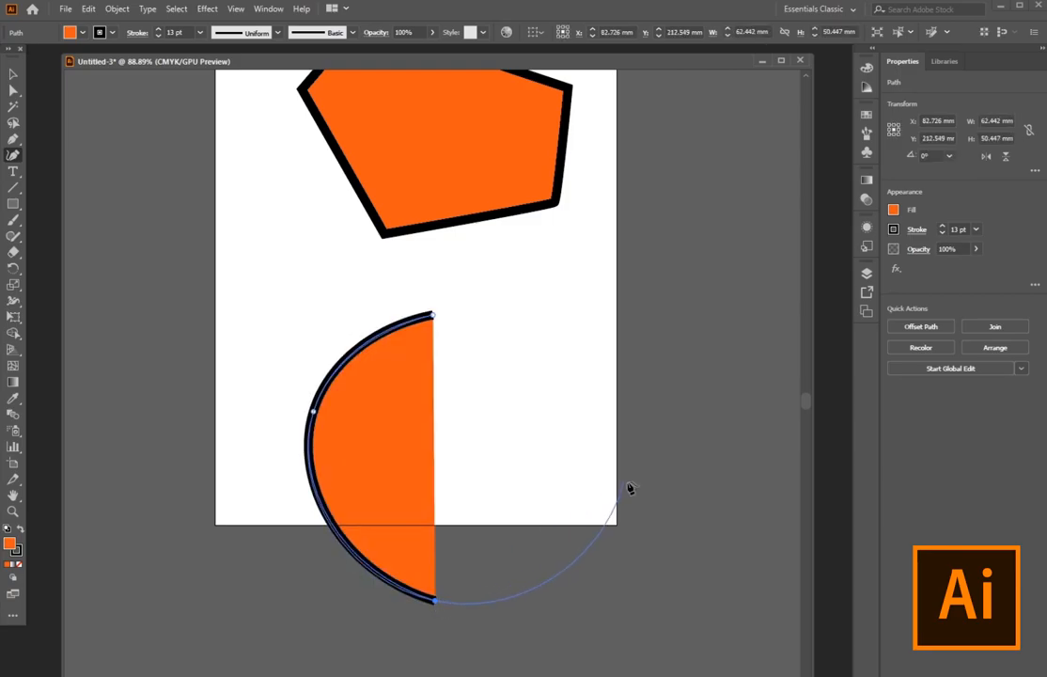
pyautogui.click(609, 459)
pyautogui.click(433, 316)
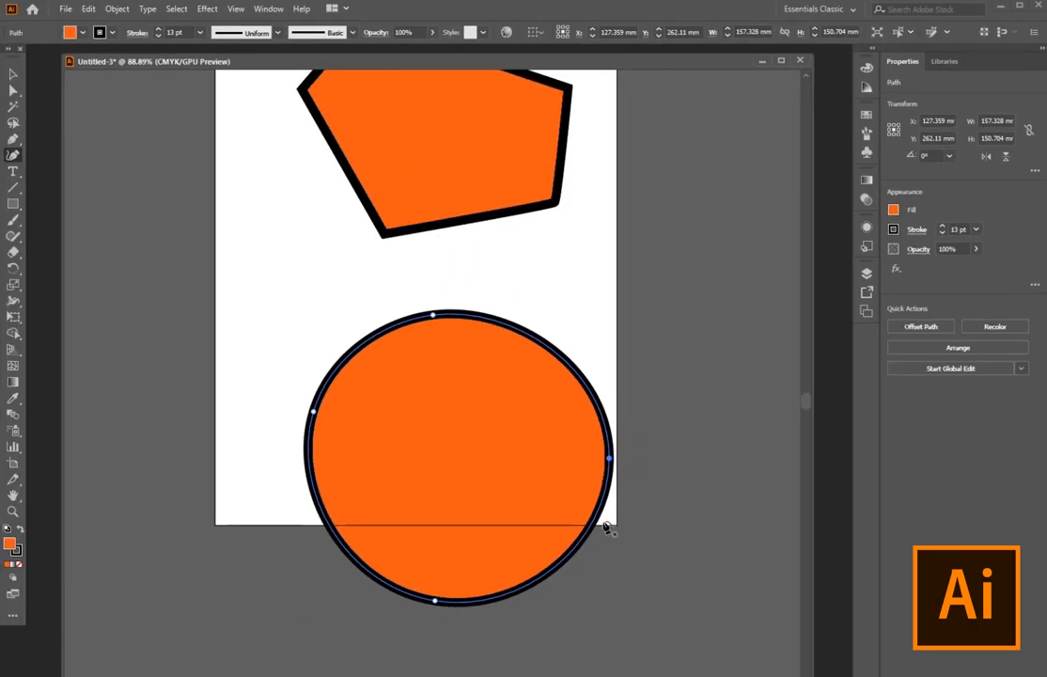
# Delete the rightmost anchor point of the rounded shape using the Curvature tool
pyautogui.click(610, 460)
pyautogui.scroll(2, 568, 484)
pyautogui.hscroll(-2, 568, 484)
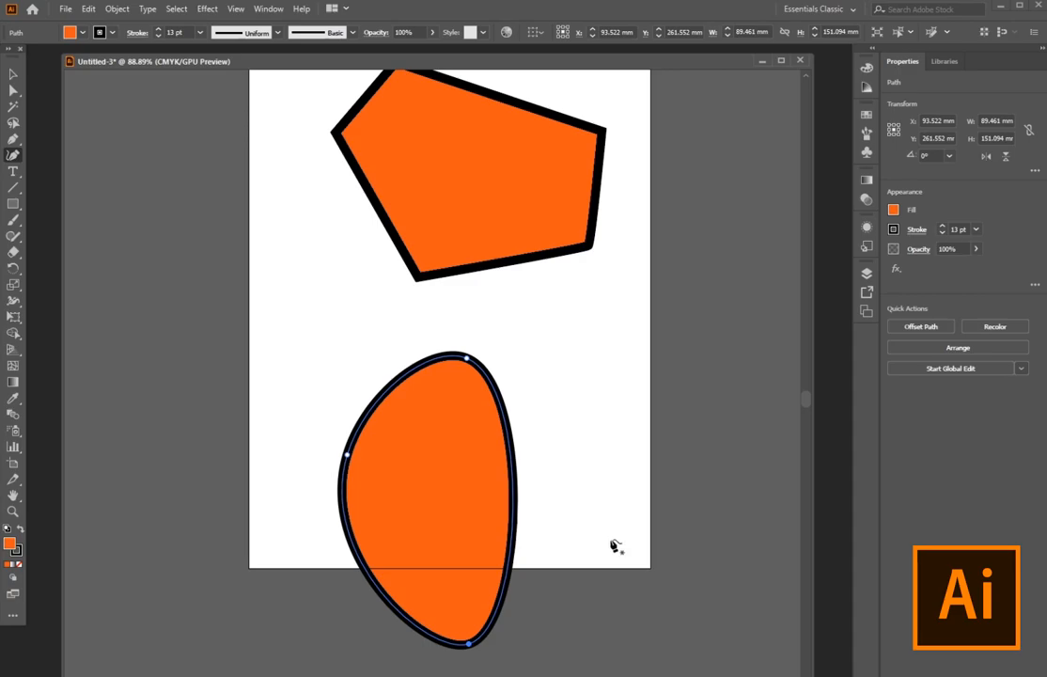
# Delete the pentagon's upper-right corner point using the Direct Selection tool
pyautogui.click(14, 90)
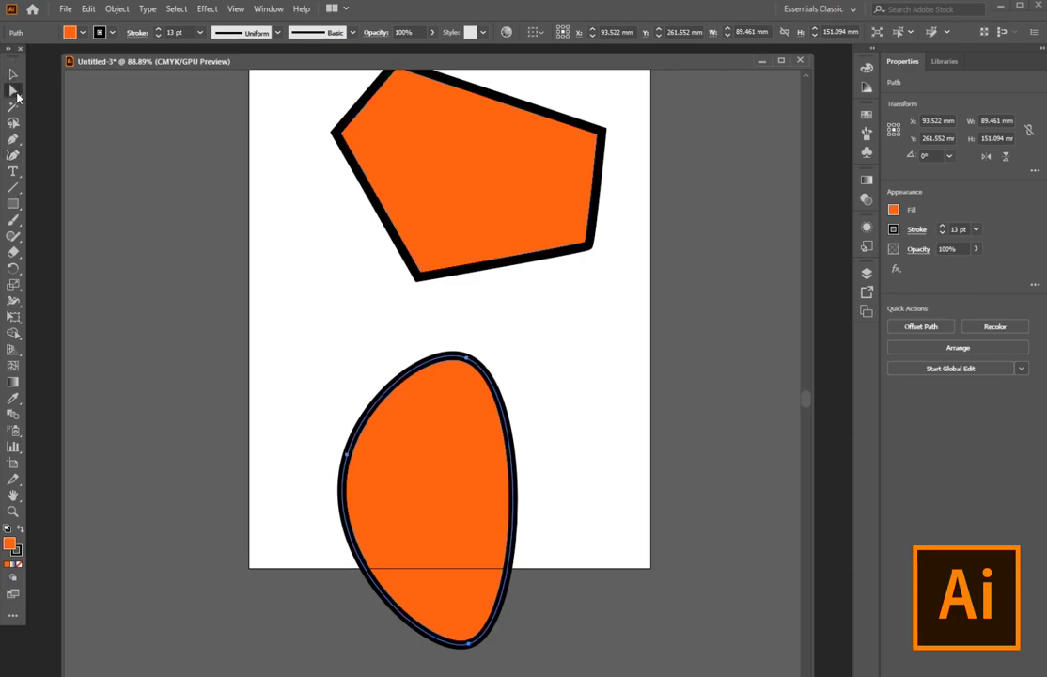
pyautogui.scroll(2, 601, 216)
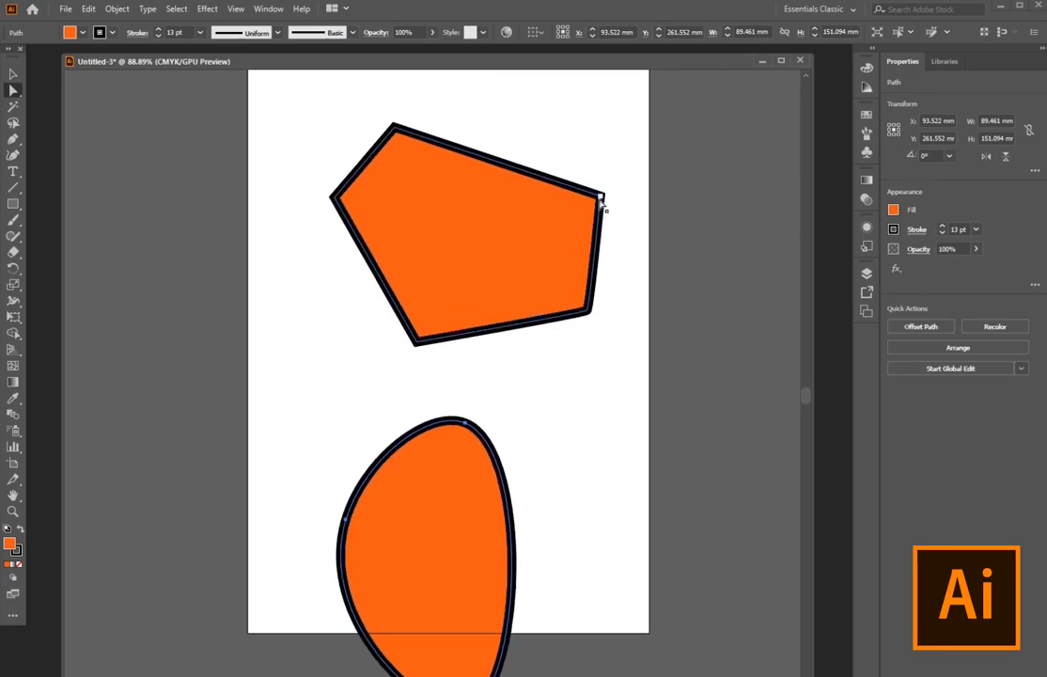
pyautogui.click(602, 199)
pyautogui.press('Delete')
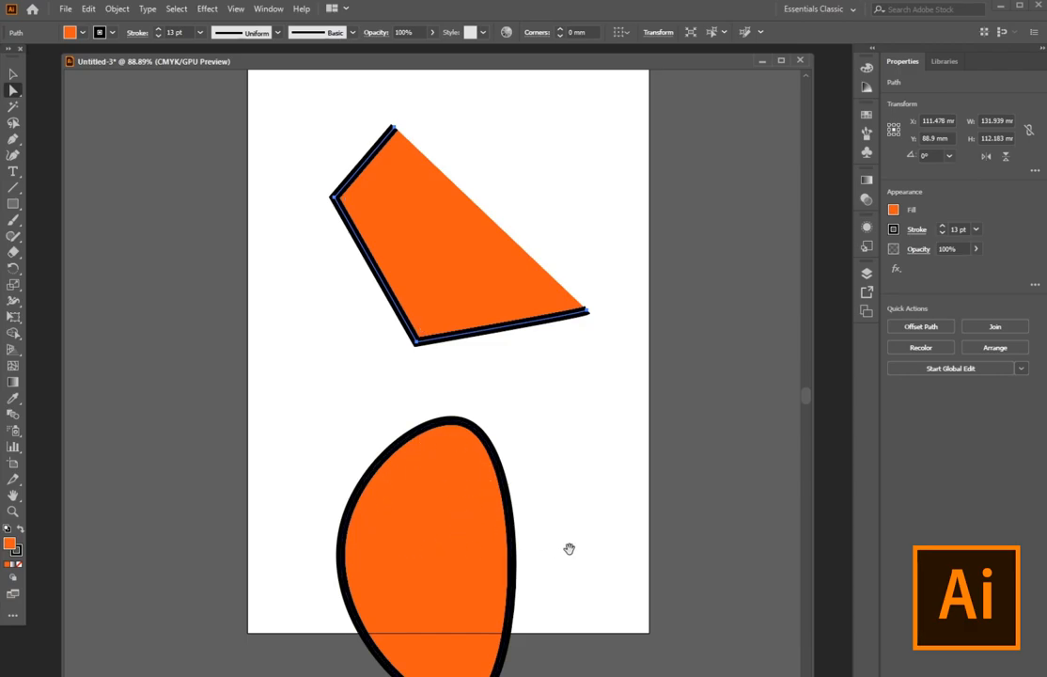
pyautogui.moveTo(568, 552); pyautogui.dragTo(552, 470)
pyautogui.click(13, 154)
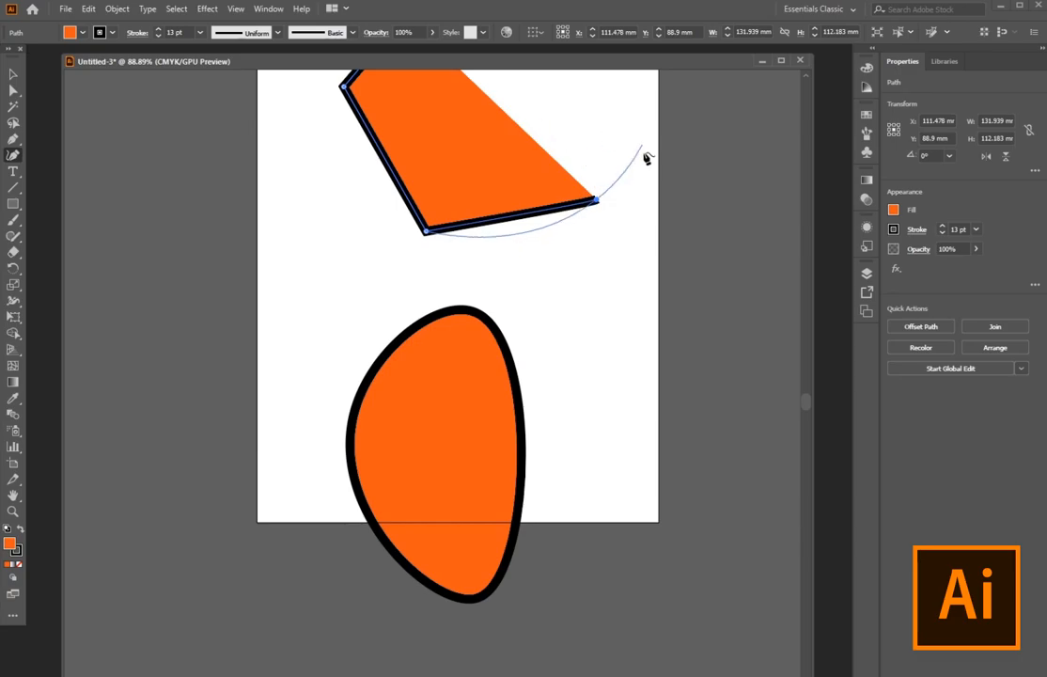
pyautogui.press('Escape')
# Select both orange shapes together with the Selection tool and delete them
pyautogui.click(15, 74)
pyautogui.press('space')
pyautogui.moveTo(280, 86); pyautogui.dragTo(620, 662)
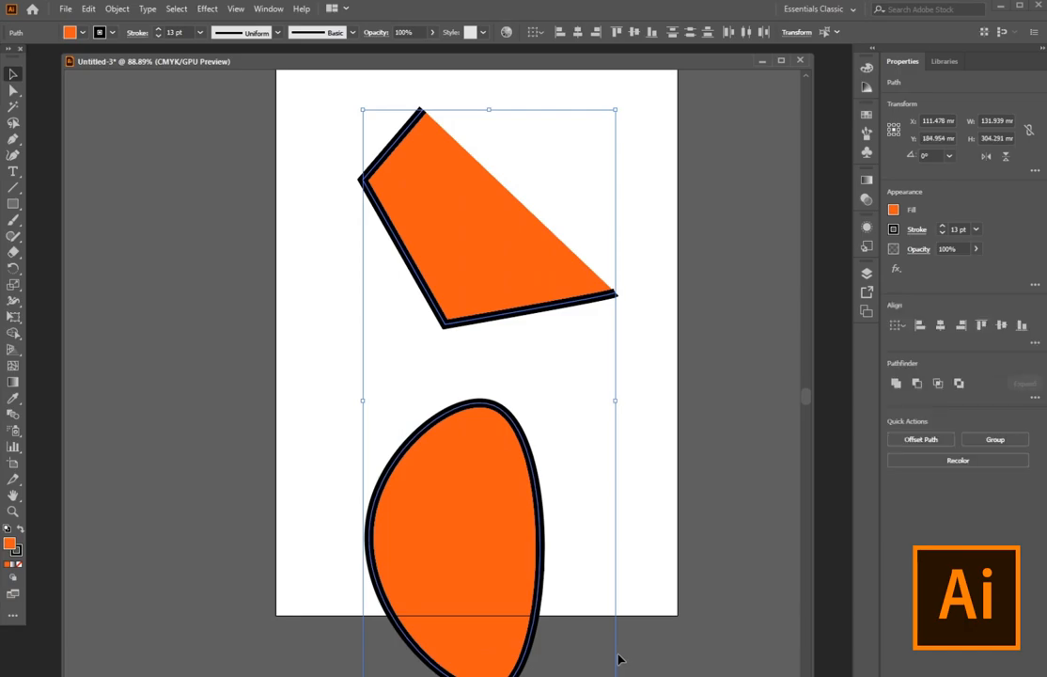
pyautogui.press('Delete')
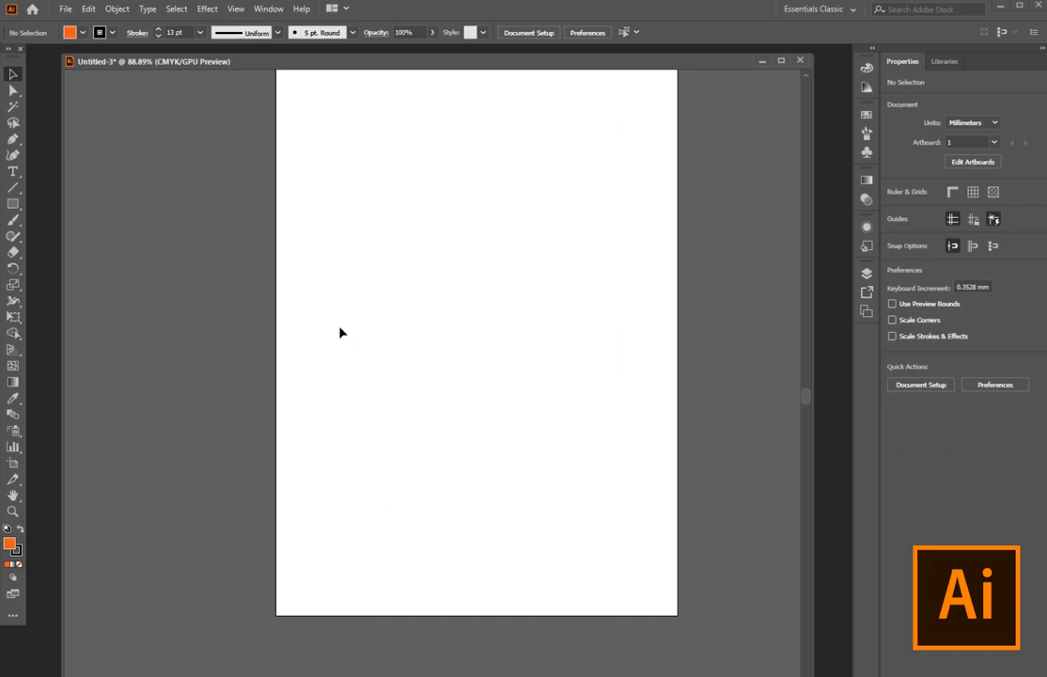
# Place point text on the upper artboard with the Type tool, replacing the placeholder with "ddfadkjfeijfkdjlkamcnvjdadkfkejlkejladi"
pyautogui.click(14, 172)
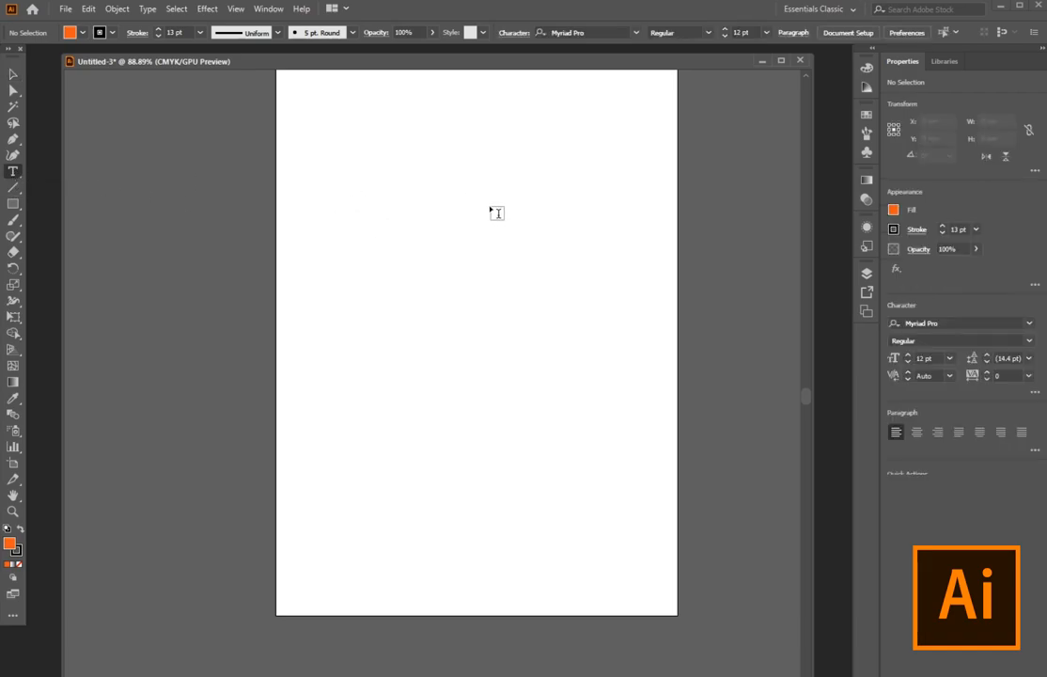
pyautogui.click(410, 231)
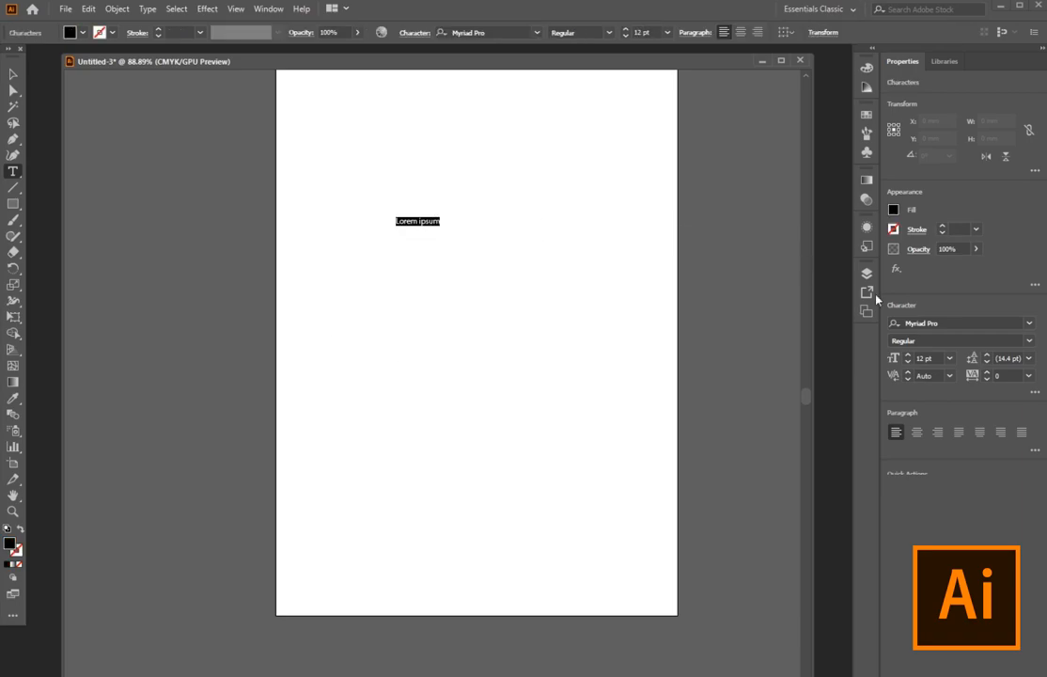
pyautogui.press('BackSpace')
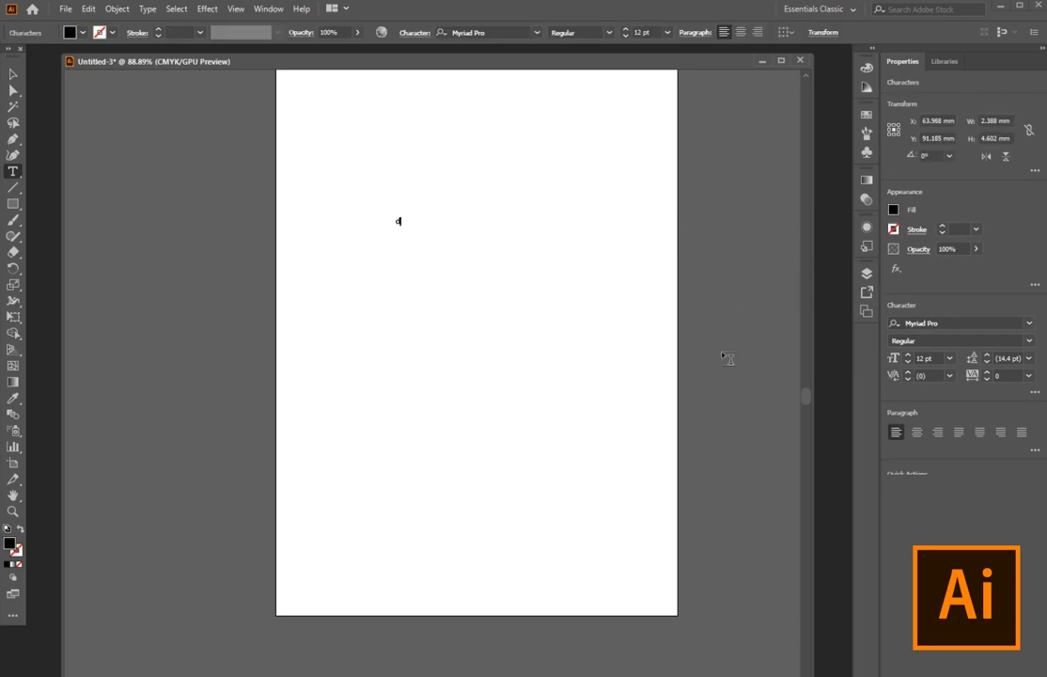
pyautogui.write('ddfadkjfeijfkdjlkamcnvjdadkfkejlkejladj')
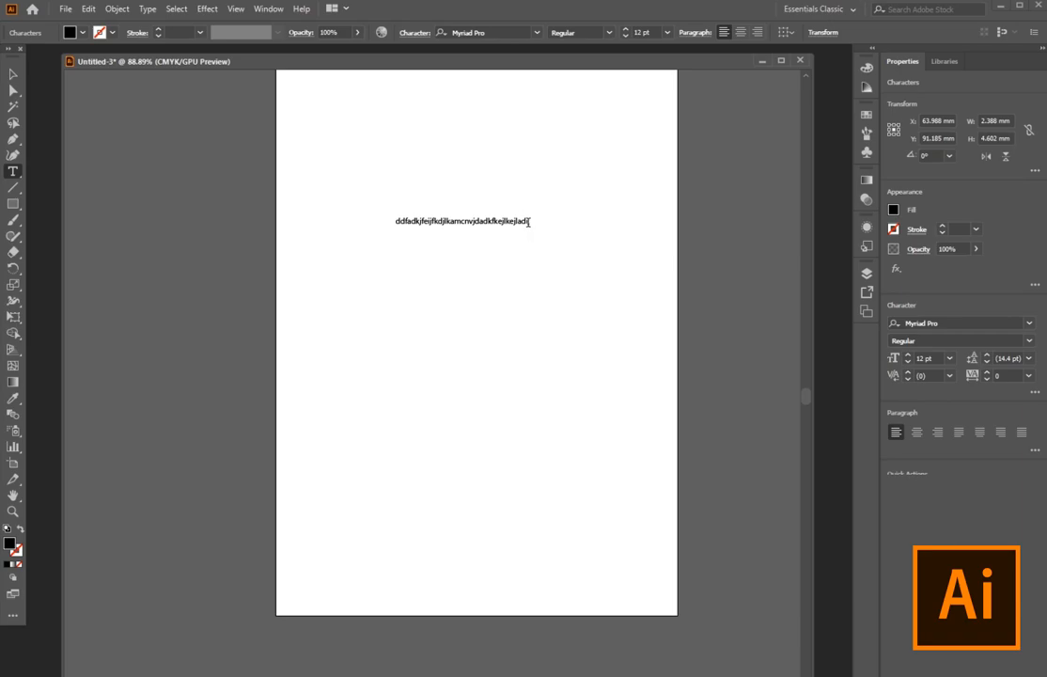
# Set the whole text line's font size to 26 pt and view the available font families
pyautogui.moveTo(529, 223); pyautogui.dragTo(358, 226)
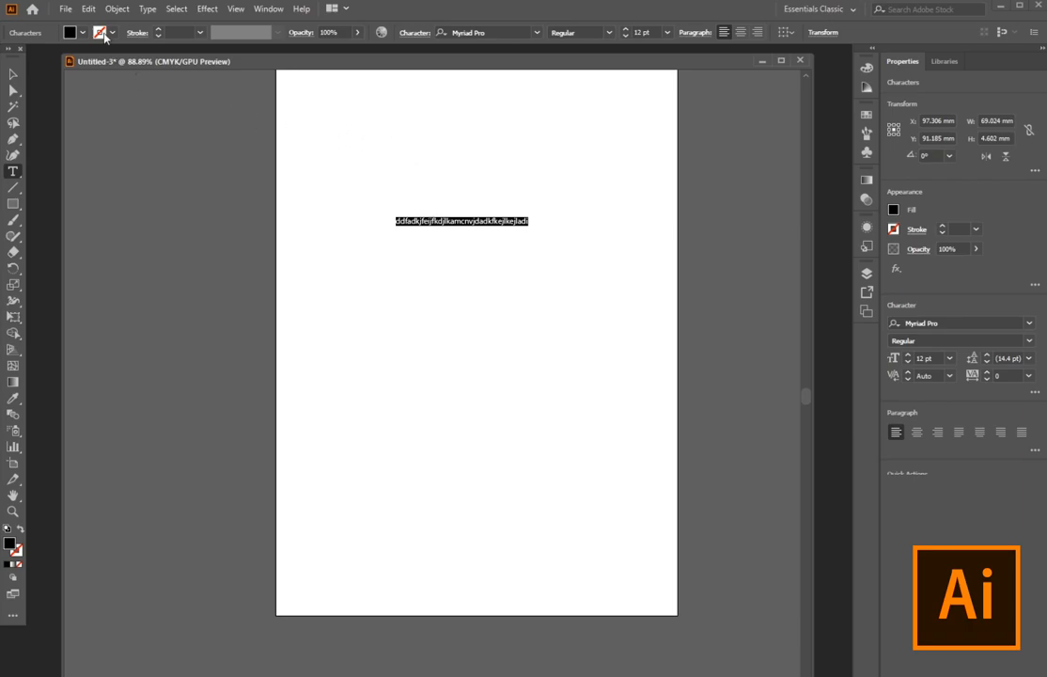
pyautogui.click(626, 29)
pyautogui.click(627, 29)
pyautogui.click(626, 29)
pyautogui.click(626, 29)
pyautogui.click(627, 30)
pyautogui.click(626, 29)
pyautogui.click(627, 29)
pyautogui.click(627, 29)
pyautogui.click(627, 29)
pyautogui.click(627, 29)
pyautogui.click(627, 29)
pyautogui.click(627, 29)
pyautogui.click(627, 29)
pyautogui.click(627, 29)
pyautogui.click(537, 33)
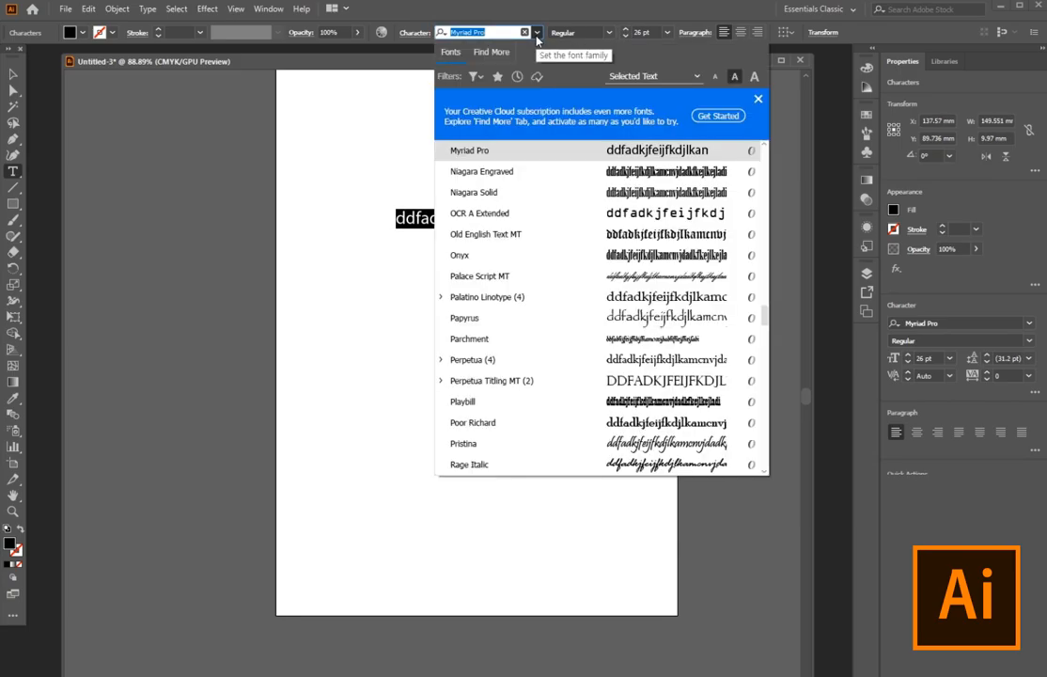
pyautogui.click(537, 38)
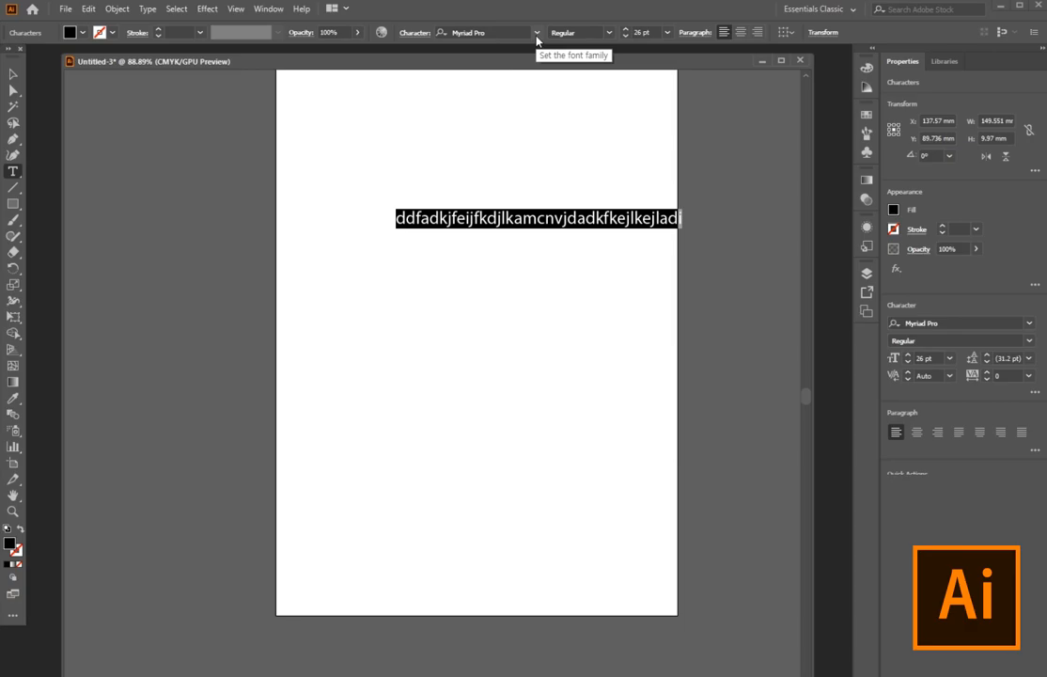
# Move the text line left so it lies within the artboard, and delete it
pyautogui.click(13, 73)
pyautogui.moveTo(572, 220); pyautogui.dragTo(511, 225)
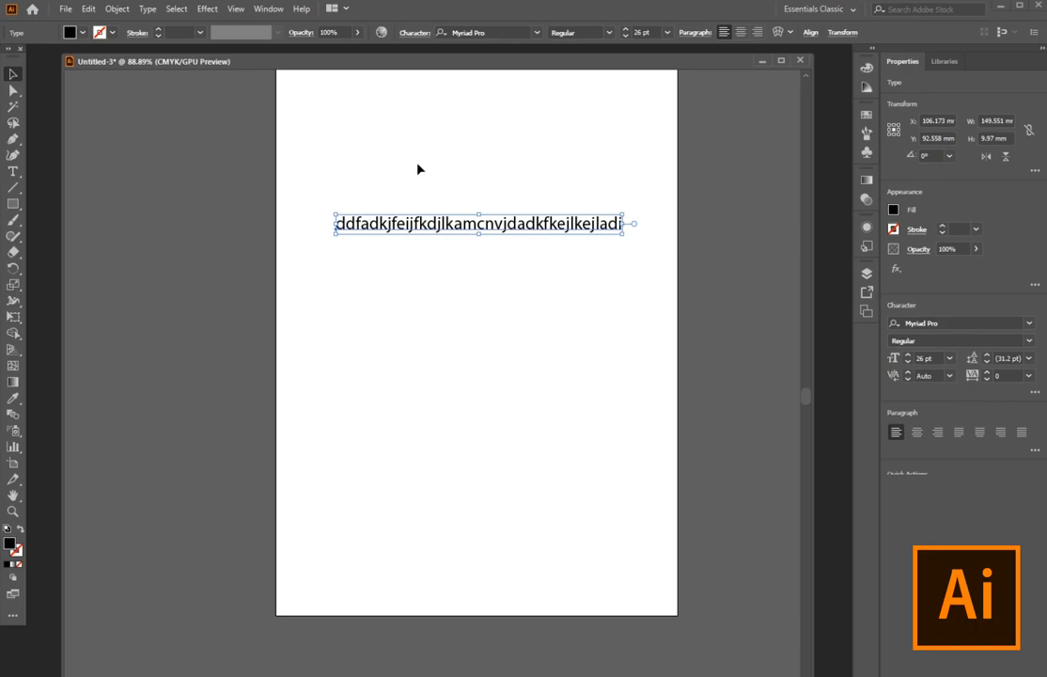
pyautogui.press('Delete')
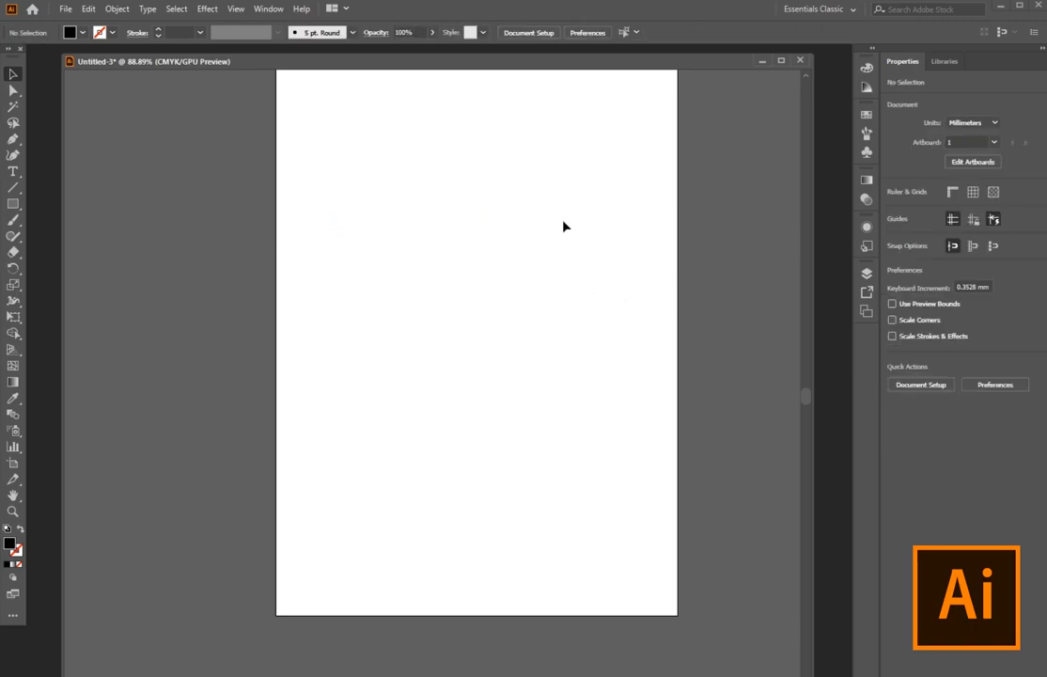
# Draw diagonal lines with the Line Segment tool, the last descending to the right and spanning about 134 by 146 mm
pyautogui.click(14, 189)
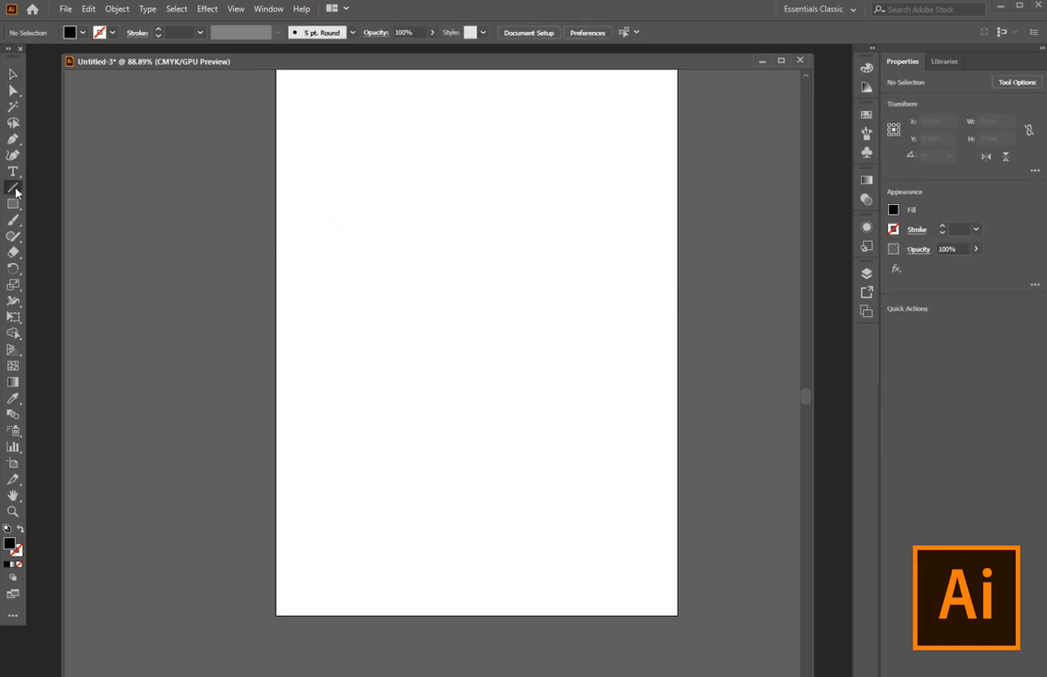
pyautogui.click(337, 262)
pyautogui.click(471, 376)
pyautogui.moveTo(383, 301); pyautogui.dragTo(590, 125)
pyautogui.moveTo(319, 155); pyautogui.dragTo(575, 435)
# Give the last diagonal line a black stroke with a weight of 10 pt
pyautogui.click(112, 32)
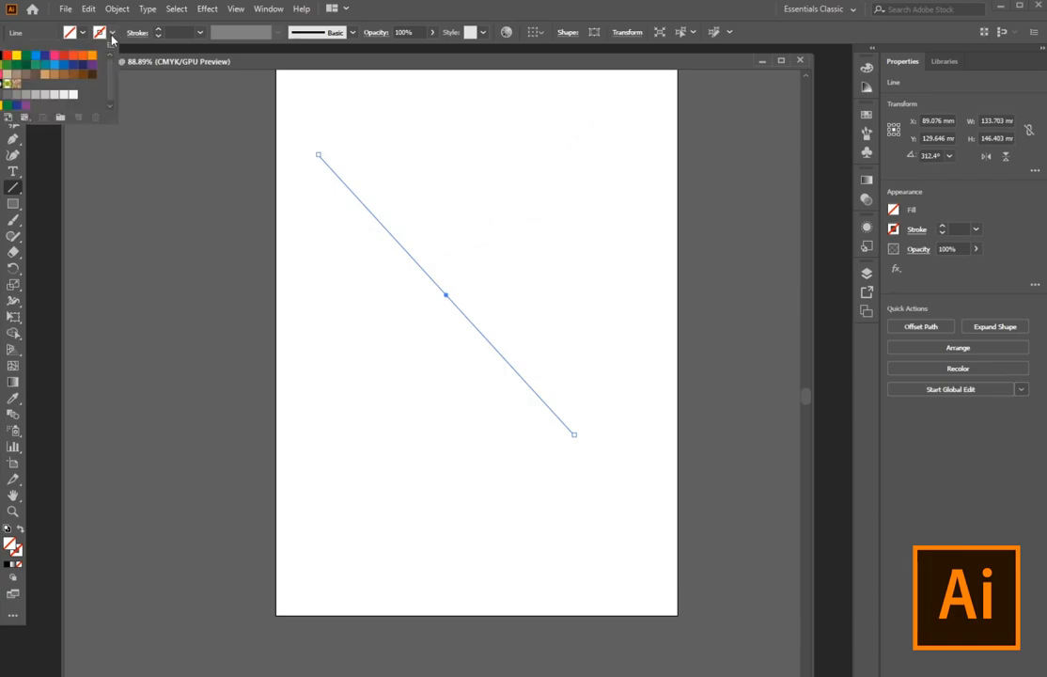
pyautogui.click(5, 53)
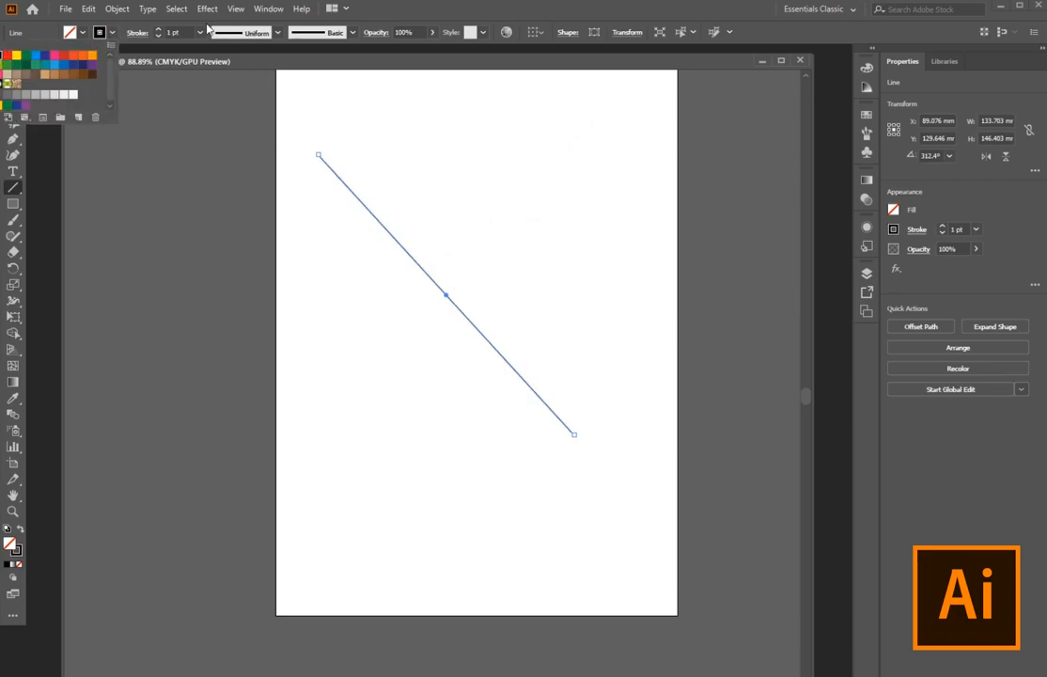
pyautogui.click(159, 29)
pyautogui.click(159, 30)
pyautogui.click(159, 29)
pyautogui.click(159, 29)
pyautogui.click(159, 29)
pyautogui.click(159, 29)
pyautogui.click(159, 29)
pyautogui.click(159, 29)
pyautogui.click(159, 29)
# Select all the lines on the artboard and delete them
pyautogui.press('v')
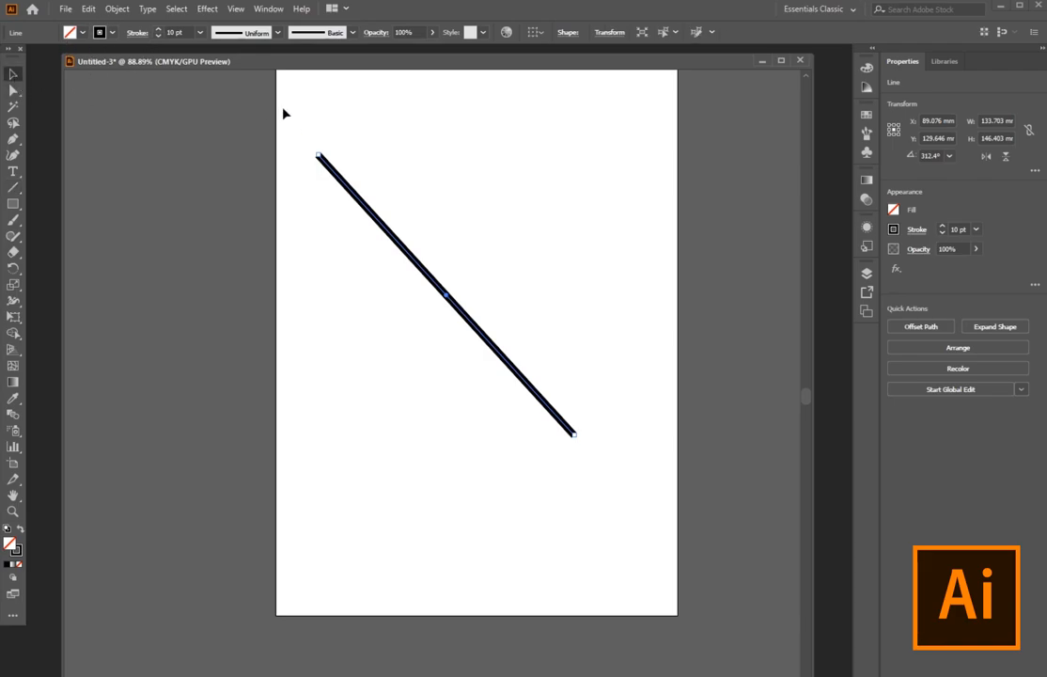
pyautogui.hotkey('ctrl', 'a')
pyautogui.press('Delete')
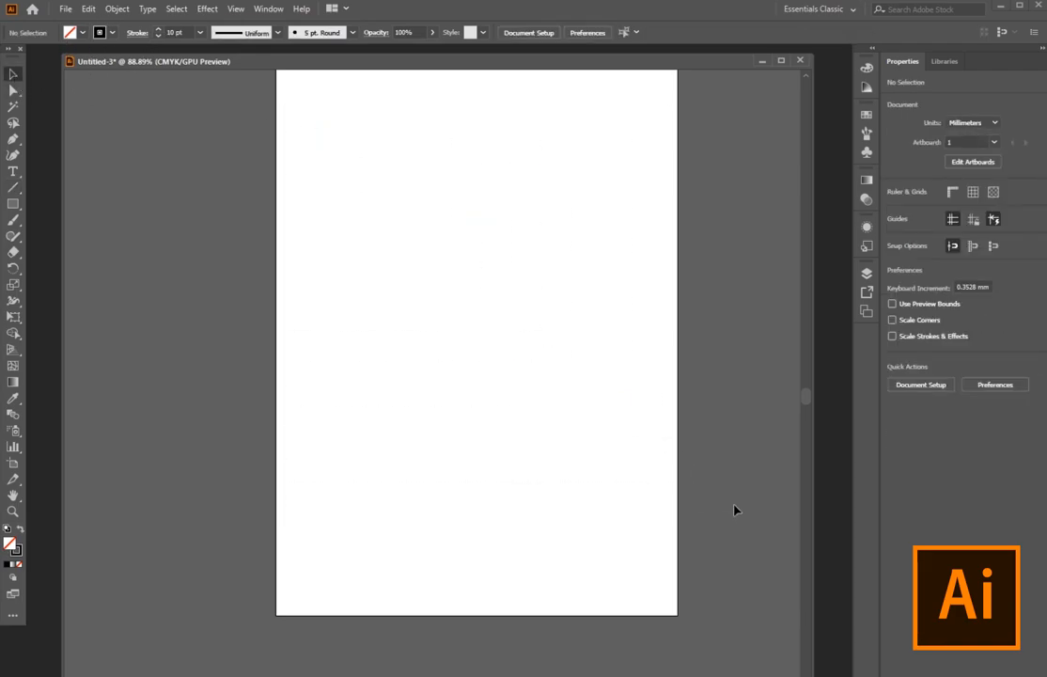
# Paint several curved freehand strokes across the upper artboard and beyond its right edge with the Paintbrush tool
pyautogui.click(17, 222)
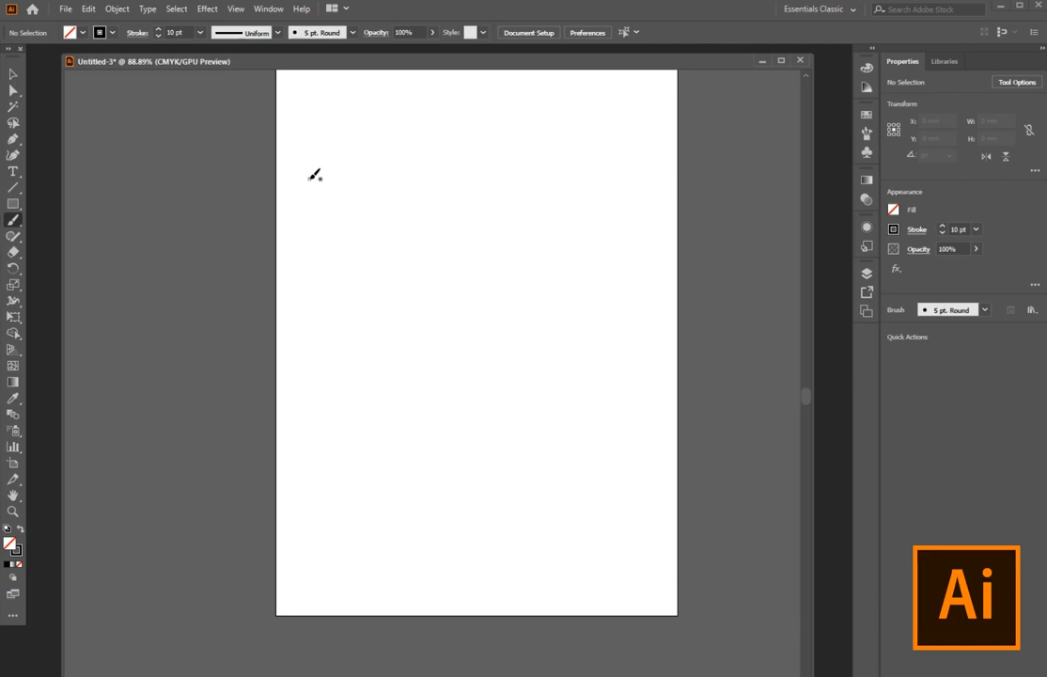
pyautogui.moveTo(311, 194)
pyautogui.mouseDown()
pyautogui.moveTo(300, 216)
pyautogui.moveTo(344, 272)
pyautogui.moveTo(581, 158)
pyautogui.moveTo(626, 226)
pyautogui.mouseUp()
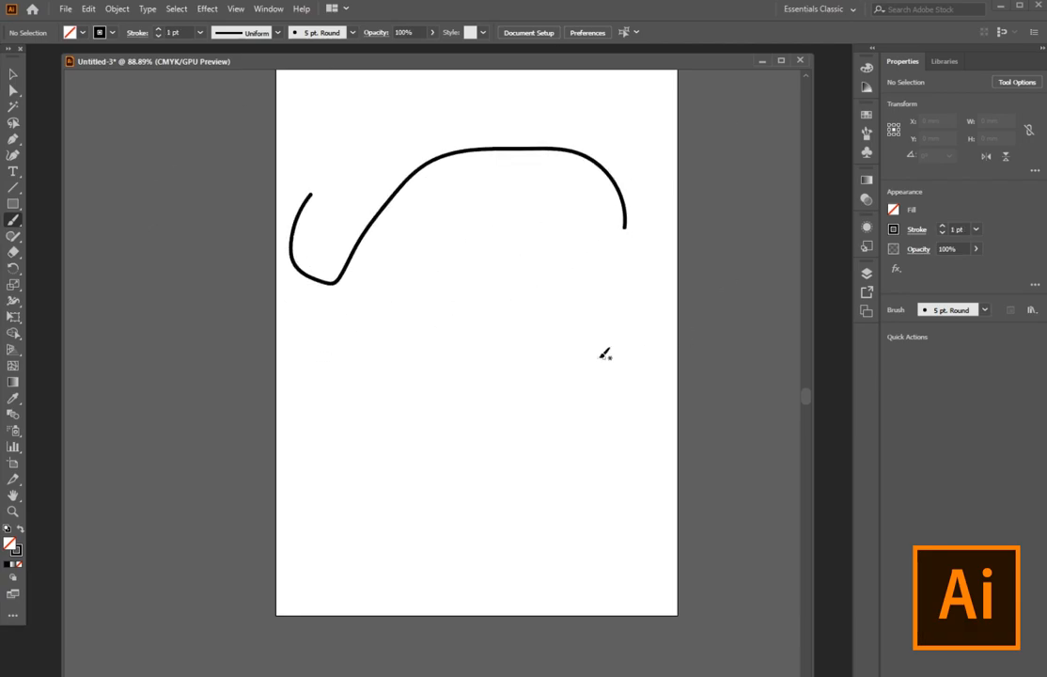
pyautogui.moveTo(378, 320)
pyautogui.mouseDown()
pyautogui.moveTo(413, 398)
pyautogui.moveTo(634, 334)
pyautogui.mouseUp()
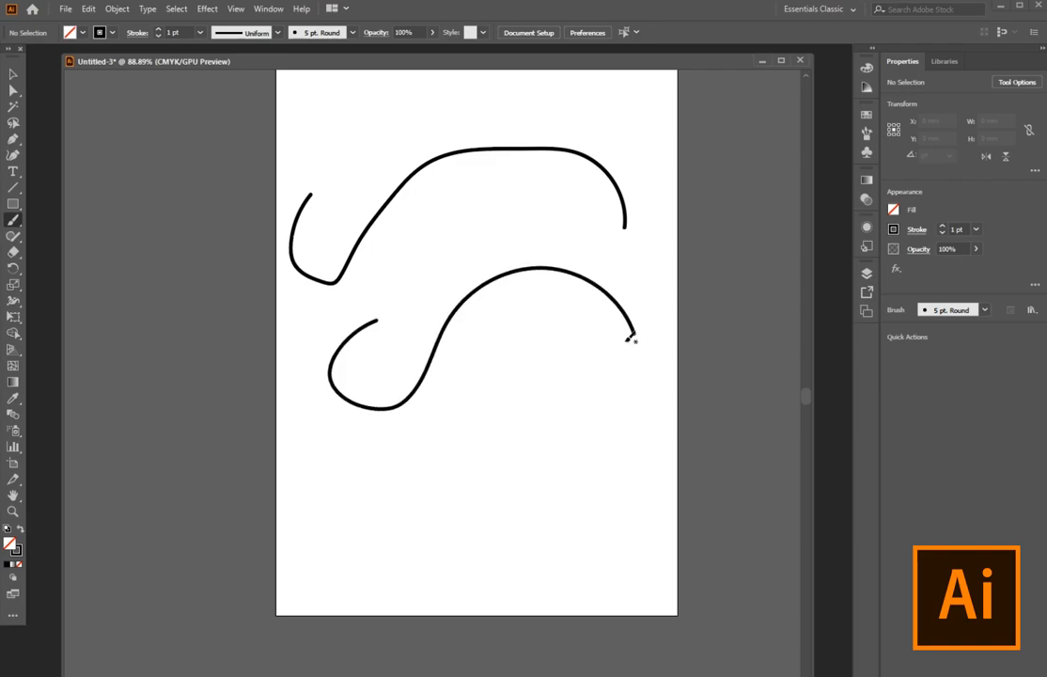
pyautogui.moveTo(587, 362); pyautogui.dragTo(706, 320)
pyautogui.moveTo(726, 280)
pyautogui.mouseDown()
pyautogui.moveTo(779, 206)
pyautogui.moveTo(750, 340)
pyautogui.moveTo(761, 355)
pyautogui.mouseUp()
pyautogui.moveTo(678, 173)
pyautogui.mouseDown()
pyautogui.moveTo(554, 99)
pyautogui.moveTo(460, 108)
pyautogui.mouseUp()
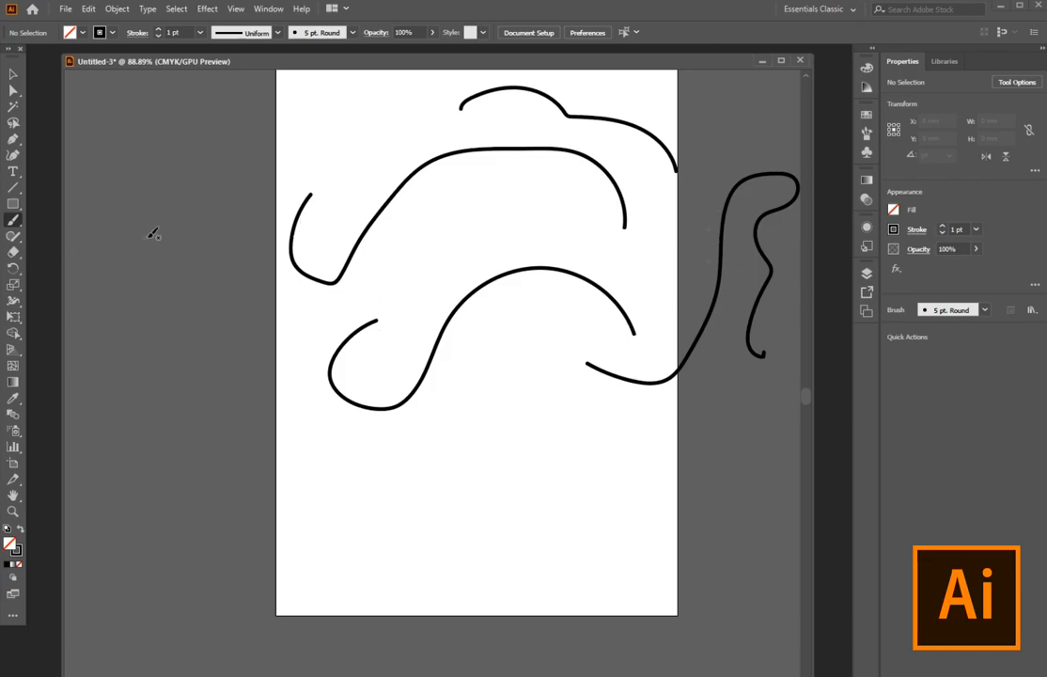
# Draw a circle below the curved strokes and a square to its lower right with the Shaper tool
pyautogui.click(13, 241)
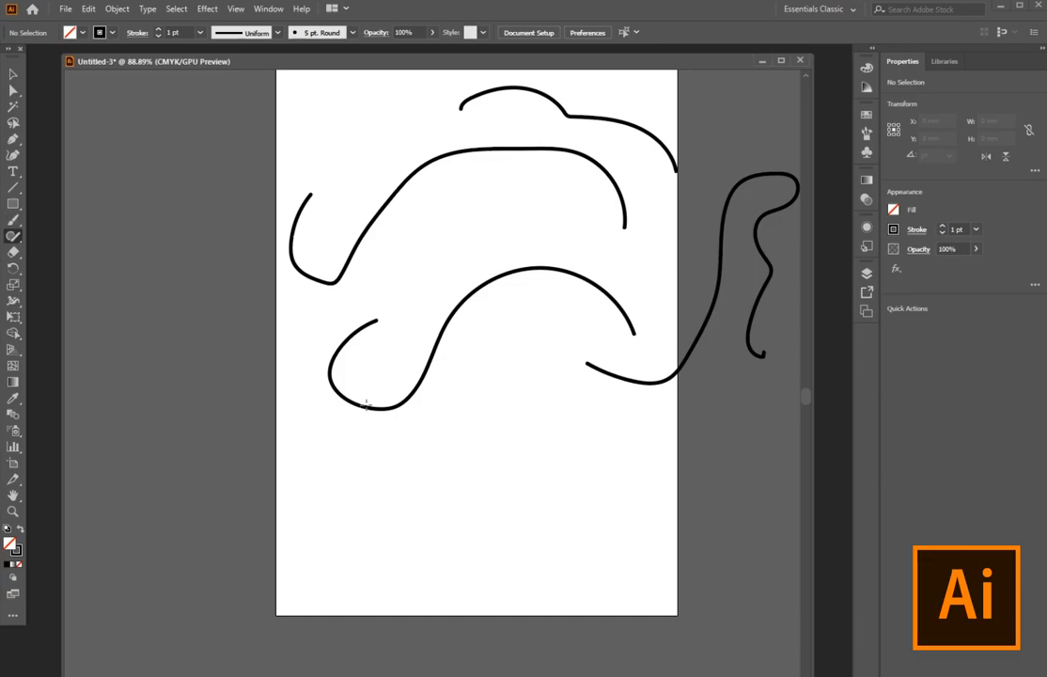
pyautogui.moveTo(507, 503)
pyautogui.mouseDown()
pyautogui.moveTo(456, 449)
pyautogui.moveTo(494, 412)
pyautogui.moveTo(539, 430)
pyautogui.moveTo(514, 493)
pyautogui.mouseUp()
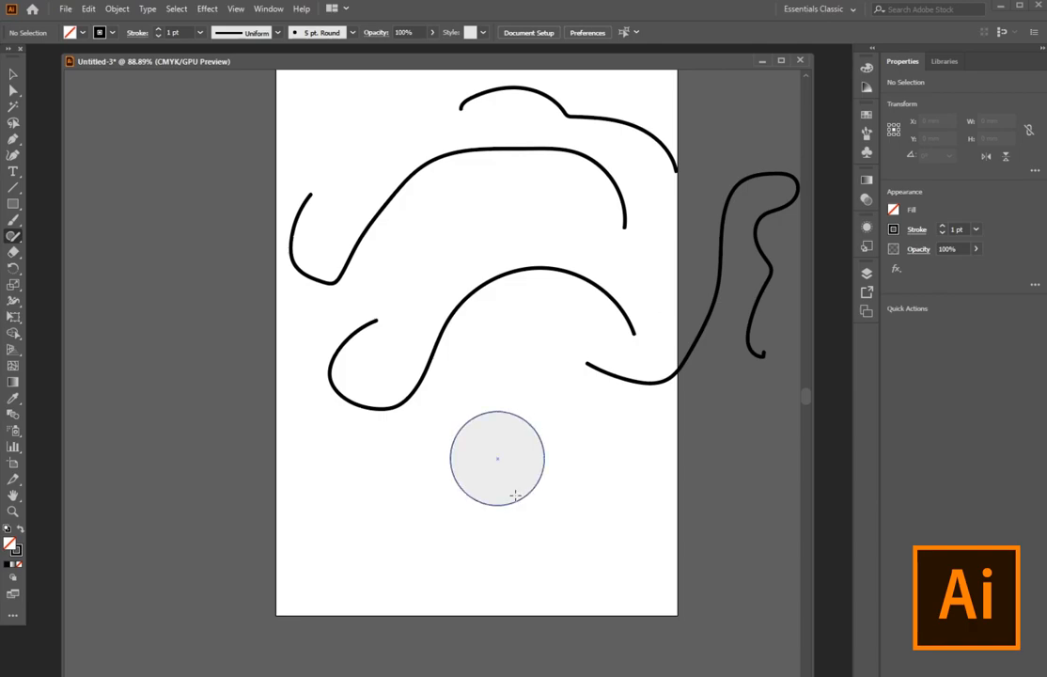
pyautogui.moveTo(601, 560)
pyautogui.mouseDown()
pyautogui.moveTo(596, 492)
pyautogui.moveTo(677, 485)
pyautogui.moveTo(663, 549)
pyautogui.mouseUp()
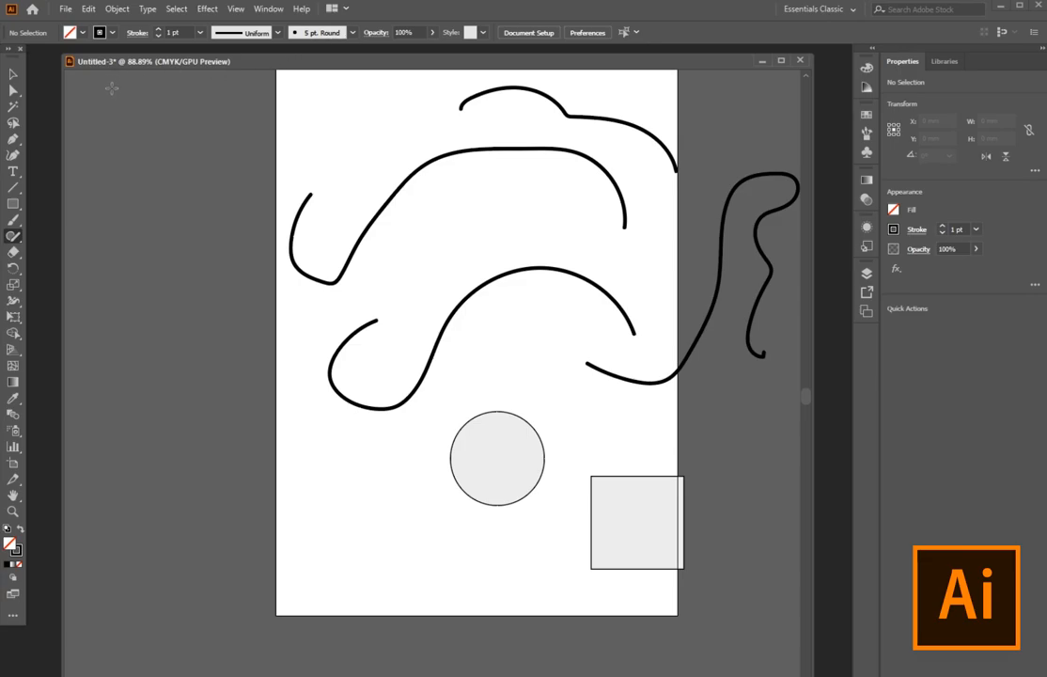
# Erase several gaps in the two long curved strokes and cut notches into the upper part of the circle with the Eraser tool
pyautogui.click(13, 252)
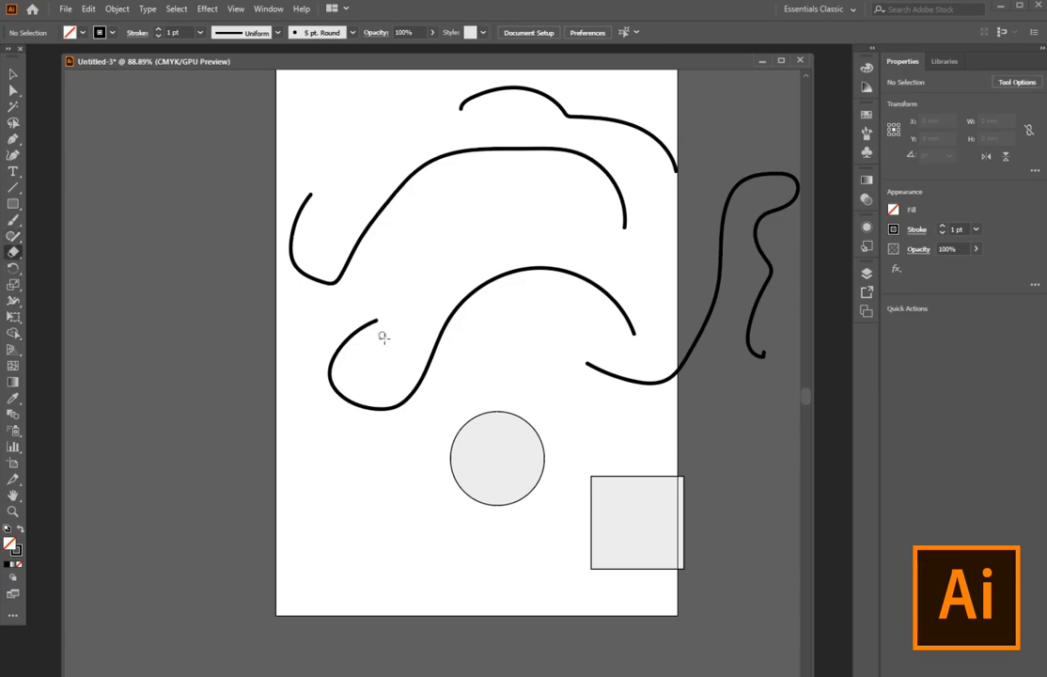
pyautogui.moveTo(435, 362)
pyautogui.mouseDown()
pyautogui.moveTo(427, 320)
pyautogui.moveTo(463, 290)
pyautogui.moveTo(482, 322)
pyautogui.mouseUp()
pyautogui.moveTo(505, 256); pyautogui.dragTo(497, 321)
pyautogui.moveTo(528, 240)
pyautogui.mouseDown()
pyautogui.moveTo(578, 268)
pyautogui.moveTo(599, 259)
pyautogui.moveTo(583, 296)
pyautogui.mouseUp()
pyautogui.moveTo(598, 259); pyautogui.dragTo(602, 290)
pyautogui.moveTo(478, 132); pyautogui.dragTo(484, 177)
pyautogui.moveTo(428, 140)
pyautogui.mouseDown()
pyautogui.moveTo(445, 181)
pyautogui.moveTo(428, 199)
pyautogui.mouseUp()
pyautogui.moveTo(388, 181); pyautogui.dragTo(408, 204)
pyautogui.moveTo(480, 427)
pyautogui.mouseDown()
pyautogui.moveTo(366, 293)
pyautogui.moveTo(406, 378)
pyautogui.mouseUp()
pyautogui.moveTo(389, 419); pyautogui.dragTo(385, 395)
pyautogui.moveTo(520, 412)
pyautogui.mouseDown()
pyautogui.moveTo(503, 480)
pyautogui.moveTo(530, 423)
pyautogui.mouseUp()
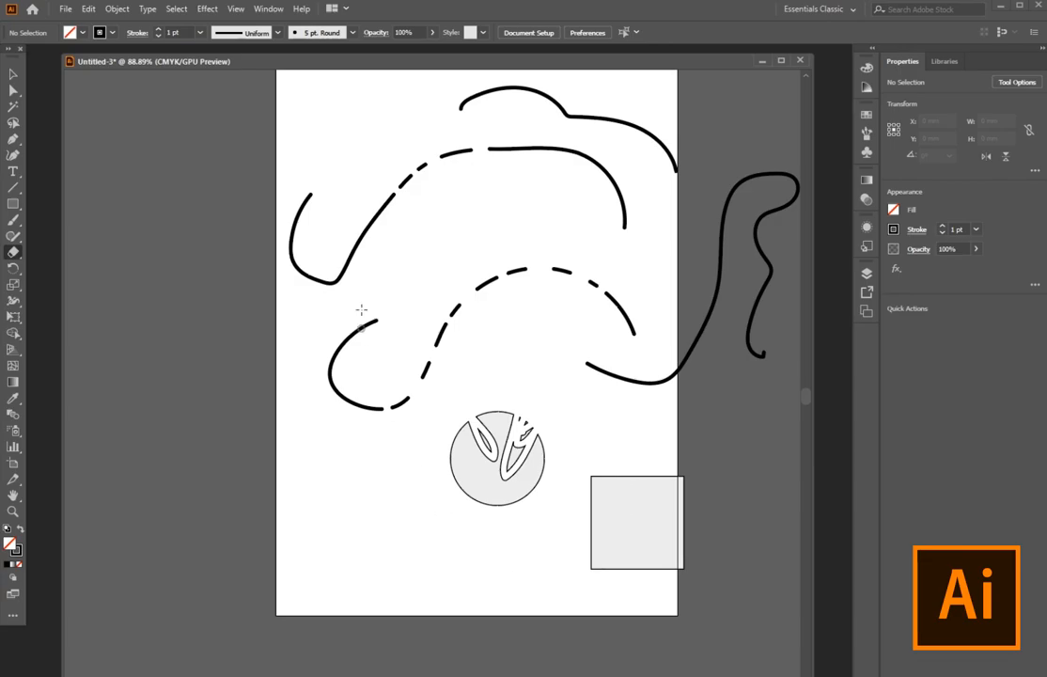
# Select all artwork and delete it to empty the artboard
pyautogui.click(15, 74)
pyautogui.hscroll(4, 739, 616)
pyautogui.hotkey('ctrl', 'a')
pyautogui.press('Delete')
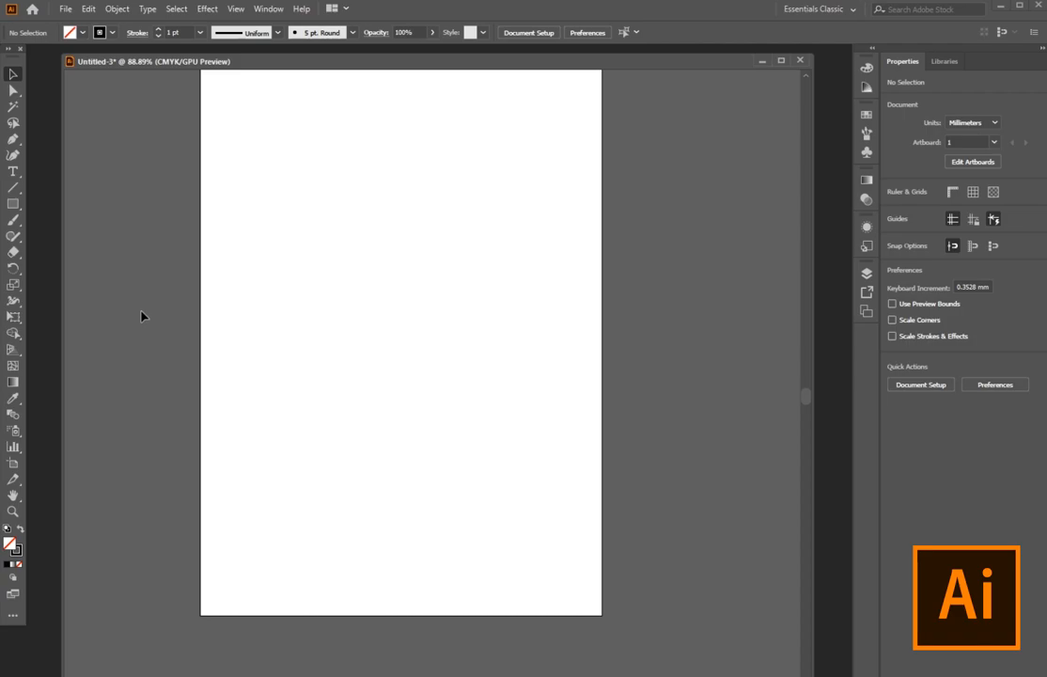
# Draw a rectangle about 115 by 95 mm in the upper half of the artboard and fill it with orange
pyautogui.press('m')
pyautogui.moveTo(280, 175); pyautogui.dragTo(500, 358)
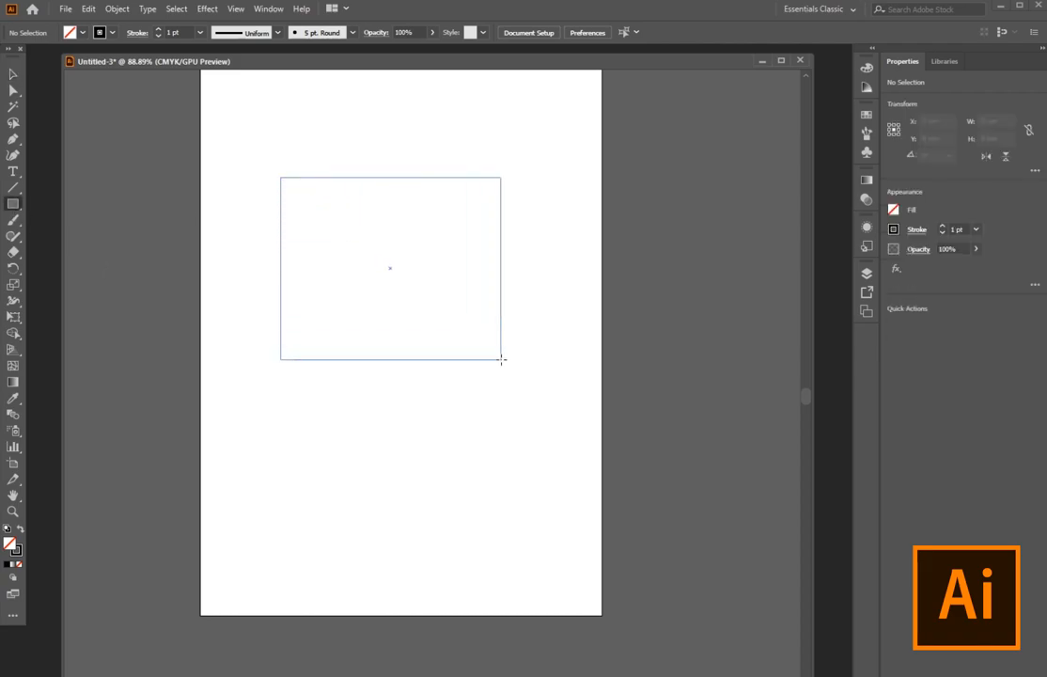
pyautogui.click(70, 32)
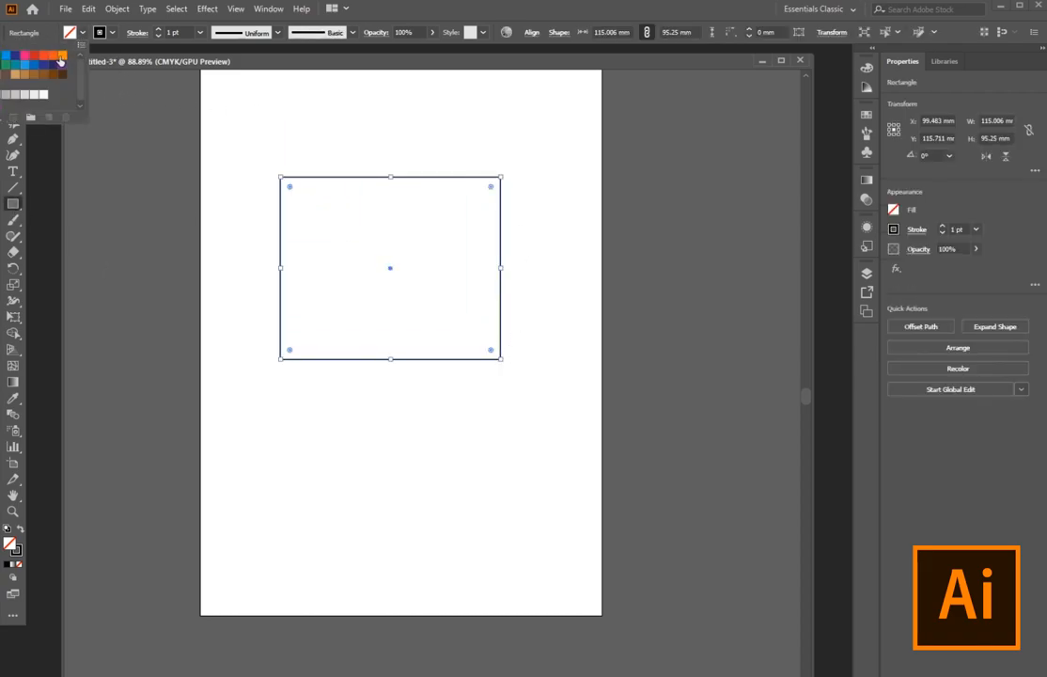
pyautogui.click(54, 54)
pyautogui.click(12, 73)
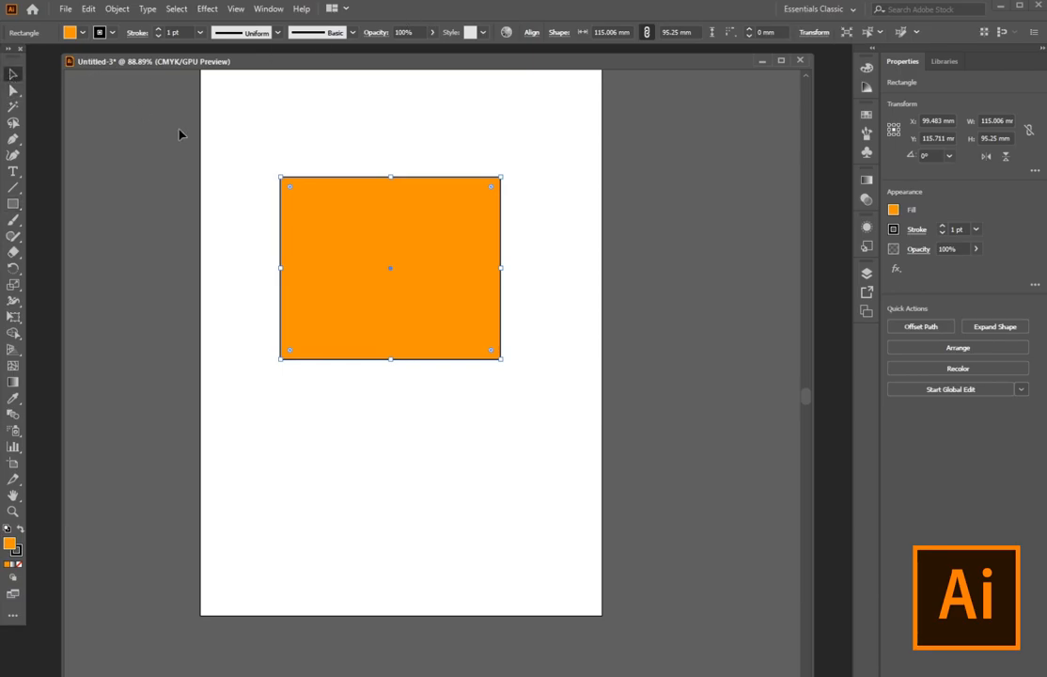
# Rotate the orange rectangle about 4.5° around a pivot point near the artboard's lower right with the Rotate tool
pyautogui.moveTo(506, 170)
pyautogui.mouseDown()
pyautogui.moveTo(475, 140)
pyautogui.moveTo(517, 238)
pyautogui.moveTo(512, 152)
pyautogui.moveTo(518, 167)
pyautogui.mouseUp()
pyautogui.click(13, 269)
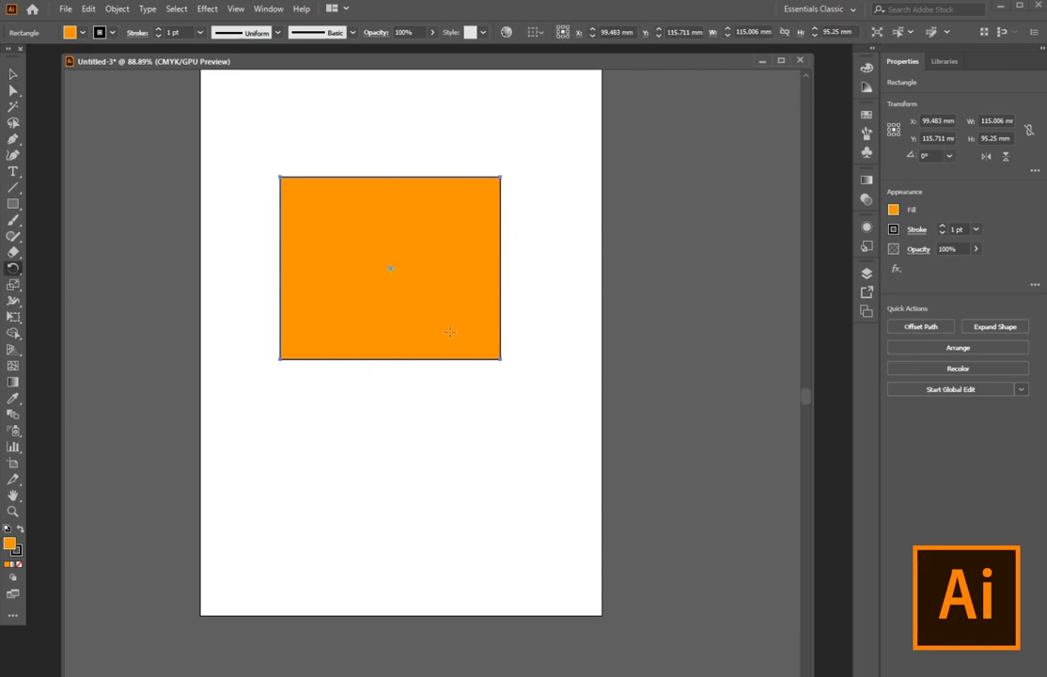
pyautogui.click(13, 73)
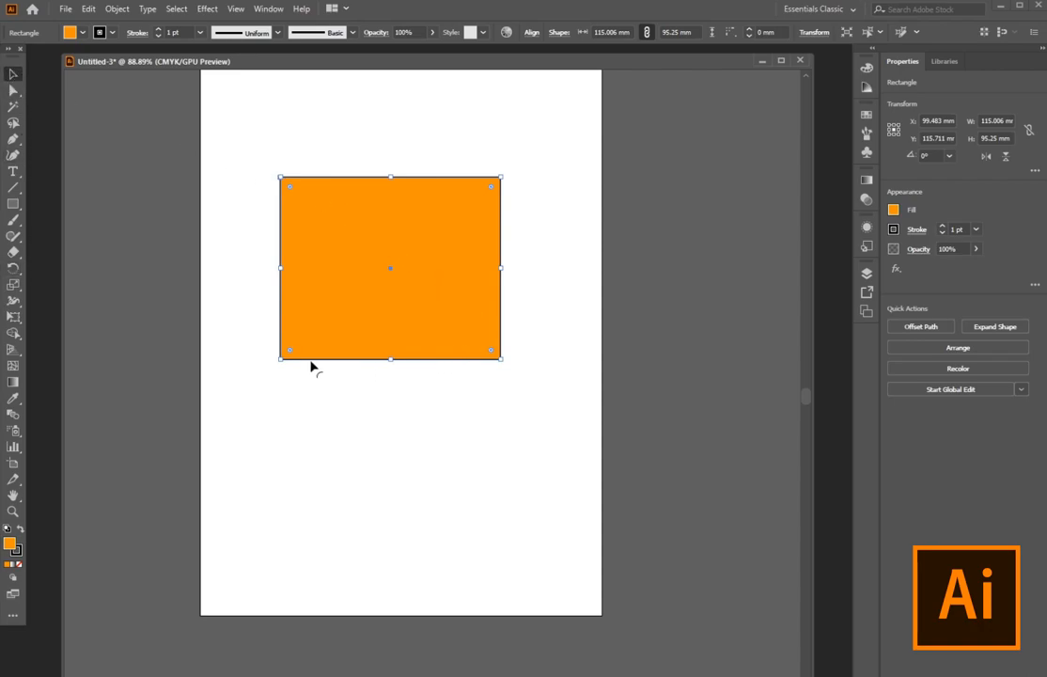
pyautogui.click(13, 268)
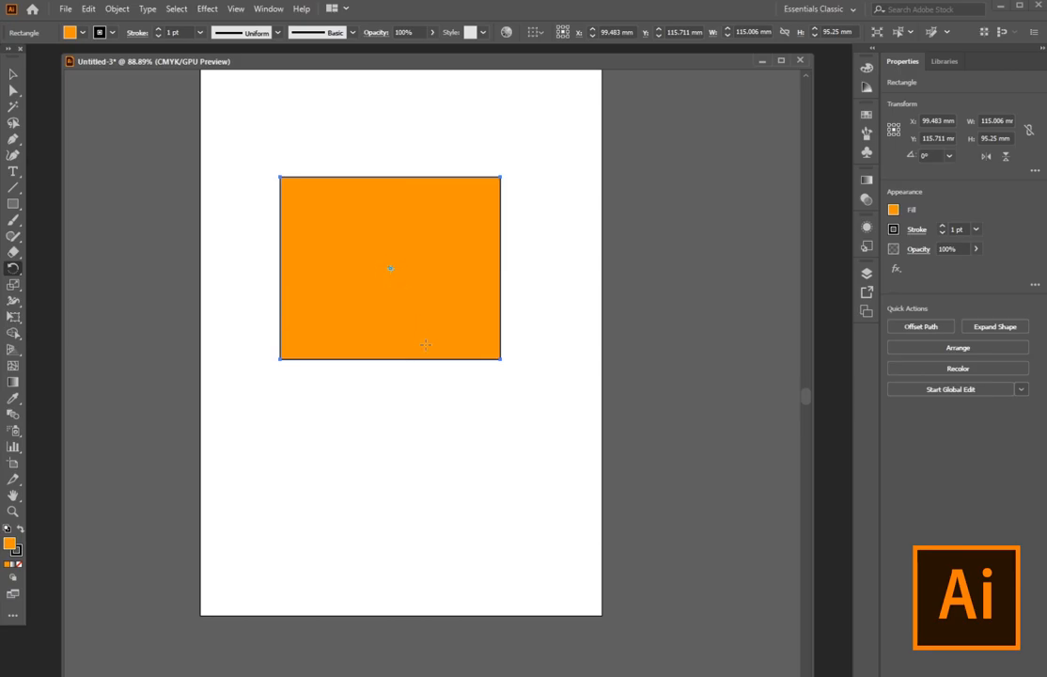
pyautogui.hotkey('ctrl', '+')
pyautogui.hotkey('ctrl', '+')
pyautogui.hotkey('ctrl', '+')
pyautogui.hotkey('ctrl', '-')
pyautogui.hotkey('ctrl', '-')
pyautogui.hotkey('ctrl', '-')
pyautogui.moveTo(568, 416); pyautogui.dragTo(532, 320)
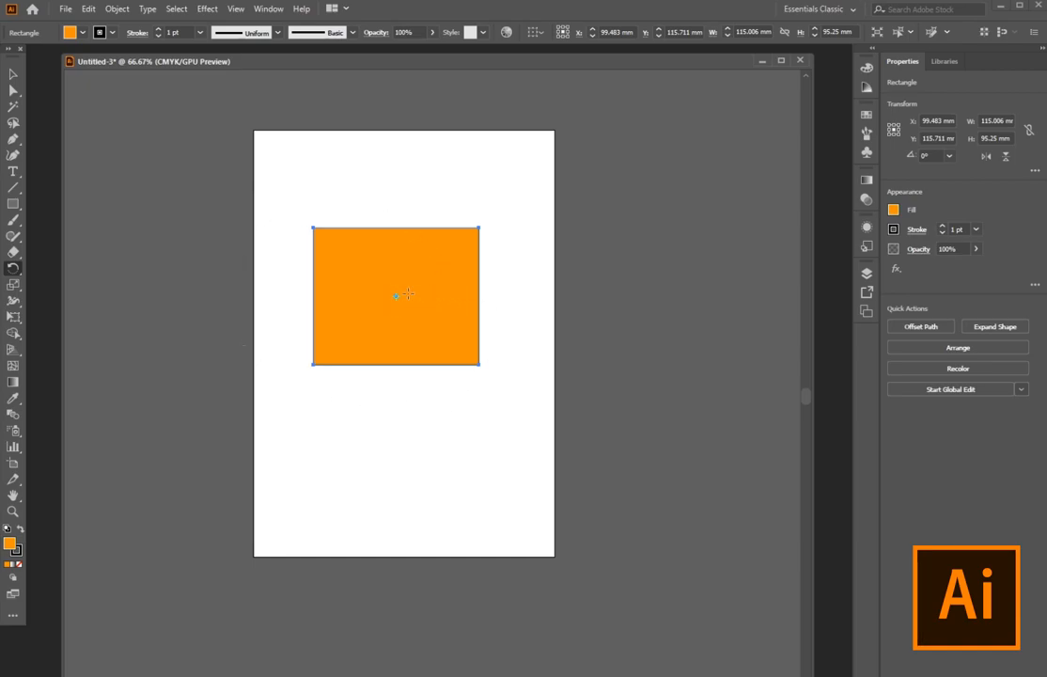
pyautogui.click(489, 479)
pyautogui.moveTo(484, 222); pyautogui.dragTo(463, 219)
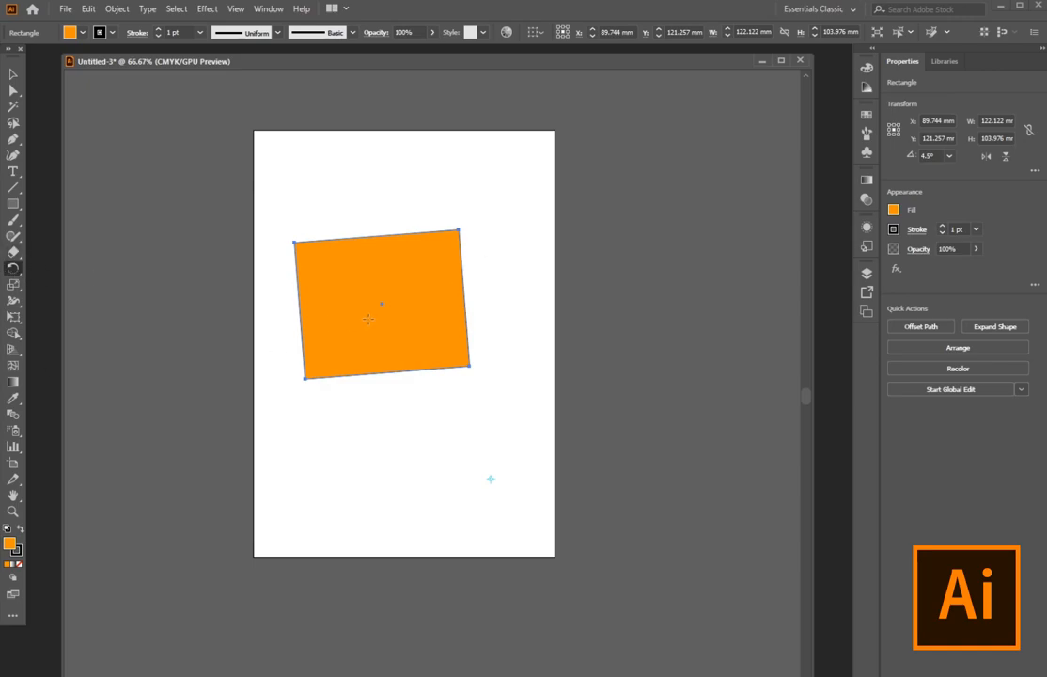
# Select the rotated orange rectangle and delete it
pyautogui.click(13, 74)
pyautogui.moveTo(260, 198); pyautogui.dragTo(362, 320)
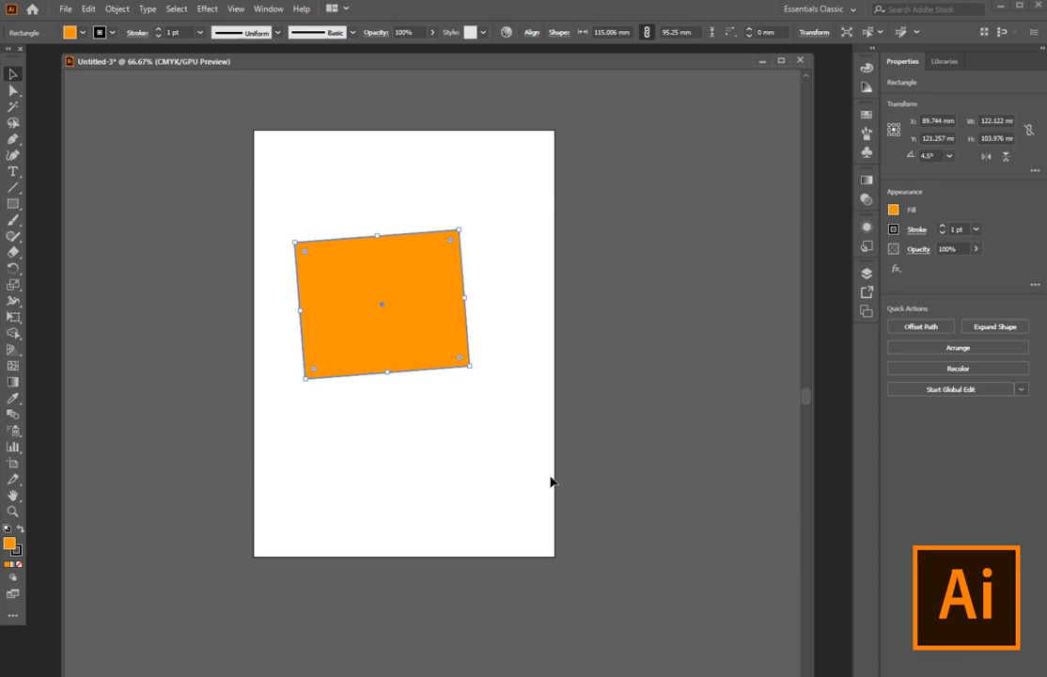
pyautogui.press('Delete')
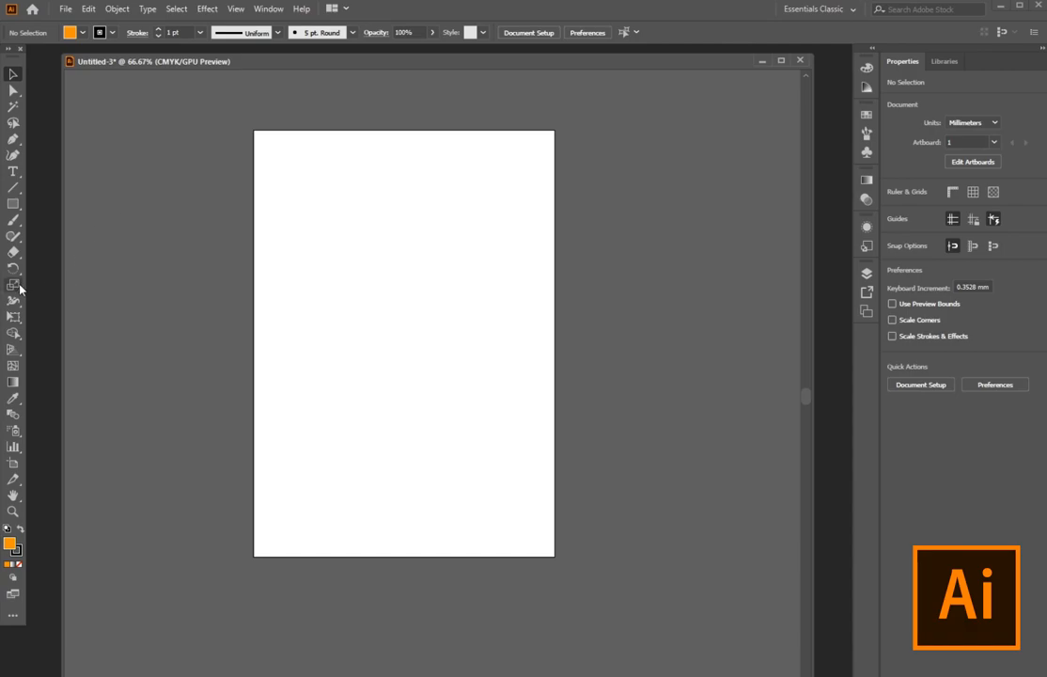
# Draw an orange rectangle about 96 by 78 mm and enlarge it to about 124 by 108 mm
pyautogui.click(13, 203)
pyautogui.moveTo(320, 271); pyautogui.dragTo(459, 381)
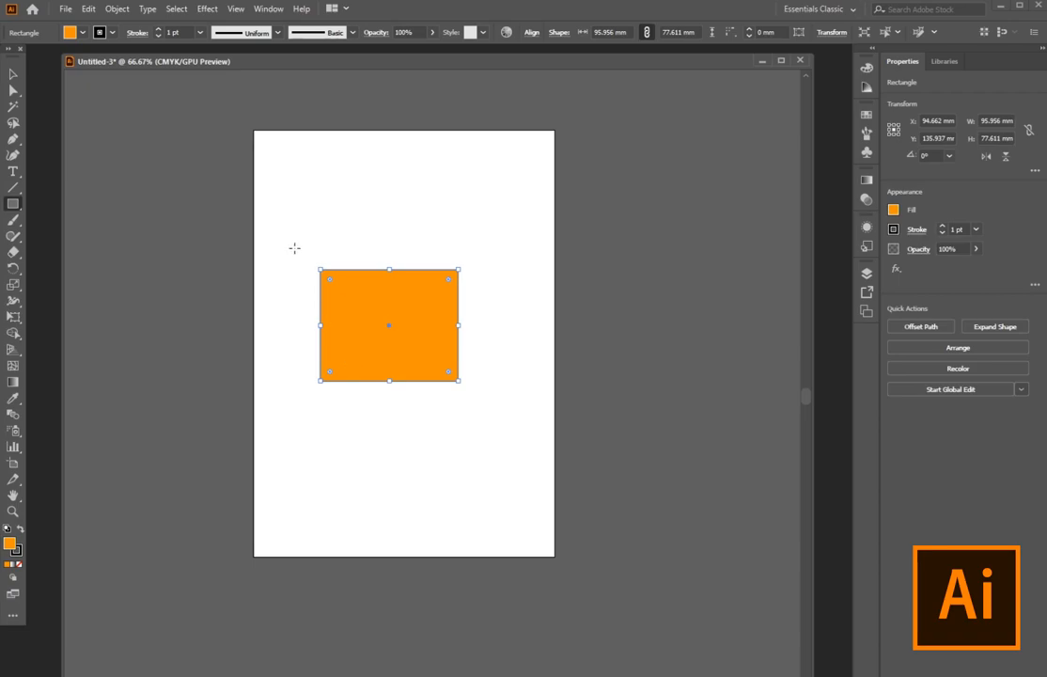
pyautogui.moveTo(321, 381); pyautogui.dragTo(499, 225)
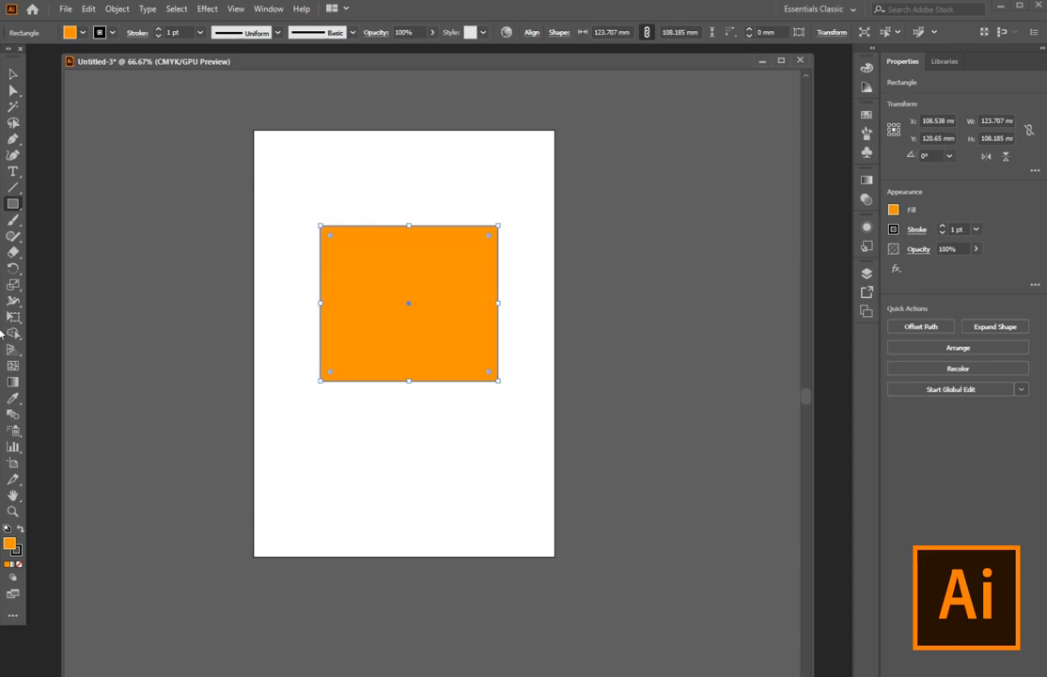
# Scale the rectangle to about 142 by 110 mm from a reference point near the artboard's lower left with the Scale tool
pyautogui.click(12, 284)
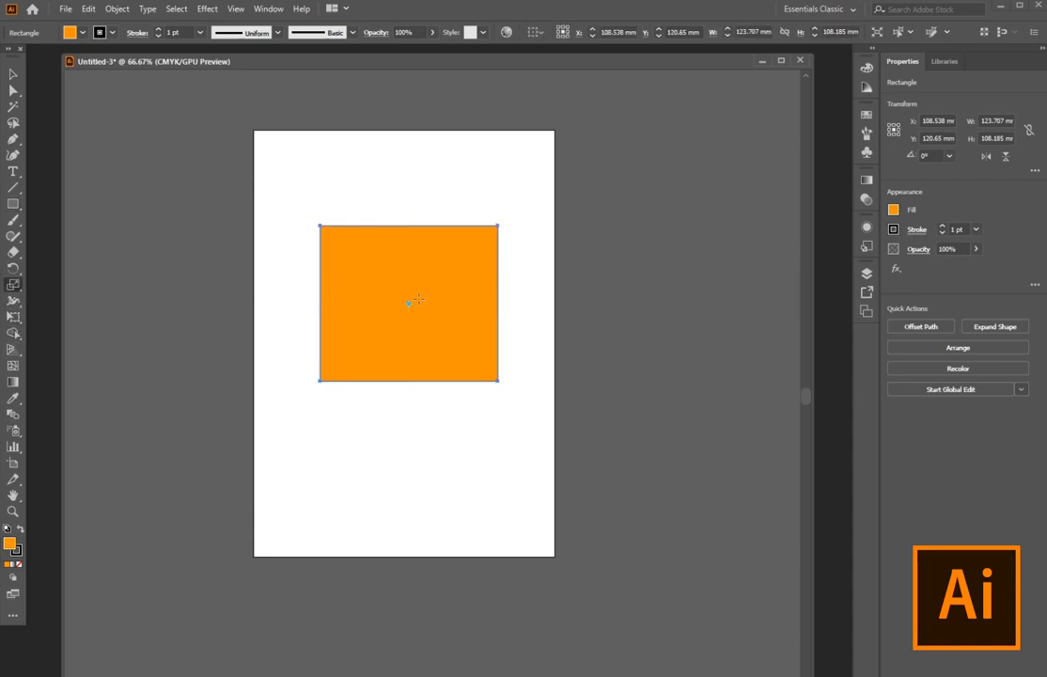
pyautogui.click(278, 449)
pyautogui.moveTo(506, 220); pyautogui.dragTo(493, 199)
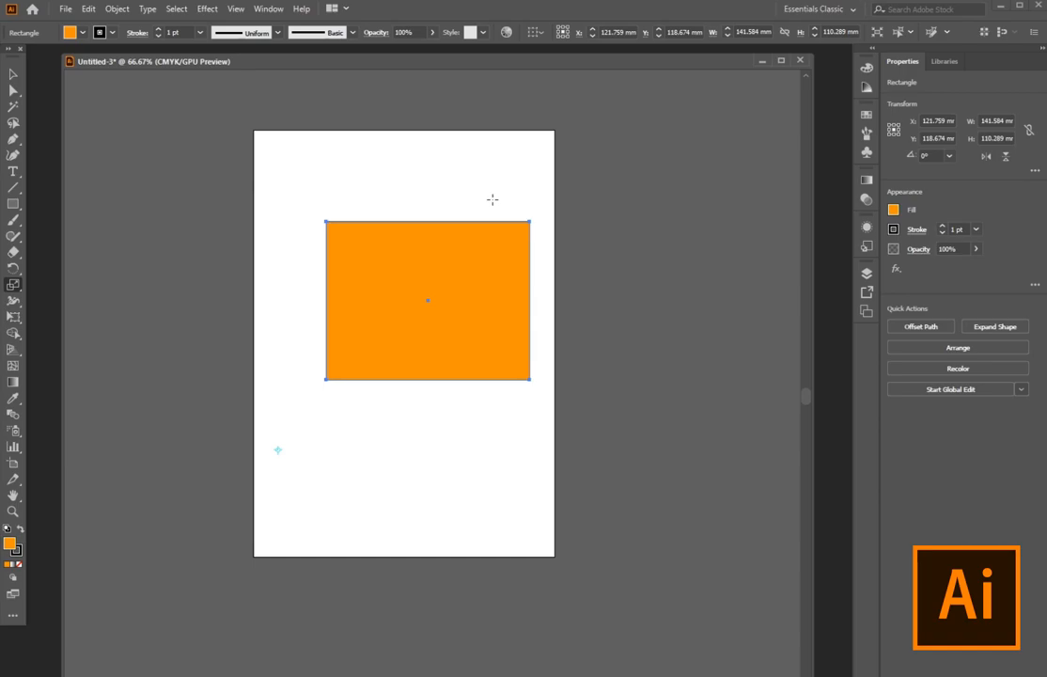
# Delete the scaled rectangle and set the fill to none for the Pen tool
pyautogui.click(13, 74)
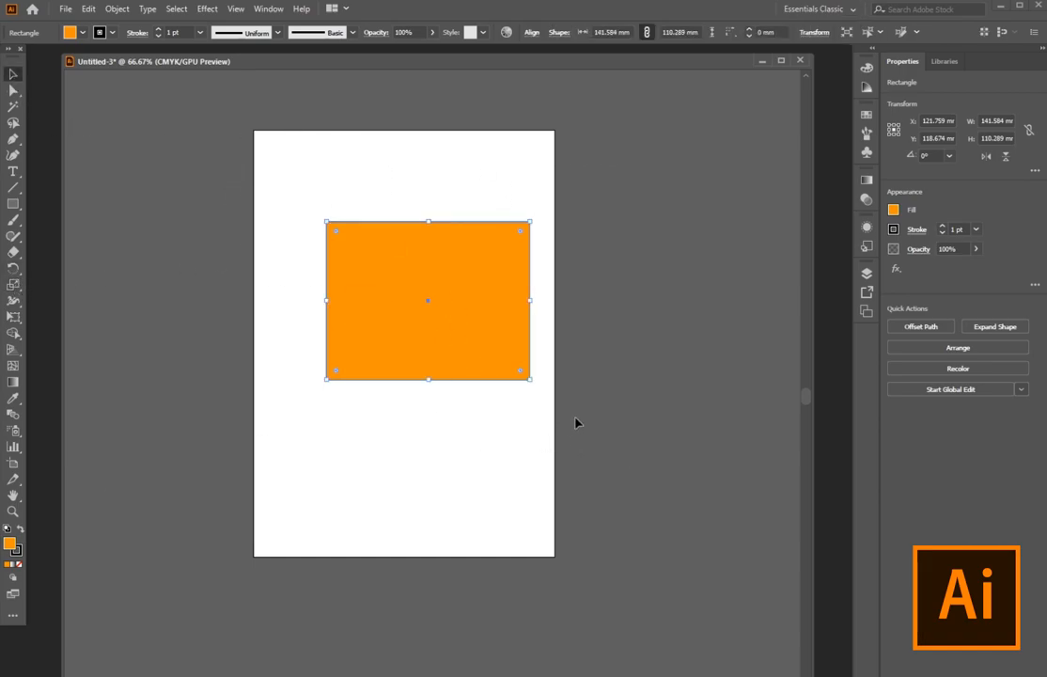
pyautogui.press('Delete')
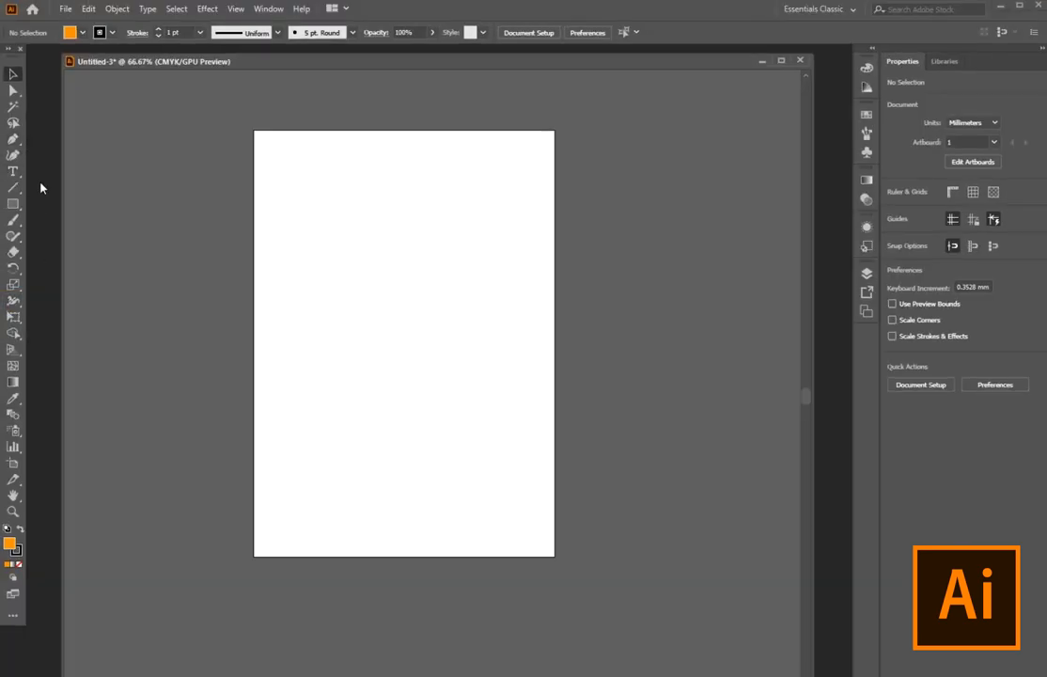
pyautogui.click(14, 140)
pyautogui.click(77, 33)
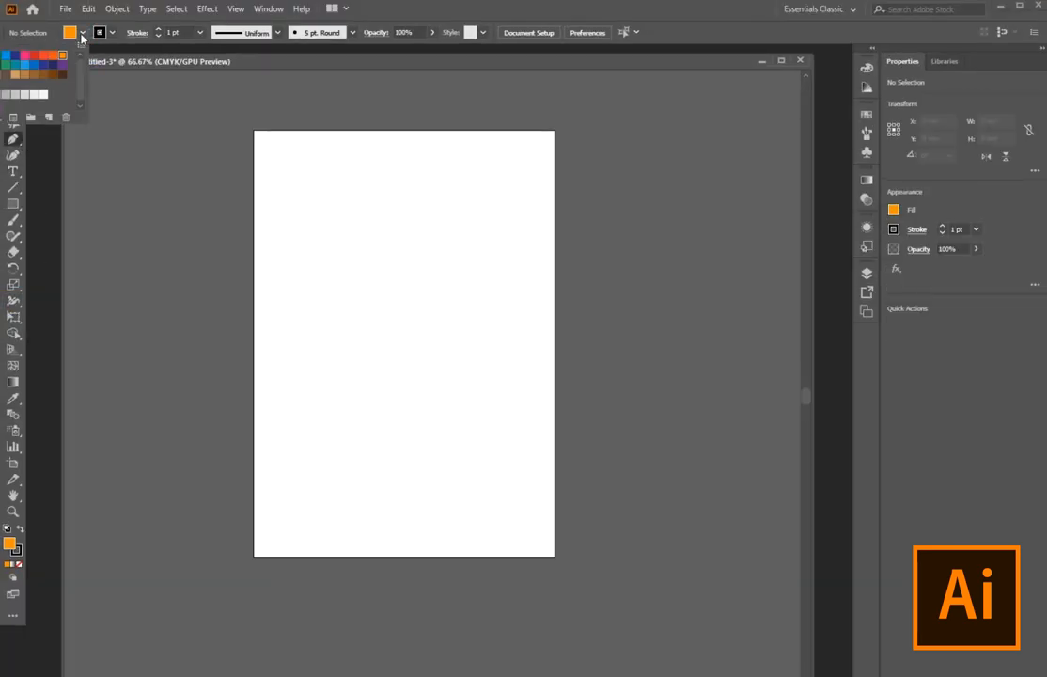
pyautogui.press('/')
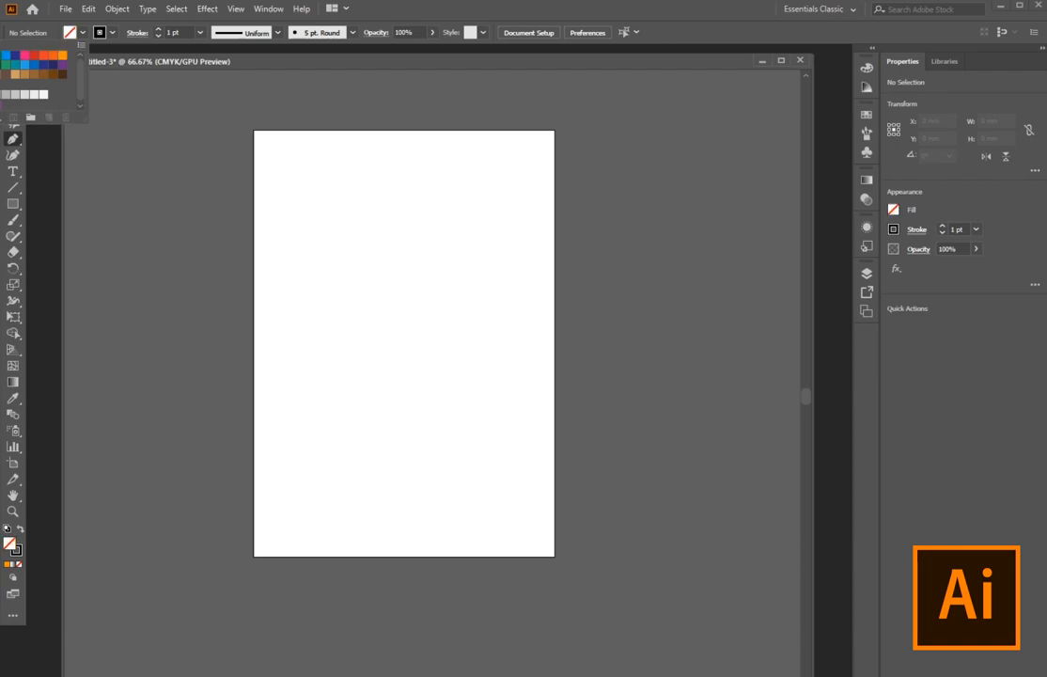
pyautogui.click(380, 9)
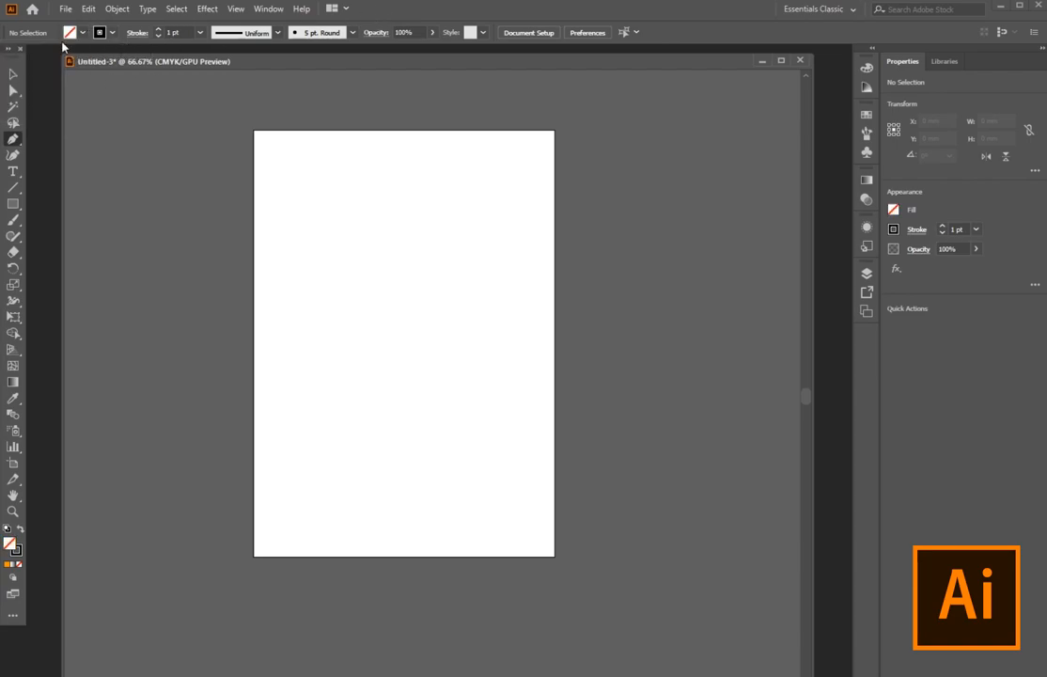
# Draw an open wavy path about 151 by 236 mm from the artboard's upper left to lower right with the Pen tool
pyautogui.click(300, 200)
pyautogui.moveTo(329, 340); pyautogui.dragTo(391, 369)
pyautogui.moveTo(456, 452); pyautogui.dragTo(449, 491)
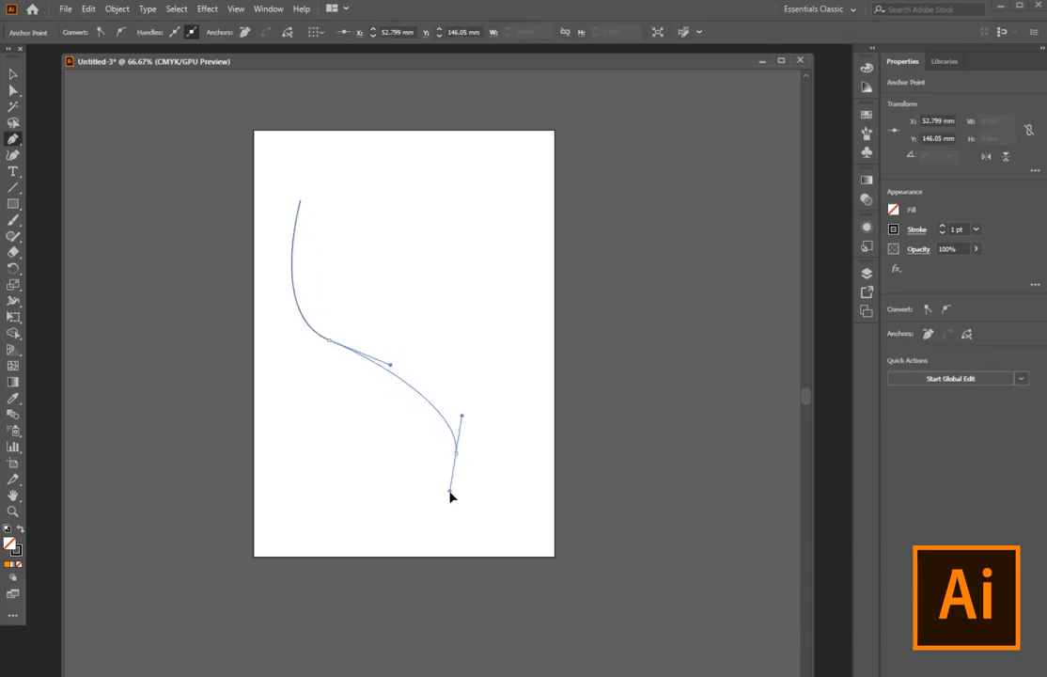
pyautogui.moveTo(508, 538); pyautogui.dragTo(522, 535)
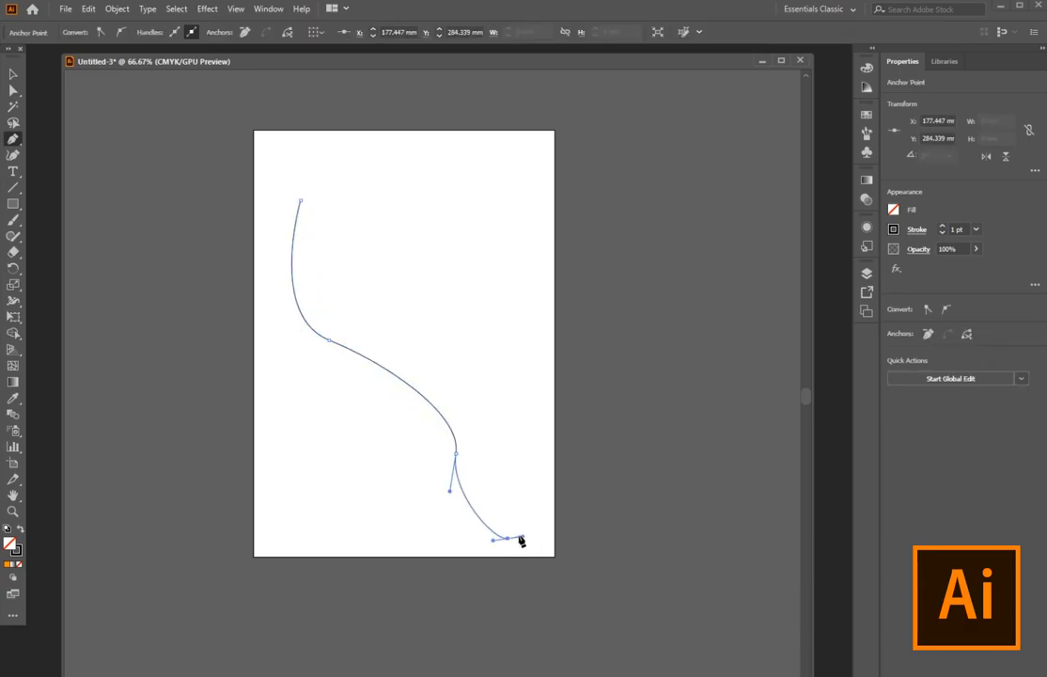
pyautogui.keyDown('ctrl'); pyautogui.click(637, 478); pyautogui.keyUp('ctrl')
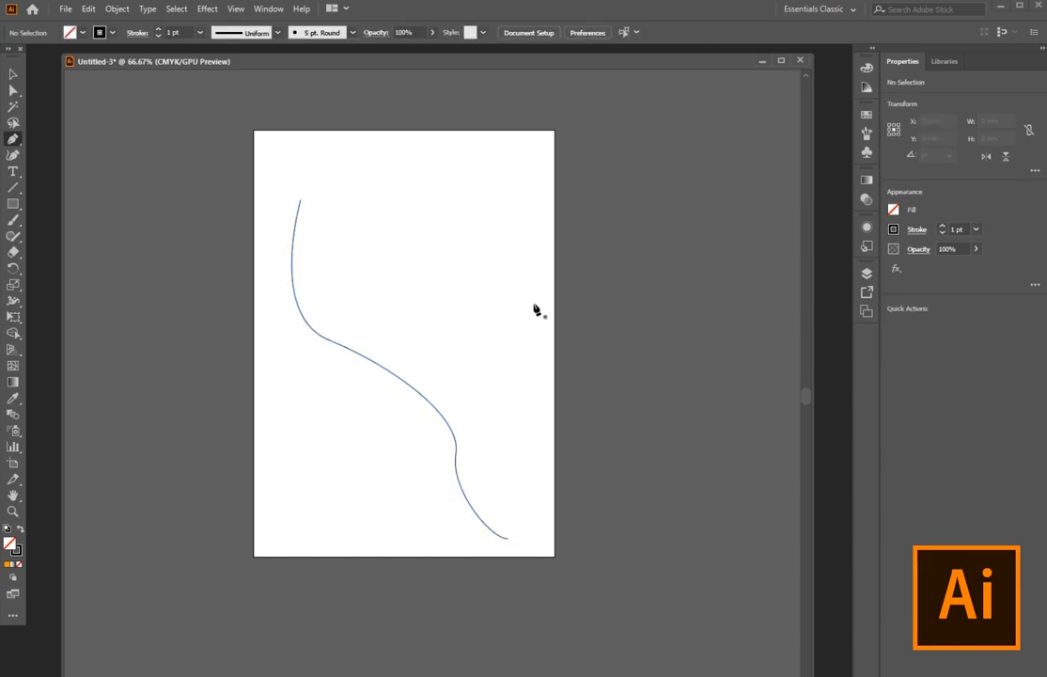
# Move the wavy path slightly up the artboard and set its stroke weight to 12 pt
pyautogui.click(13, 73)
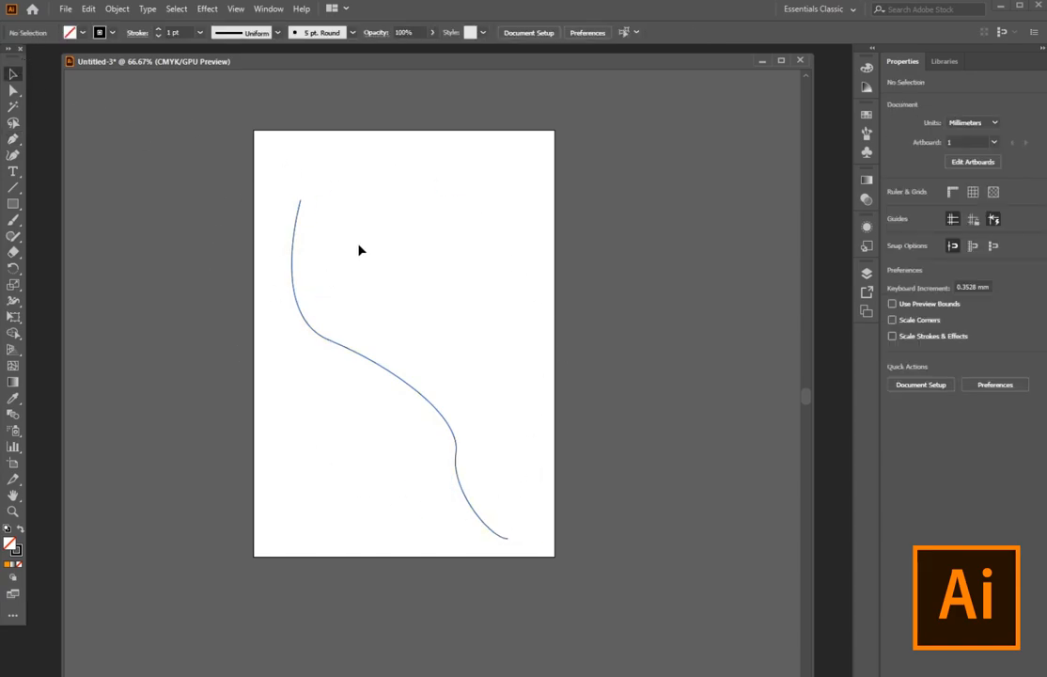
pyautogui.moveTo(293, 276); pyautogui.dragTo(299, 241)
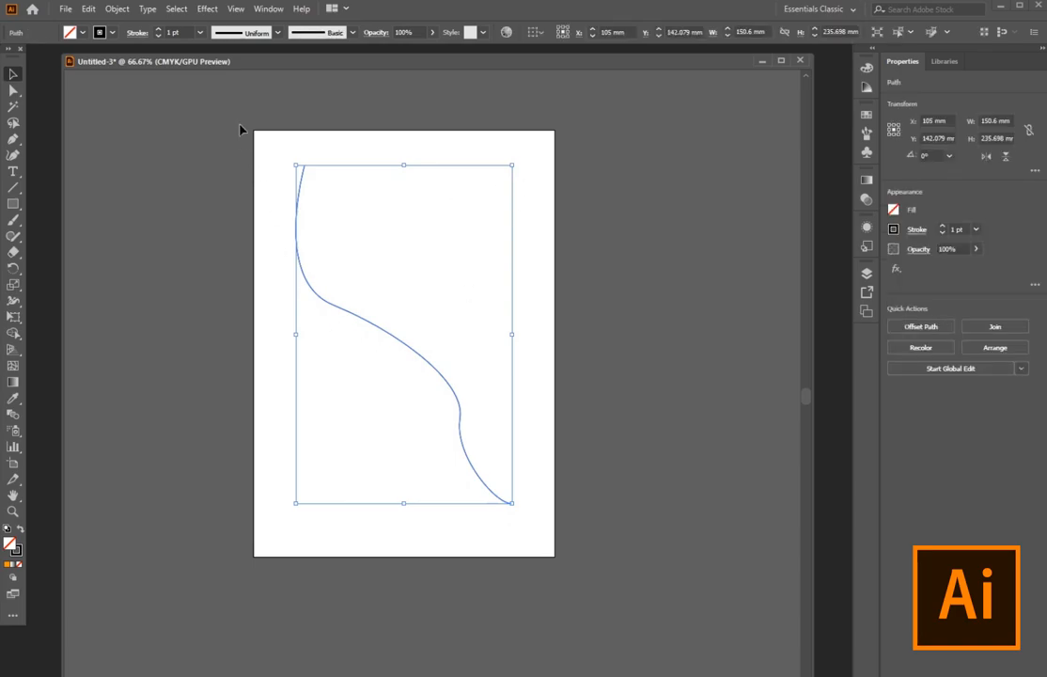
pyautogui.click(159, 29)
pyautogui.click(159, 28)
pyautogui.click(159, 29)
pyautogui.click(159, 28)
pyautogui.click(159, 28)
pyautogui.click(158, 29)
pyautogui.click(517, 242)
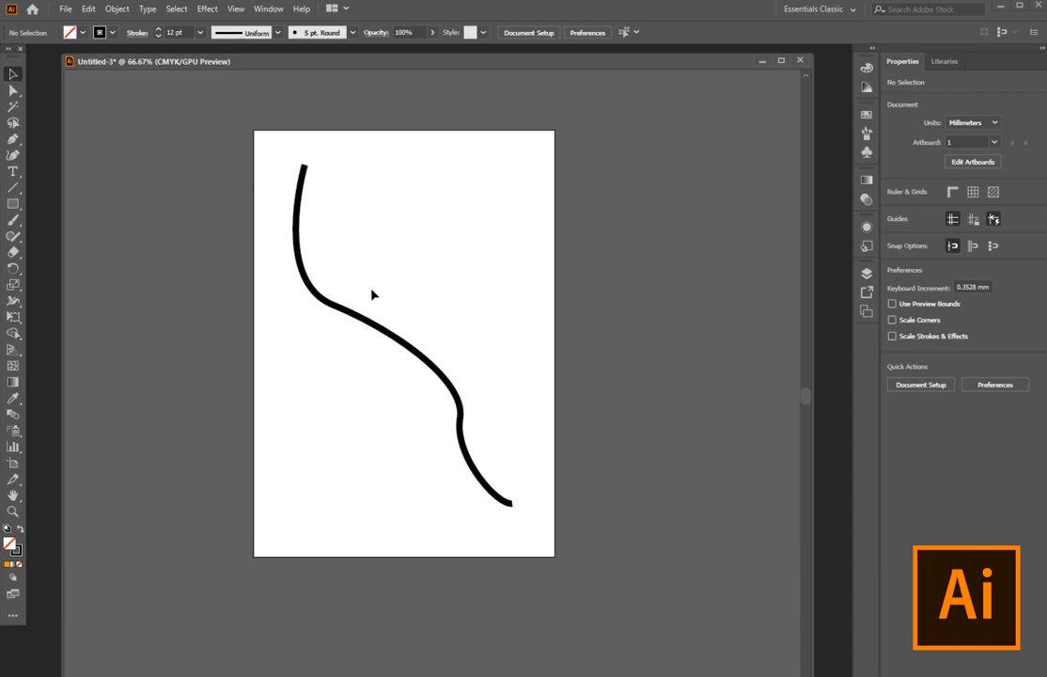
# Thicken the wavy stroke near its upper bend and its middle with the Width tool, and move it left across the artboard's edge
pyautogui.click(13, 303)
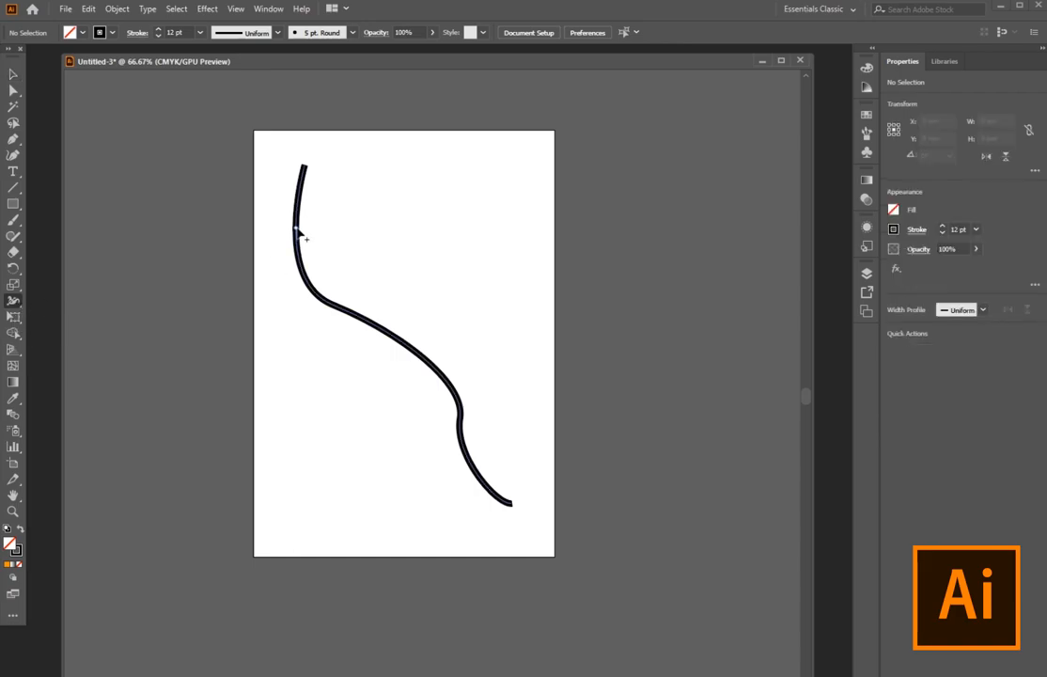
pyautogui.moveTo(296, 229)
pyautogui.mouseDown()
pyautogui.moveTo(332, 230)
pyautogui.moveTo(309, 228)
pyautogui.moveTo(322, 232)
pyautogui.mouseUp()
pyautogui.moveTo(423, 358)
pyautogui.mouseDown()
pyautogui.moveTo(456, 335)
pyautogui.moveTo(437, 342)
pyautogui.mouseUp()
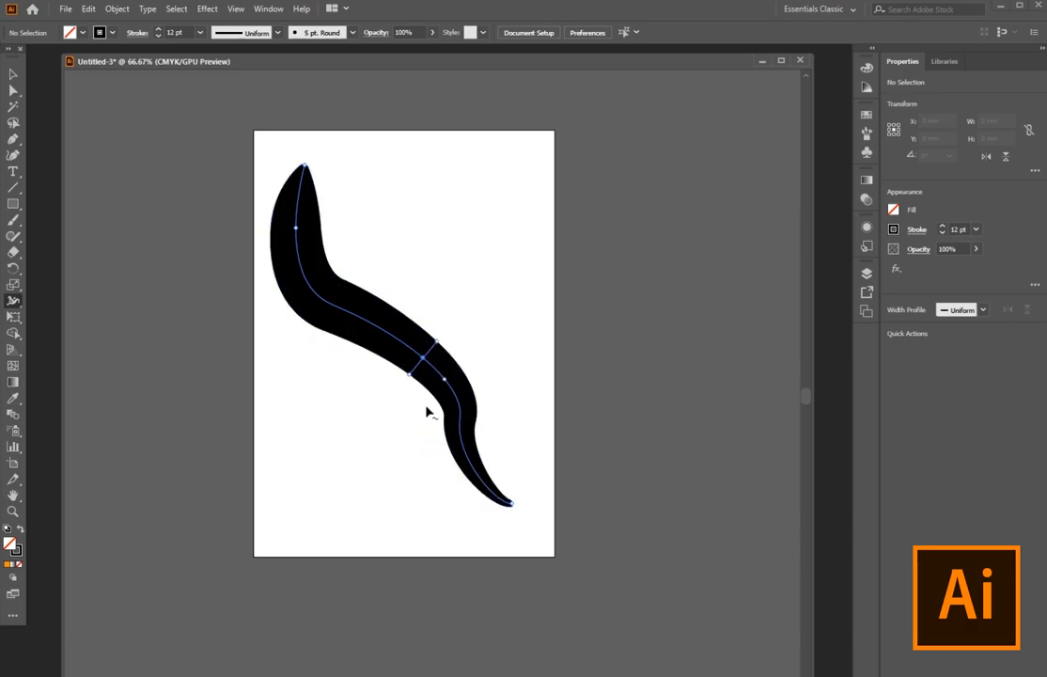
pyautogui.click(13, 74)
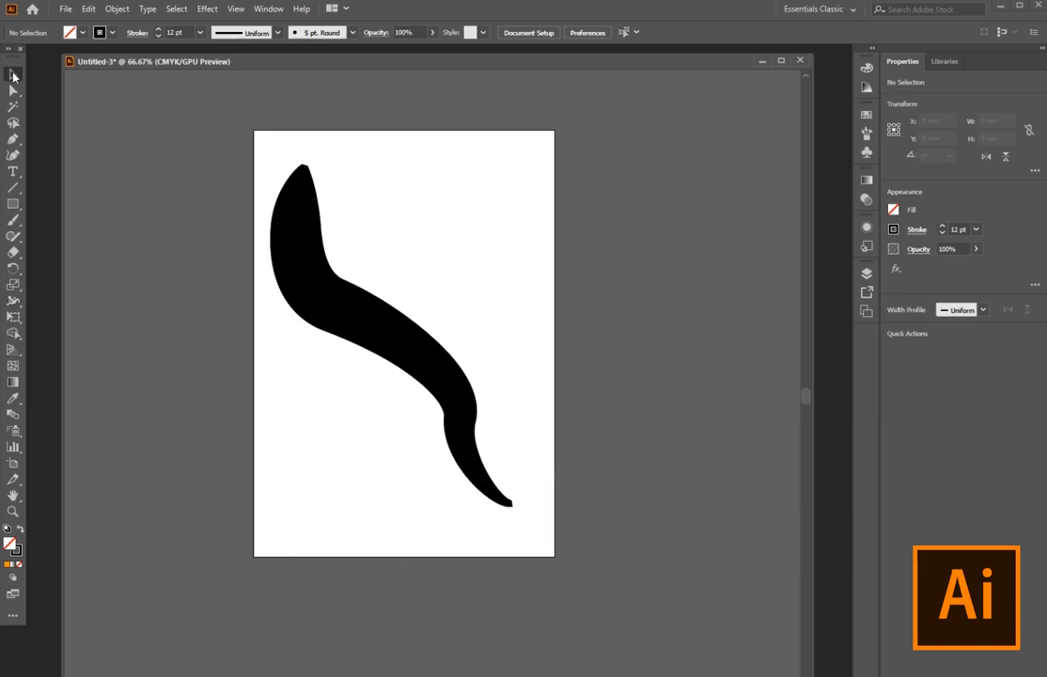
pyautogui.moveTo(327, 282)
pyautogui.mouseDown()
pyautogui.moveTo(402, 241)
pyautogui.moveTo(235, 314)
pyautogui.mouseUp()
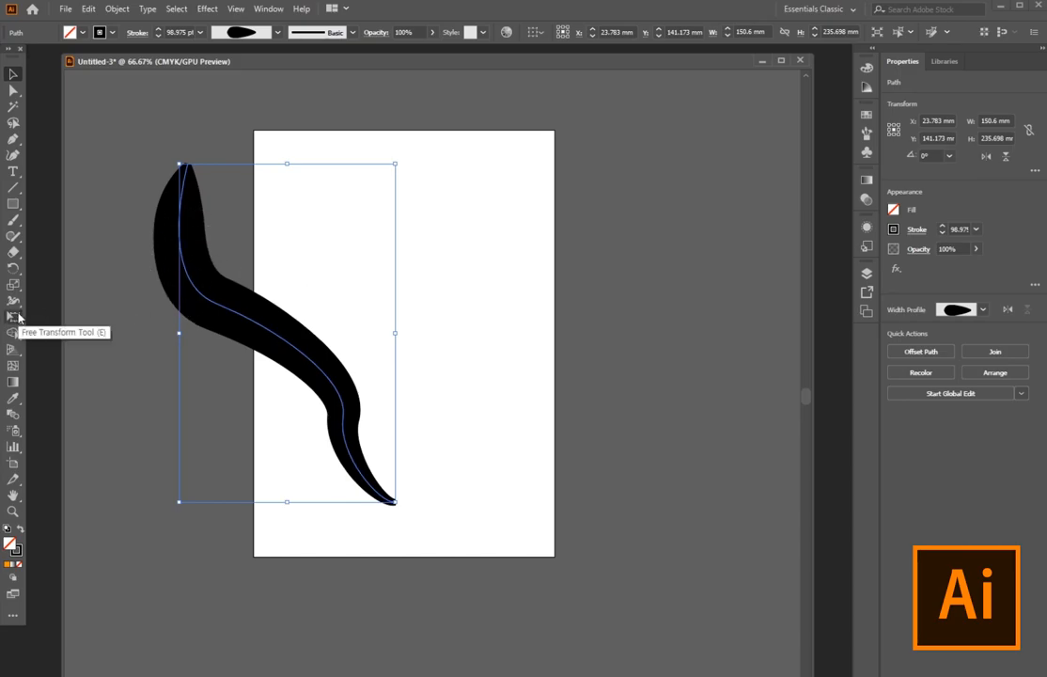
# Delete the thick wavy path and draw a circle about 113 mm in diameter in the middle of the artboard
pyautogui.moveTo(113, 169); pyautogui.dragTo(415, 464)
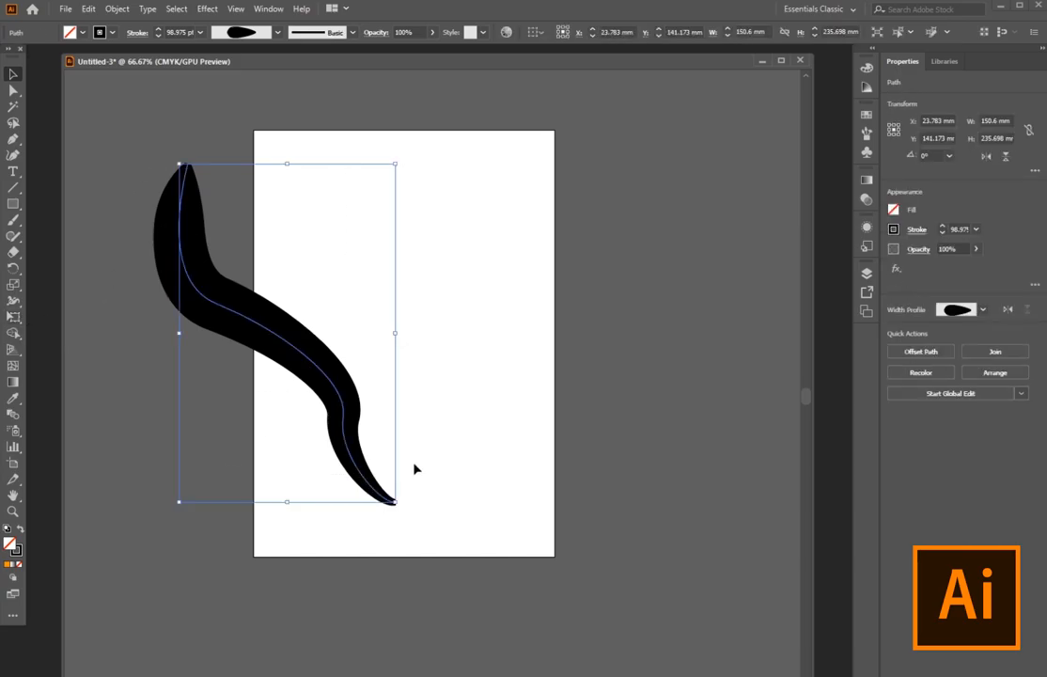
pyautogui.press('Delete')
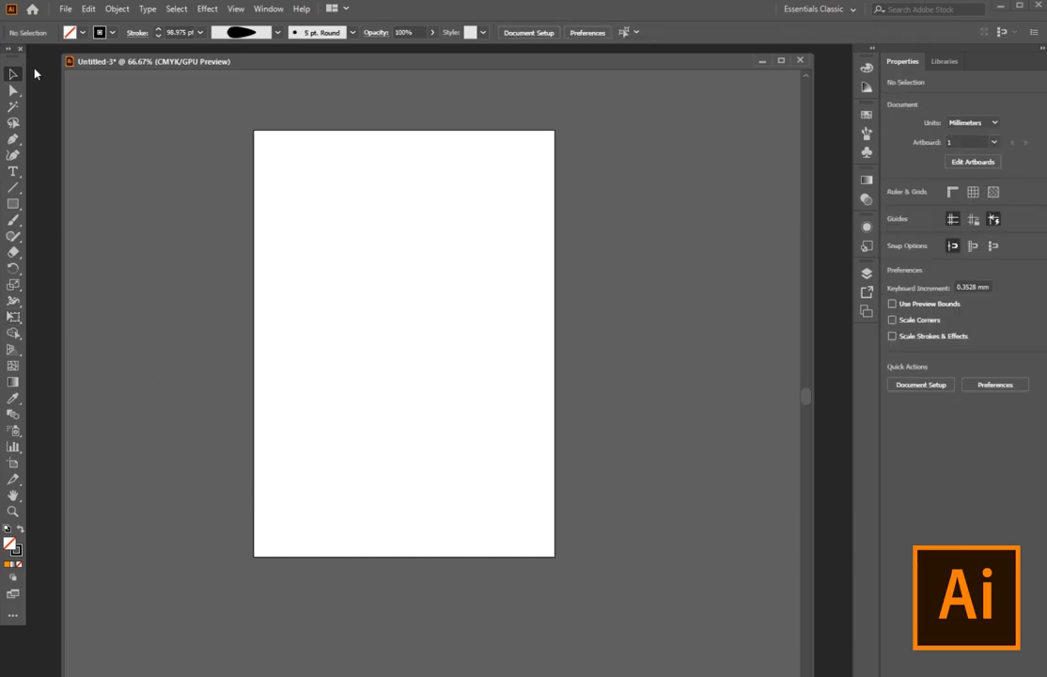
pyautogui.click(15, 207)
pyautogui.moveTo(15, 211); pyautogui.dragTo(87, 236)
pyautogui.moveTo(333, 231); pyautogui.dragTo(497, 393)
pyautogui.click(13, 75)
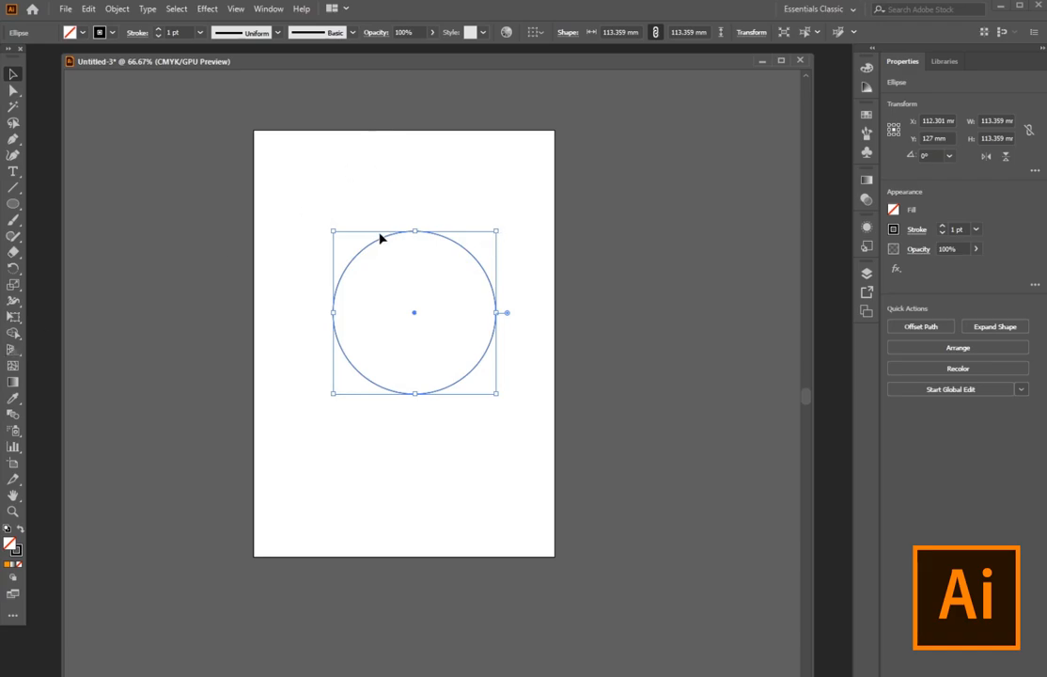
# Hide the bounding box display and reselect the circle
pyautogui.click(239, 10)
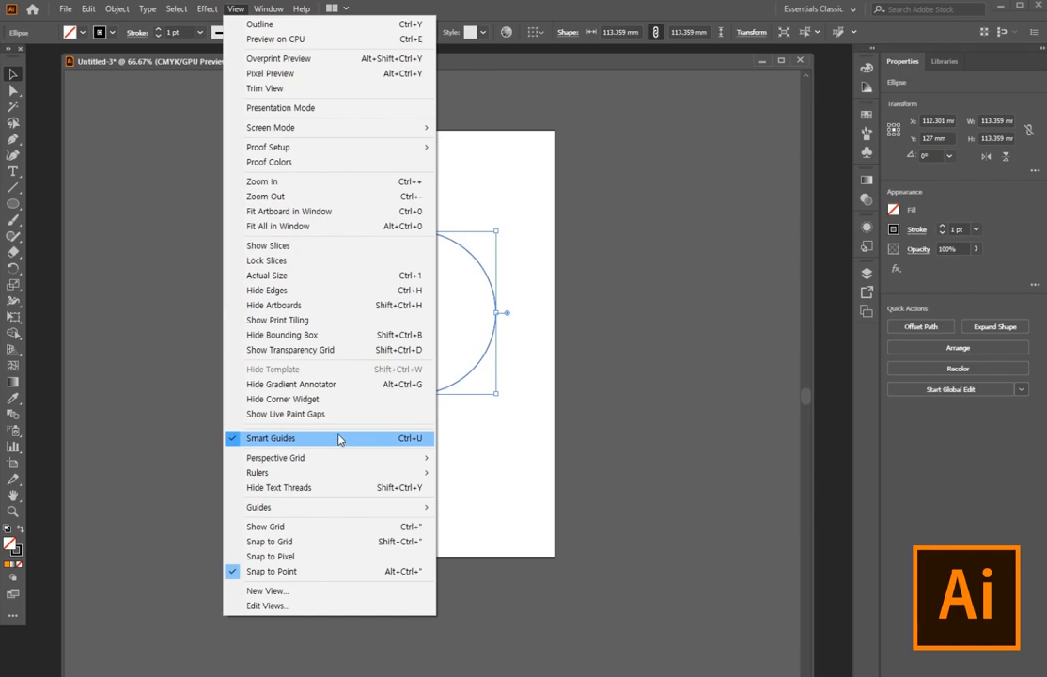
pyautogui.click(297, 343)
pyautogui.click(605, 357)
pyautogui.moveTo(314, 210); pyautogui.dragTo(512, 353)
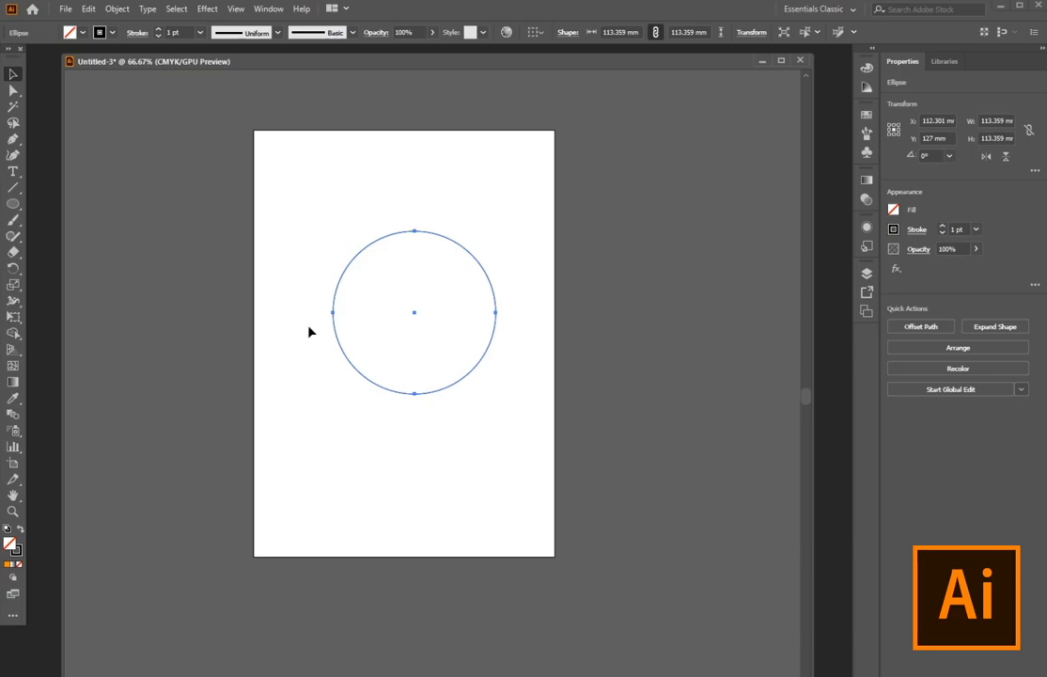
# Show the bounding box around the circle again and deselect the circle
pyautogui.click(236, 9)
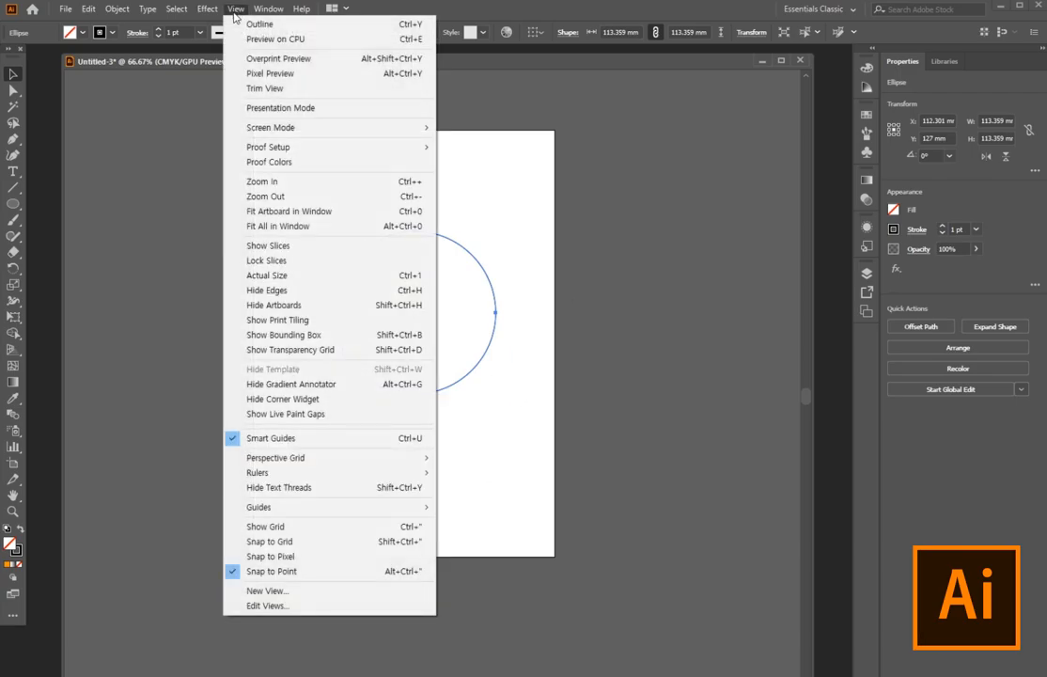
pyautogui.click(301, 335)
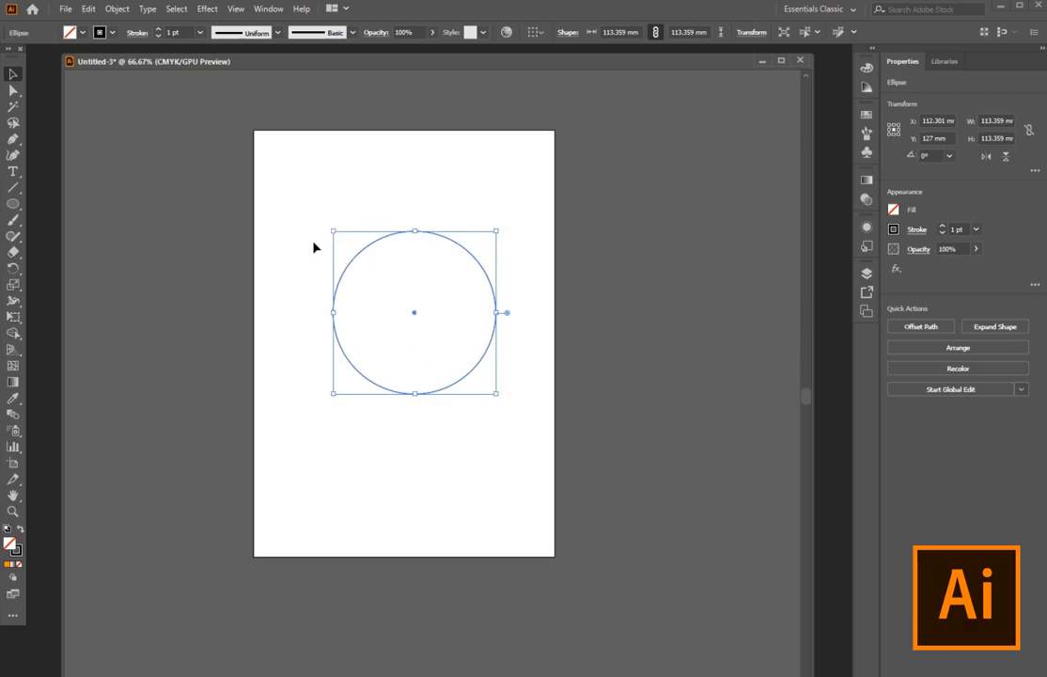
pyautogui.click(235, 8)
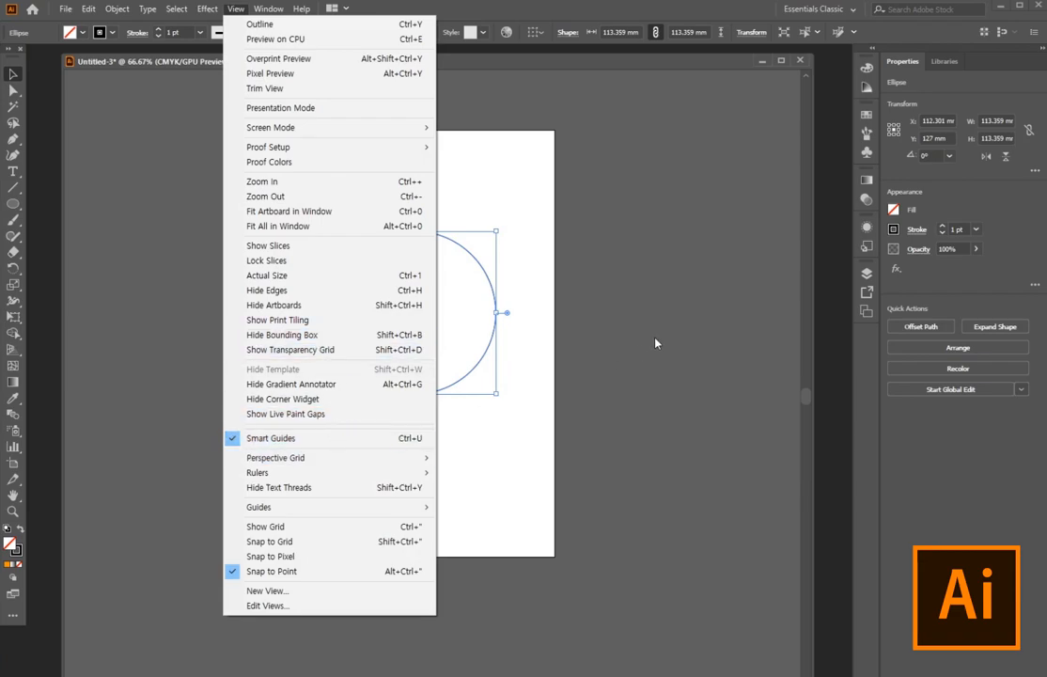
pyautogui.click(489, 254)
pyautogui.click(432, 233)
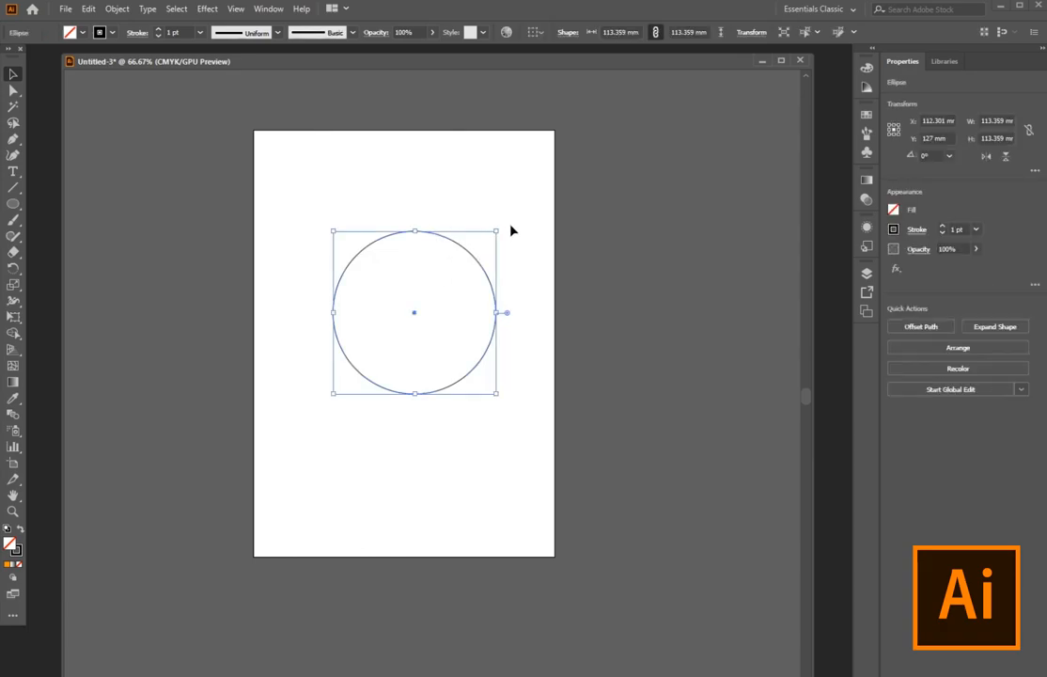
pyautogui.click(449, 444)
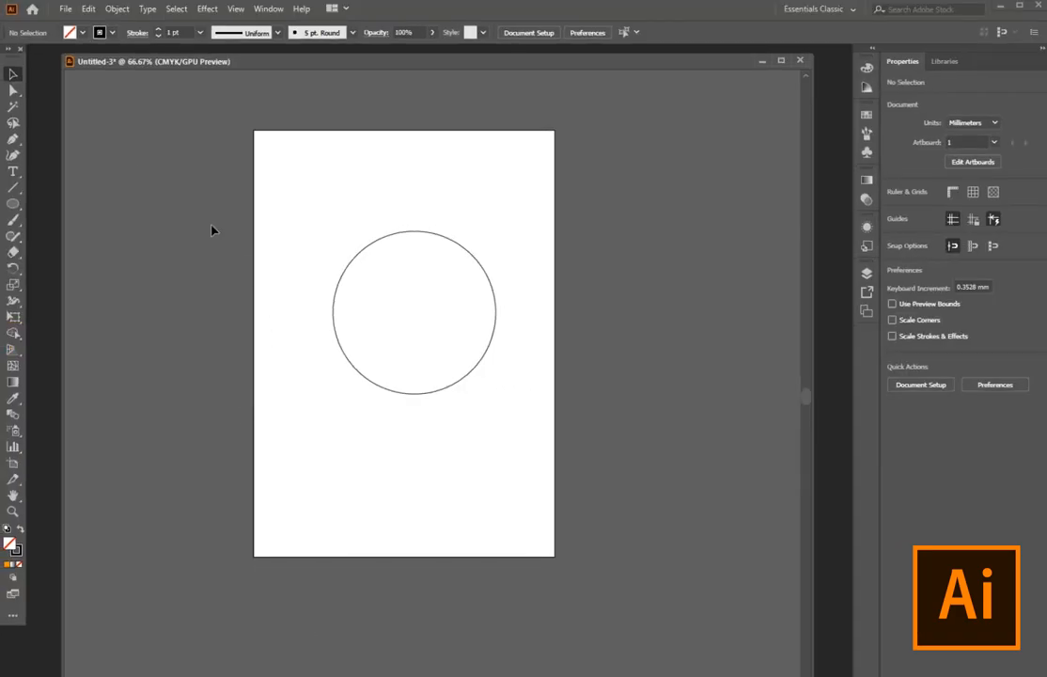
# Draw three ellipses overlapping the circle's upper left, lower right and upper right, and select all four shapes for the Shape Builder tool
pyautogui.click(13, 204)
pyautogui.moveTo(273, 175); pyautogui.dragTo(415, 321)
pyautogui.moveTo(547, 456)
pyautogui.mouseDown()
pyautogui.moveTo(452, 398)
pyautogui.moveTo(427, 328)
pyautogui.mouseUp()
pyautogui.moveTo(526, 206); pyautogui.dragTo(452, 299)
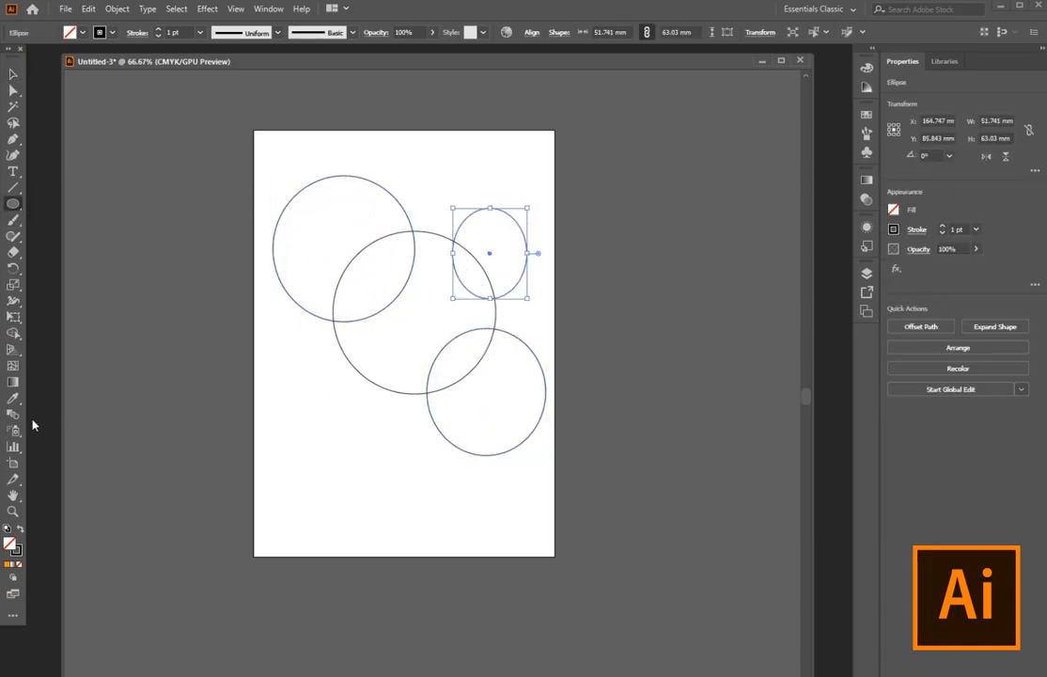
pyautogui.click(14, 336)
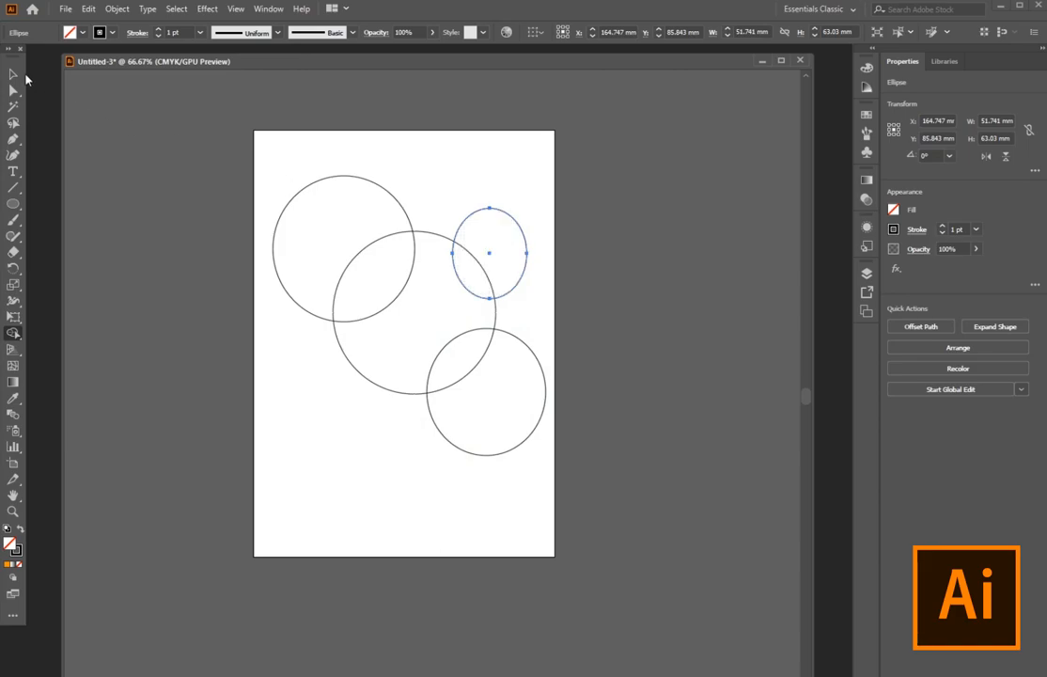
pyautogui.click(13, 73)
pyautogui.click(649, 303)
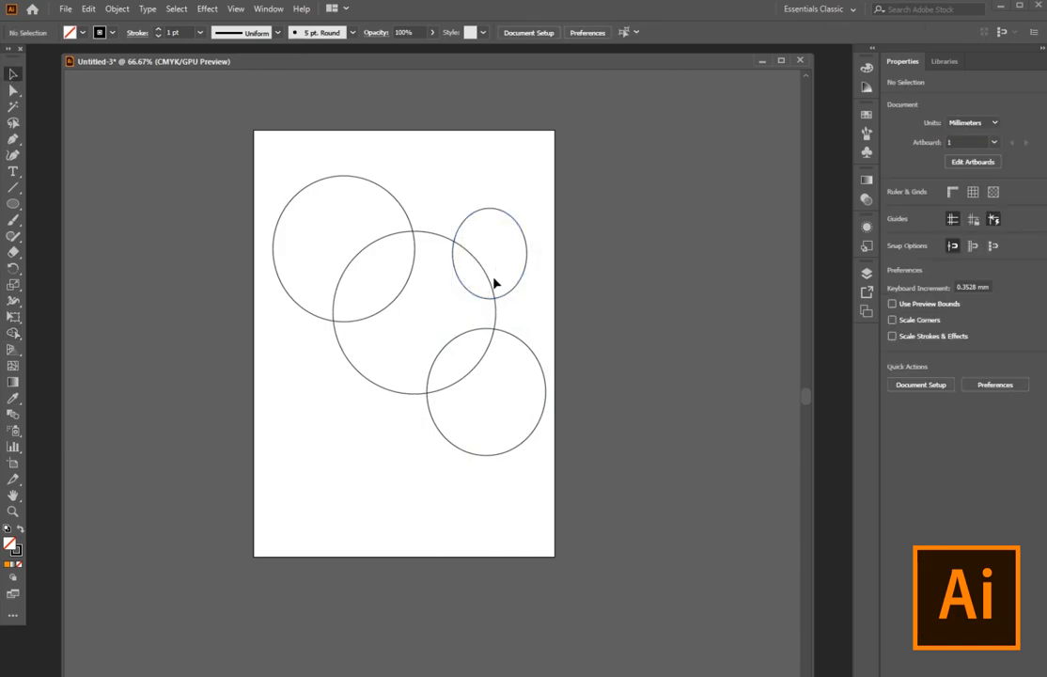
pyautogui.moveTo(203, 134); pyautogui.dragTo(676, 501)
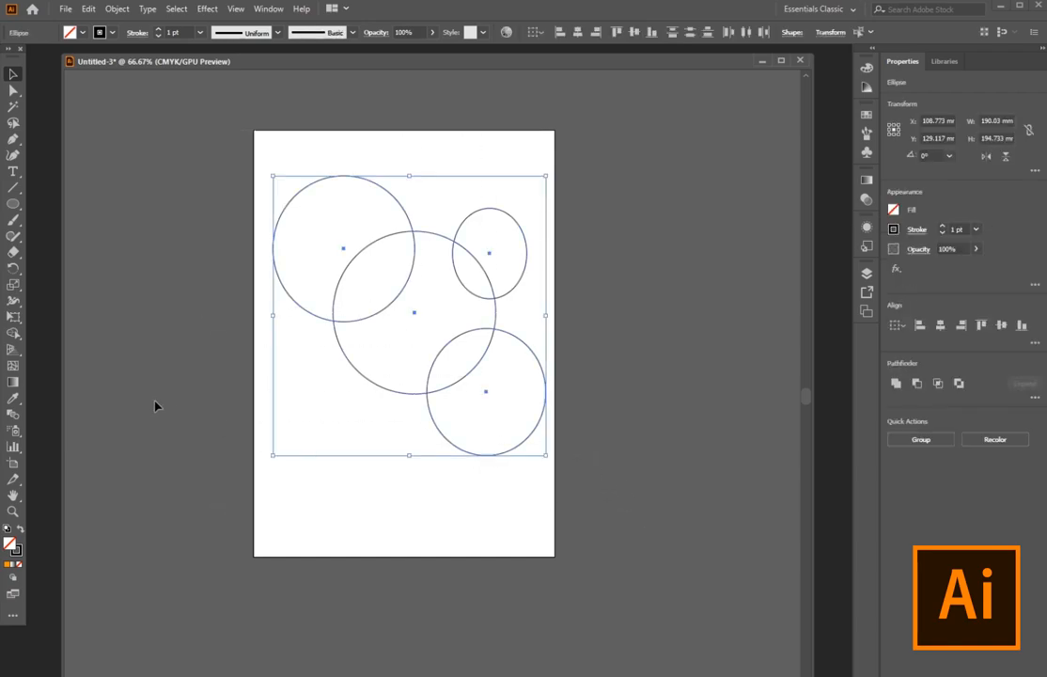
pyautogui.click(14, 333)
# Merge each outer ellipse with its overlap of the central circle using the Shape Builder tool, and undo the three merges
pyautogui.moveTo(354, 228); pyautogui.dragTo(387, 269)
pyautogui.moveTo(505, 264); pyautogui.dragTo(482, 279)
pyautogui.moveTo(505, 357); pyautogui.dragTo(474, 368)
pyautogui.hotkey('ctrl', 'z')
pyautogui.hotkey('ctrl', 'z')
pyautogui.hotkey('ctrl', 'z')
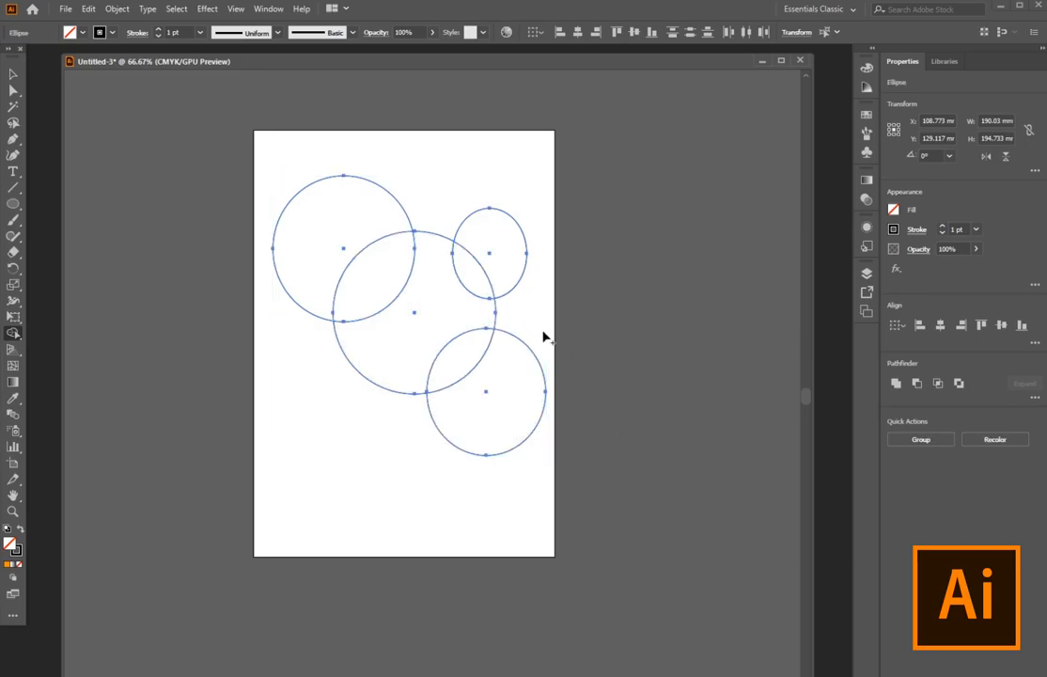
# Repeat the Shape Builder merges on the upper-left, upper-right and lower-right ellipses, and undo them again
pyautogui.click(361, 270)
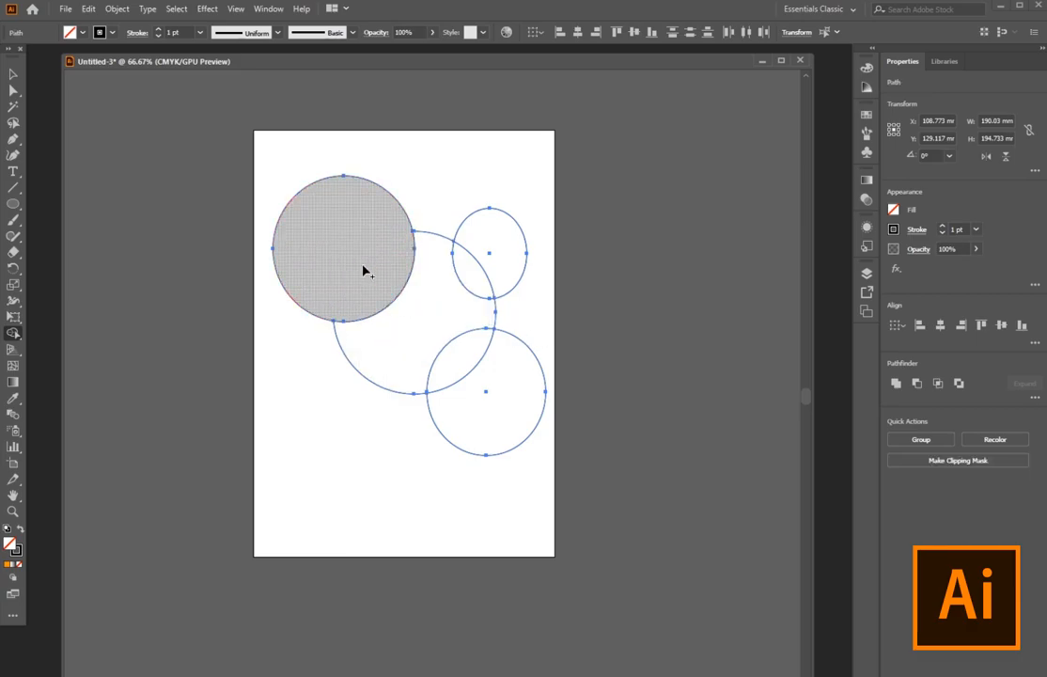
pyautogui.moveTo(499, 251); pyautogui.dragTo(480, 275)
pyautogui.moveTo(501, 399); pyautogui.dragTo(472, 361)
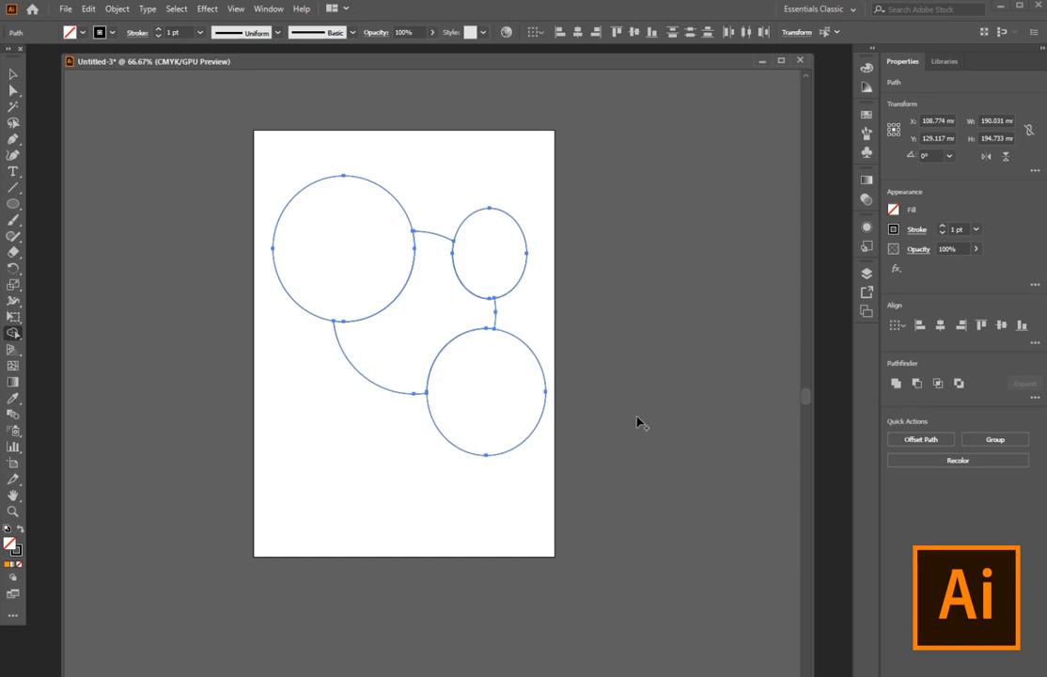
pyautogui.hotkey('ctrl', 'z')
pyautogui.hotkey('ctrl', 'z')
pyautogui.hotkey('ctrl', 'z')
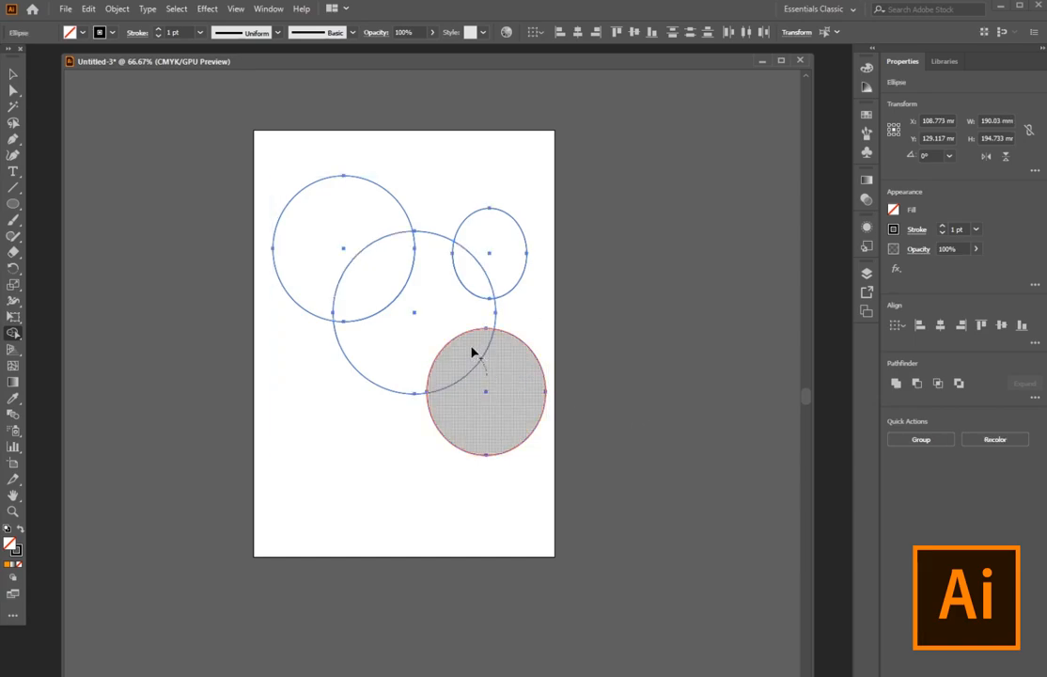
# Merge the lower-right and upper-right ellipses with their overlaps of the circle, and remove the upper-left ellipse's area with the Shape Builder tool
pyautogui.moveTo(507, 257); pyautogui.dragTo(488, 281)
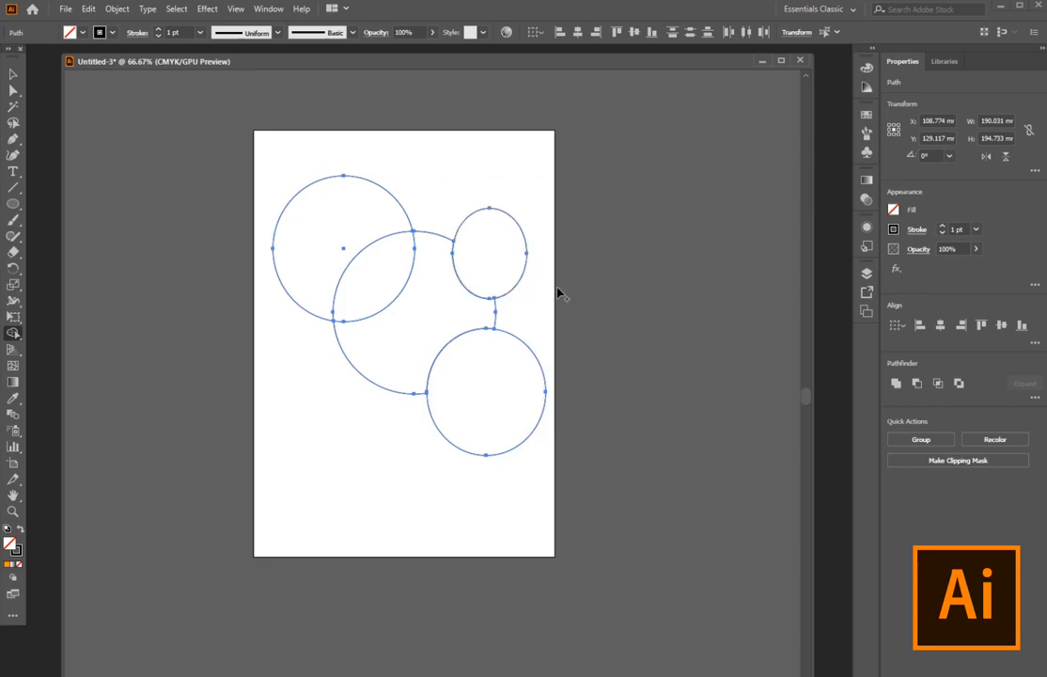
pyautogui.moveTo(381, 284); pyautogui.dragTo(305, 249)
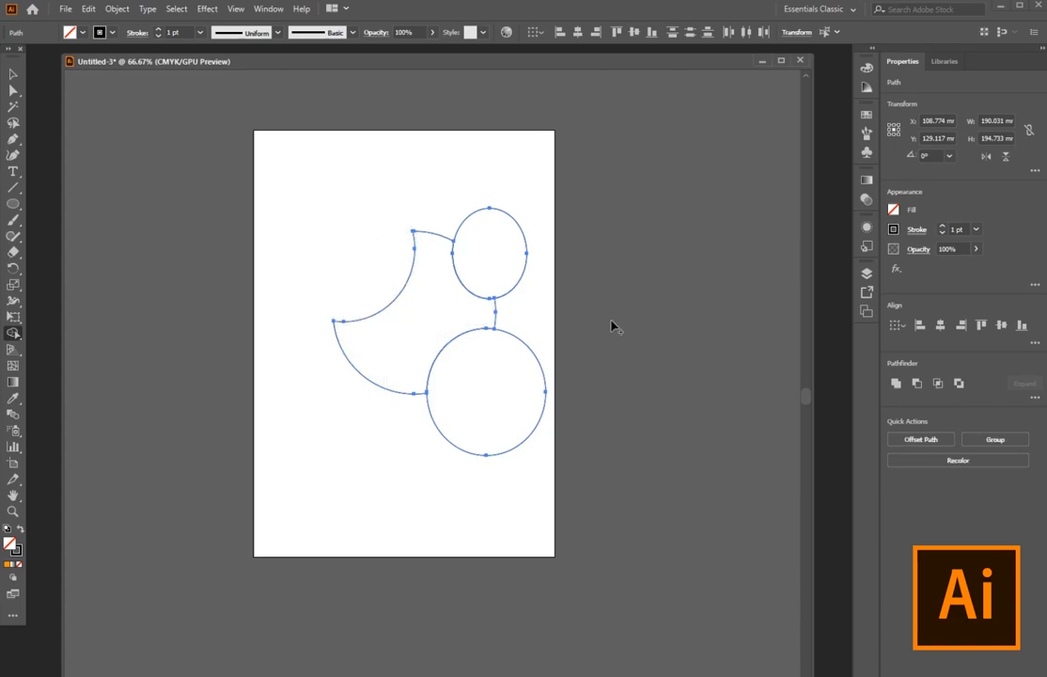
# Delete the built shapes and draw a rectangle about 87 by 67 mm in the upper part of the artboard
pyautogui.press('v')
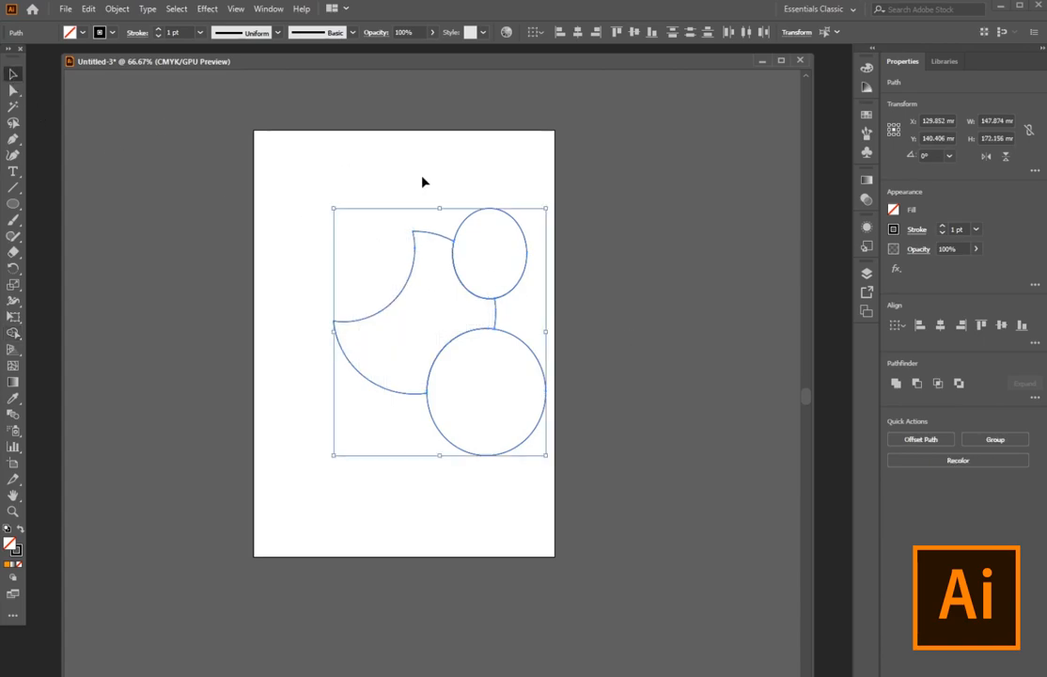
pyautogui.press('Delete')
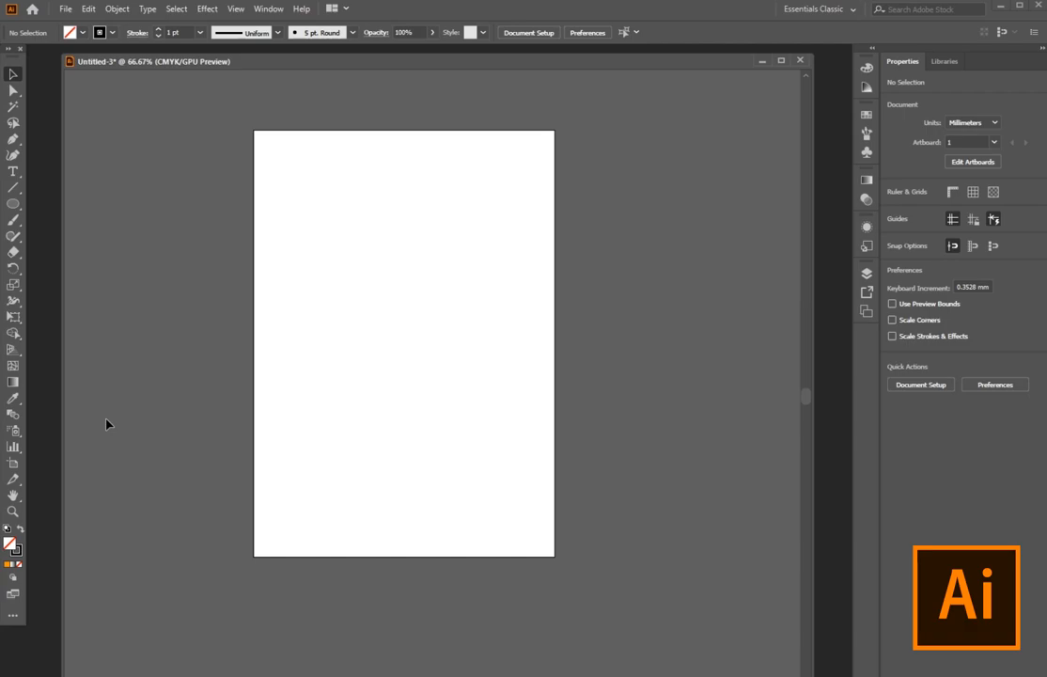
pyautogui.moveTo(13, 204); pyautogui.dragTo(66, 178)
pyautogui.moveTo(381, 157); pyautogui.dragTo(508, 253)
# Fill the rectangle with orange and move it to the right, close to the artboard's edge
pyautogui.click(82, 34)
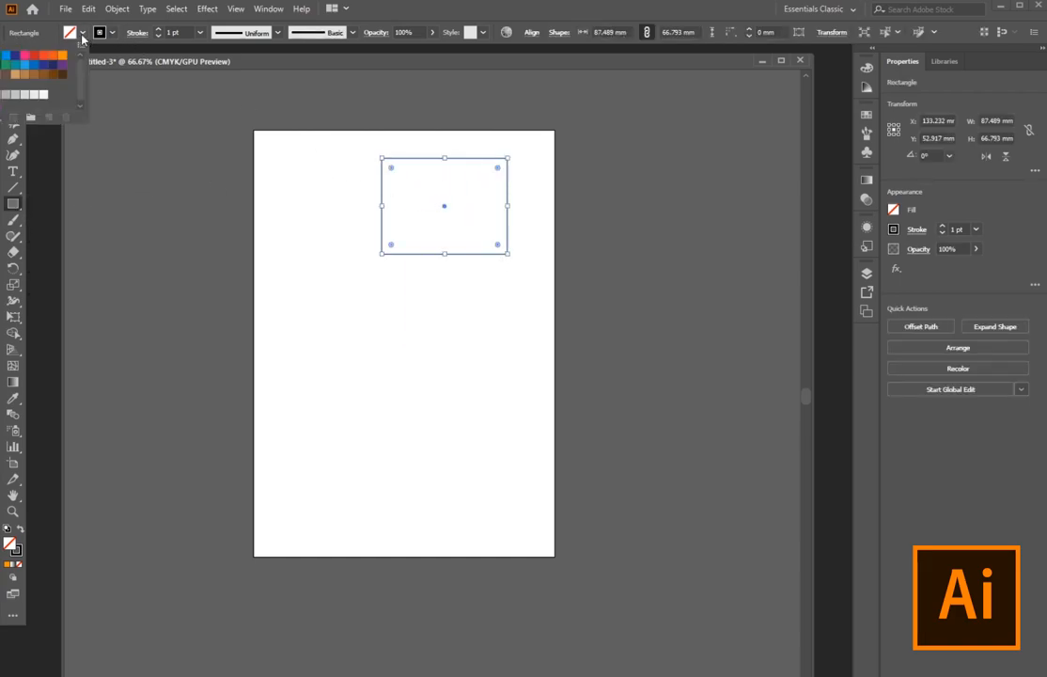
pyautogui.click(51, 58)
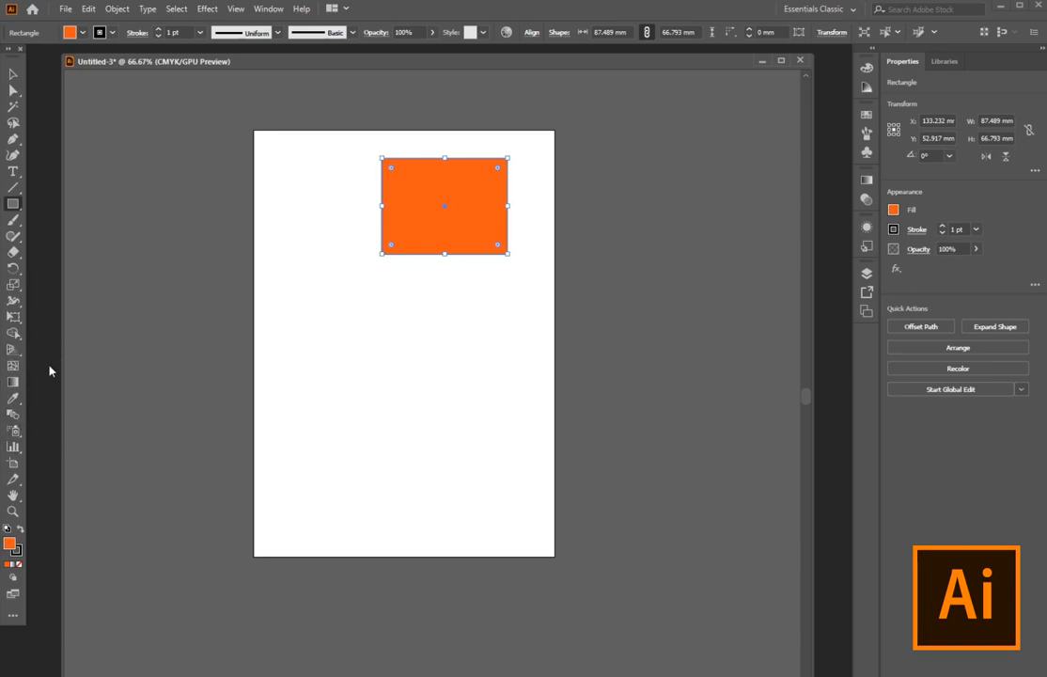
pyautogui.click(14, 74)
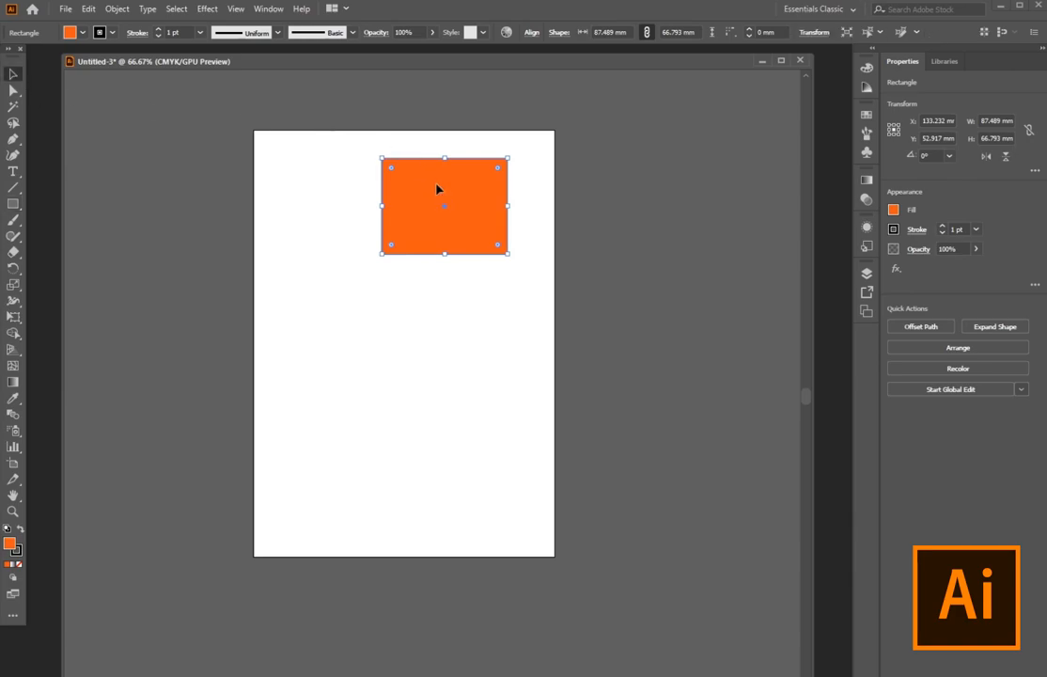
pyautogui.click(625, 230)
pyautogui.moveTo(464, 199); pyautogui.dragTo(504, 198)
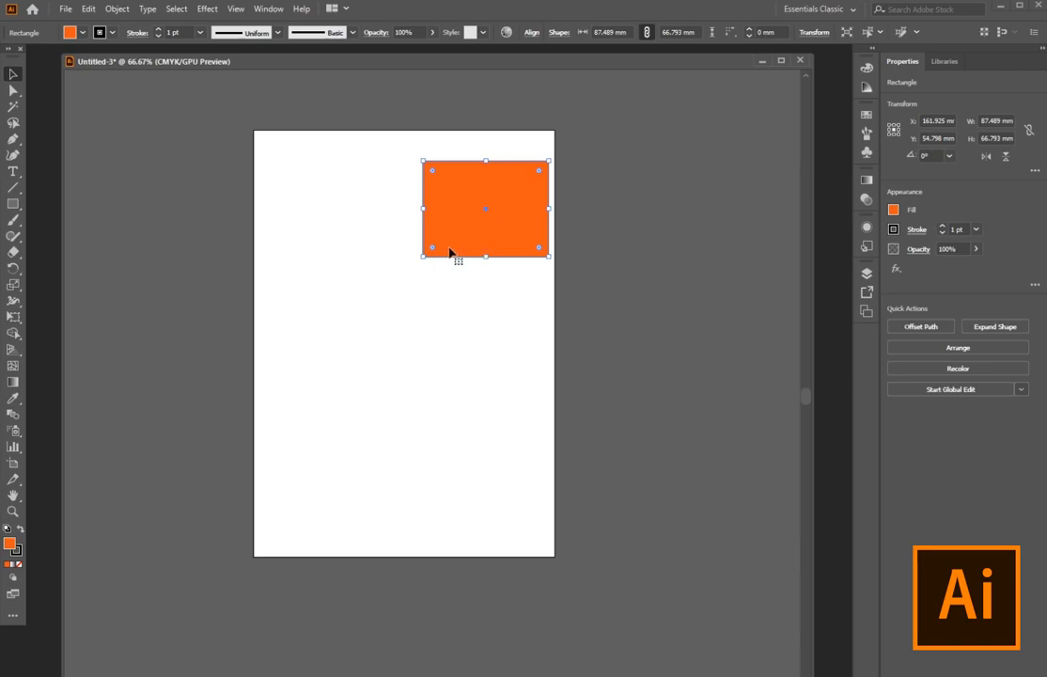
# Show the perspective grid and place the orange rectangle on its left plane near mid-height with the Perspective Selection tool
pyautogui.click(13, 350)
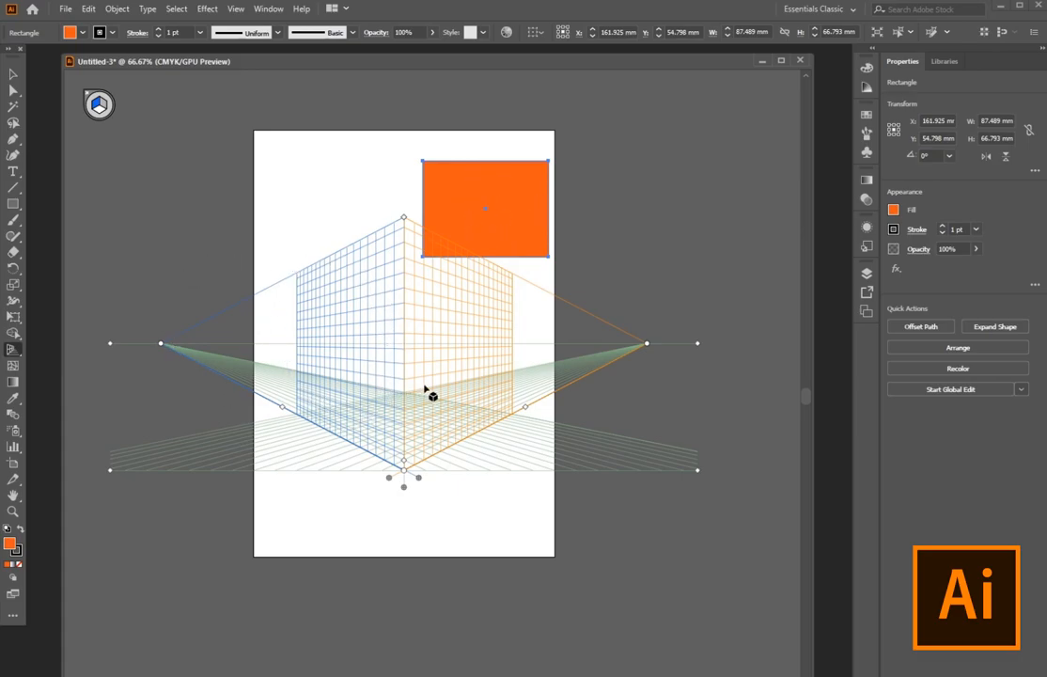
pyautogui.hotkey('shift', 'v')
pyautogui.moveTo(473, 216); pyautogui.dragTo(358, 332)
pyautogui.moveTo(395, 264); pyautogui.dragTo(384, 322)
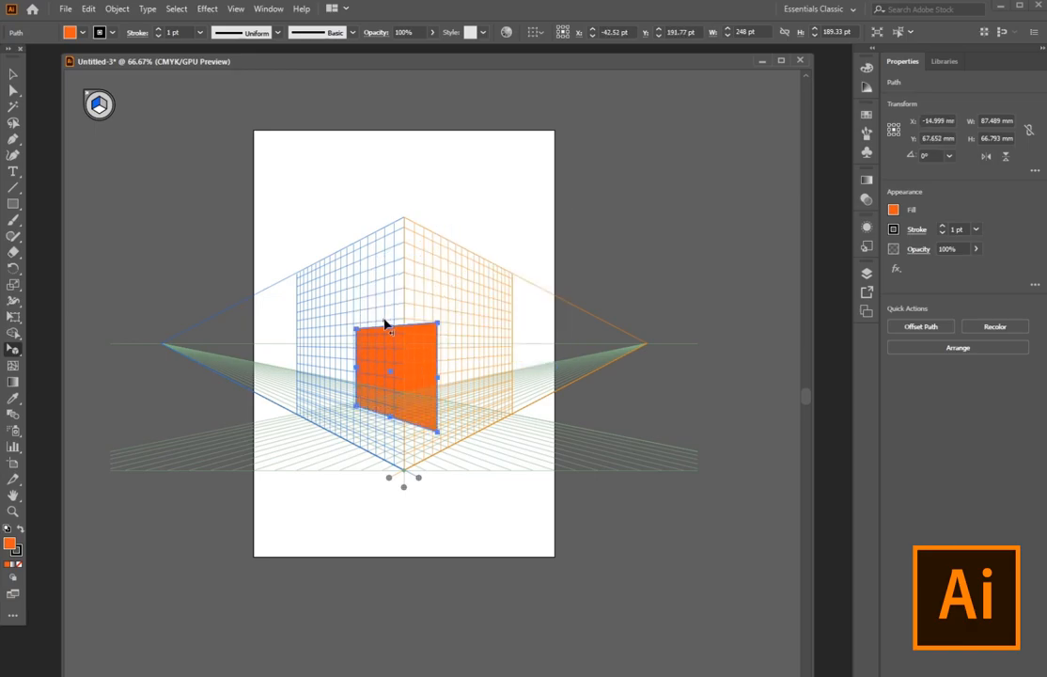
pyautogui.moveTo(408, 370); pyautogui.dragTo(411, 315)
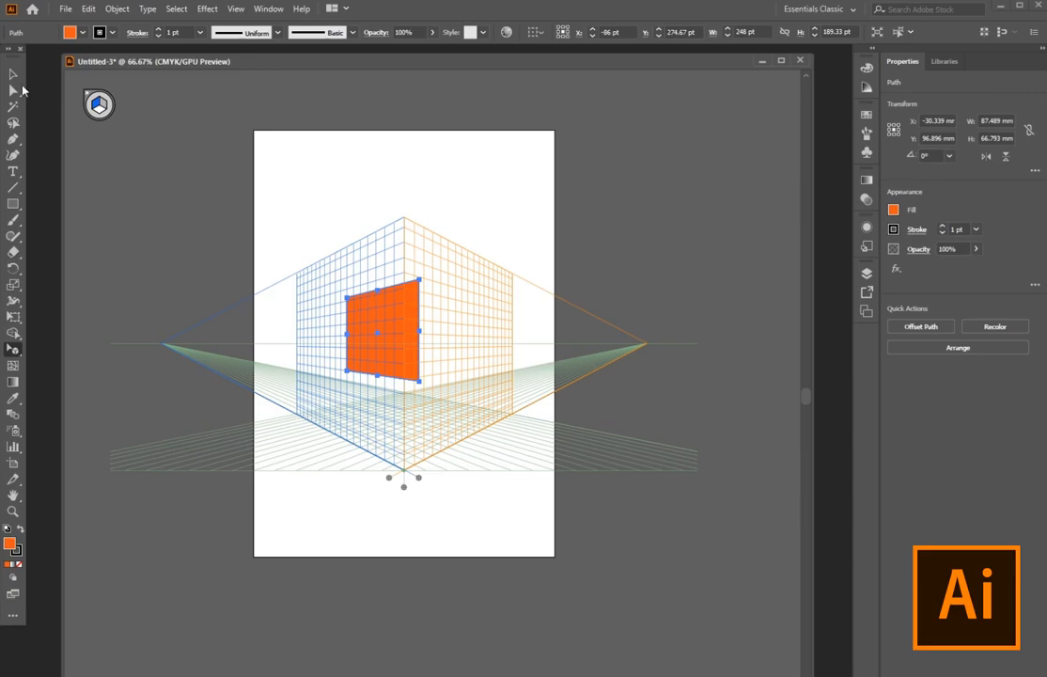
# Hide the perspective grid and delete the orange perspective shape
pyautogui.click(14, 75)
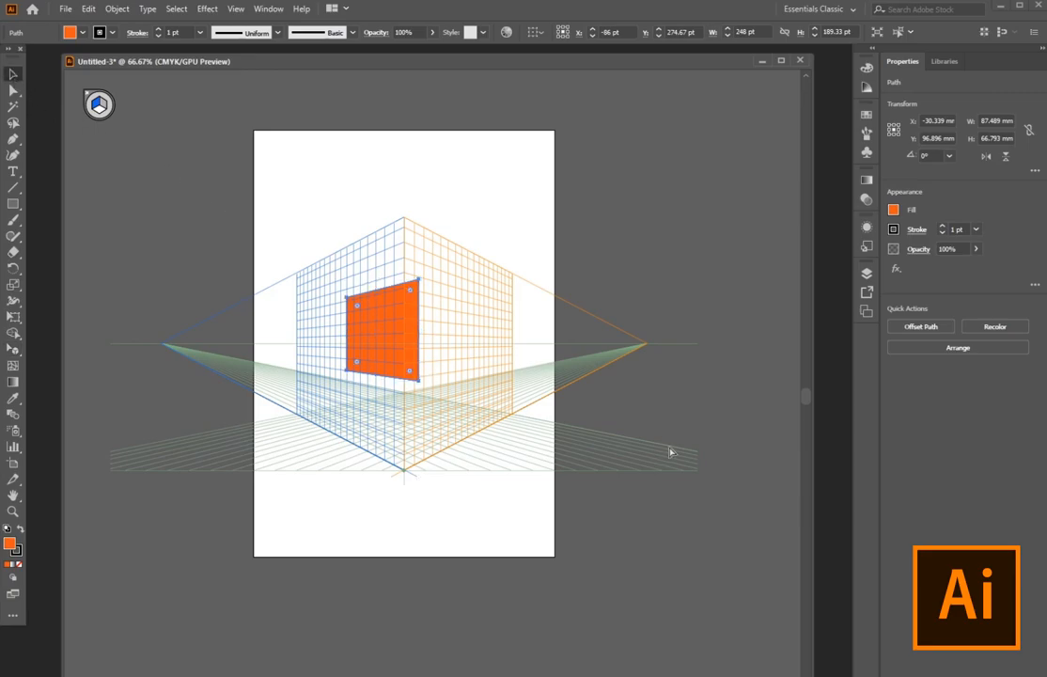
pyautogui.hotkey('ctrl', 'shift', 'i')
pyautogui.click(473, 331)
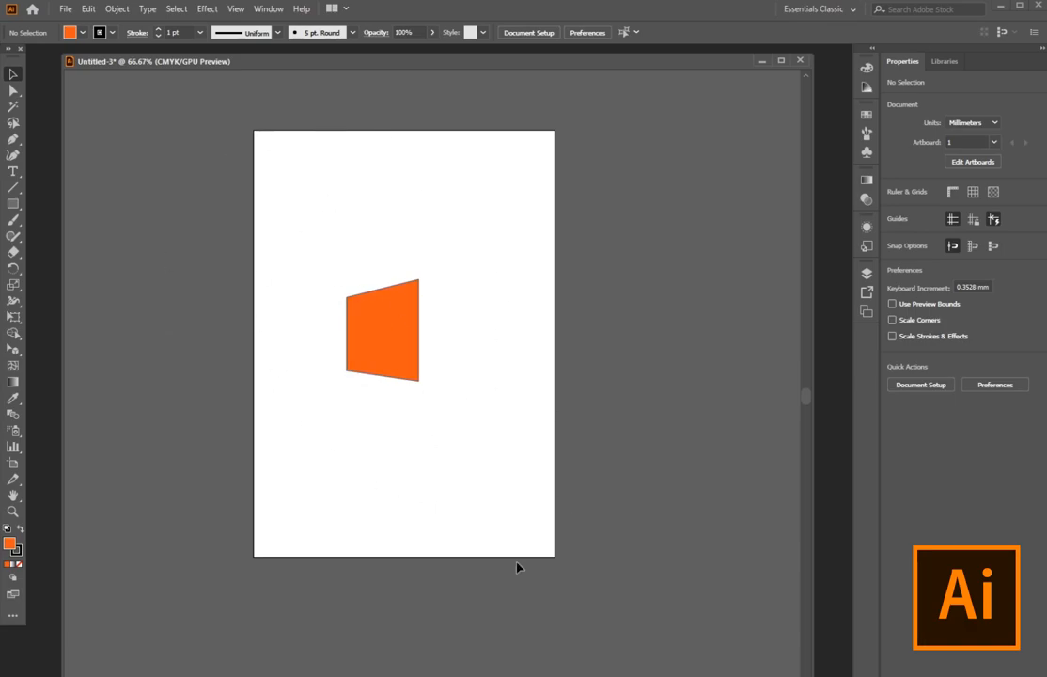
pyautogui.moveTo(335, 227); pyautogui.dragTo(508, 453)
pyautogui.press('Delete')
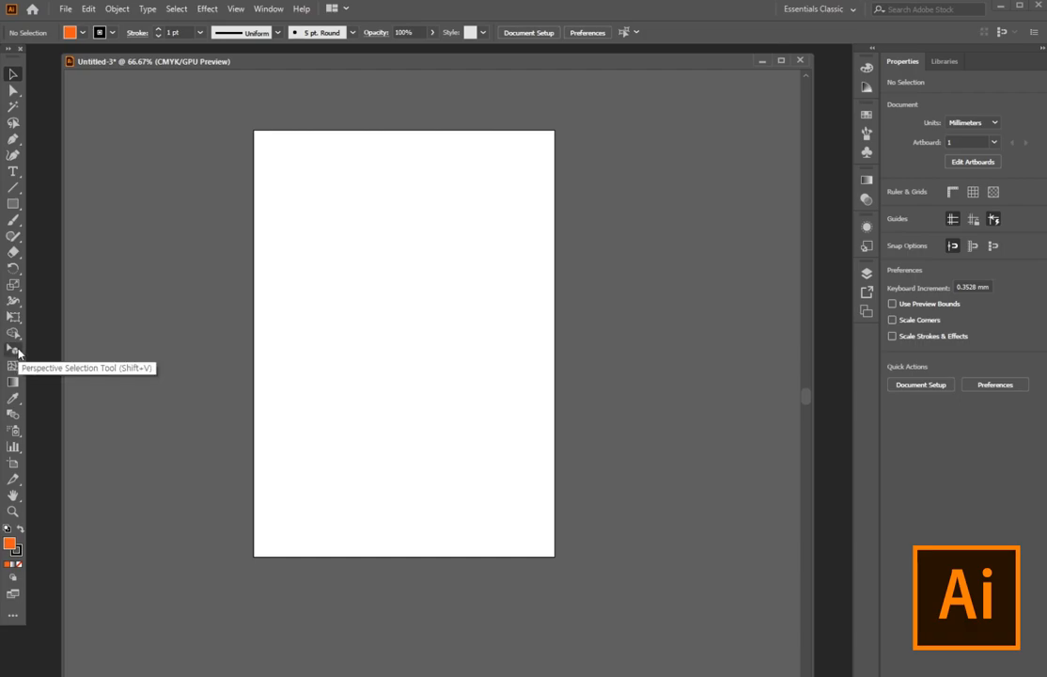
# Bring up the perspective grid with the Perspective Grid tool and hide it again
pyautogui.moveTo(16, 350); pyautogui.dragTo(47, 351)
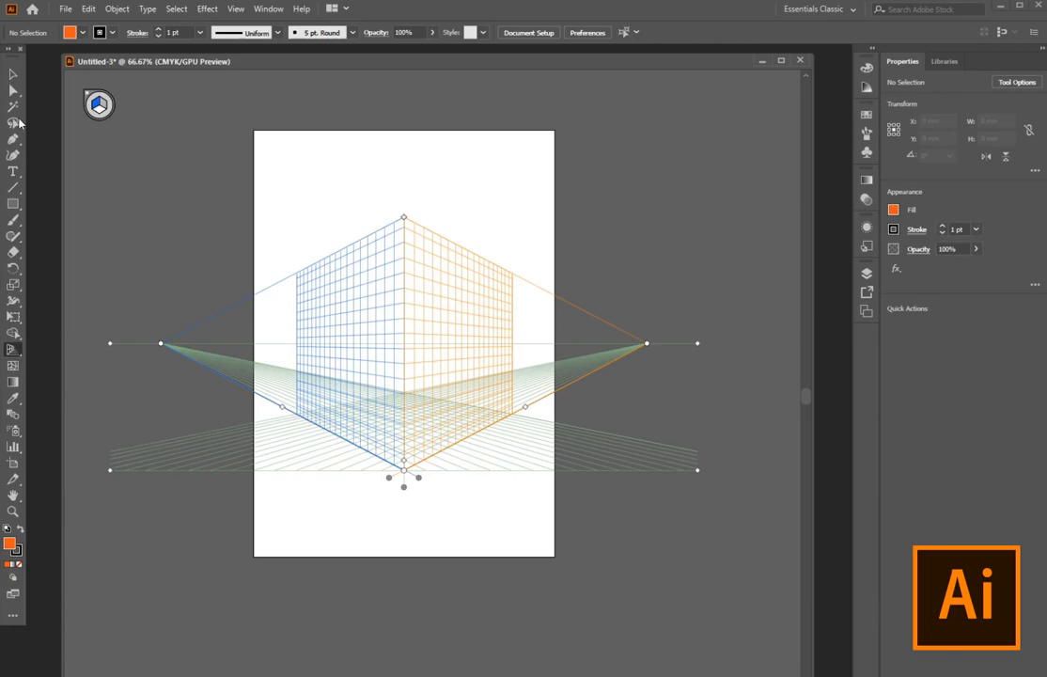
pyautogui.press('v')
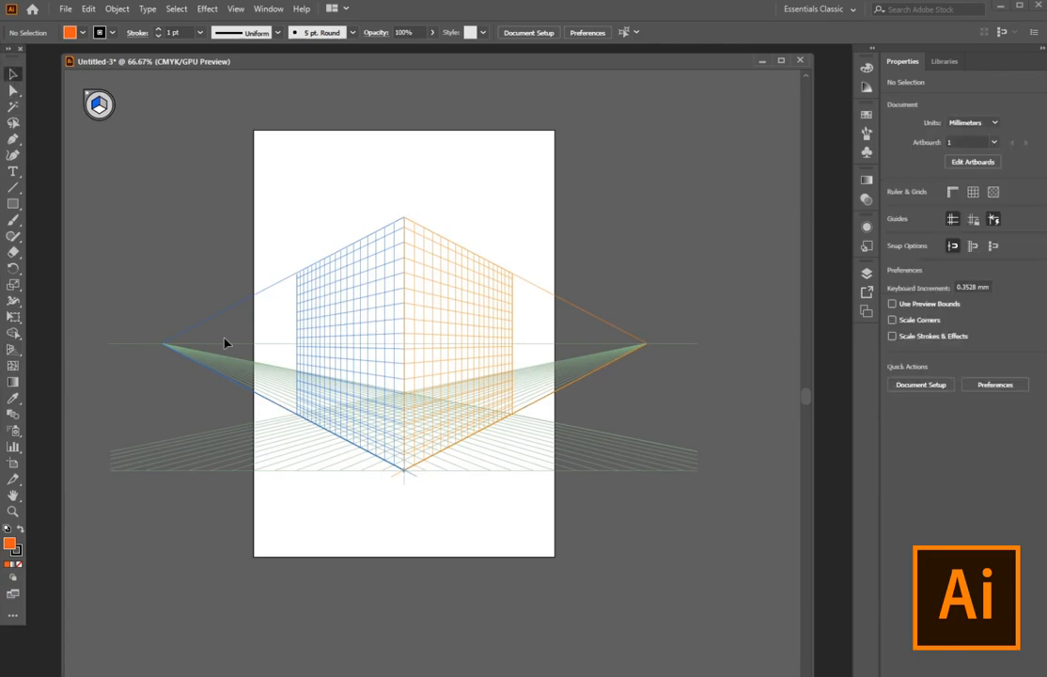
pyautogui.hotkey('ctrl', 'shift', 'i')
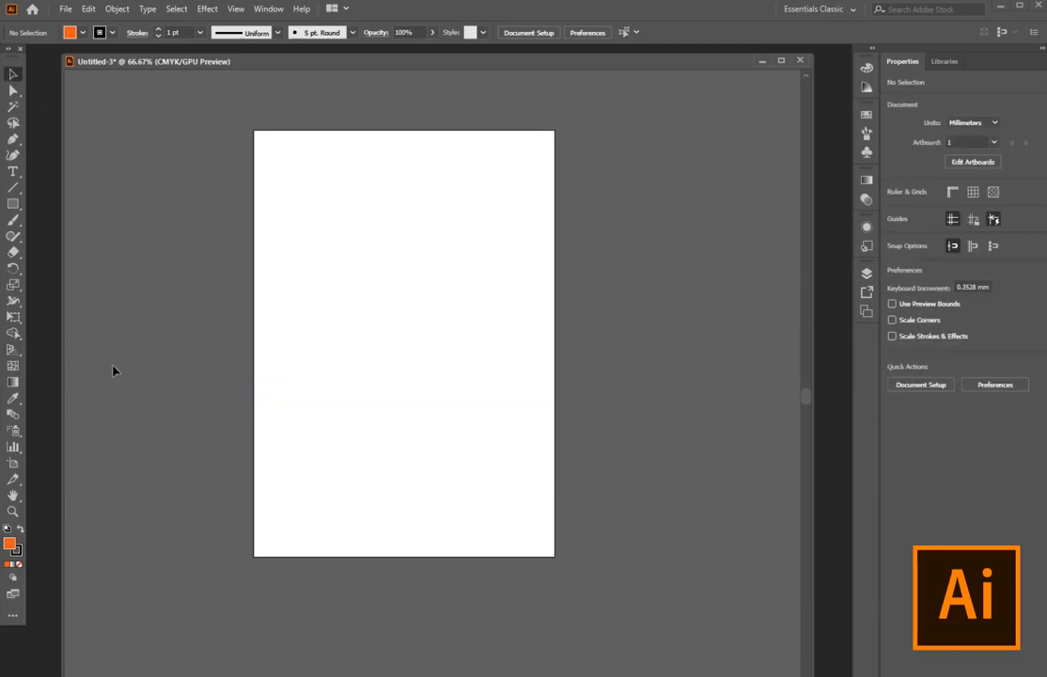
# Draw an orange rectangle about 135 by 120 mm on the artboard's upper half and add five mesh points across it
pyautogui.click(13, 203)
pyautogui.moveTo(311, 174); pyautogui.dragTo(505, 347)
pyautogui.click(12, 367)
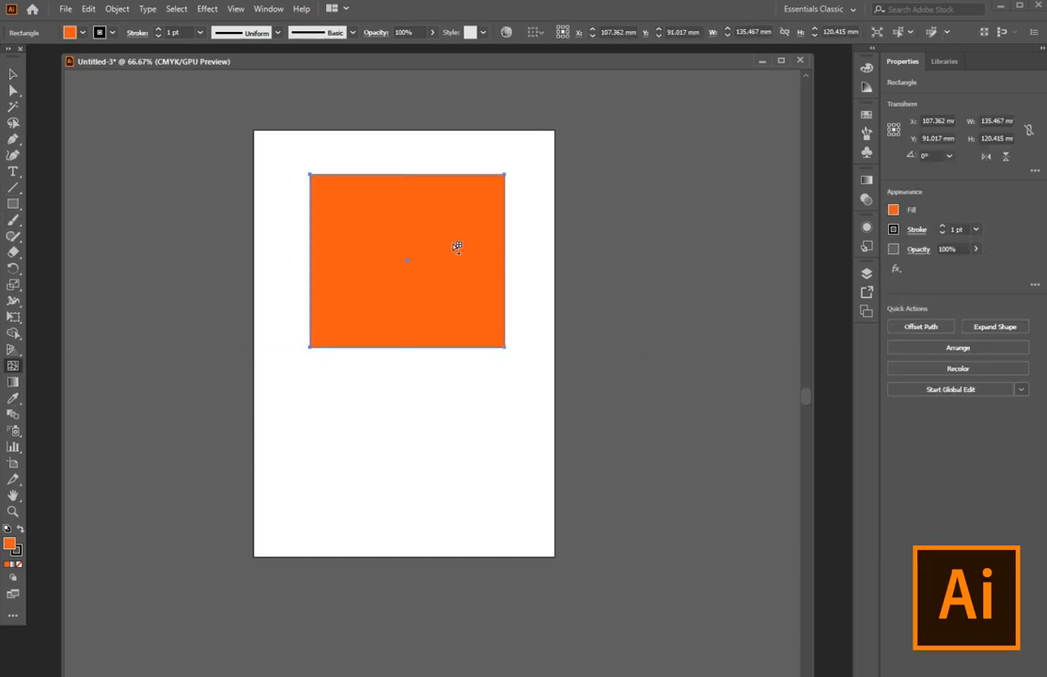
pyautogui.click(454, 243)
pyautogui.click(339, 221)
pyautogui.click(396, 279)
pyautogui.click(350, 318)
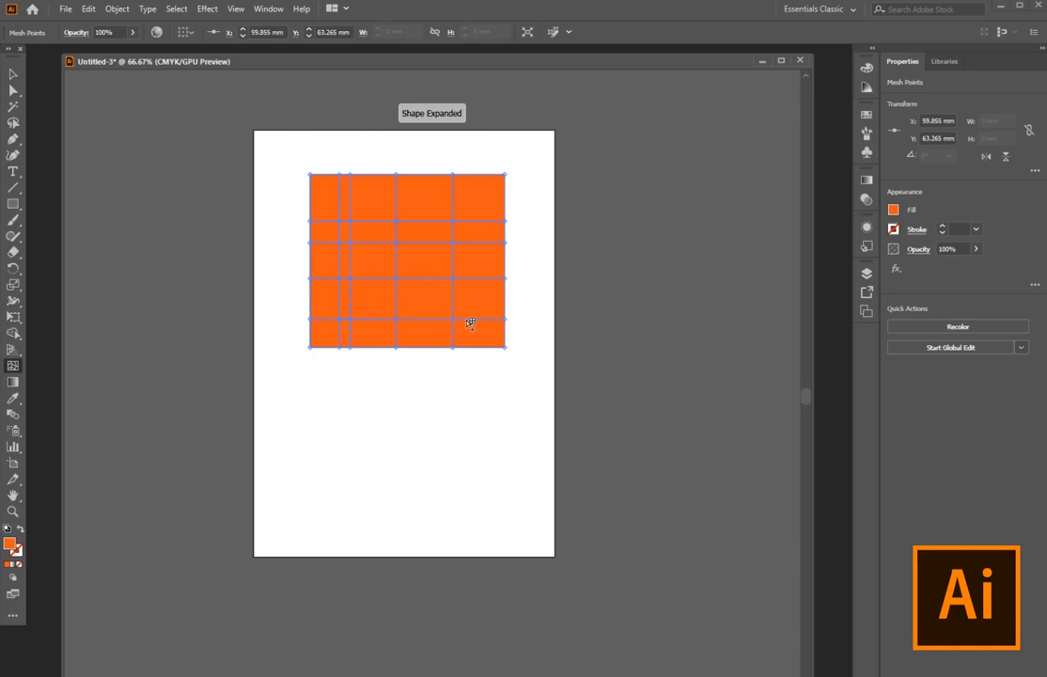
pyautogui.click(478, 337)
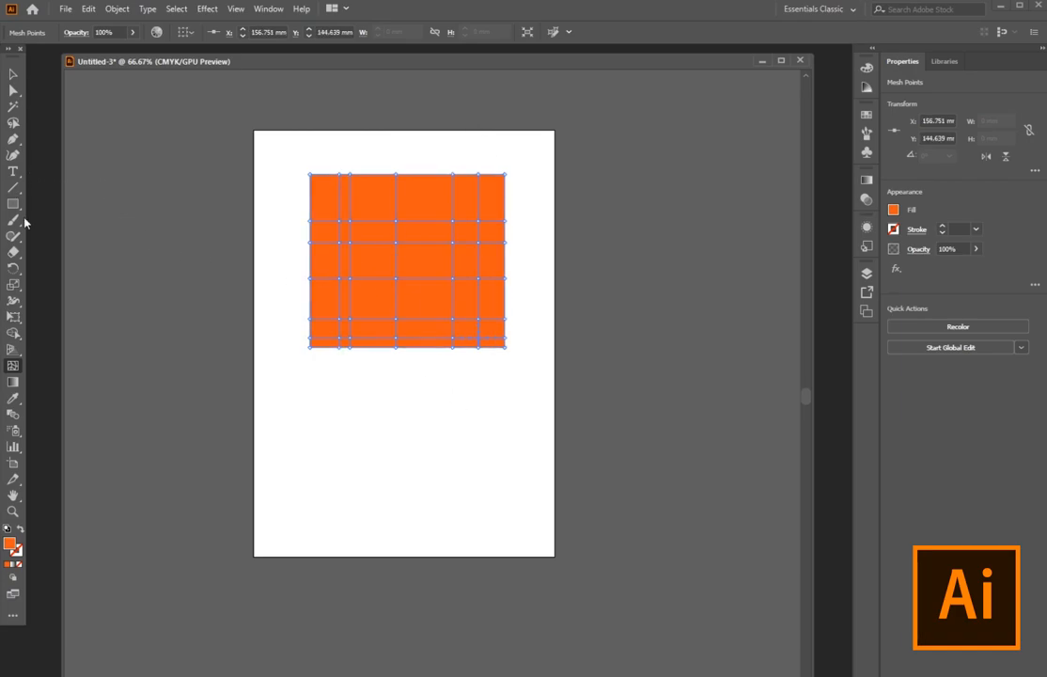
# Draw an orange circle about 135 mm in diameter below the rectangle and add three mesh points inside it
pyautogui.moveTo(18, 205); pyautogui.dragTo(70, 236)
pyautogui.moveTo(326, 401); pyautogui.dragTo(520, 586)
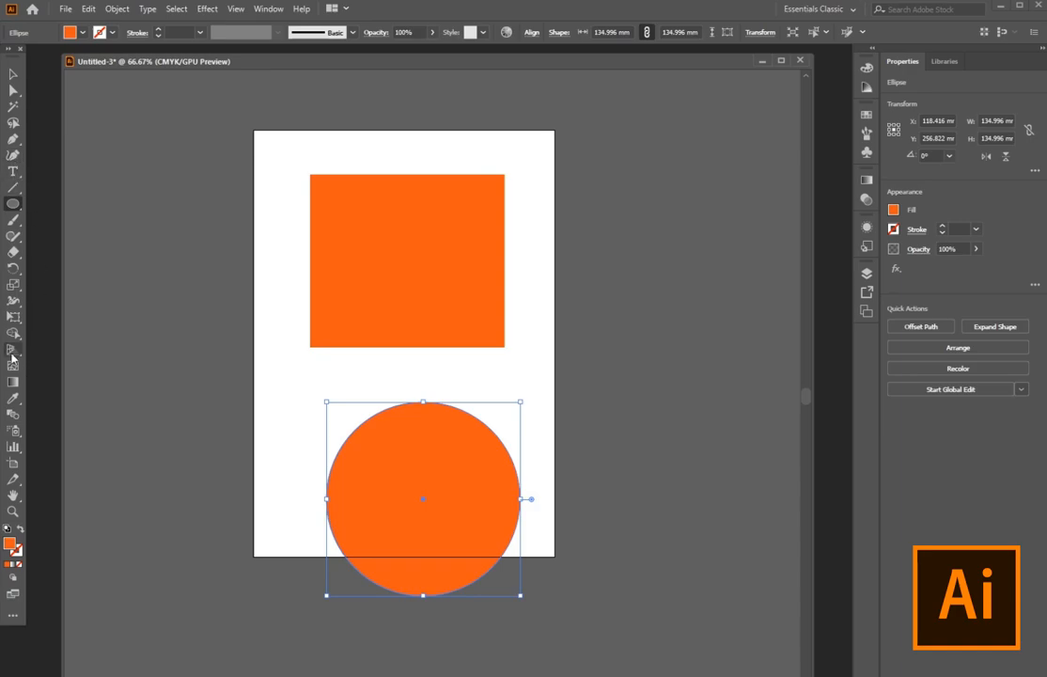
pyautogui.click(13, 367)
pyautogui.click(443, 457)
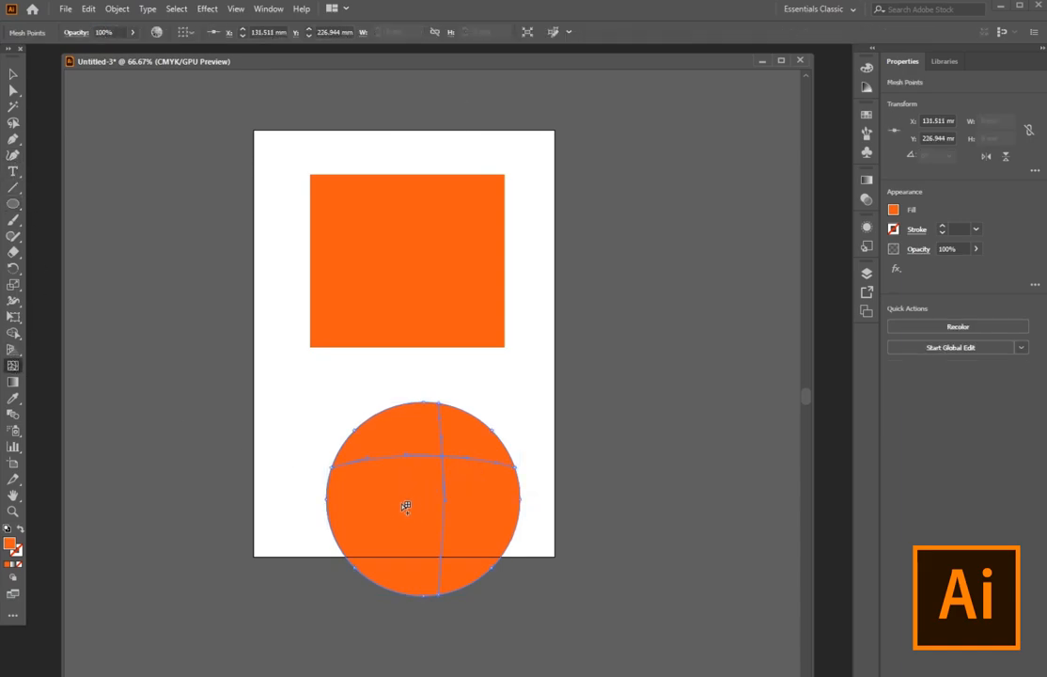
pyautogui.click(429, 504)
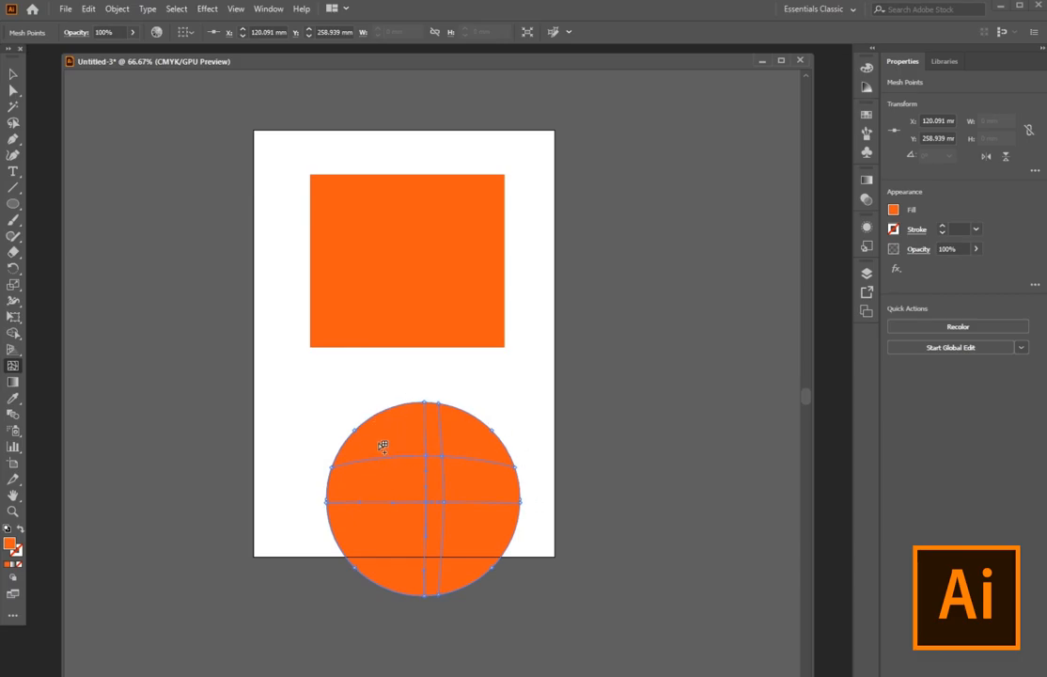
pyautogui.click(377, 486)
# Delete the meshed circle below the rectangle
pyautogui.click(13, 74)
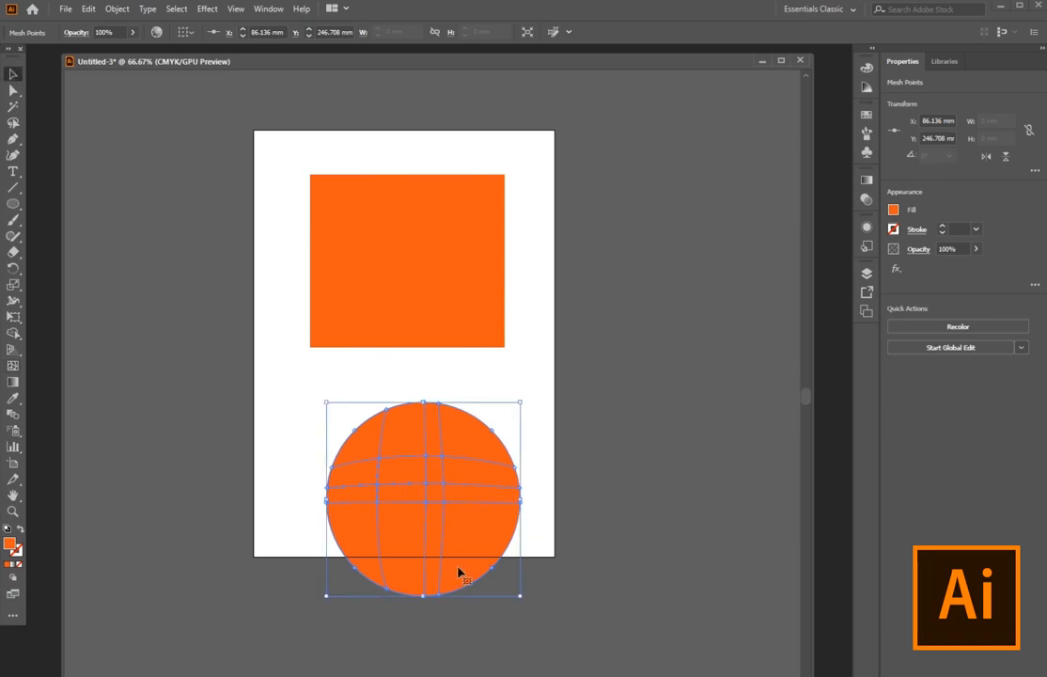
pyautogui.click(461, 531)
pyautogui.press('Delete')
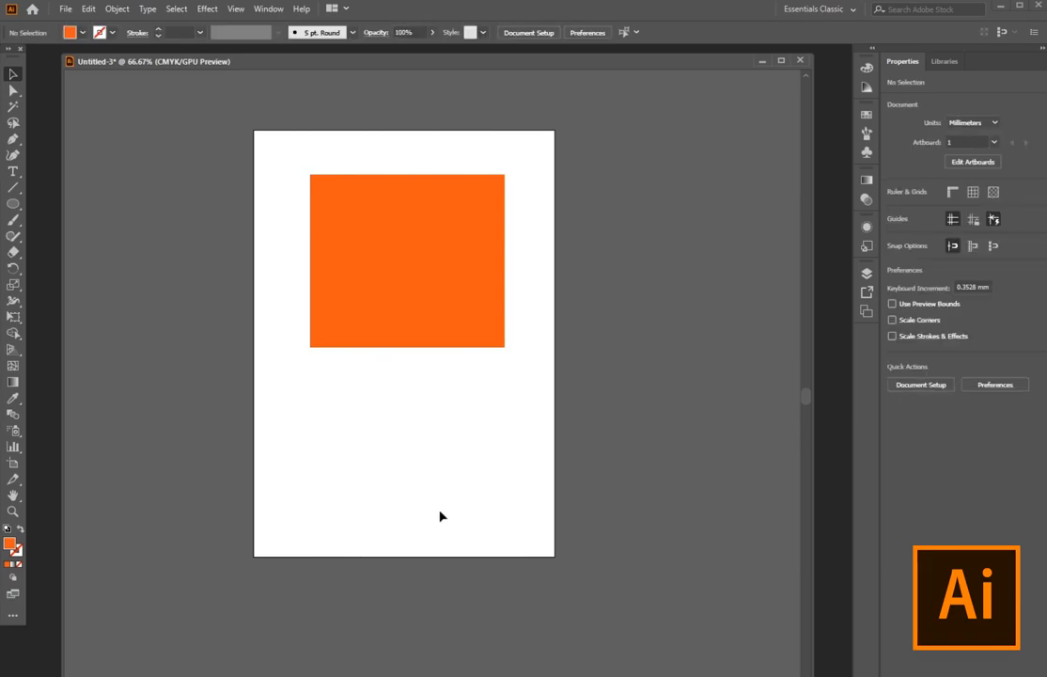
pyautogui.click(12, 382)
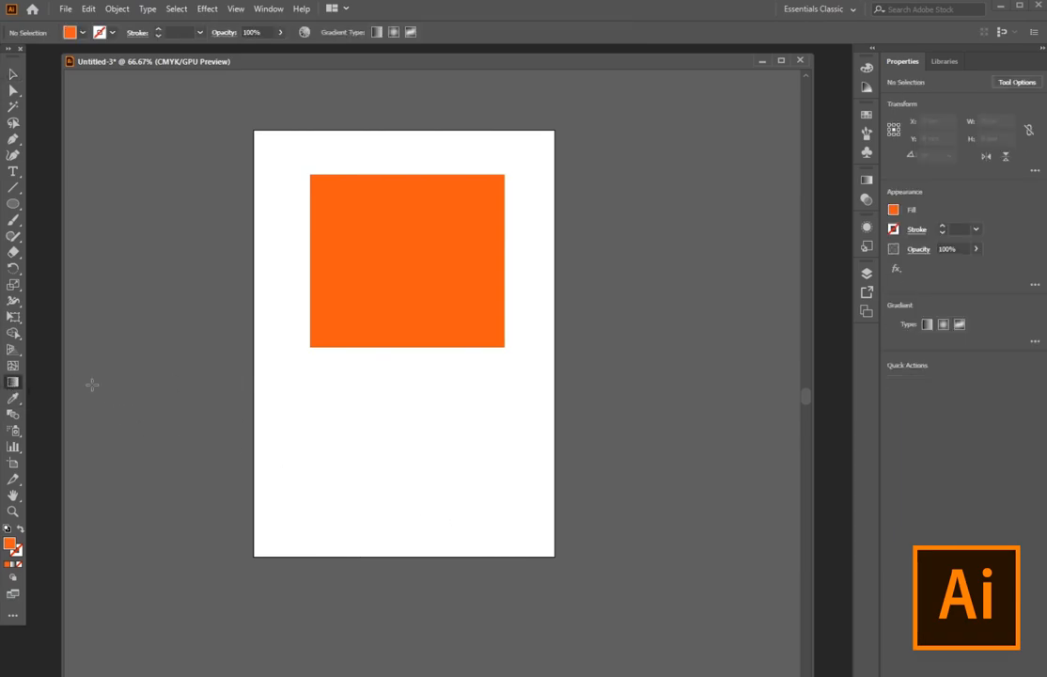
pyautogui.click(72, 32)
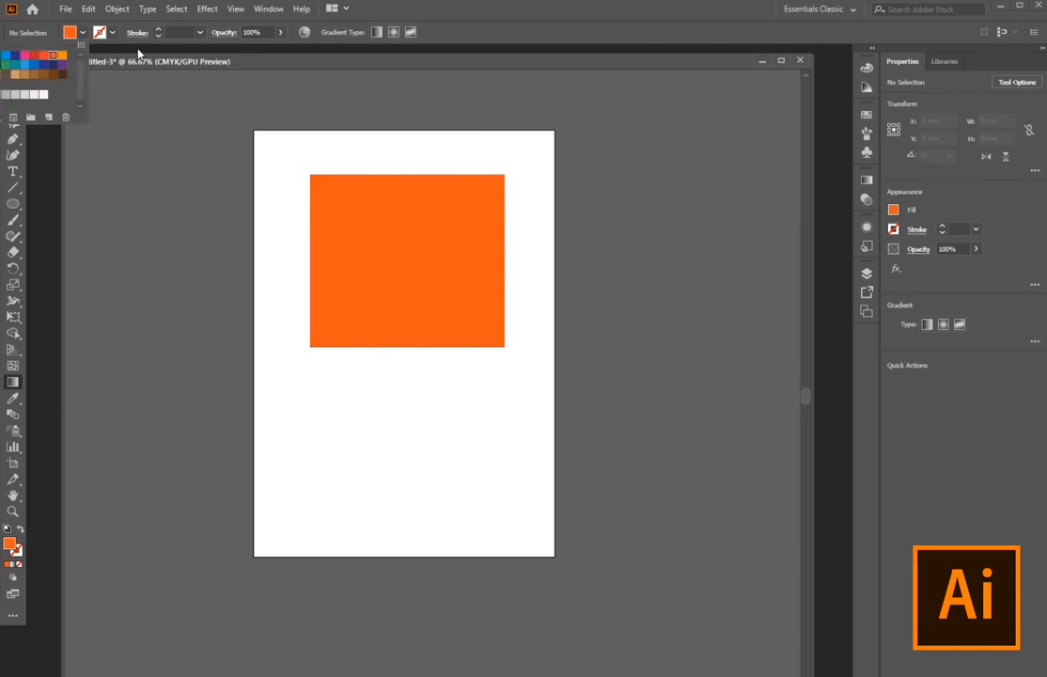
pyautogui.click(73, 35)
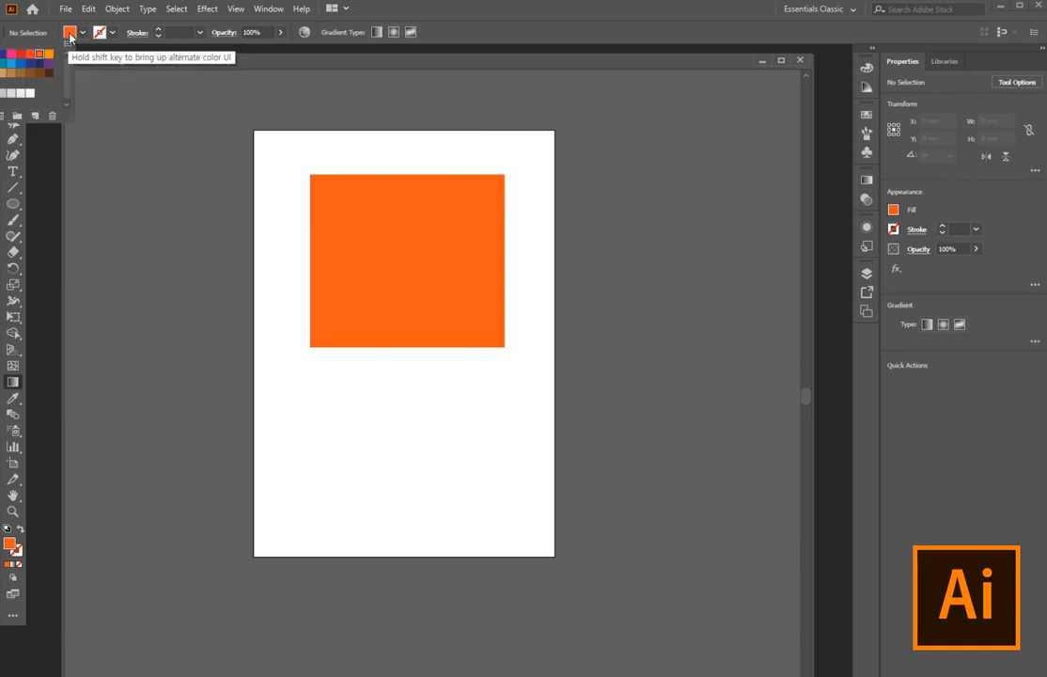
pyautogui.press('Escape')
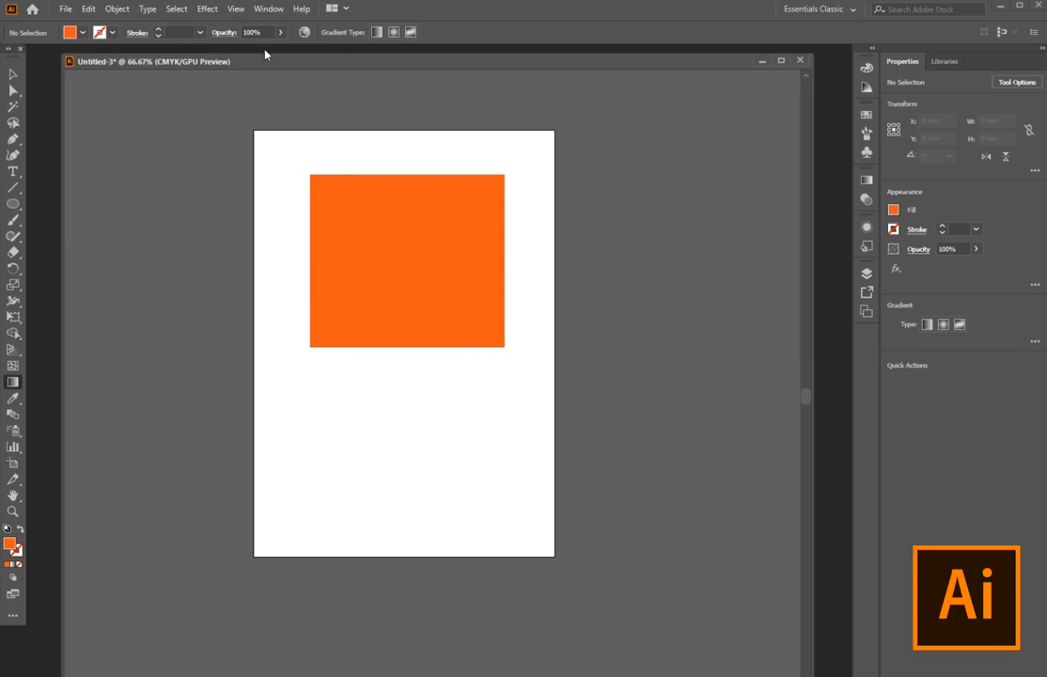
pyautogui.doubleClick(12, 544)
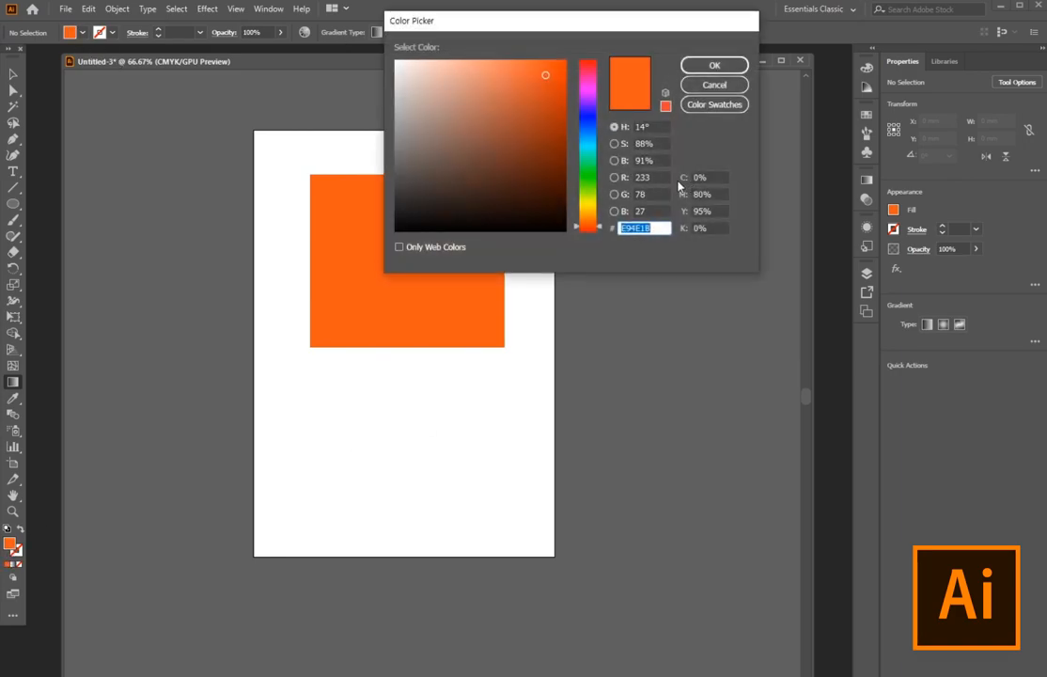
pyautogui.click(717, 86)
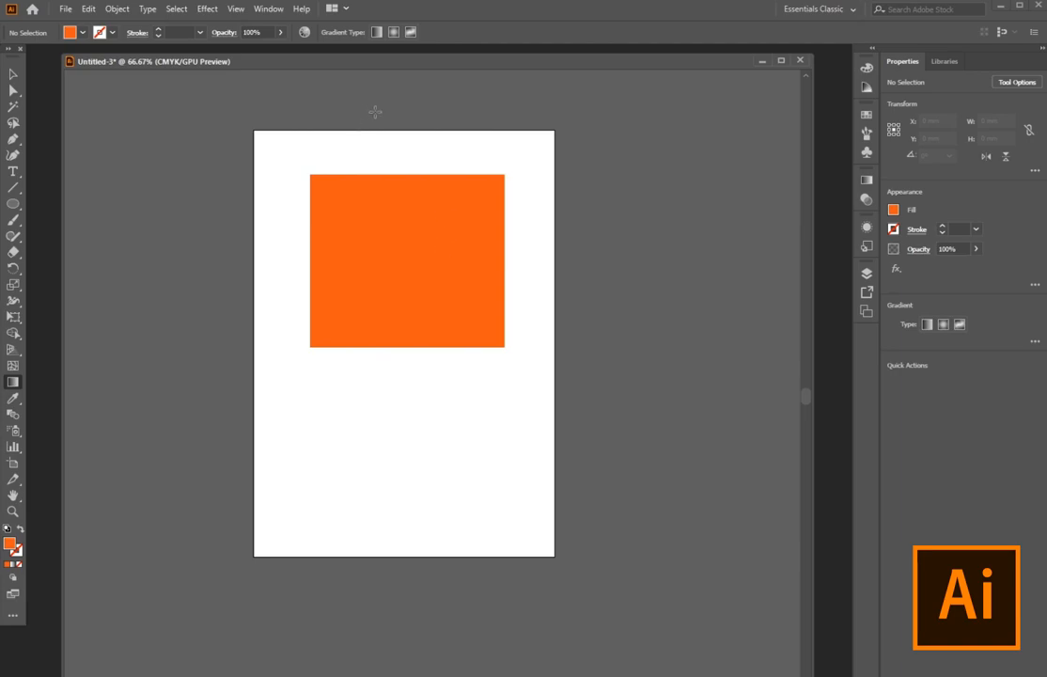
# Apply a linear gradient as the current fill and set its white starting stop to CMYK blue with C 91.76, M 74.51, Y 0, K 0
pyautogui.click(270, 9)
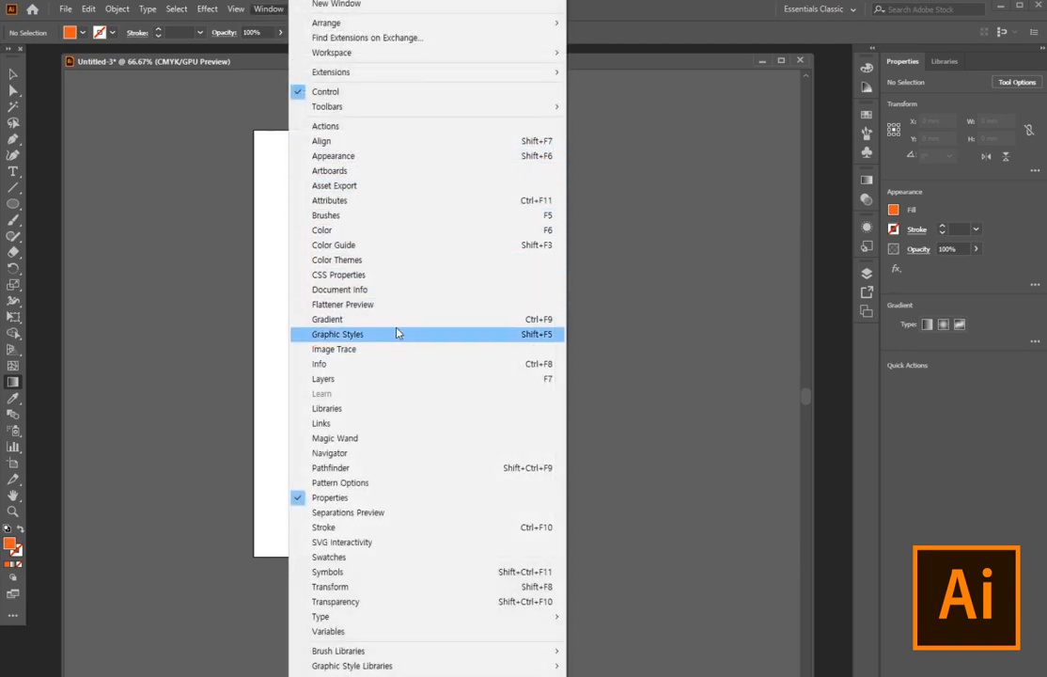
pyautogui.click(366, 323)
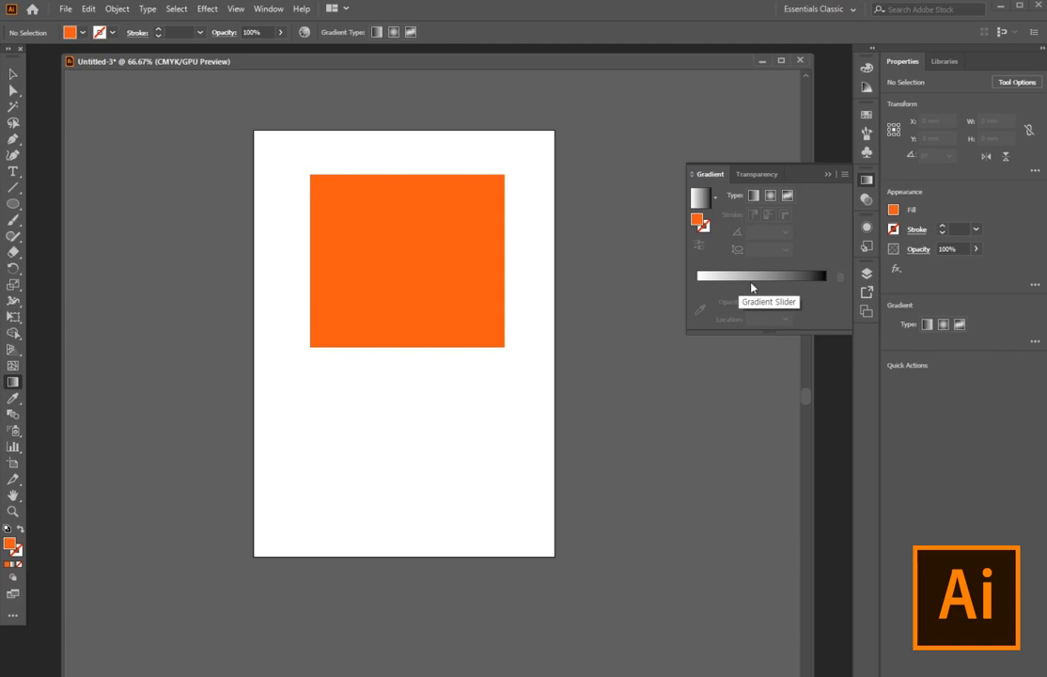
pyautogui.click(714, 281)
pyautogui.doubleClick(696, 284)
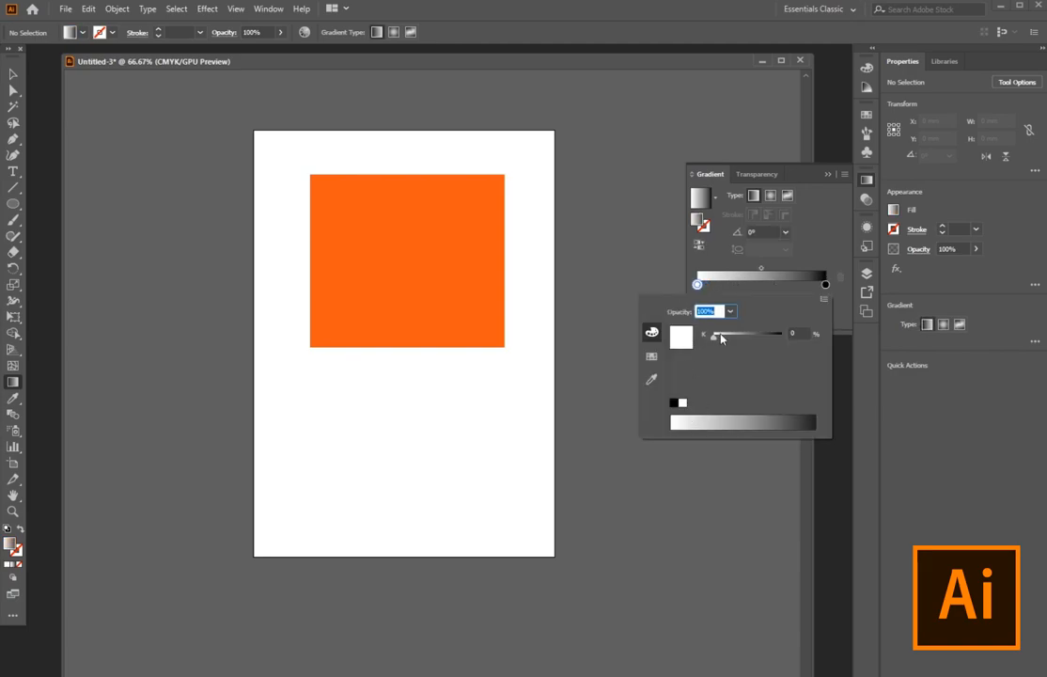
pyautogui.click(824, 299)
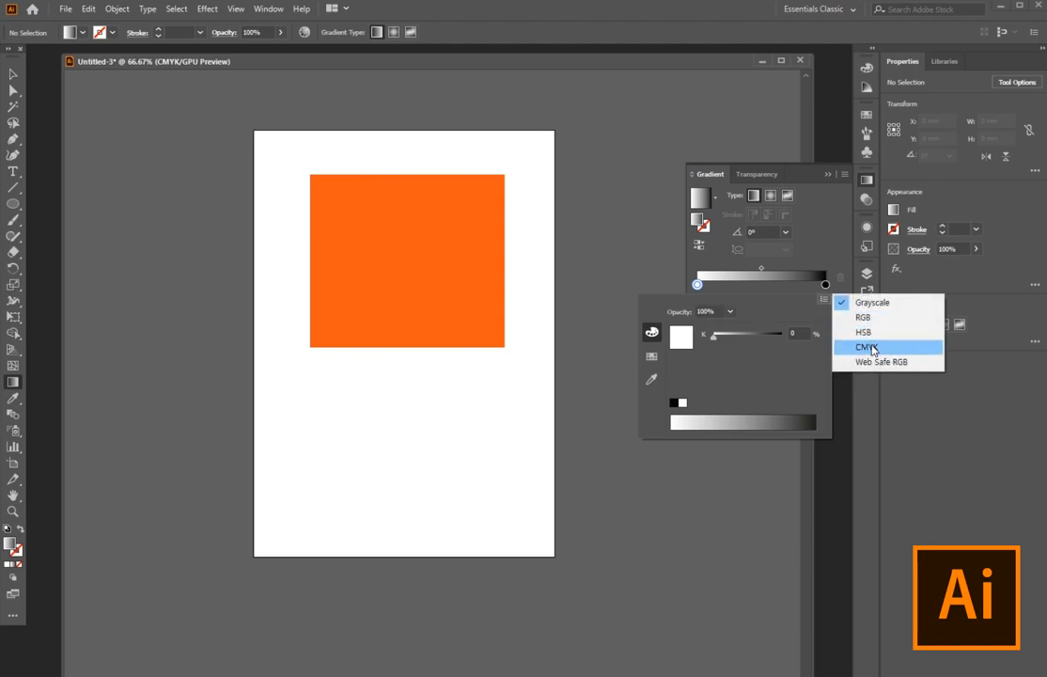
pyautogui.click(846, 349)
pyautogui.click(780, 414)
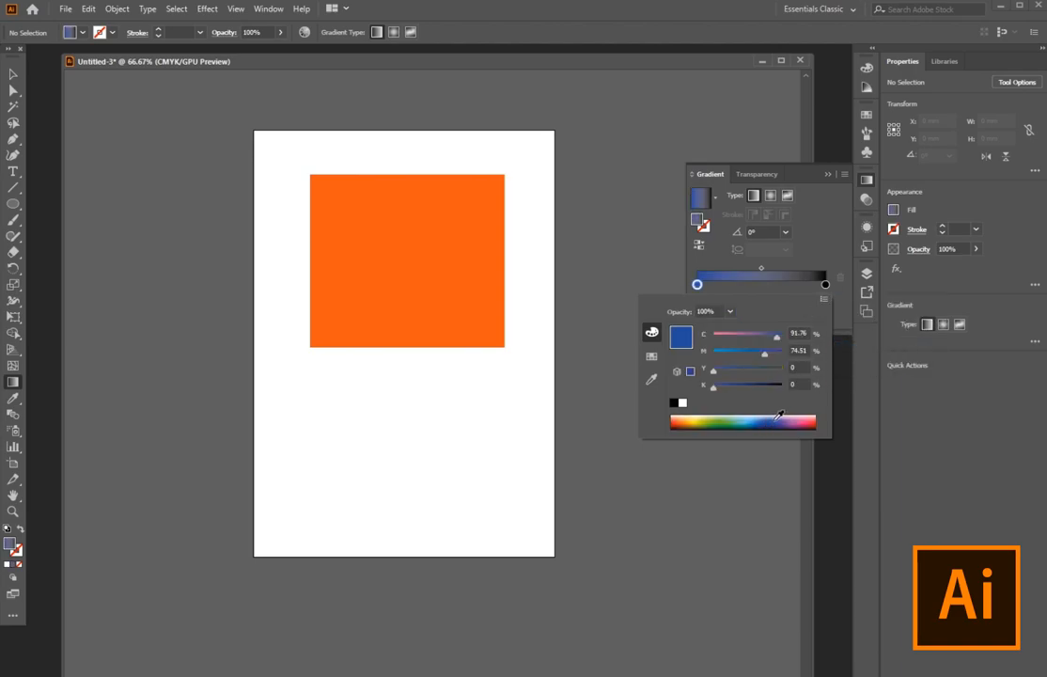
pyautogui.click(804, 171)
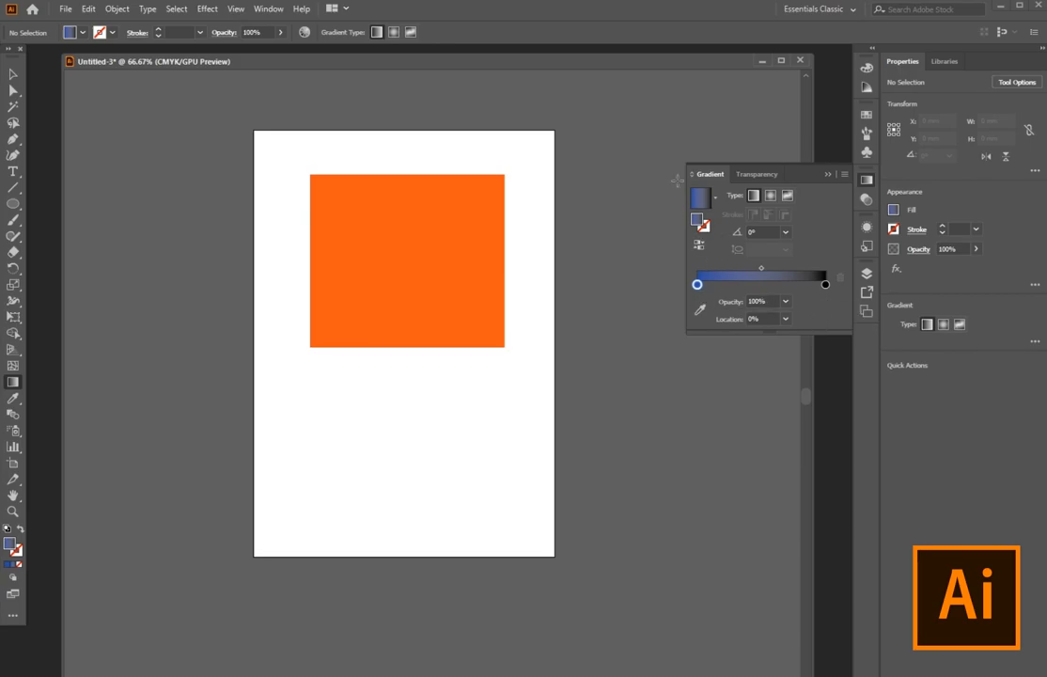
# Float the swatches beside the gradient settings and save the blue-to-black gradient as a new swatch
pyautogui.click(257, 13)
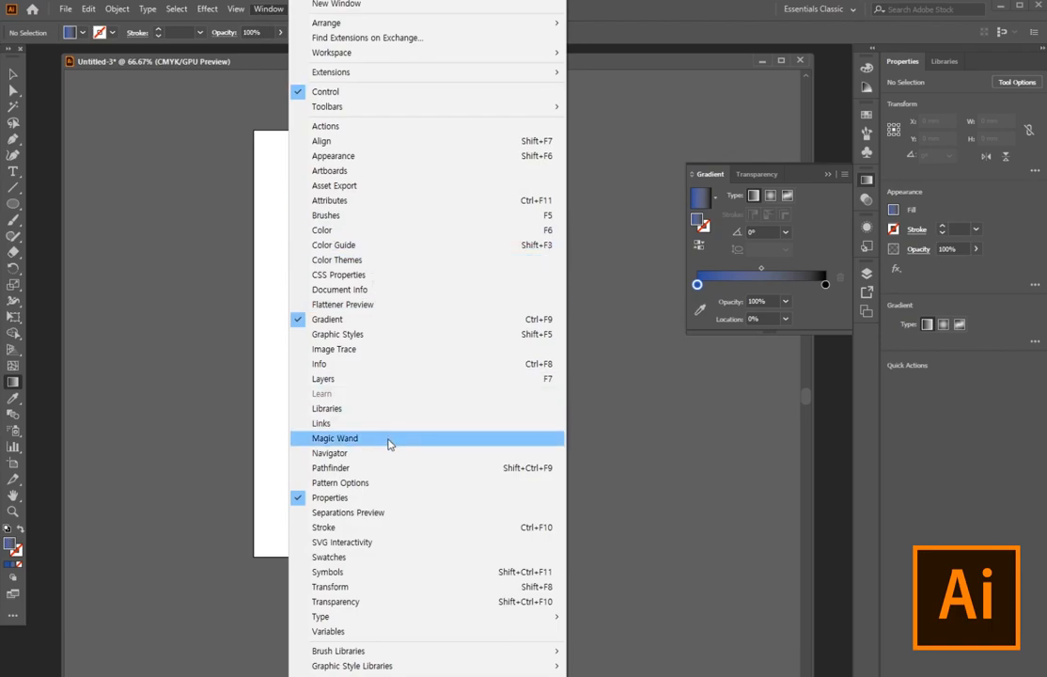
pyautogui.click(340, 558)
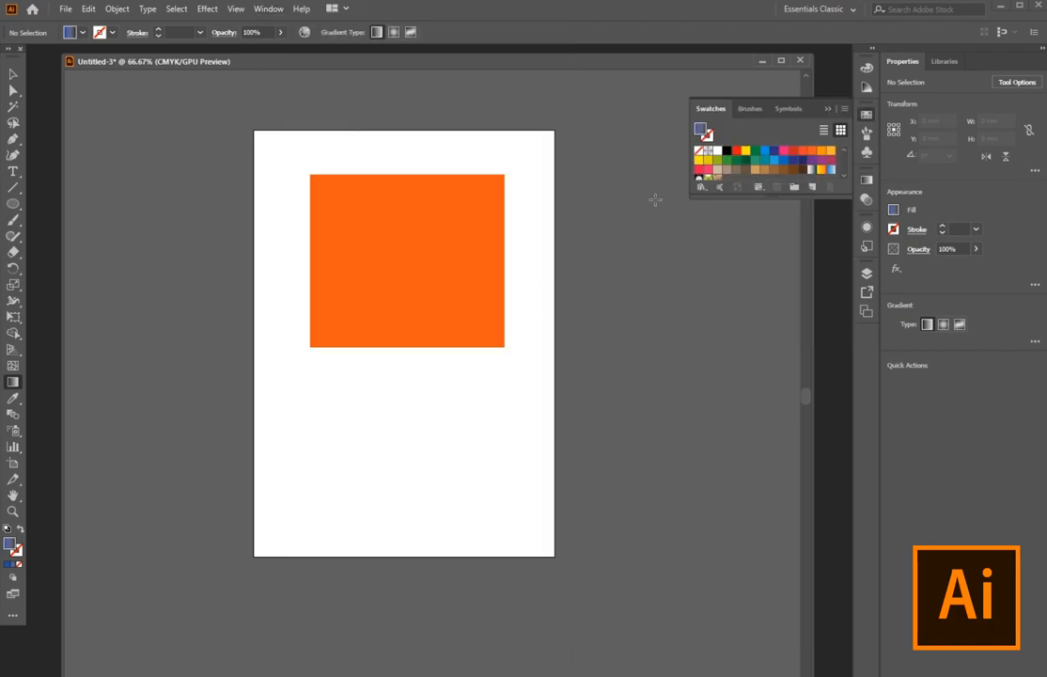
pyautogui.moveTo(712, 108); pyautogui.dragTo(570, 88)
pyautogui.click(266, 9)
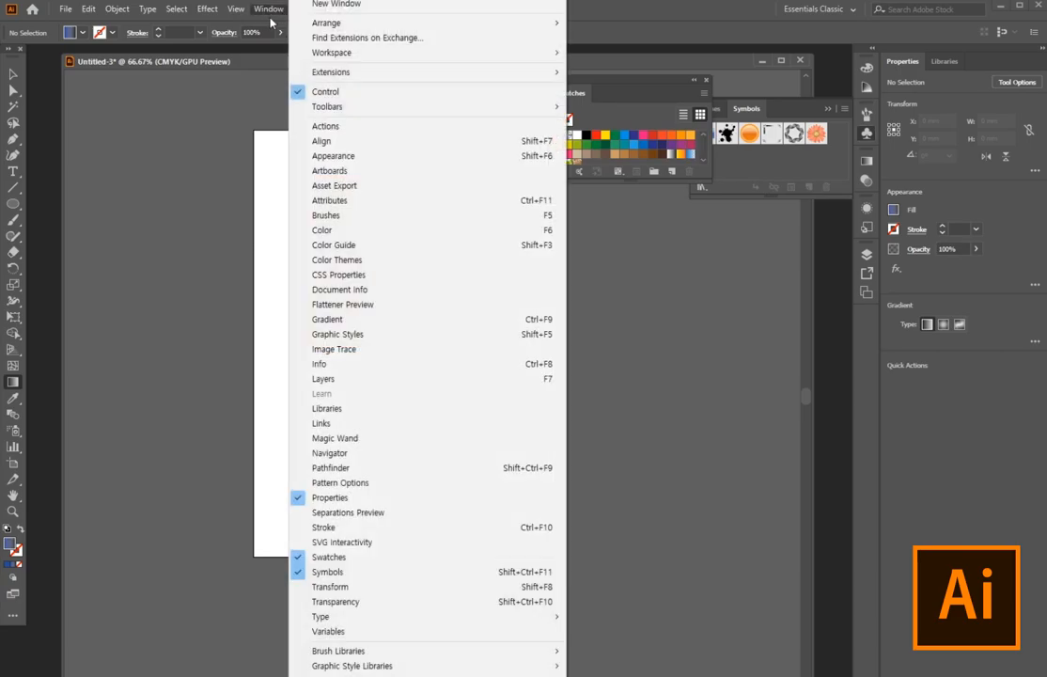
pyautogui.click(324, 319)
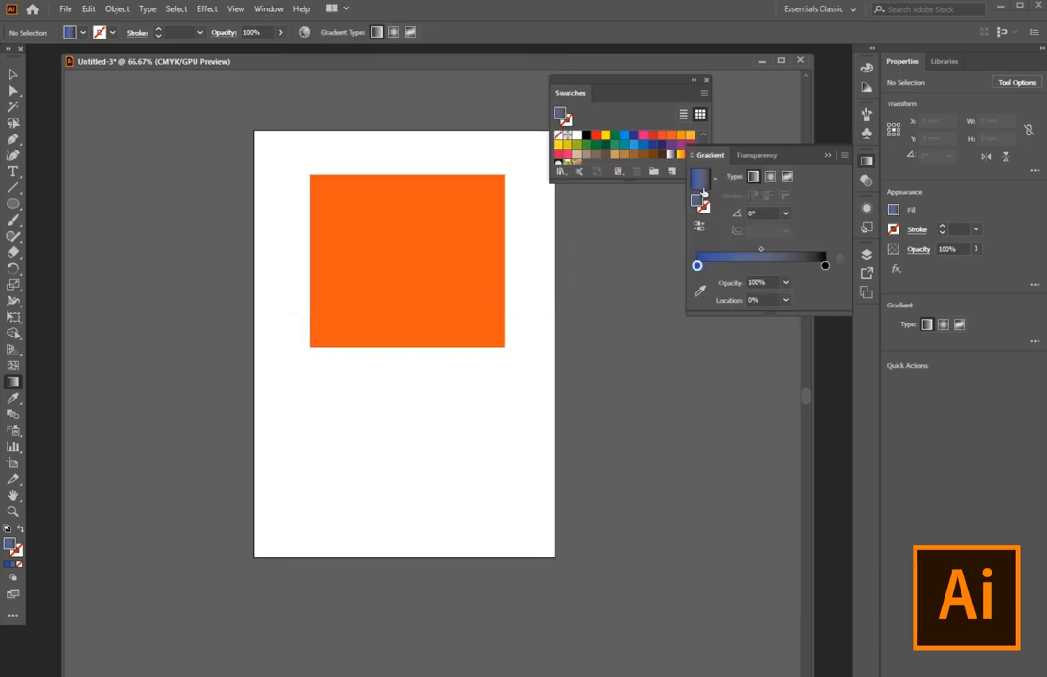
pyautogui.scroll(-2, 600, 152)
pyautogui.scroll(1, 600, 152)
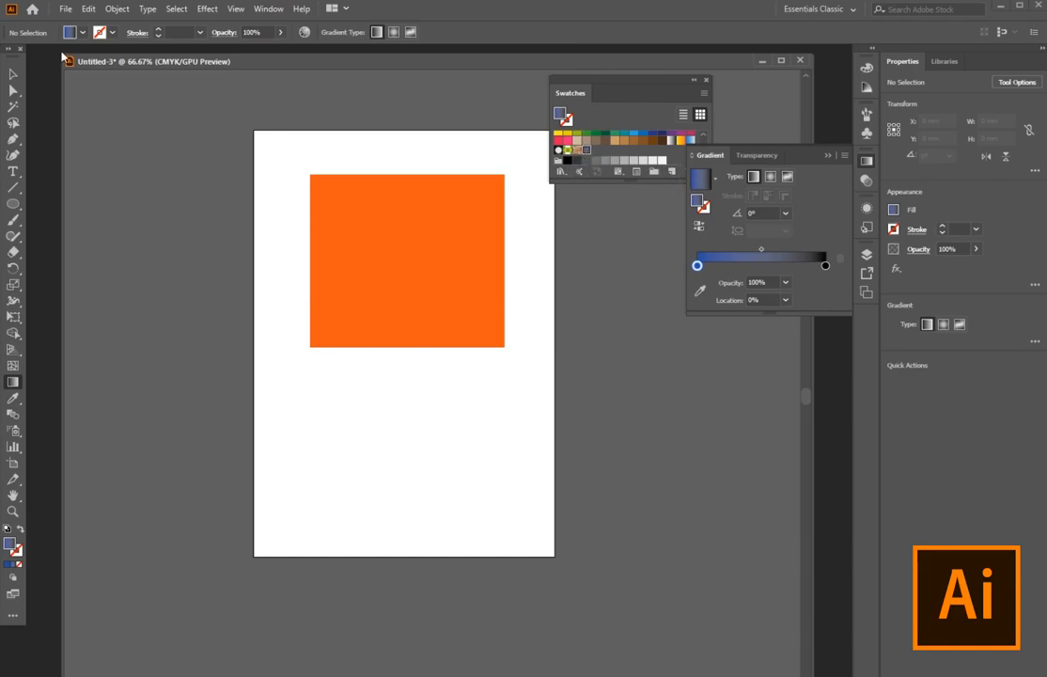
# Clear all artwork and draw a gradient-filled rectangle about 141 by 115 mm on the artboard's upper half
pyautogui.click(82, 32)
pyautogui.press('v')
pyautogui.click(452, 253)
pyautogui.click(568, 410)
pyautogui.hotkey('ctrl', 'a')
pyautogui.press('Delete')
pyautogui.moveTo(13, 203); pyautogui.dragTo(81, 209)
pyautogui.moveTo(308, 188); pyautogui.dragTo(511, 353)
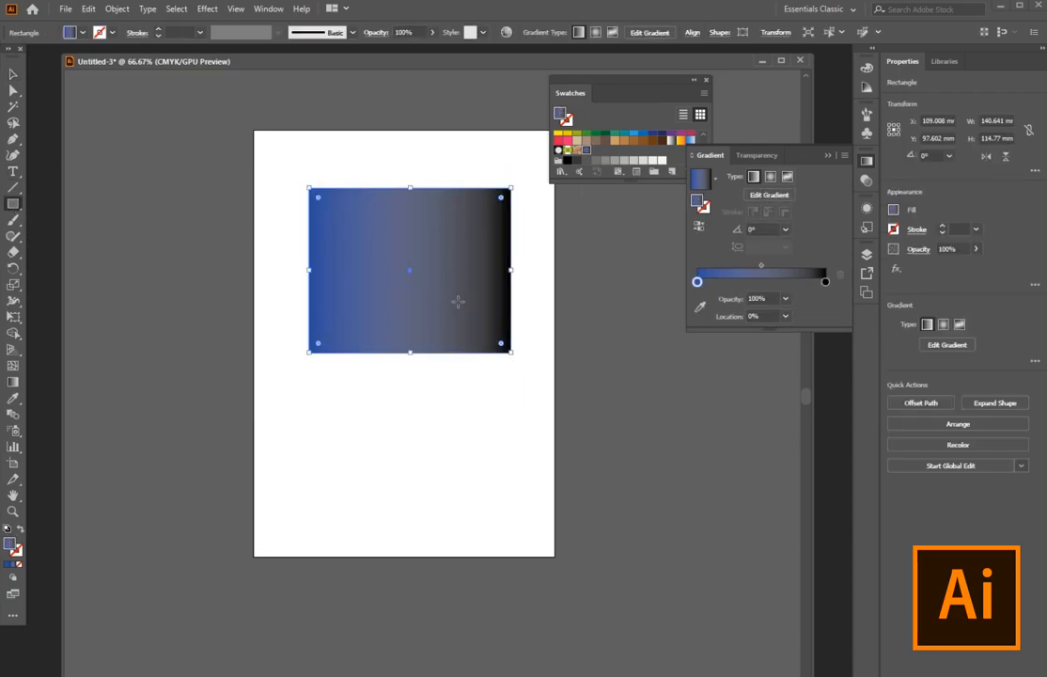
# Fill the rectangle with green, reapply the saved blue-to-black gradient swatch, and move it over the artboard's upper-left corner
pyautogui.click(82, 32)
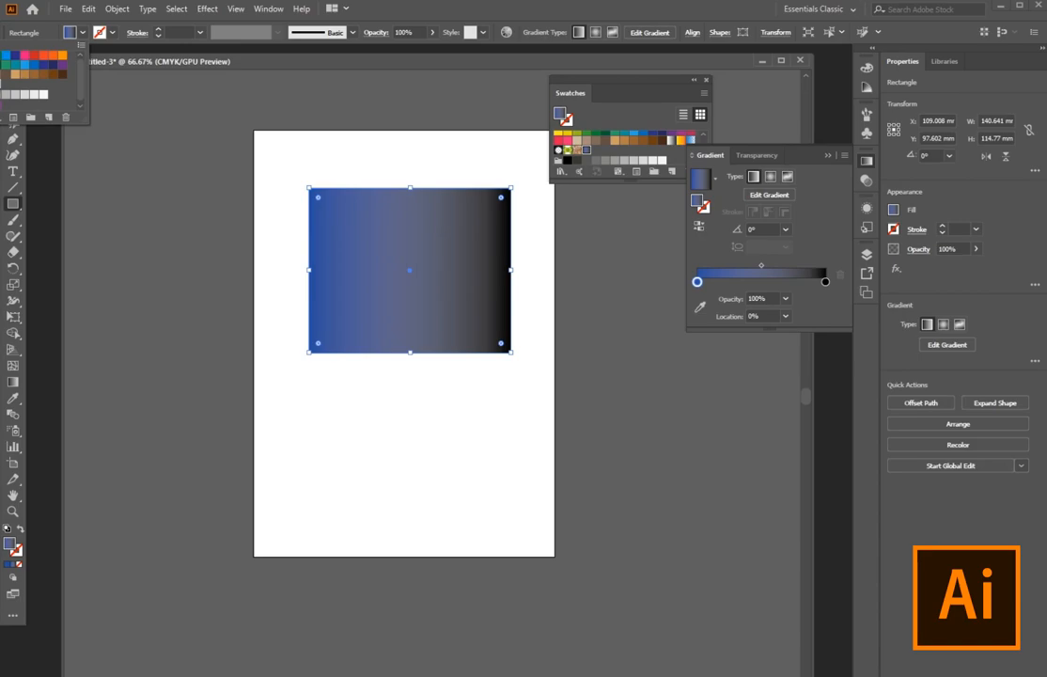
pyautogui.click(6, 64)
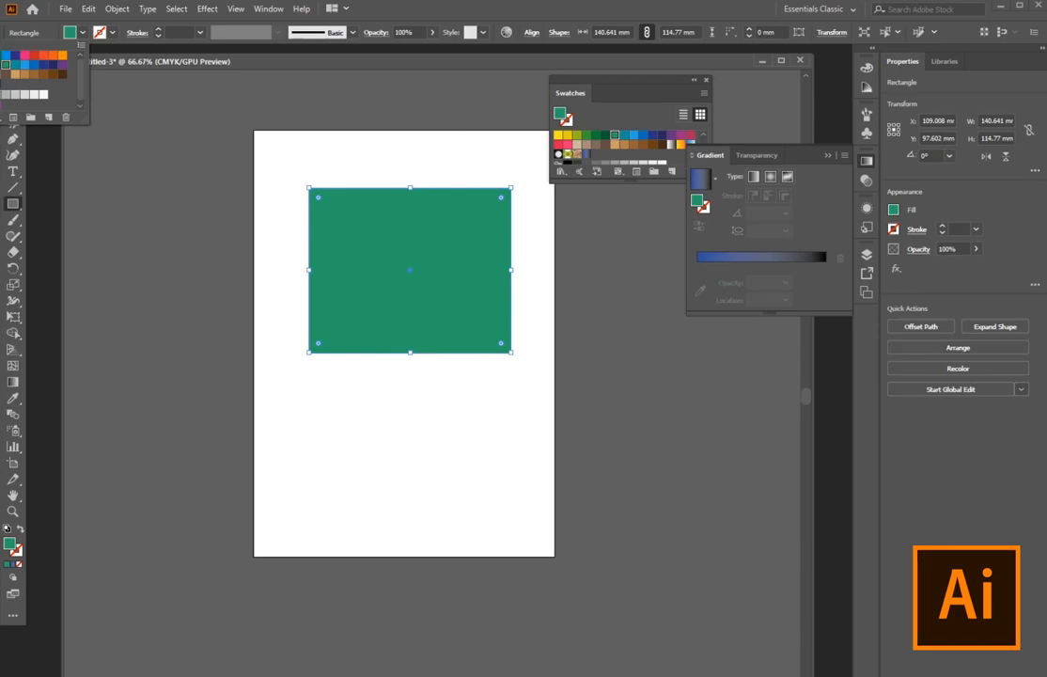
pyautogui.click(1, 85)
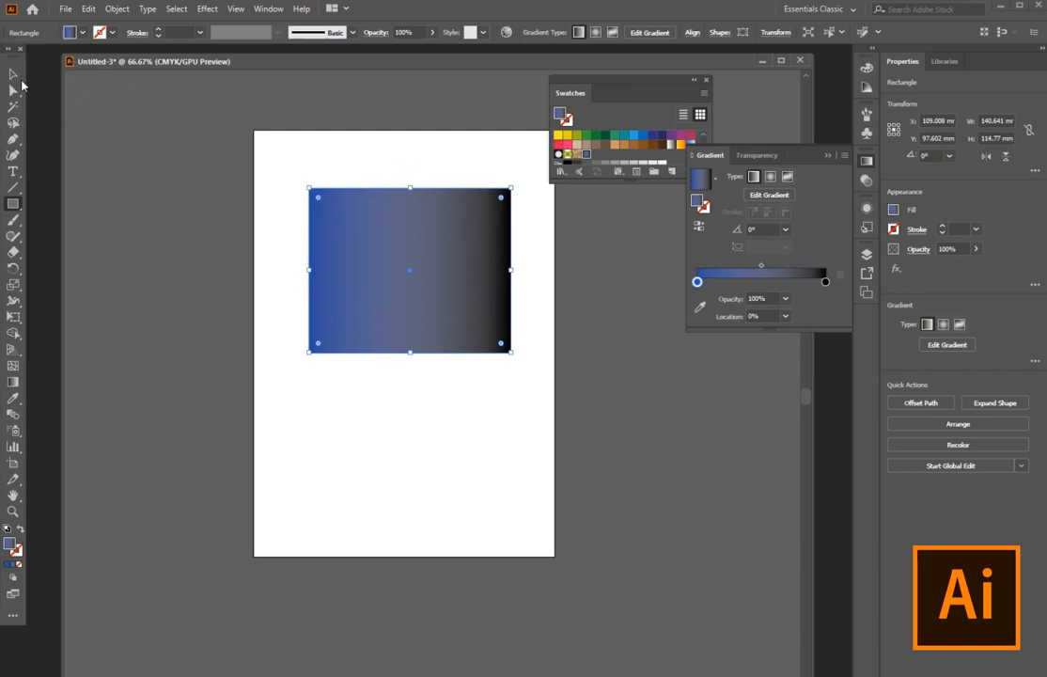
pyautogui.click(13, 73)
pyautogui.moveTo(362, 292); pyautogui.dragTo(154, 185)
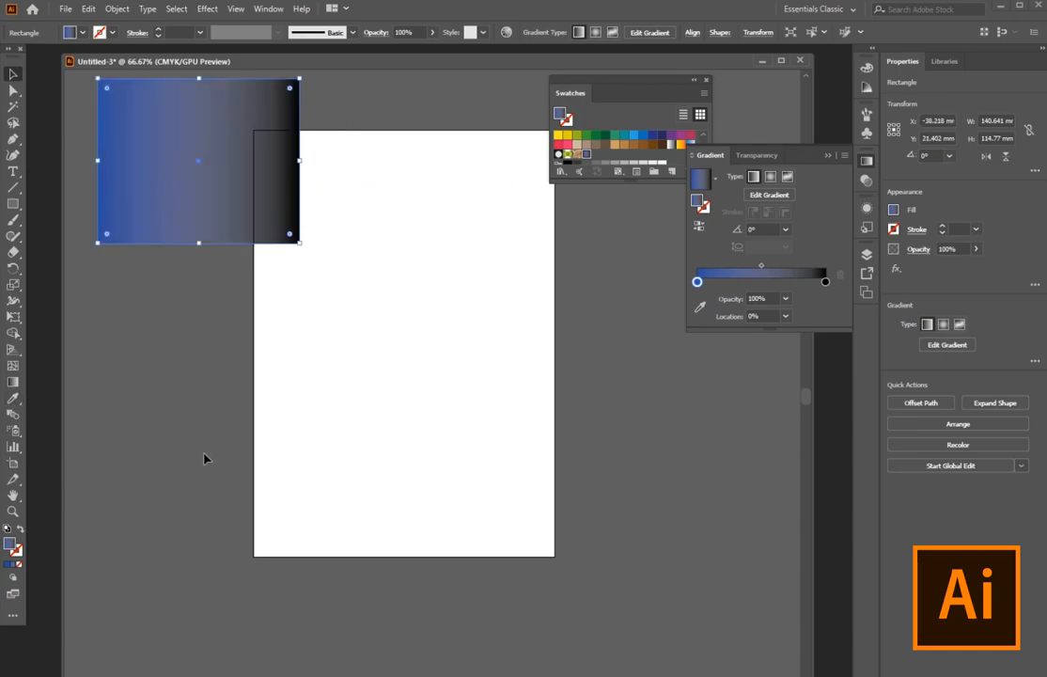
pyautogui.click(12, 204)
pyautogui.moveTo(416, 184); pyautogui.dragTo(587, 306)
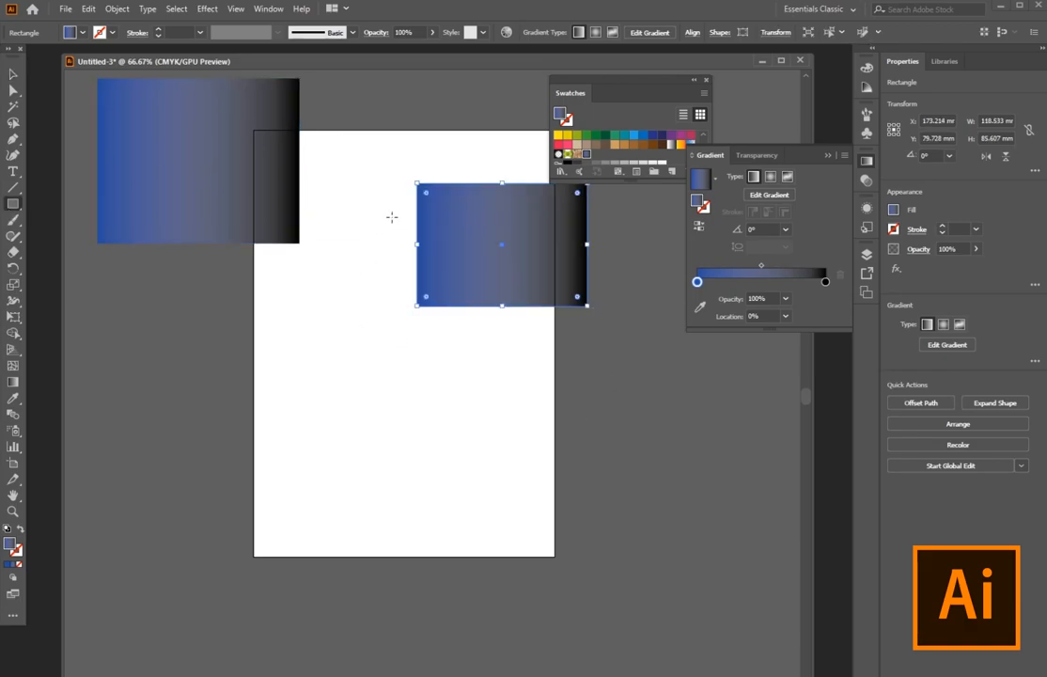
pyautogui.hotkey('ctrl', 'z')
# Fill the rectangle with orange and draw a second orange rectangle about 95 by 76 mm near the artboard's upper-right corner
pyautogui.click(83, 33)
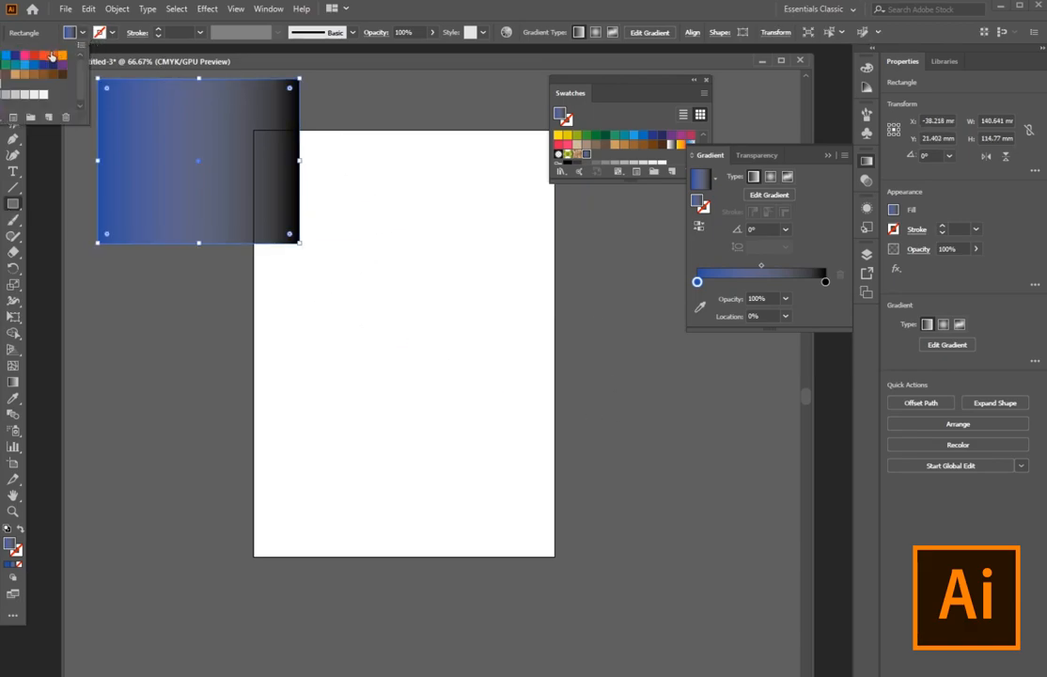
pyautogui.click(43, 45)
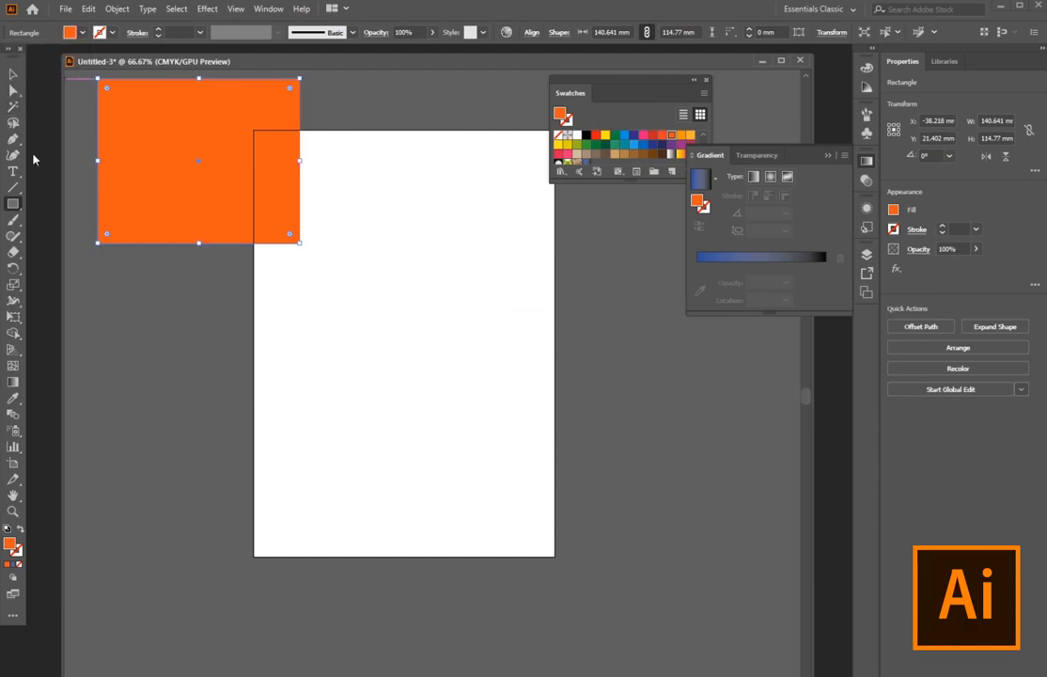
pyautogui.moveTo(398, 162); pyautogui.dragTo(536, 270)
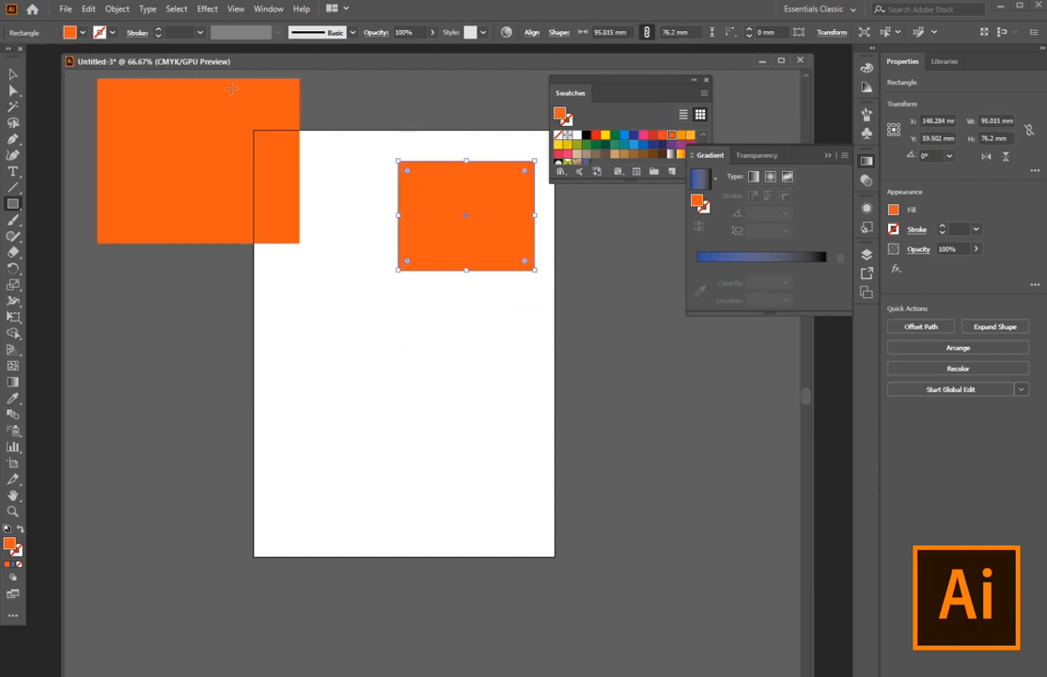
# Move the large rectangle down and to the right, and duplicate the smaller one to the artboard's lower part
pyautogui.click(13, 75)
pyautogui.moveTo(203, 144); pyautogui.dragTo(263, 218)
pyautogui.moveTo(476, 230); pyautogui.dragTo(469, 505)
# Fill the lower rectangle with red, recolour it with the Eyedropper by sampling the large orange rectangle, and deselect it
pyautogui.click(82, 34)
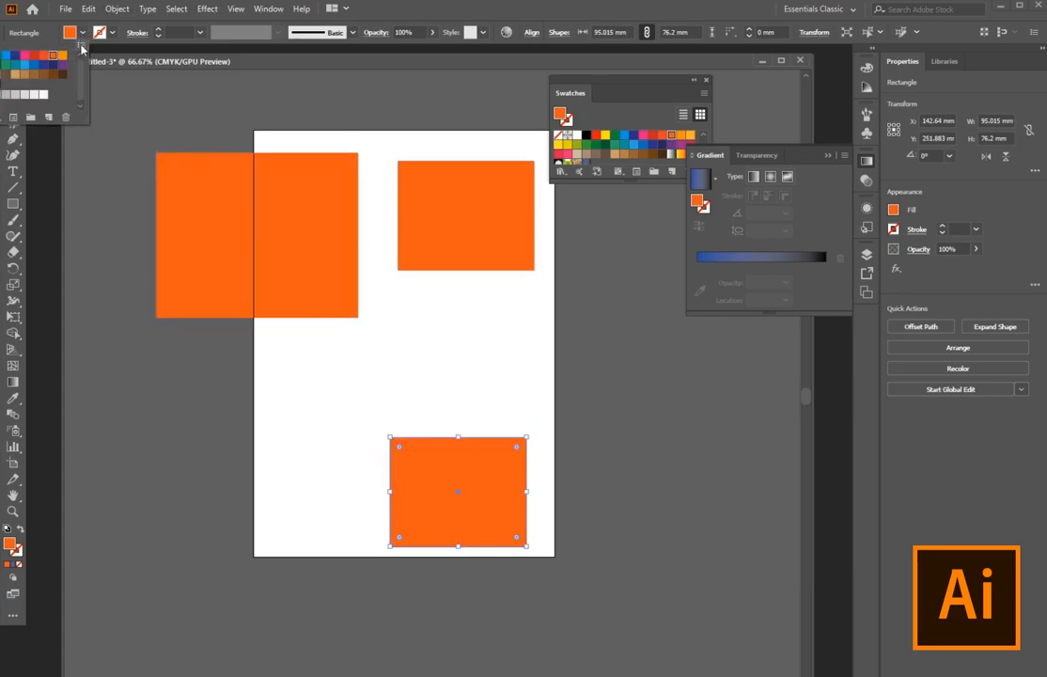
pyautogui.click(36, 54)
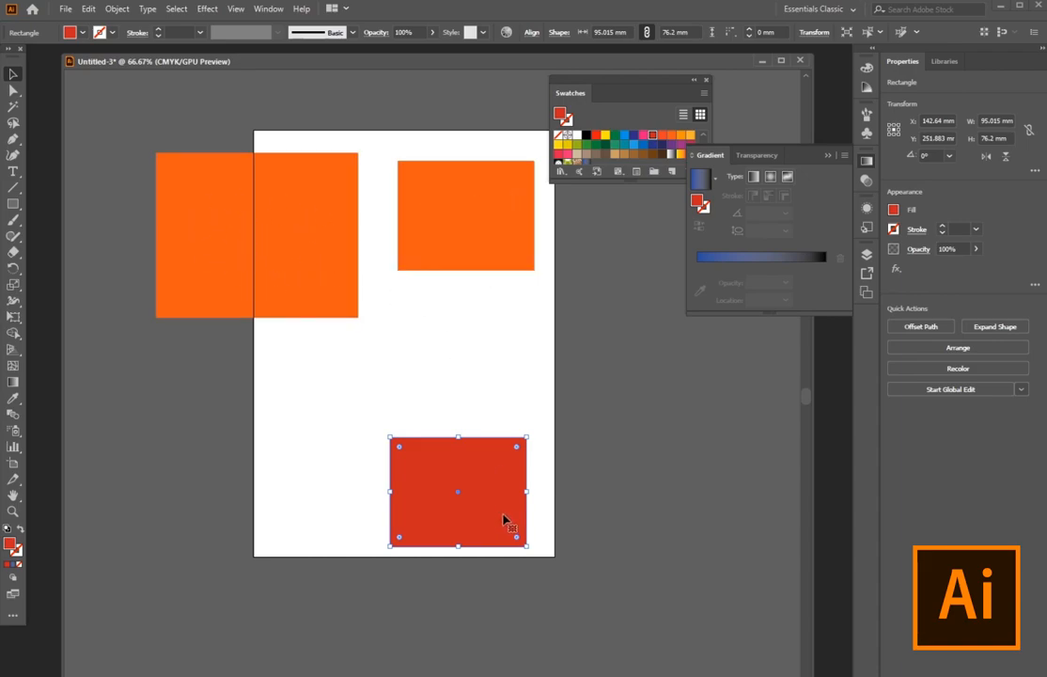
pyautogui.click(14, 398)
pyautogui.click(312, 237)
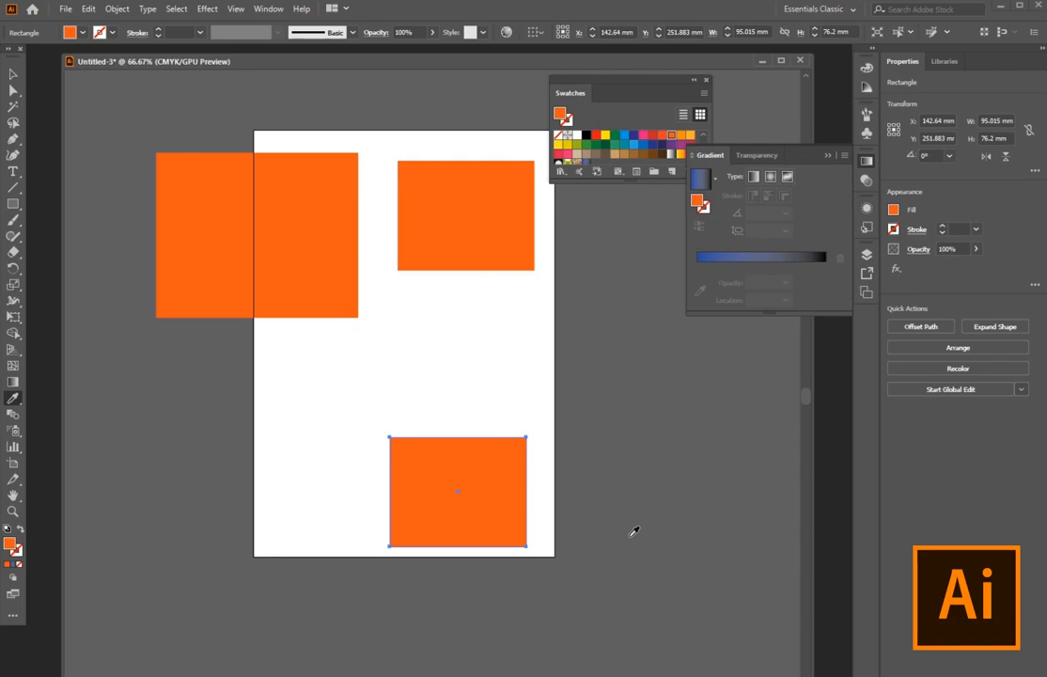
pyautogui.press('v')
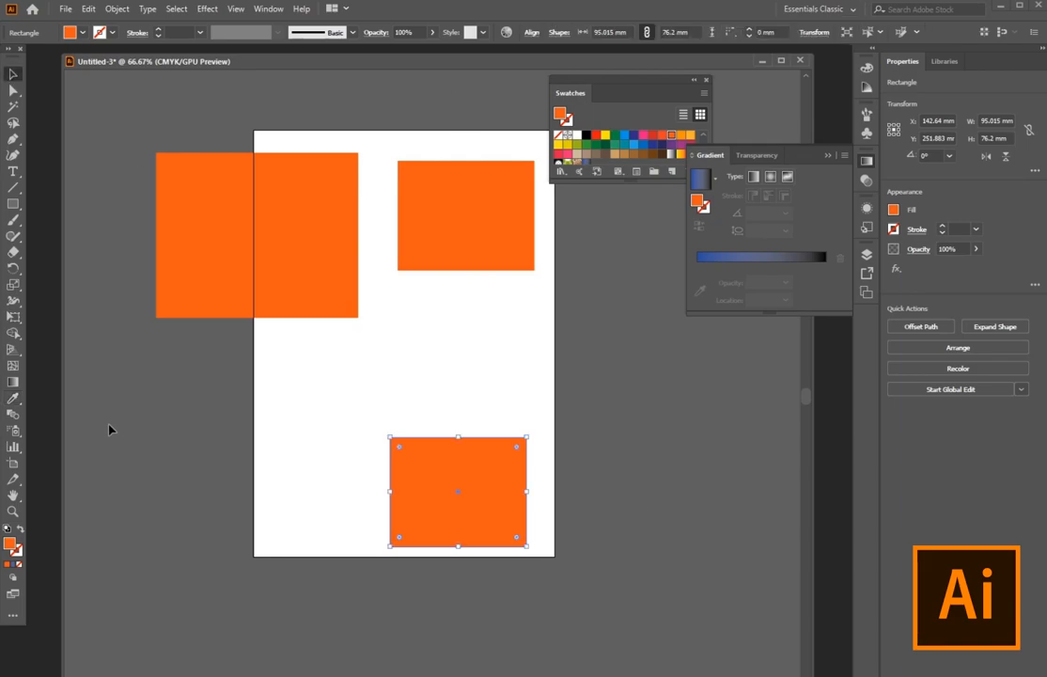
pyautogui.click(155, 404)
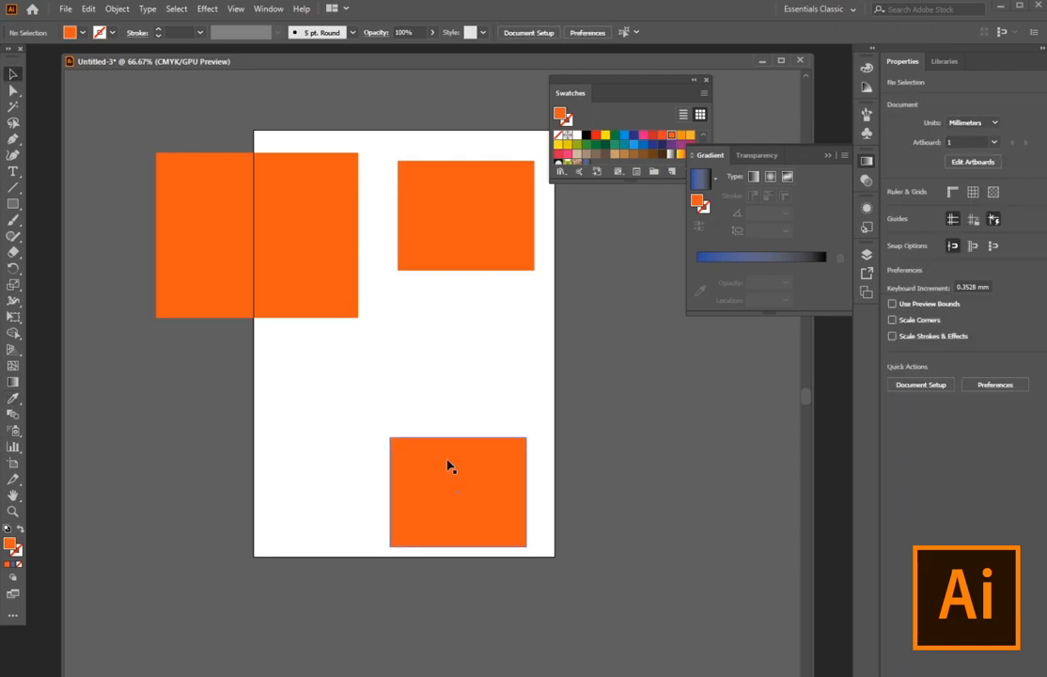
# Close the Gradient and Swatches panels and delete all three rectangles
pyautogui.click(828, 157)
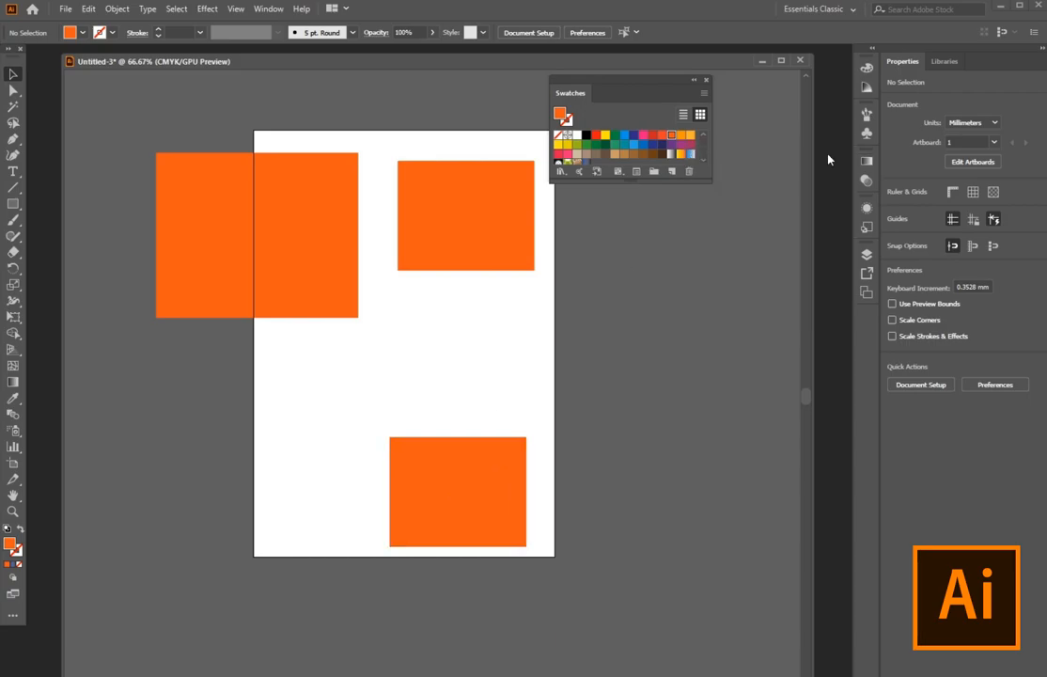
pyautogui.click(707, 80)
pyautogui.hotkey('ctrl', 'a')
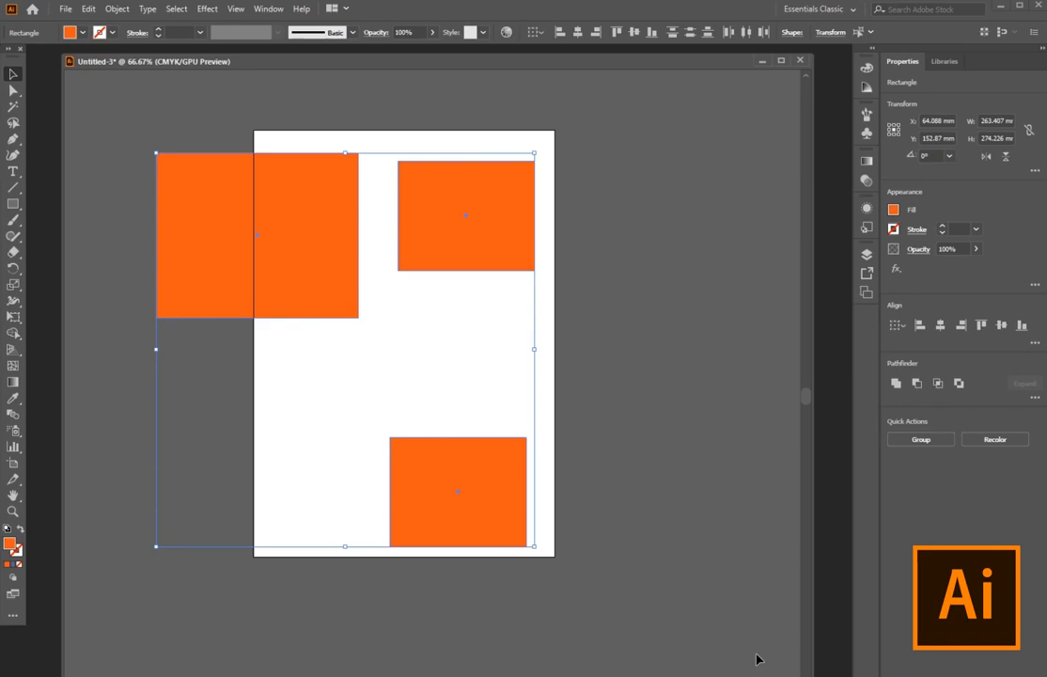
pyautogui.press('Delete')
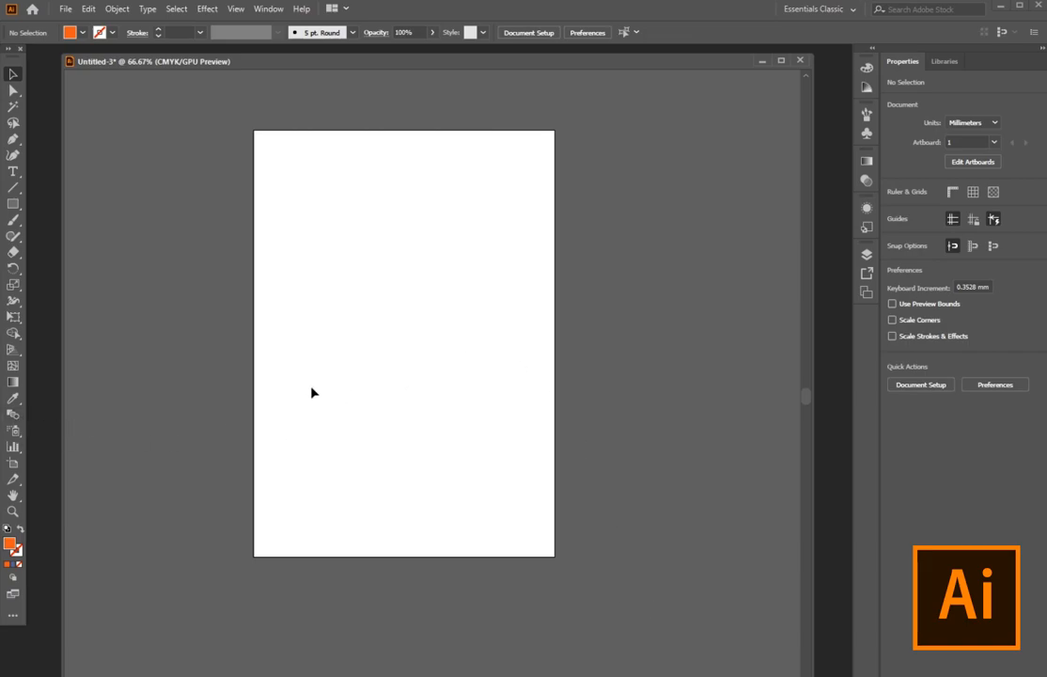
# Draw a square about 84 mm wide on the artboard's upper-left area and remove its fill
pyautogui.click(13, 203)
pyautogui.moveTo(280, 194); pyautogui.dragTo(402, 315)
pyautogui.click(72, 32)
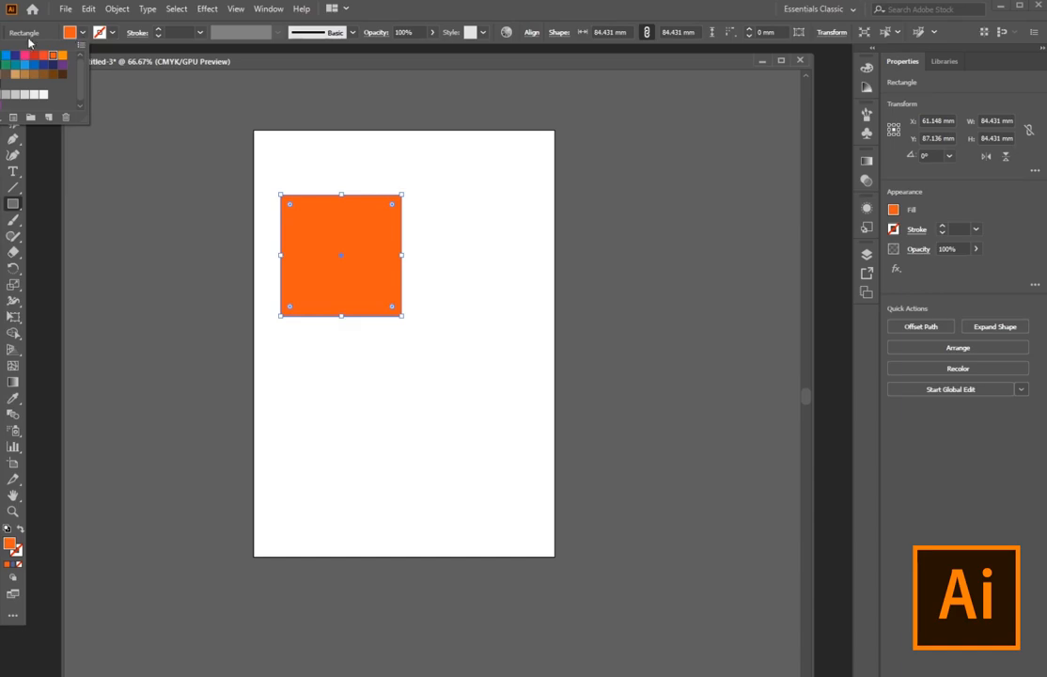
pyautogui.click(5, 54)
# Give the square a black stroke with a weight of 9 pt
pyautogui.click(103, 33)
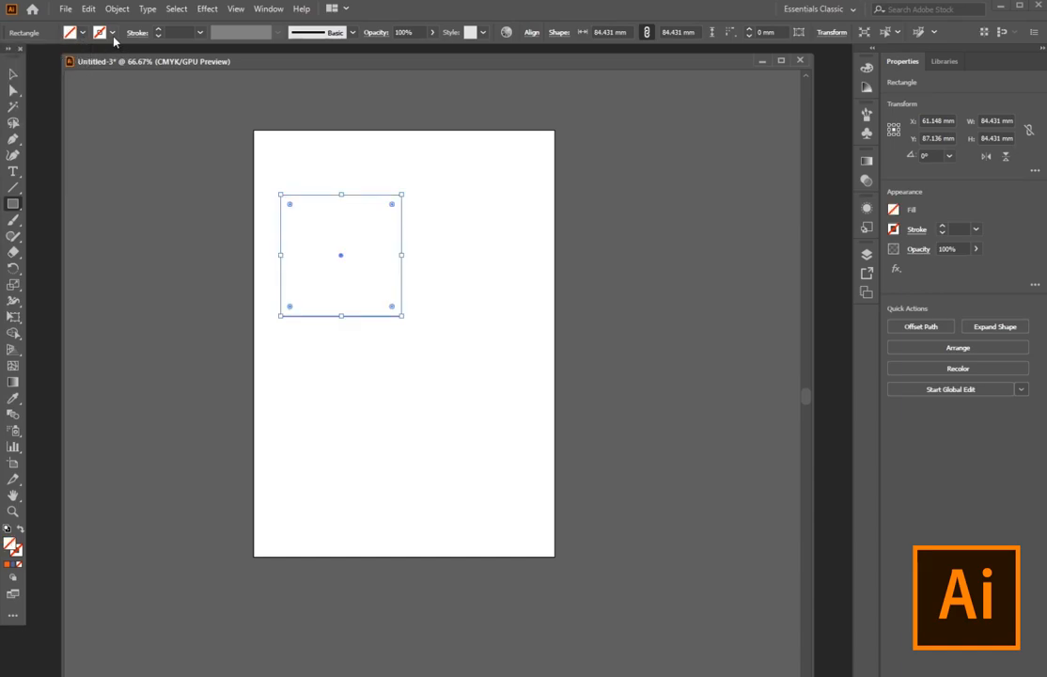
pyautogui.click(98, 31)
pyautogui.click(1, 57)
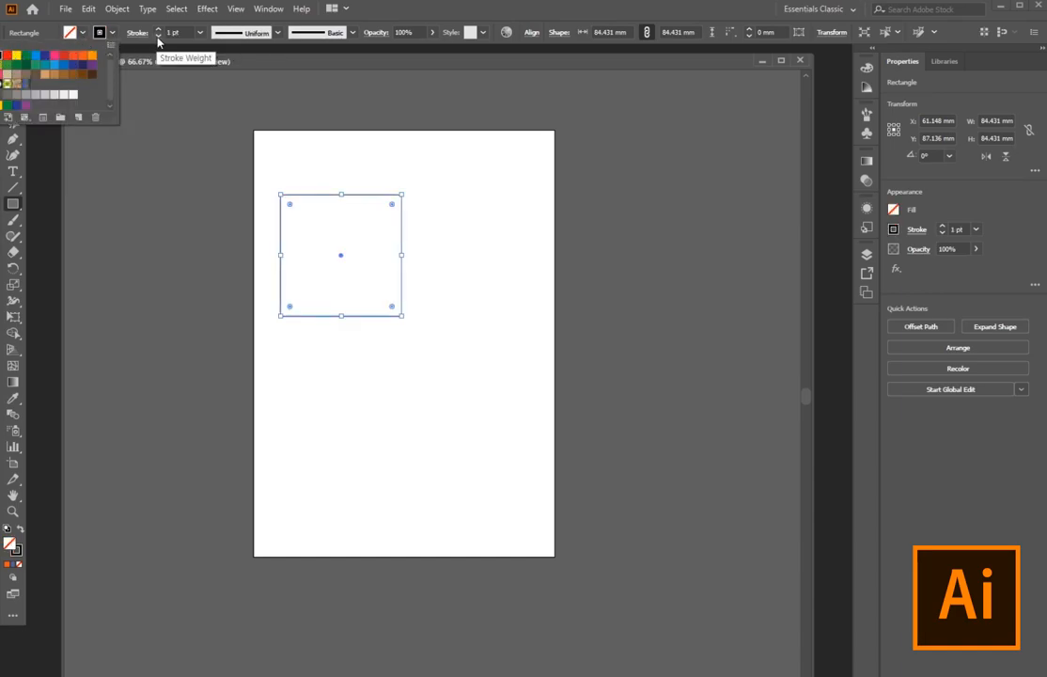
pyautogui.click(158, 30)
pyautogui.click(158, 30)
pyautogui.click(157, 30)
pyautogui.click(158, 30)
pyautogui.click(158, 30)
pyautogui.click(158, 30)
pyautogui.click(158, 30)
pyautogui.click(158, 30)
# Duplicate the outlined square to the empty area beyond the artboard's lower-right corner and deselect it
pyautogui.click(13, 73)
pyautogui.moveTo(405, 216); pyautogui.dragTo(733, 494)
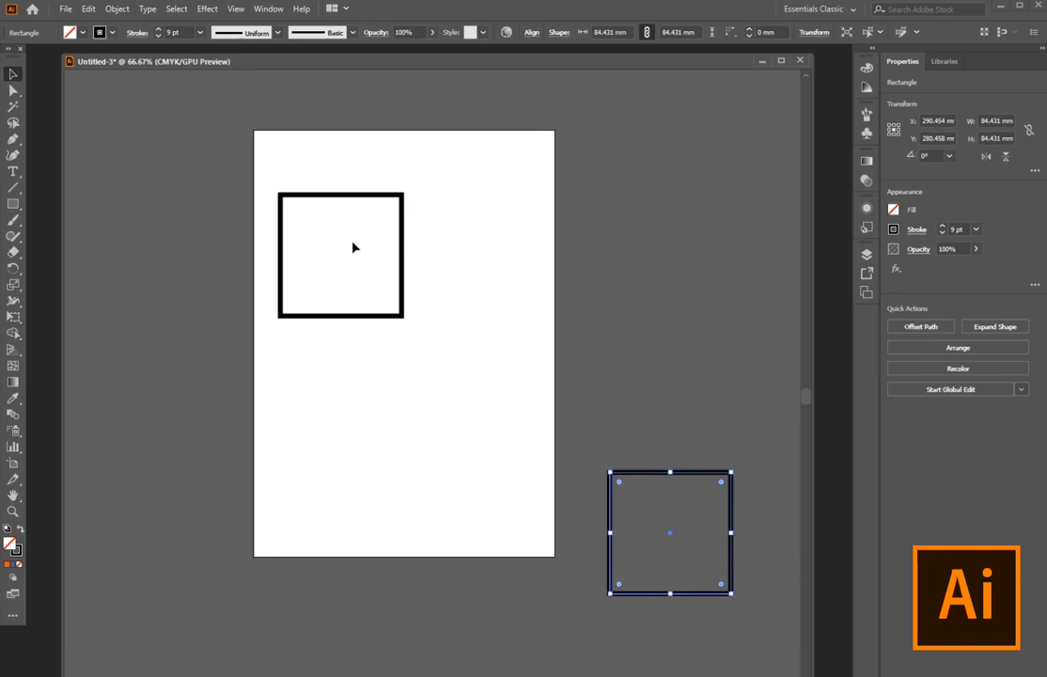
pyautogui.click(567, 334)
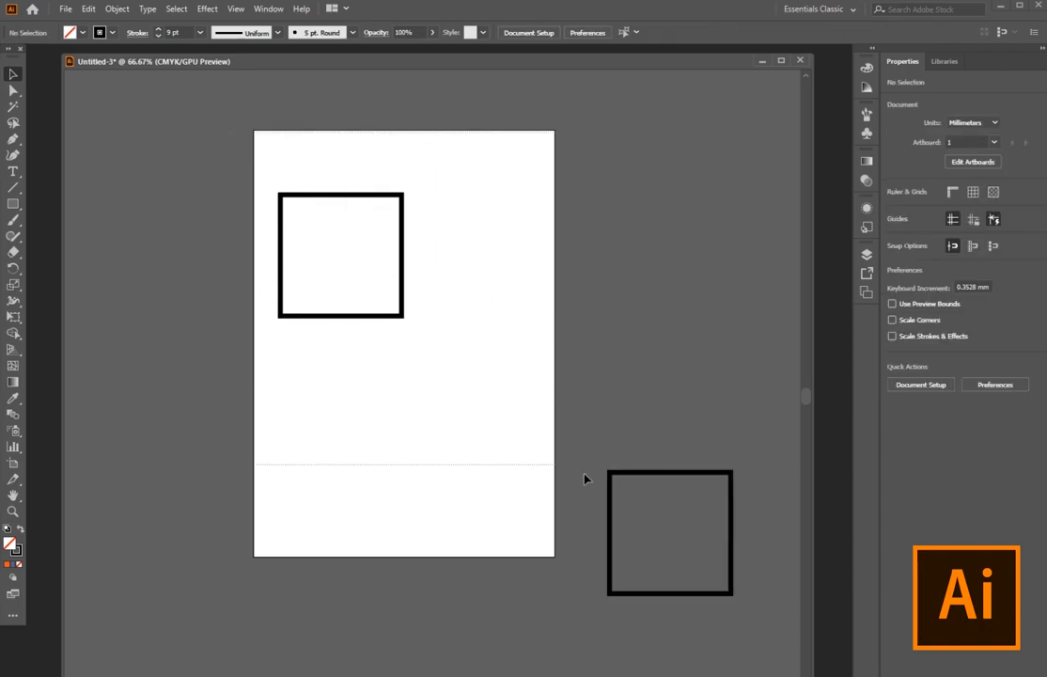
# Select both squares and set the blend options to Specified Steps with 12 steps
pyautogui.hotkey('ctrl', 'a')
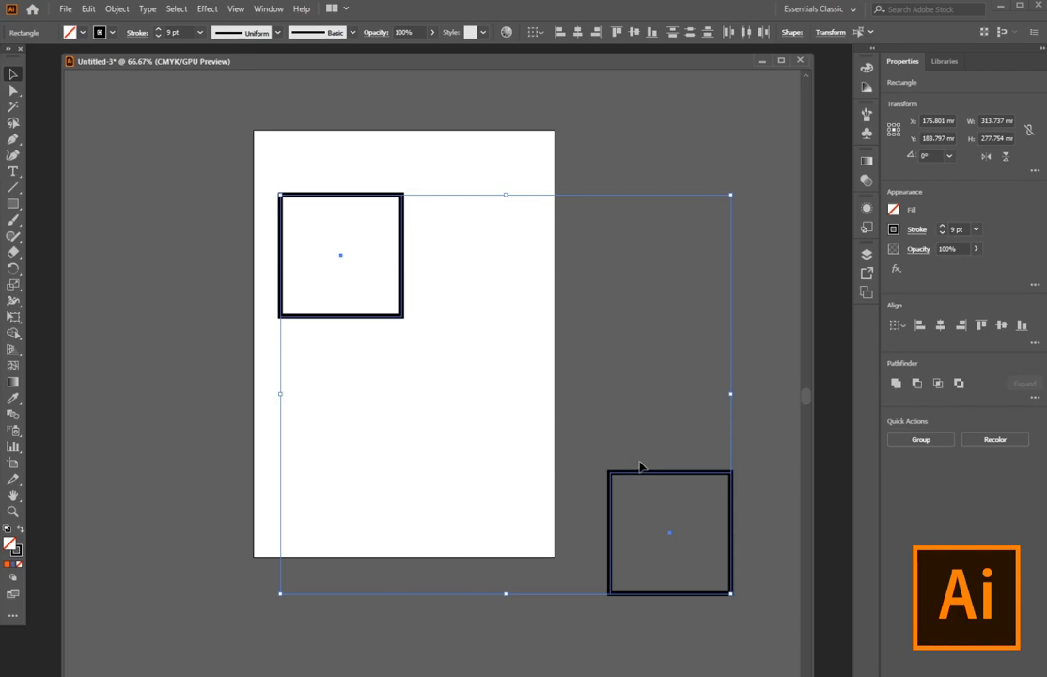
pyautogui.click(117, 9)
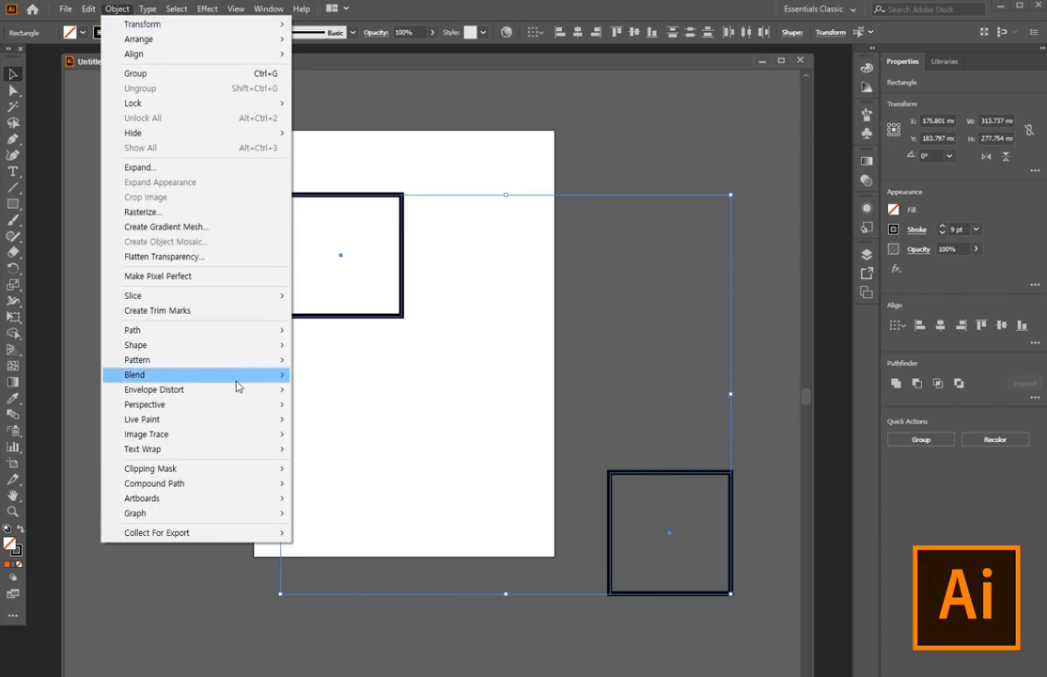
pyautogui.moveTo(237, 380)
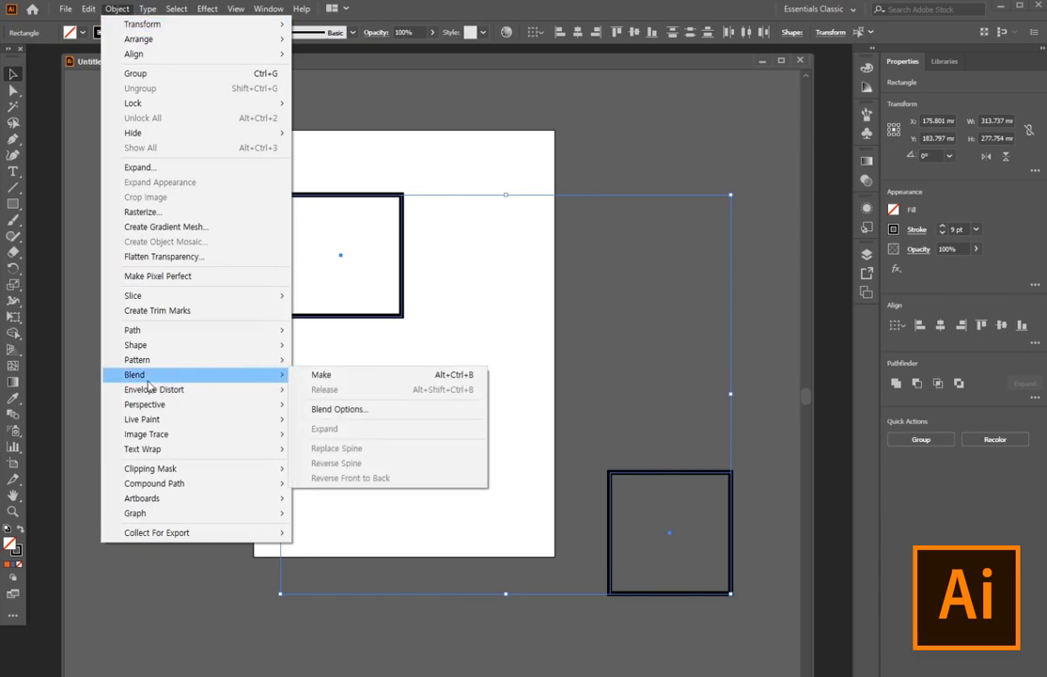
pyautogui.moveTo(126, 388)
pyautogui.click(340, 410)
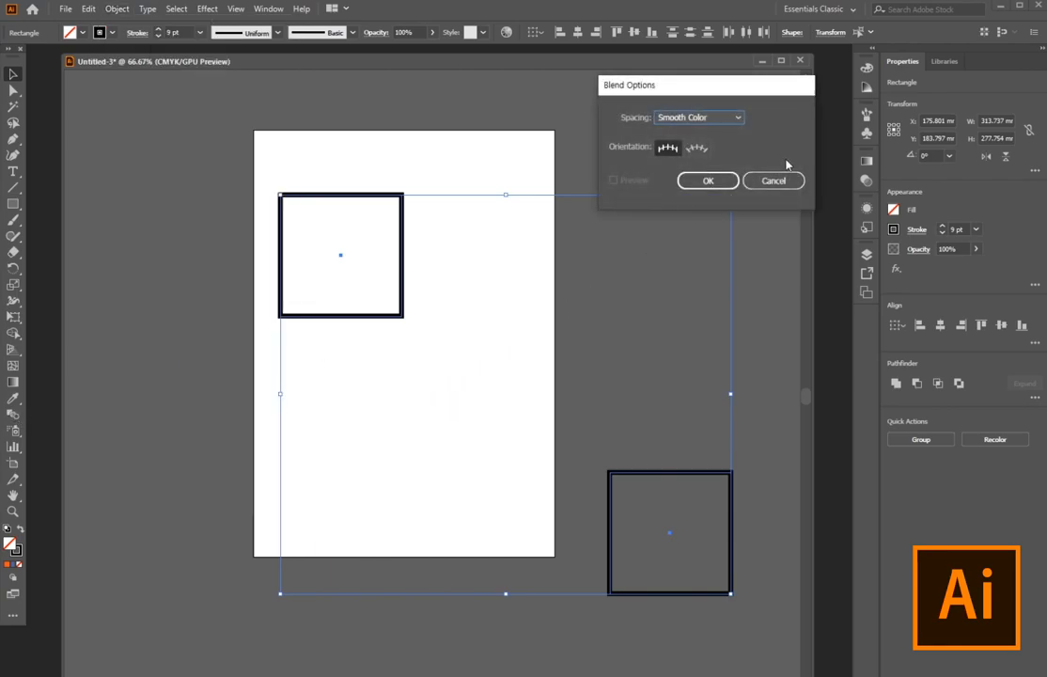
pyautogui.click(723, 124)
pyautogui.click(705, 144)
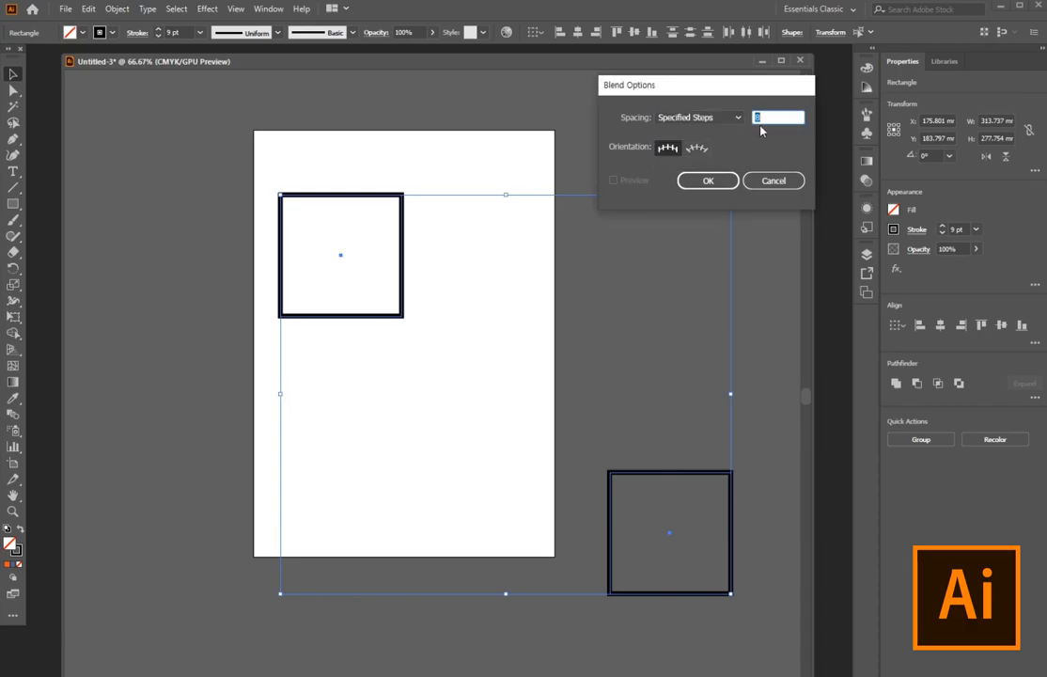
pyautogui.write('12')
pyautogui.click(710, 180)
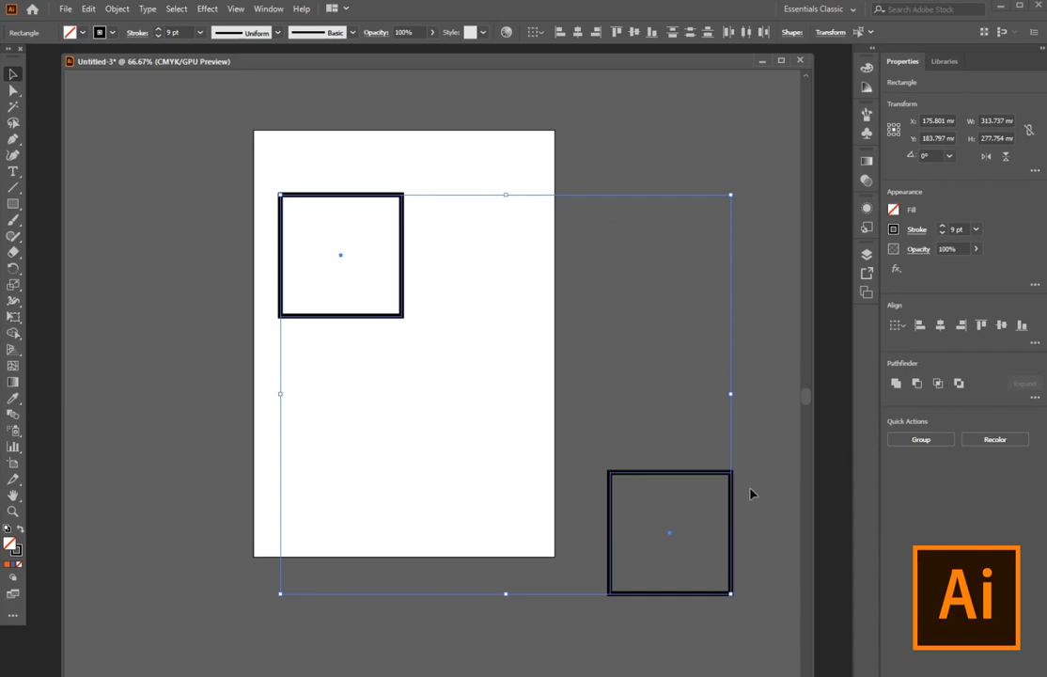
# Make a blend between the two selected squares and deselect it
pyautogui.click(114, 11)
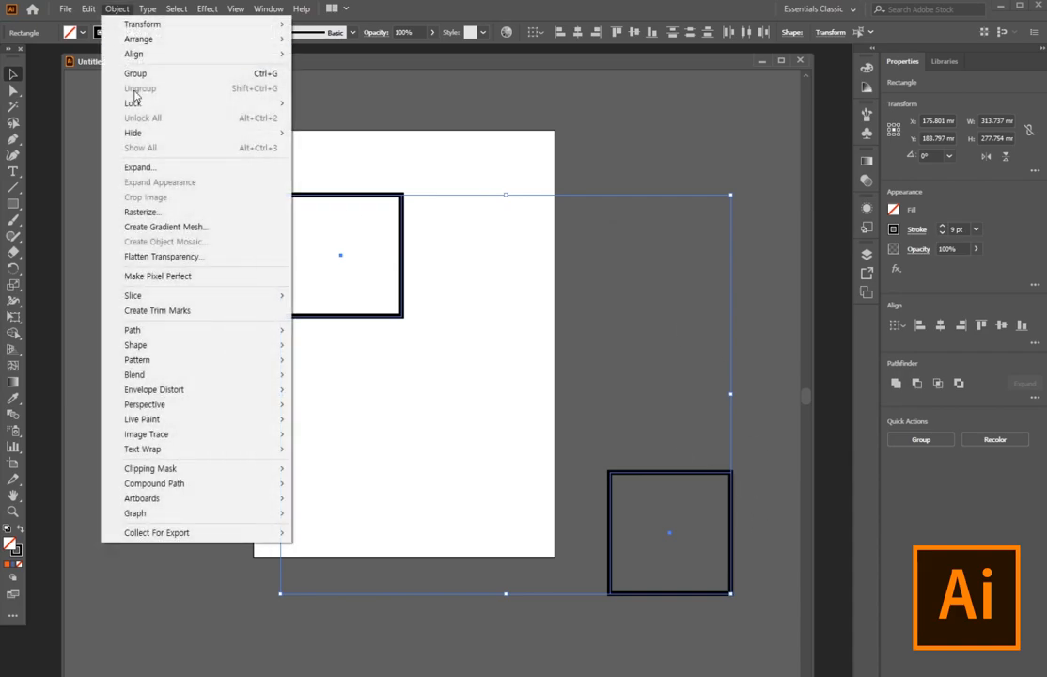
pyautogui.moveTo(188, 376)
pyautogui.click(315, 374)
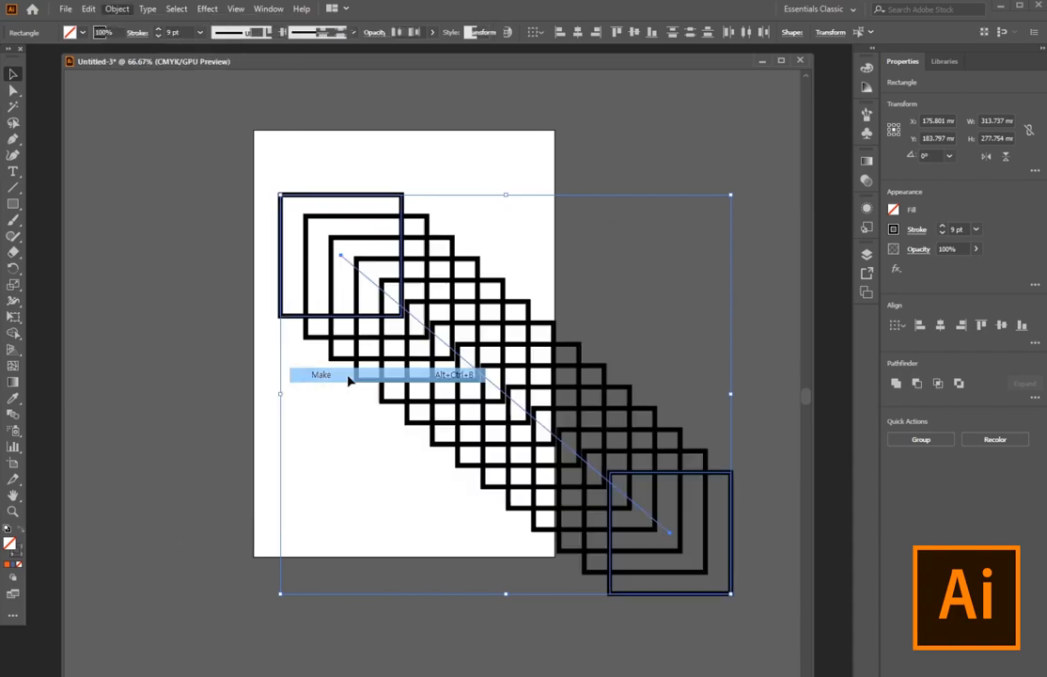
pyautogui.click(576, 110)
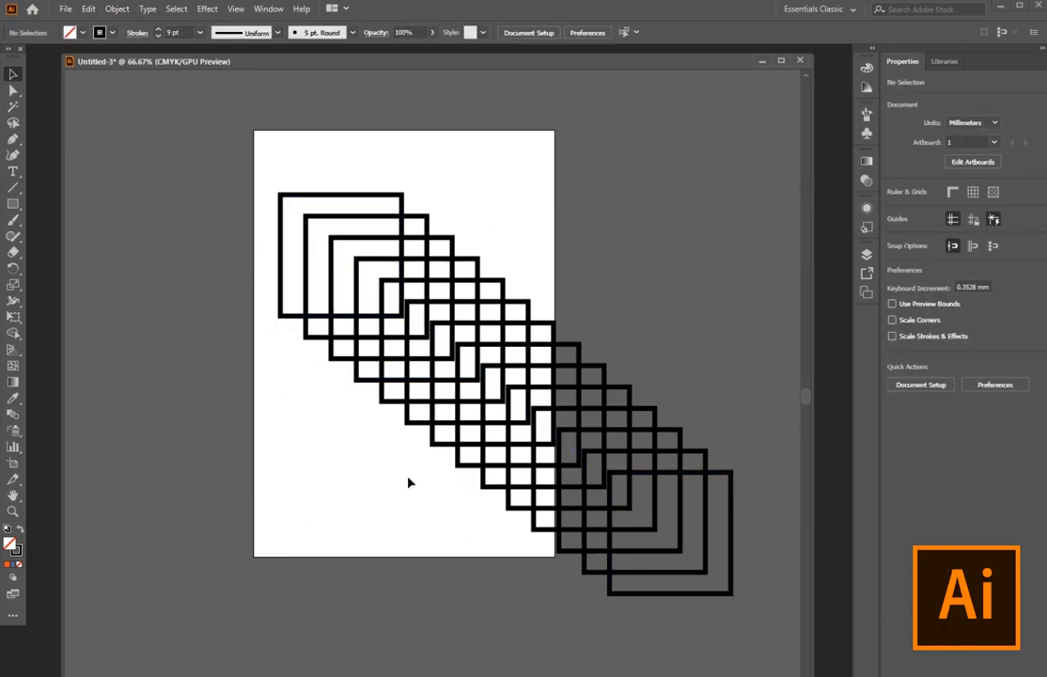
# Delete the blended squares
pyautogui.moveTo(268, 176); pyautogui.dragTo(756, 657)
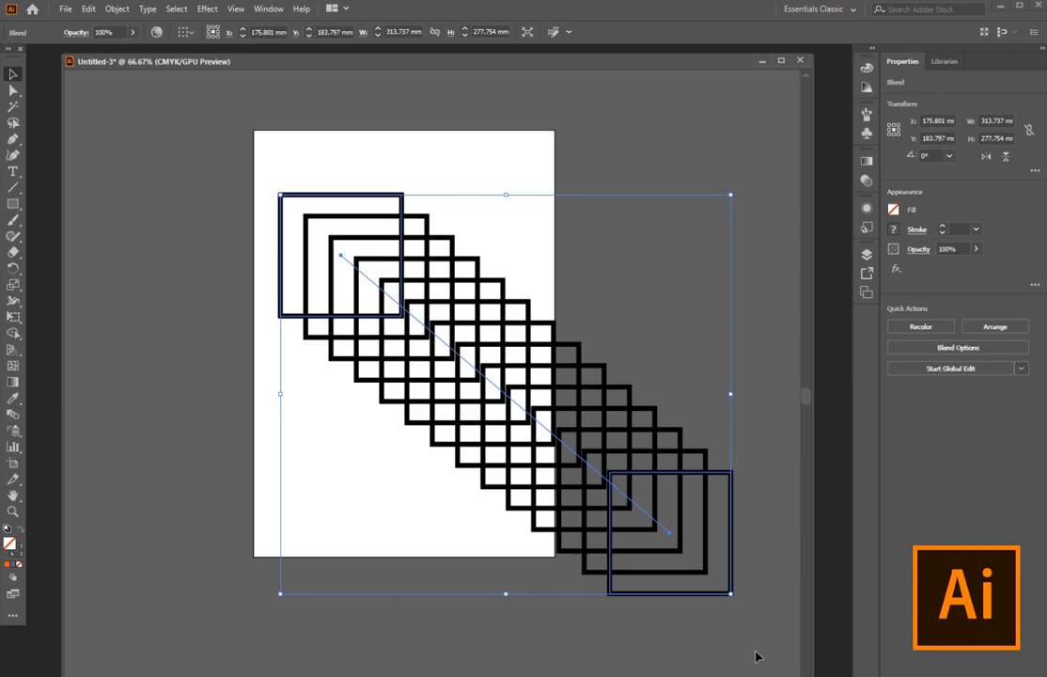
pyautogui.press('Delete')
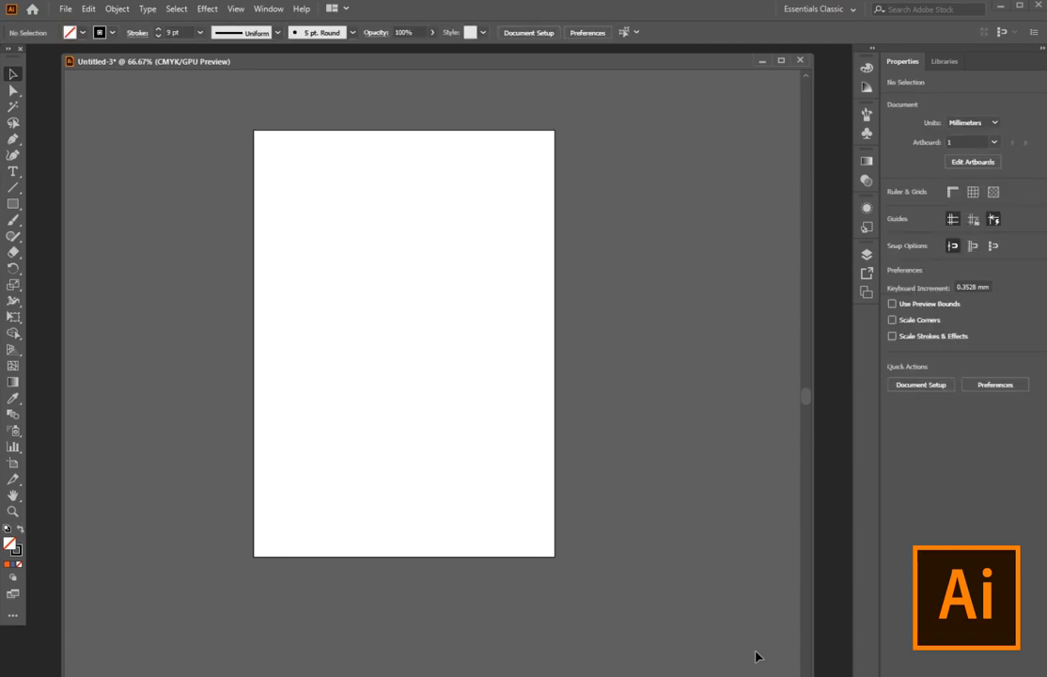
# Narrow and reposition the document window, and try the Symbol Sprayer on the artboard without a chosen symbol
pyautogui.click(9, 430)
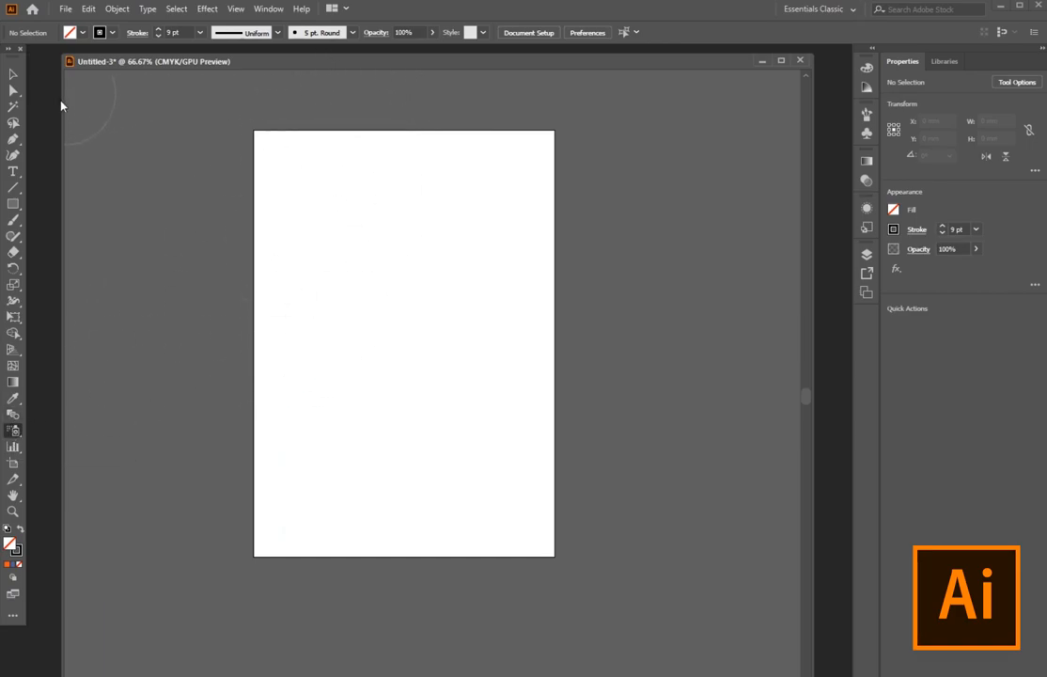
pyautogui.moveTo(62, 99); pyautogui.dragTo(155, 104)
pyautogui.moveTo(473, 66); pyautogui.dragTo(412, 65)
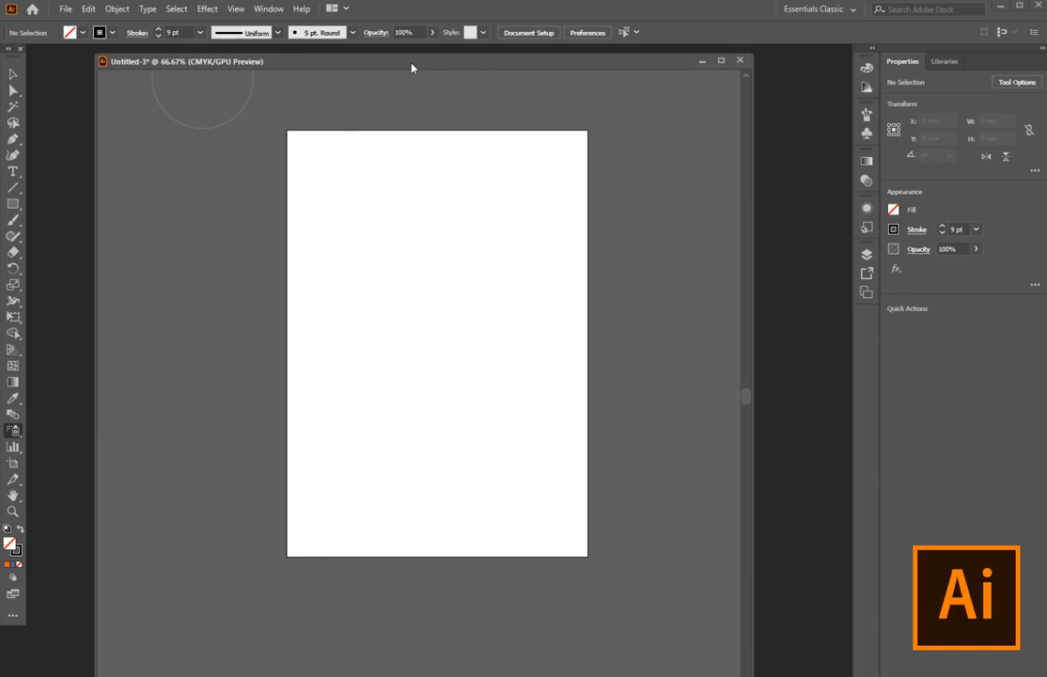
pyautogui.click(272, 10)
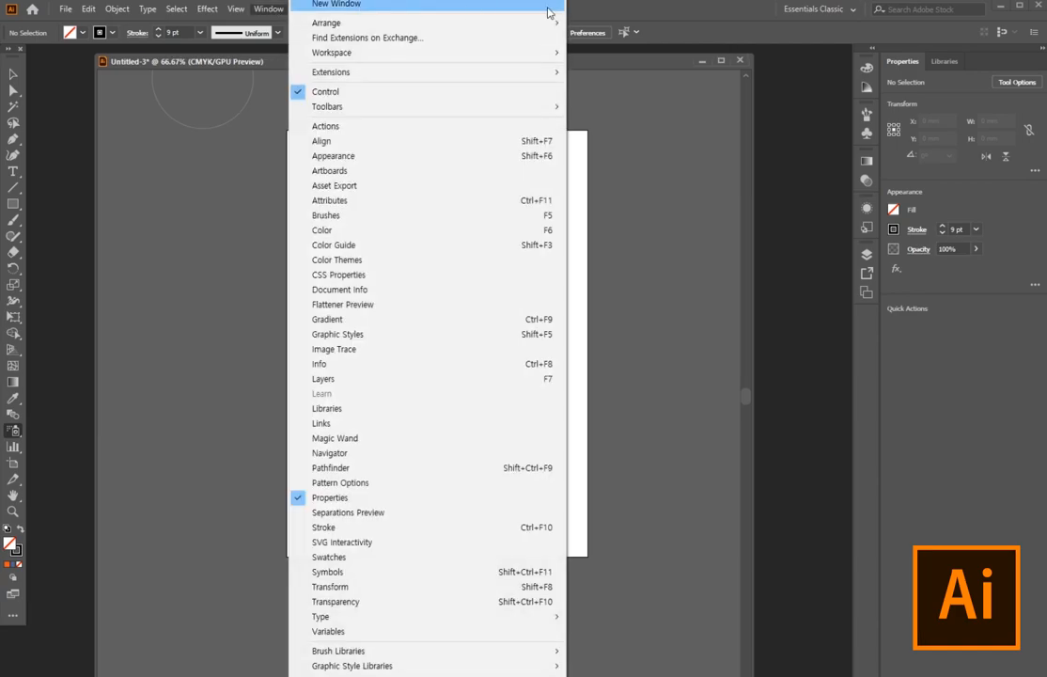
pyautogui.click(595, 15)
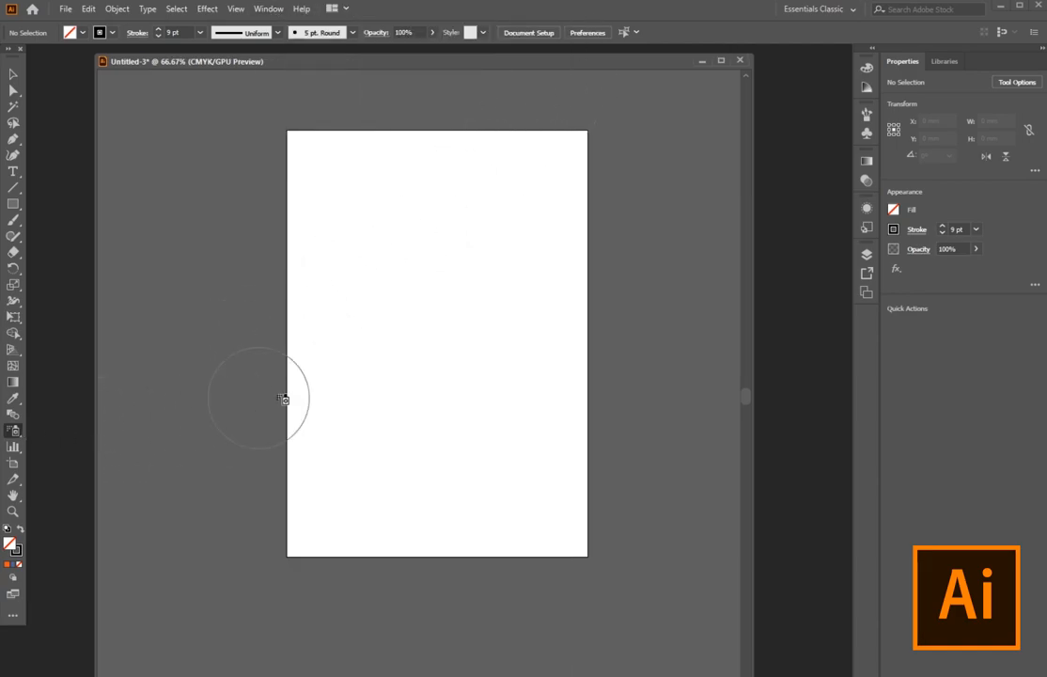
pyautogui.click(428, 296)
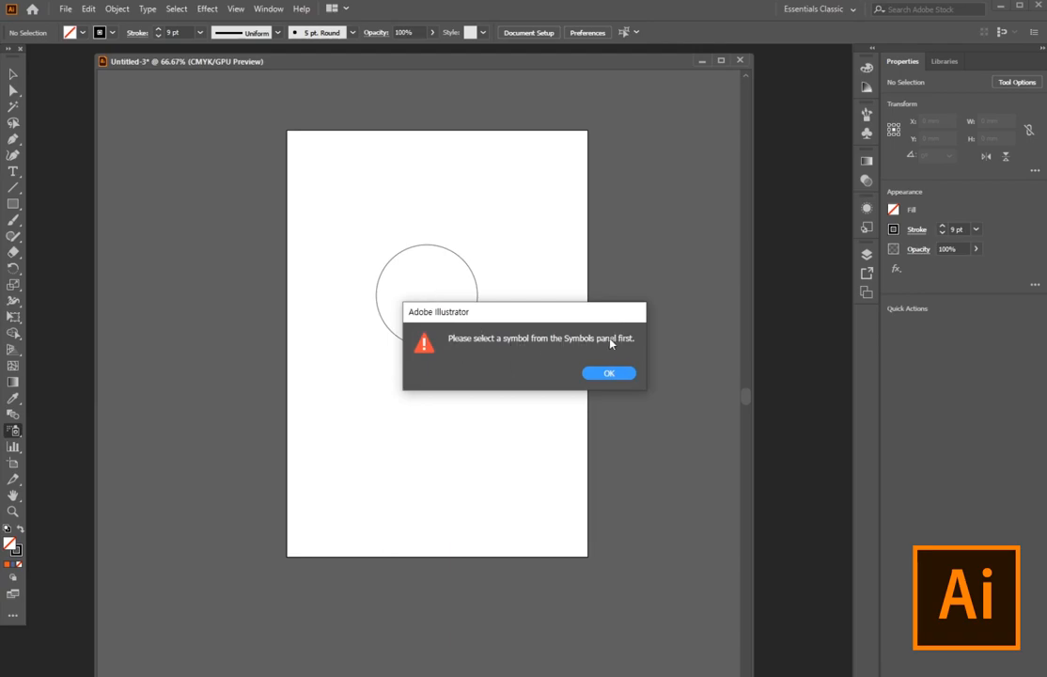
pyautogui.click(609, 373)
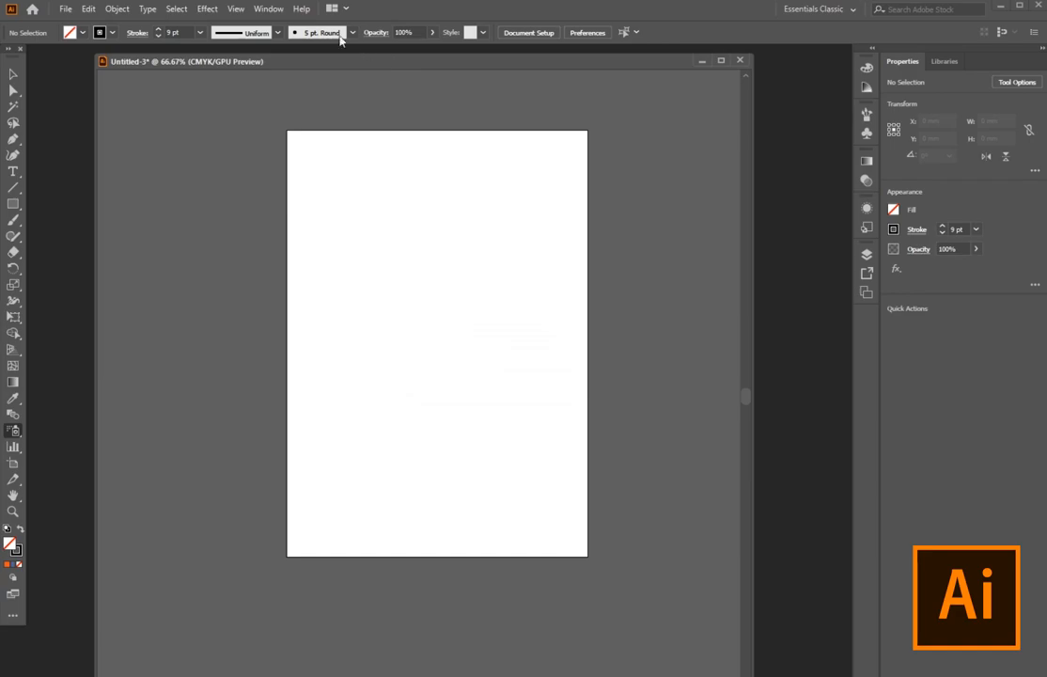
# Choose the Vector Grime symbol and spray it across the artboard and its surroundings, covering about 353 by 337 mm
pyautogui.click(282, 10)
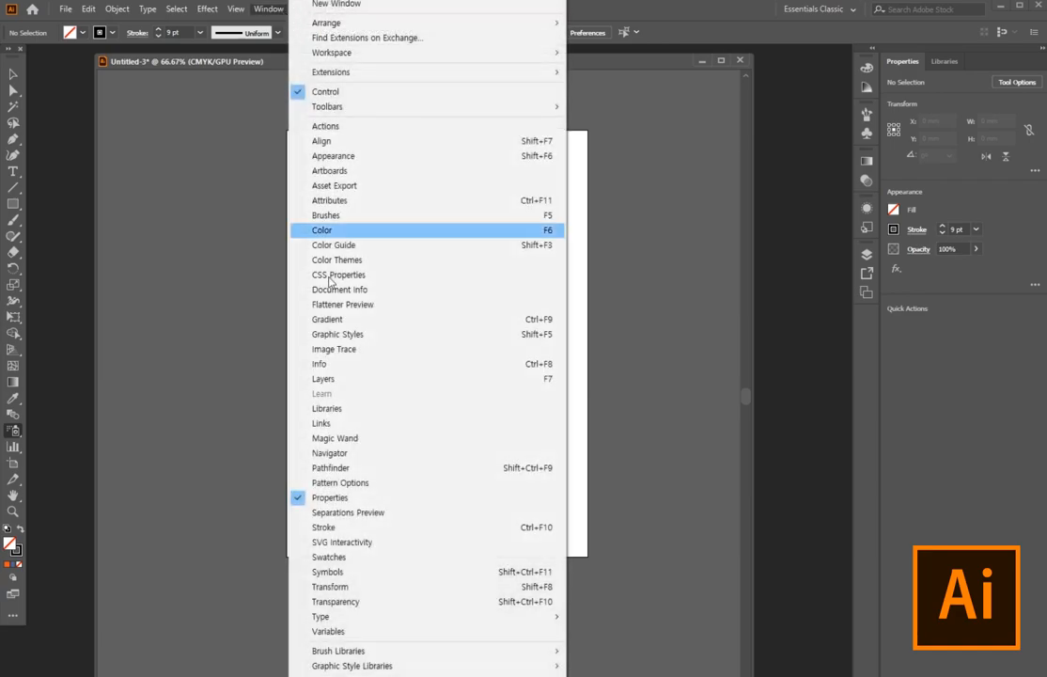
pyautogui.click(349, 573)
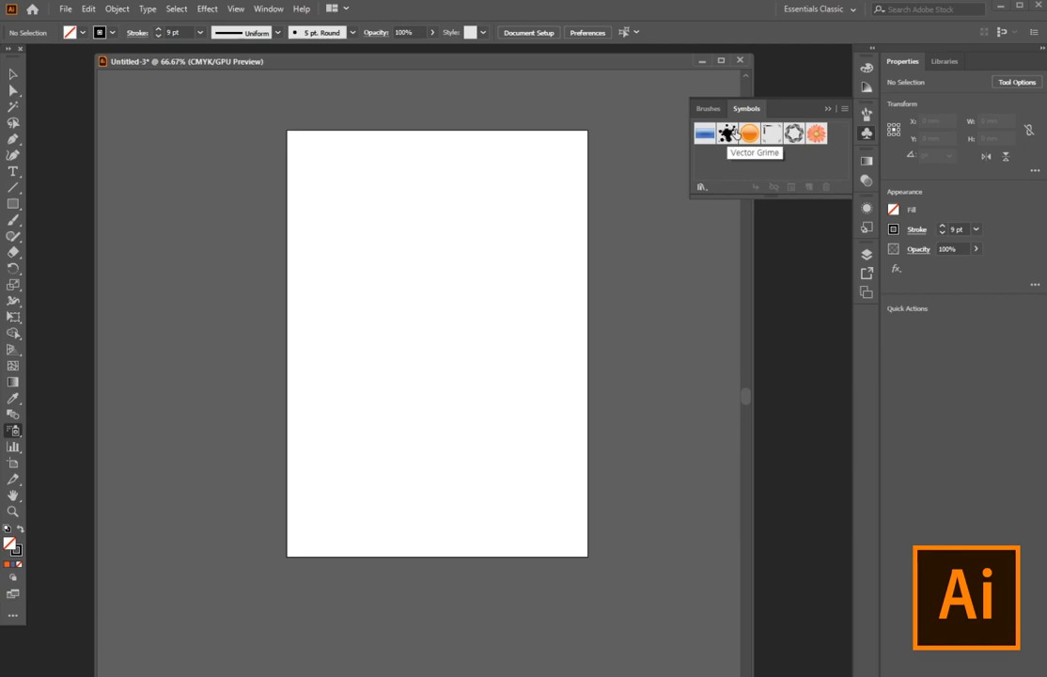
pyautogui.click(727, 135)
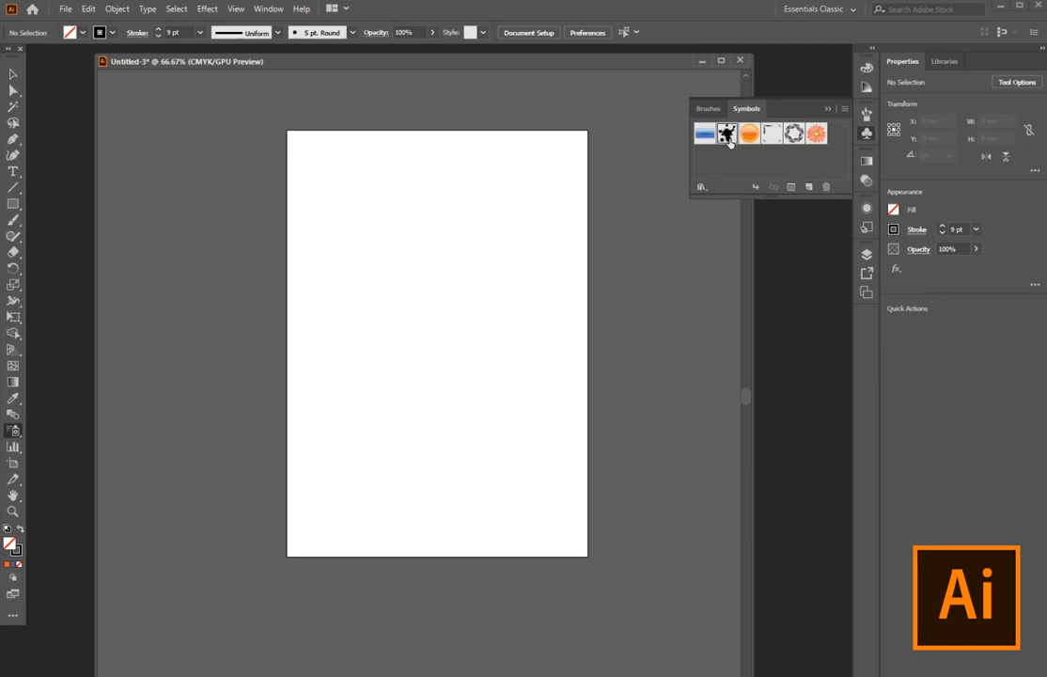
pyautogui.click(446, 299)
pyautogui.moveTo(448, 301)
pyautogui.mouseDown()
pyautogui.moveTo(473, 380)
pyautogui.moveTo(418, 403)
pyautogui.moveTo(341, 364)
pyautogui.moveTo(326, 249)
pyautogui.moveTo(459, 192)
pyautogui.moveTo(570, 309)
pyautogui.moveTo(508, 469)
pyautogui.mouseUp()
pyautogui.moveTo(517, 418)
pyautogui.mouseDown()
pyautogui.moveTo(365, 278)
pyautogui.moveTo(568, 377)
pyautogui.moveTo(499, 463)
pyautogui.mouseUp()
pyautogui.moveTo(278, 434)
pyautogui.mouseDown()
pyautogui.moveTo(297, 378)
pyautogui.moveTo(250, 361)
pyautogui.moveTo(500, 289)
pyautogui.mouseUp()
pyautogui.moveTo(597, 391)
pyautogui.mouseDown()
pyautogui.moveTo(555, 399)
pyautogui.moveTo(399, 253)
pyautogui.moveTo(611, 282)
pyautogui.mouseUp()
pyautogui.moveTo(434, 367)
pyautogui.mouseDown()
pyautogui.moveTo(498, 338)
pyautogui.moveTo(405, 325)
pyautogui.moveTo(461, 355)
pyautogui.mouseUp()
pyautogui.moveTo(536, 315)
pyautogui.mouseDown()
pyautogui.moveTo(424, 335)
pyautogui.moveTo(404, 371)
pyautogui.moveTo(479, 388)
pyautogui.mouseUp()
pyautogui.moveTo(322, 312); pyautogui.dragTo(362, 375)
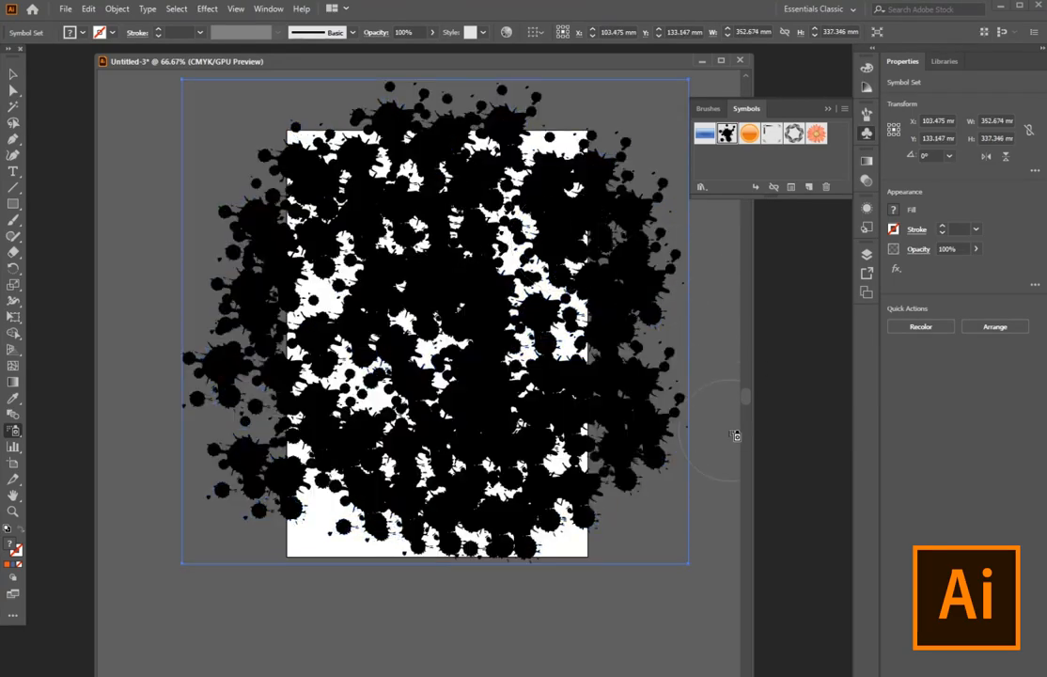
pyautogui.click(12, 74)
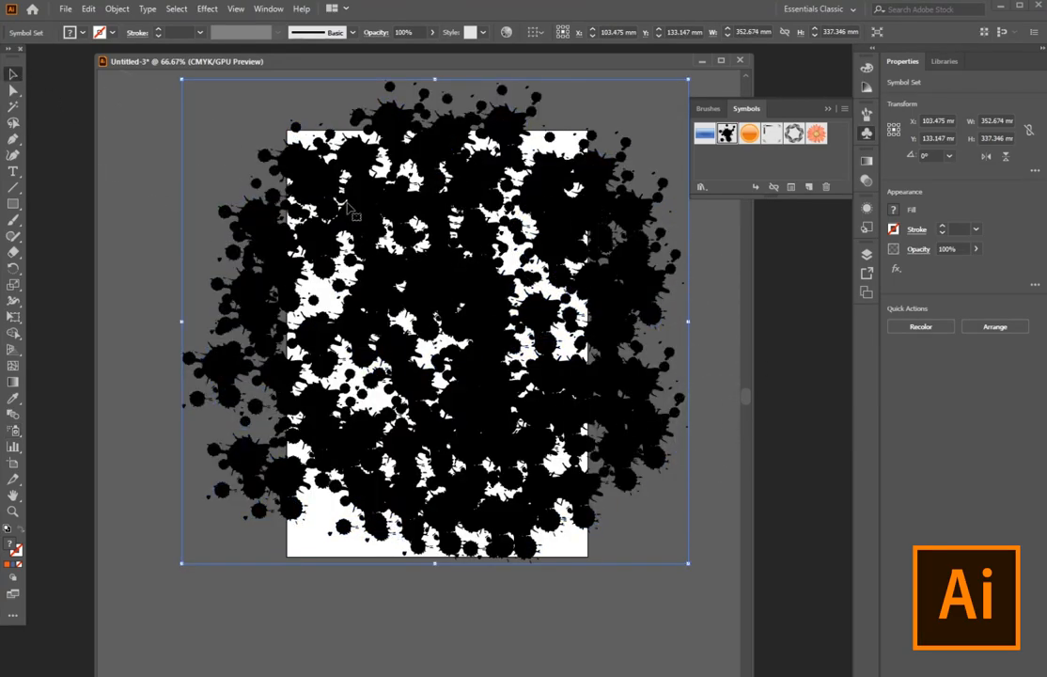
# Delete the sprayed symbol set and create a 35.2778 by 35.2778 mm pie graph in the artboard's upper middle
pyautogui.press('Delete')
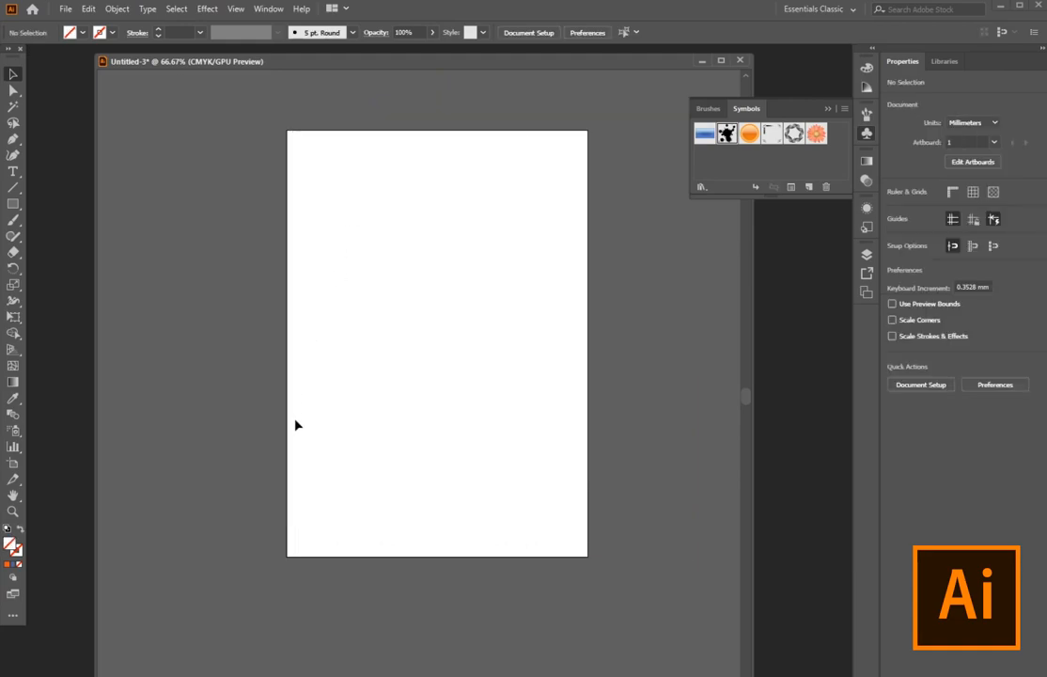
pyautogui.click(13, 448)
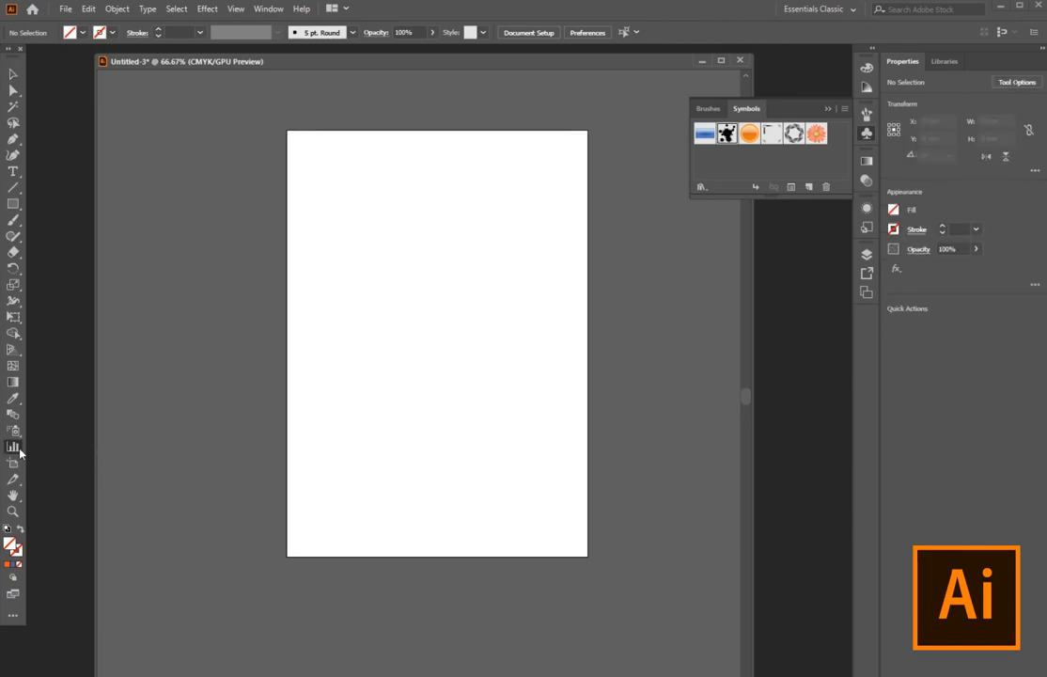
pyautogui.rightClick(17, 449)
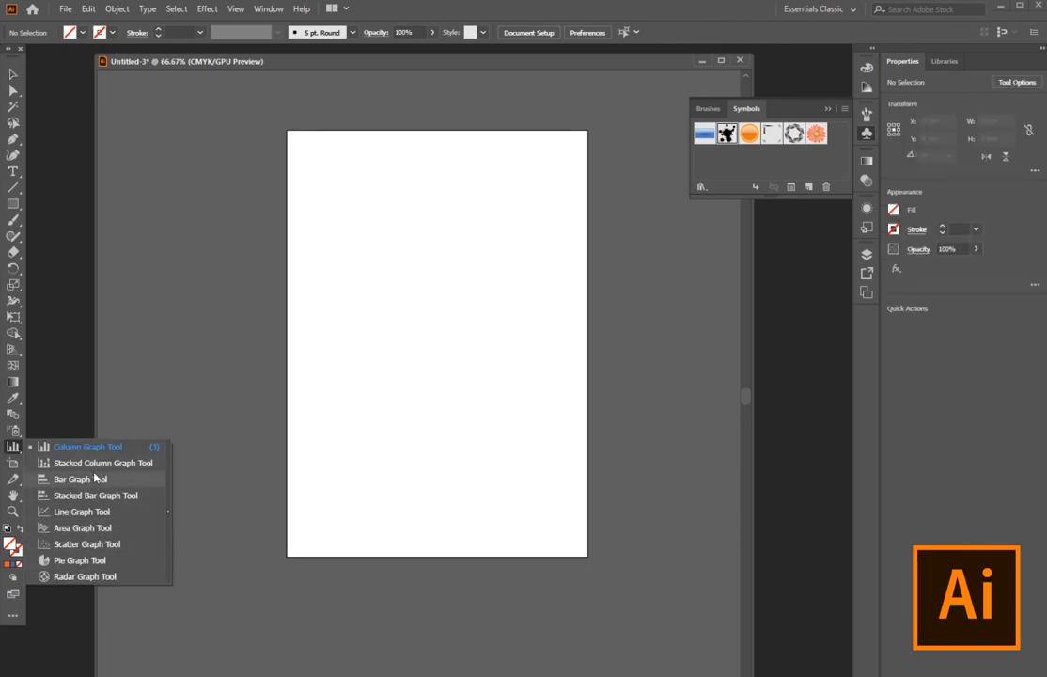
pyautogui.click(80, 560)
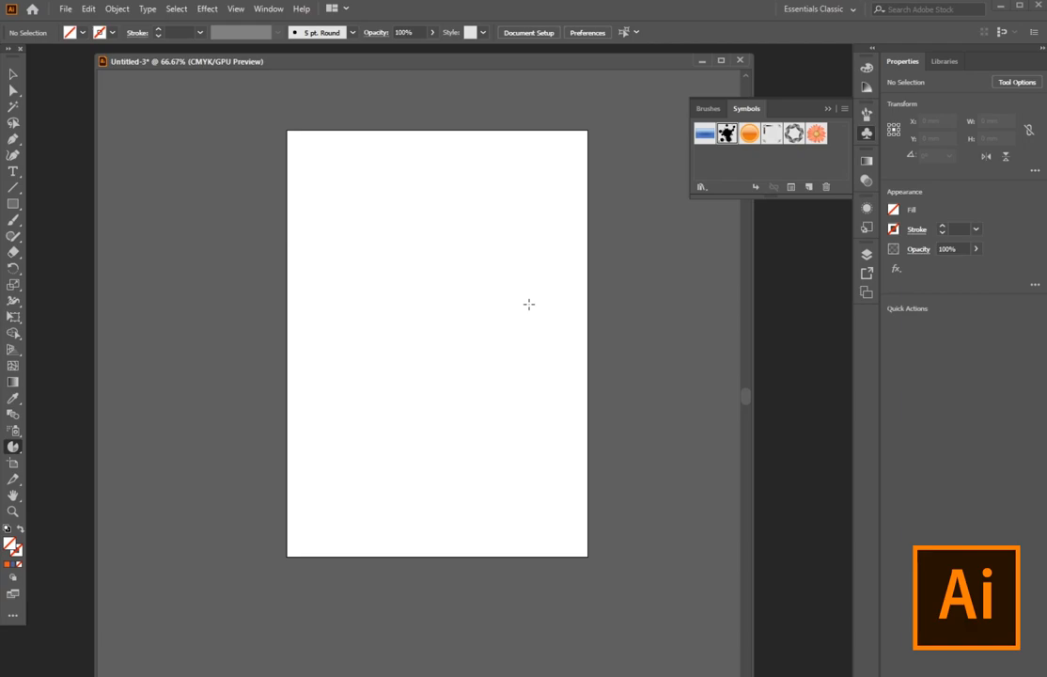
pyautogui.click(447, 275)
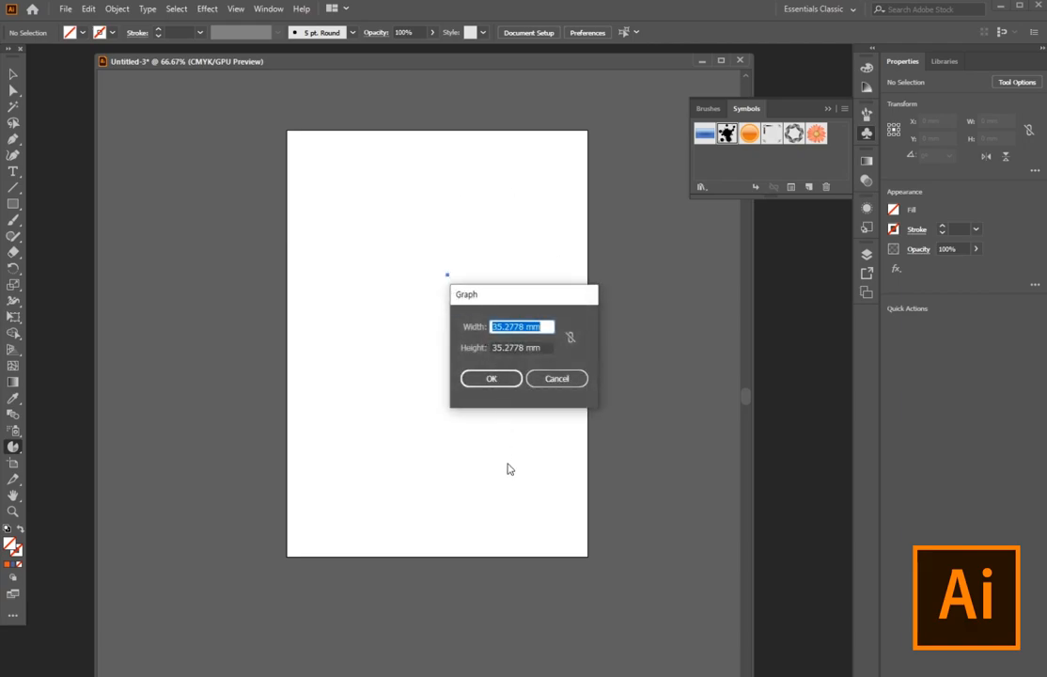
pyautogui.click(495, 384)
# Enter 35 and 60 beside the first value in the pie graph's data row, apply the data and close the data window
pyautogui.moveTo(127, 94); pyautogui.dragTo(252, 233)
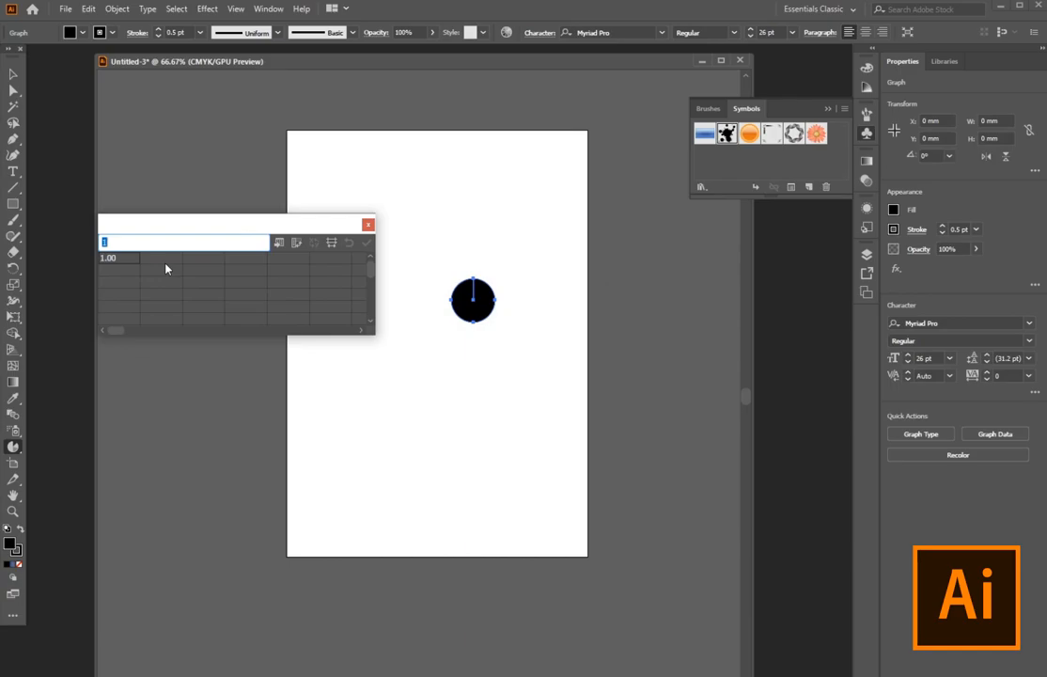
pyautogui.press('Tab')
pyautogui.write('35')
pyautogui.press('Return')
pyautogui.click(201, 262)
pyautogui.write('60')
pyautogui.press('Return')
pyautogui.click(367, 246)
pyautogui.click(368, 224)
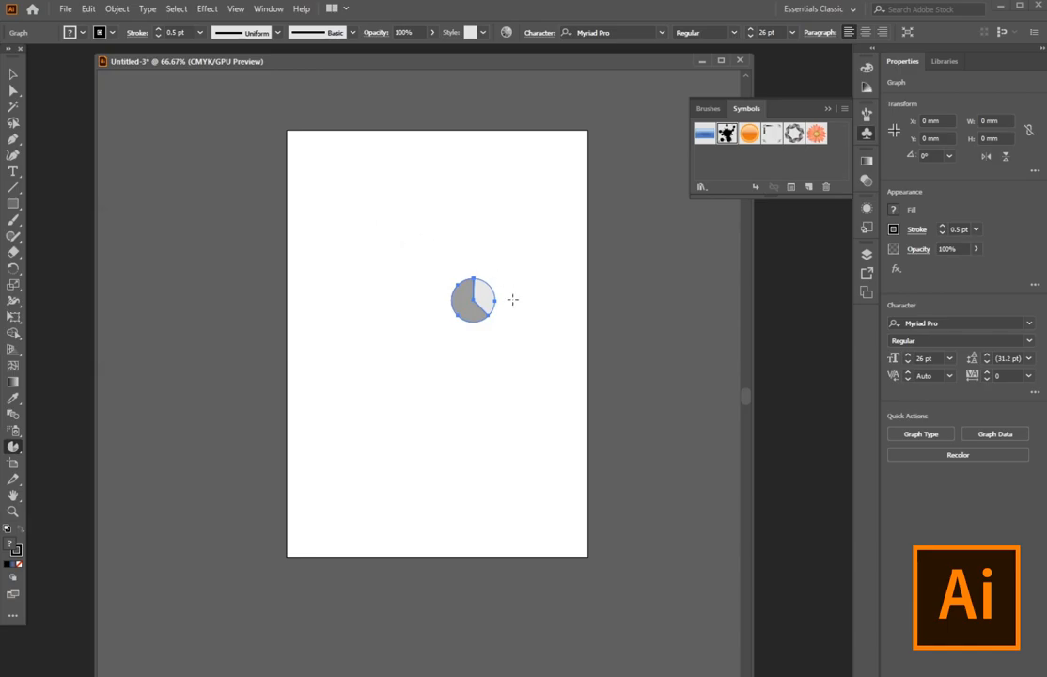
# Examine the pie graph's segments at 200% magnification and return to the 66.67% view with the Selection tool active
pyautogui.hotkey('ctrl', '+')
pyautogui.hotkey('ctrl', '+')
pyautogui.hotkey('ctrl', '+')
pyautogui.moveTo(495, 355); pyautogui.dragTo(505, 289)
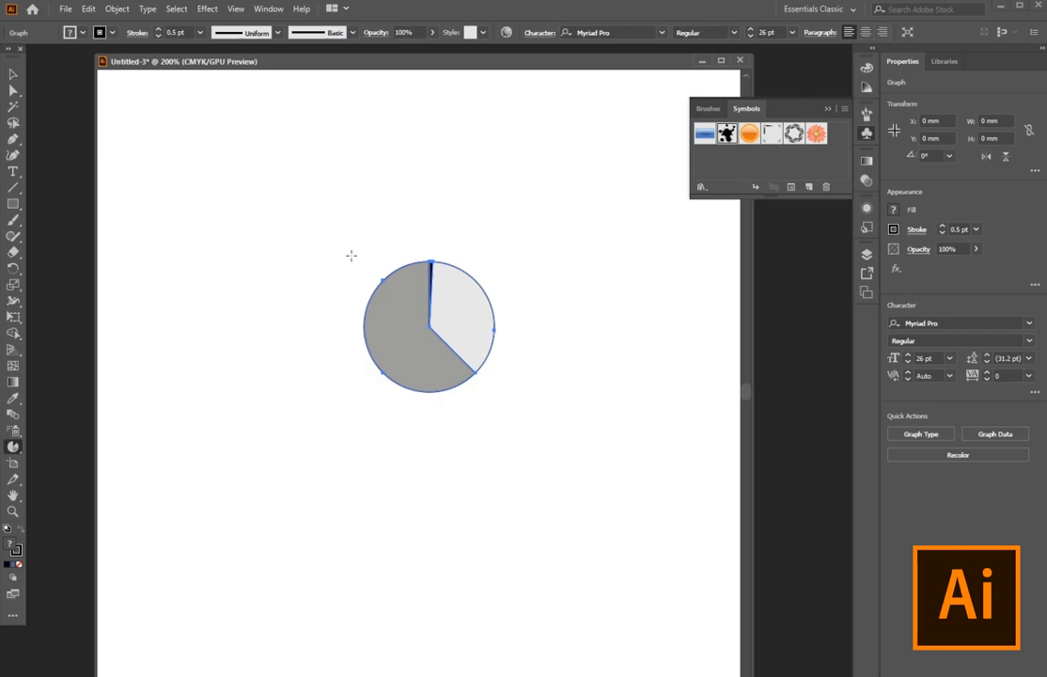
pyautogui.click(13, 73)
pyautogui.hotkey('ctrl', '-')
pyautogui.hotkey('ctrl', '-')
pyautogui.hotkey('ctrl', '-')
pyautogui.moveTo(418, 304); pyautogui.dragTo(419, 223)
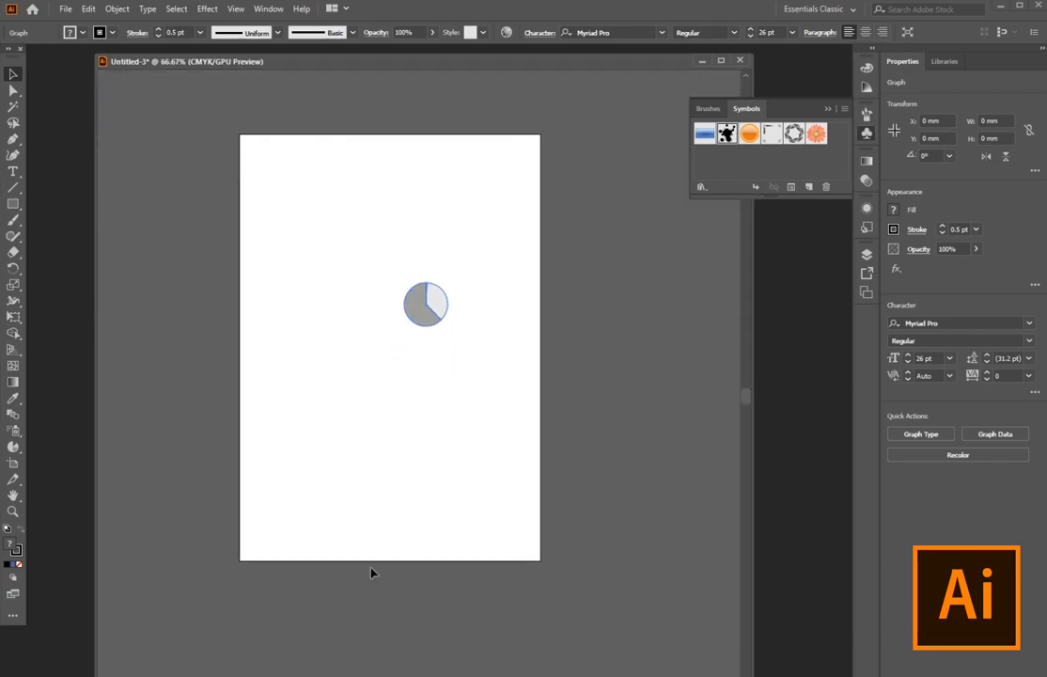
# Enlarge the artboard with the Artboard tool to about 286 by 359 mm
pyautogui.click(14, 463)
pyautogui.moveTo(240, 137); pyautogui.dragTo(206, 100)
pyautogui.moveTo(541, 101); pyautogui.dragTo(580, 80)
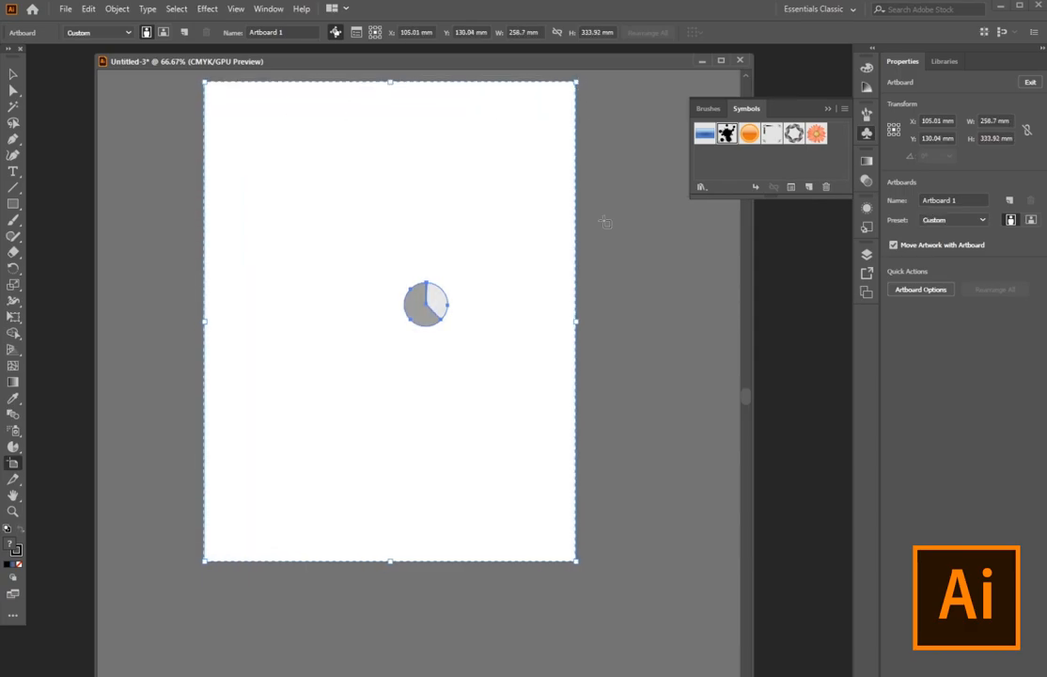
pyautogui.moveTo(580, 322); pyautogui.dragTo(607, 322)
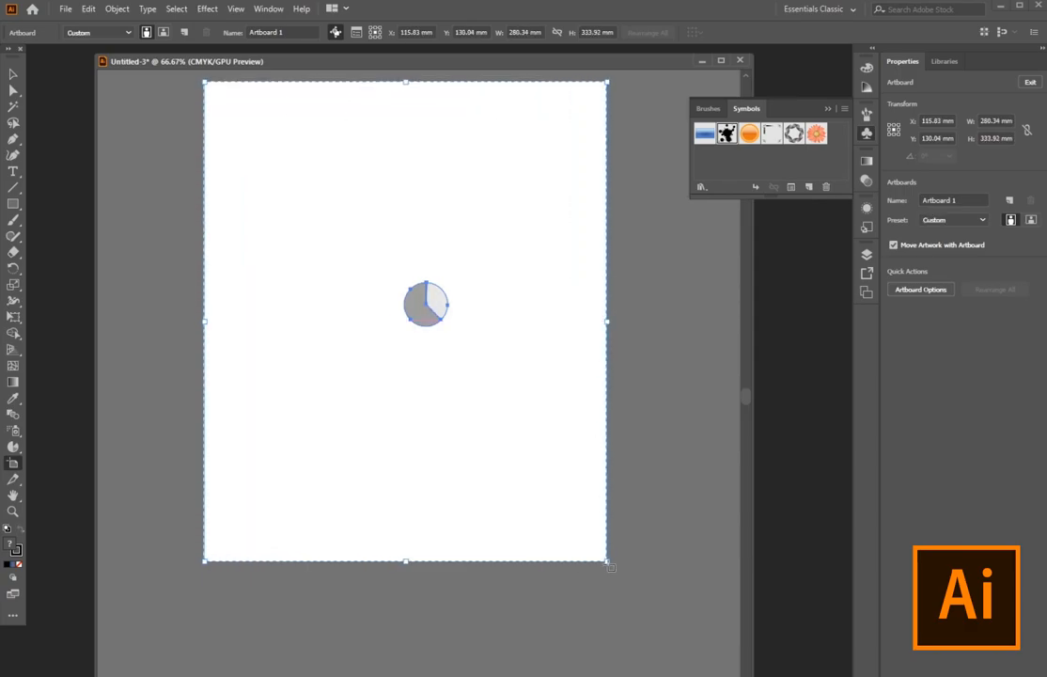
pyautogui.moveTo(609, 564); pyautogui.dragTo(616, 597)
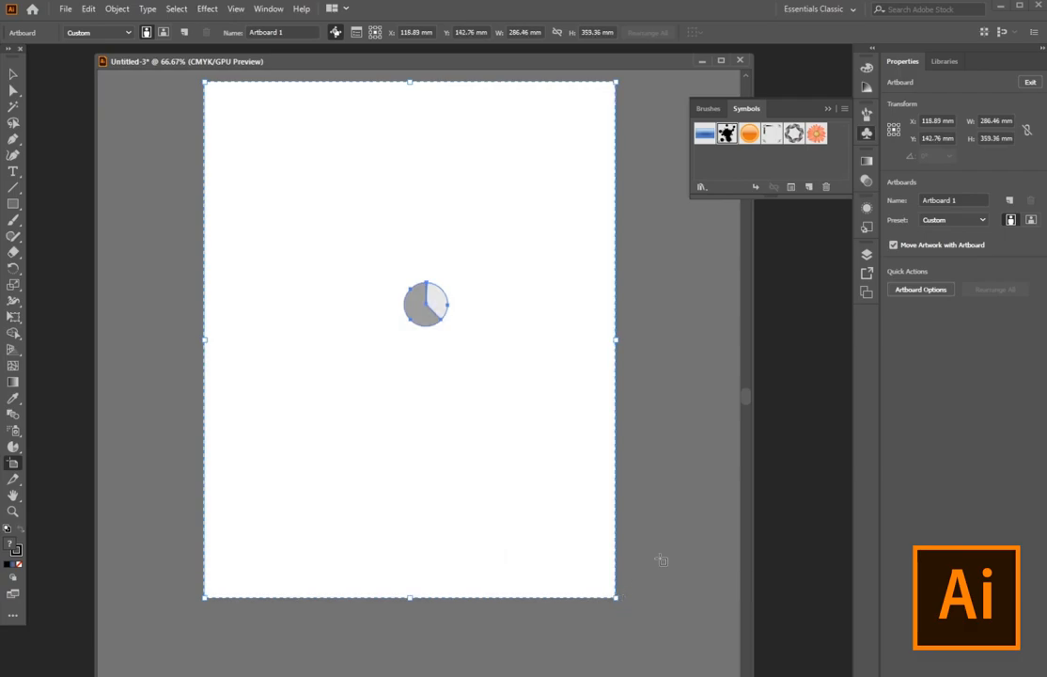
# Shrink the artboard around the pie graph to about 195 by 280 mm and leave artboard editing
pyautogui.press('Return')
pyautogui.click(628, 542)
pyautogui.moveTo(619, 602); pyautogui.dragTo(564, 528)
pyautogui.moveTo(207, 81); pyautogui.dragTo(285, 125)
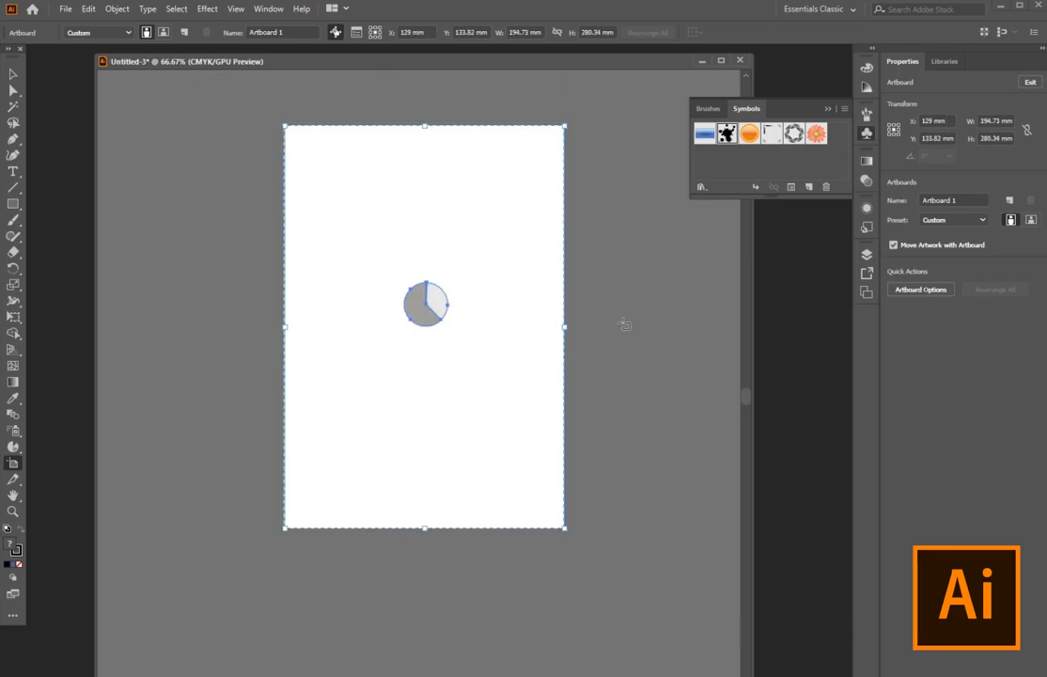
pyautogui.click(14, 73)
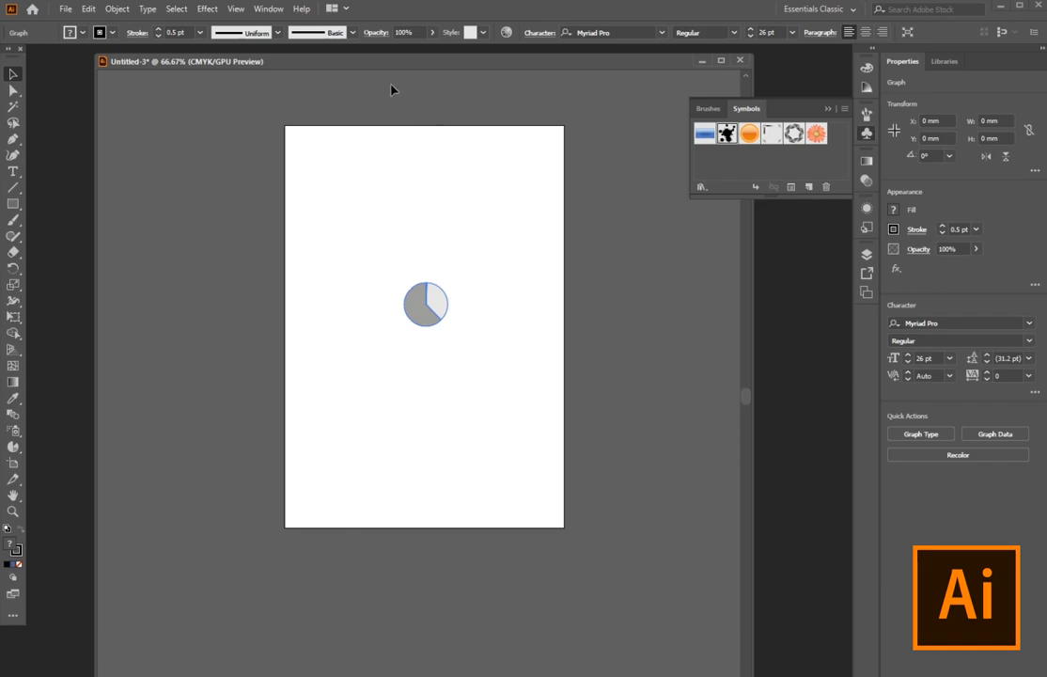
# Cut two rectangular slices, the second about 69 by 91 mm around the pie graph, and clear the artboard
pyautogui.click(14, 479)
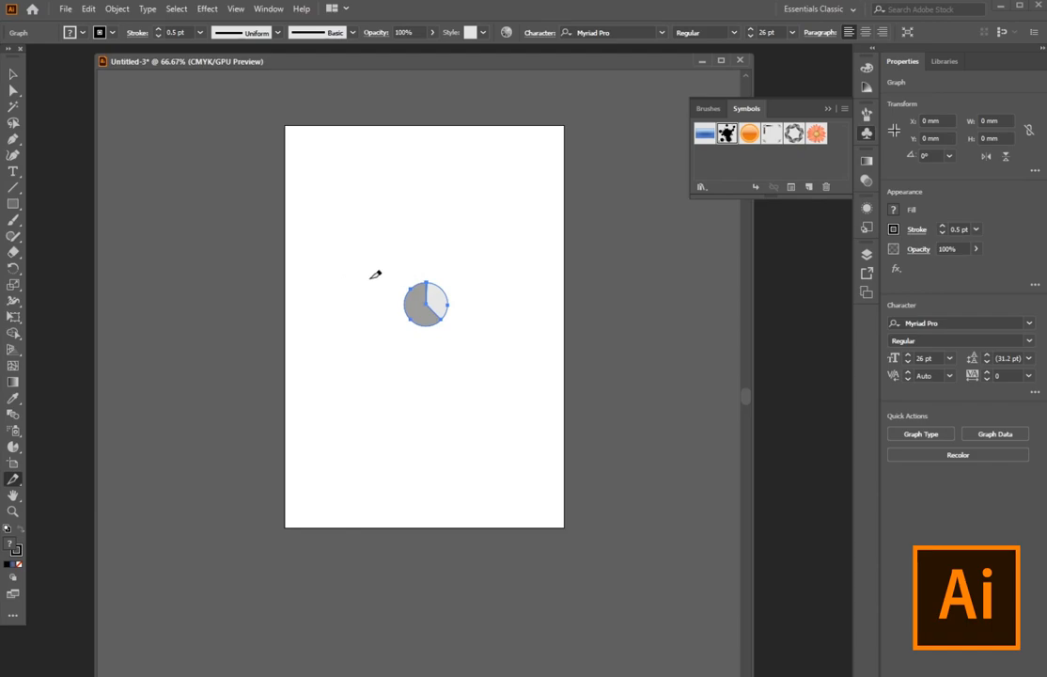
pyautogui.moveTo(327, 265); pyautogui.dragTo(378, 319)
pyautogui.moveTo(398, 222); pyautogui.dragTo(497, 351)
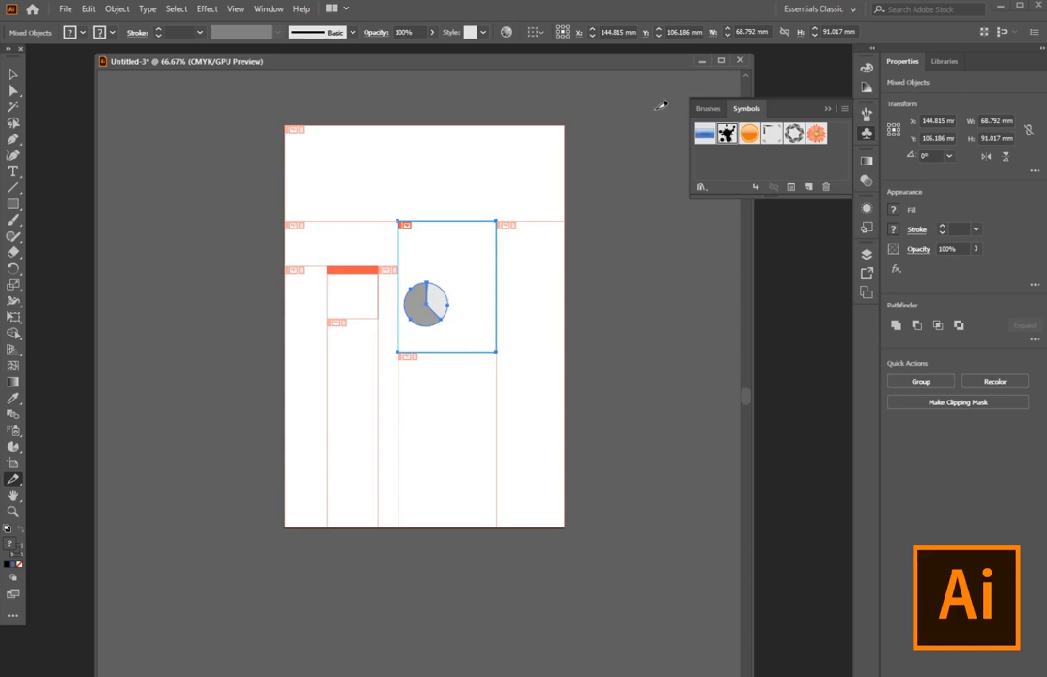
pyautogui.click(14, 74)
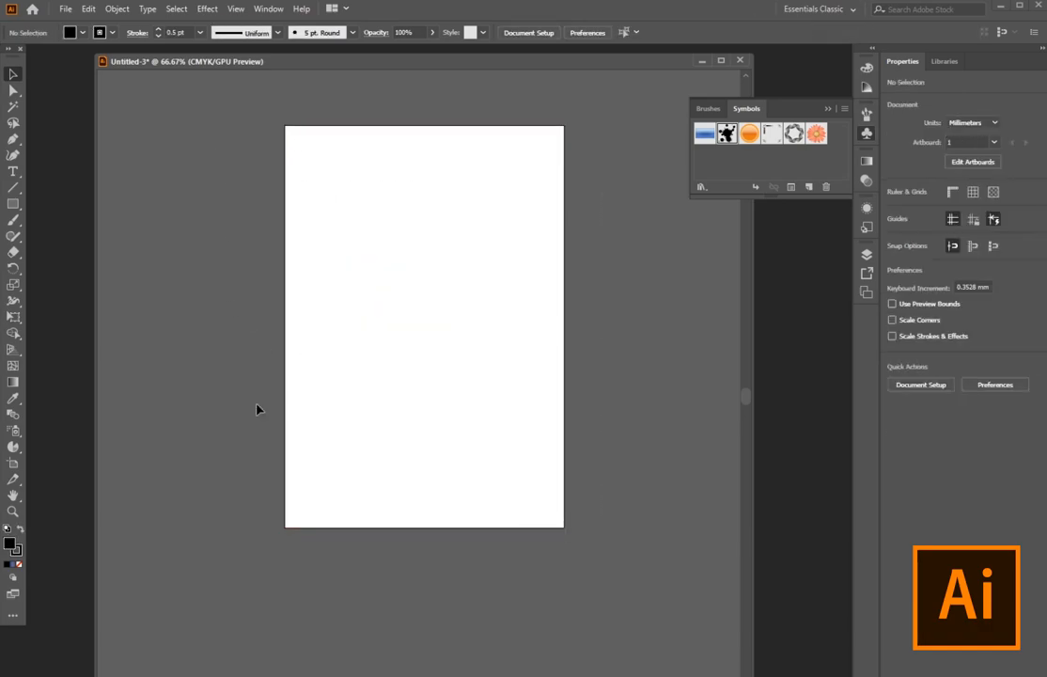
# Draw a black rectangle about 40 by 33 mm on the empty artboard
pyautogui.click(13, 495)
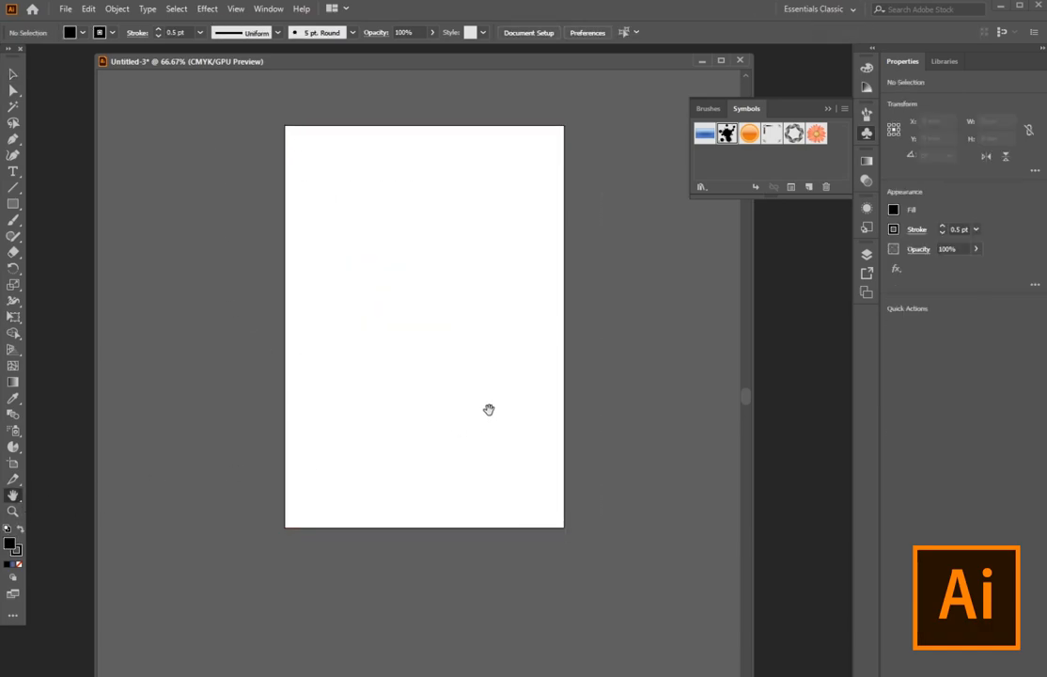
pyautogui.hotkey('ctrl', '+')
pyautogui.hotkey('ctrl', '+')
pyautogui.hotkey('ctrl', '+')
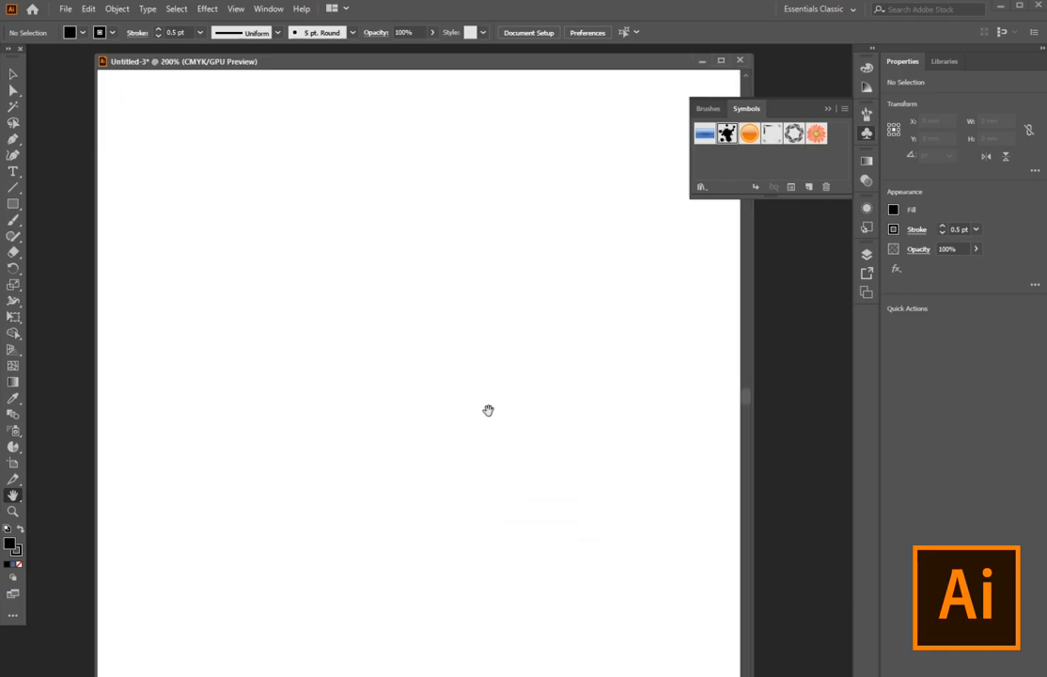
pyautogui.click(13, 203)
pyautogui.moveTo(127, 102); pyautogui.dragTo(301, 245)
# Pan the view around the black rectangle and collapse the Symbols panel
pyautogui.press('v')
pyautogui.scroll(-5, 372, 294)
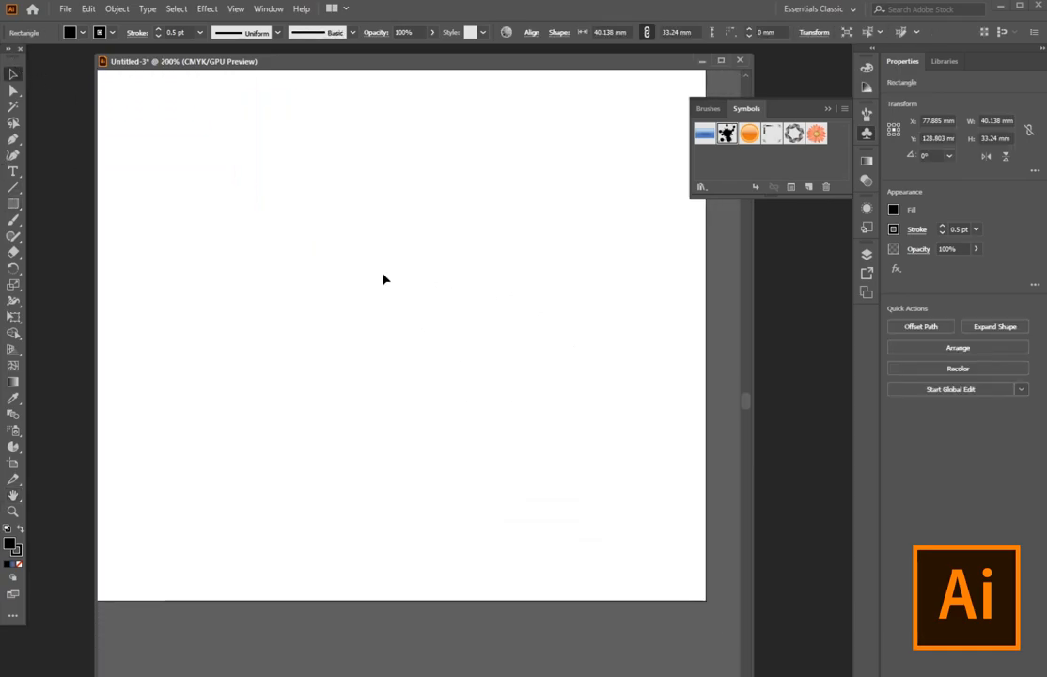
pyautogui.moveTo(407, 226); pyautogui.dragTo(555, 457)
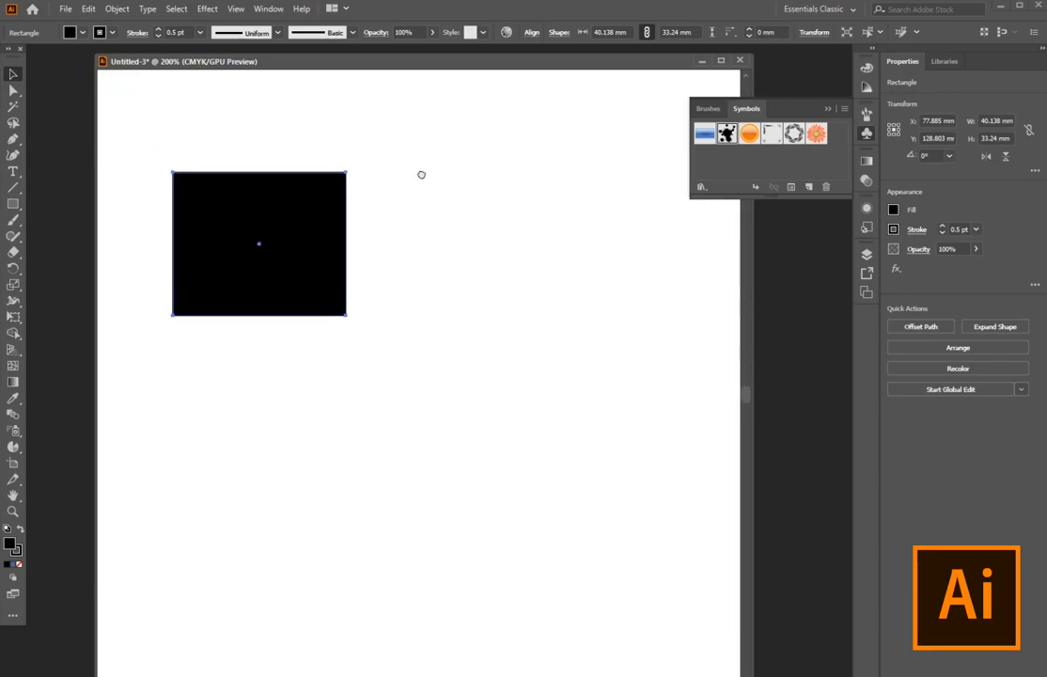
pyautogui.moveTo(422, 176); pyautogui.dragTo(532, 331)
pyautogui.moveTo(555, 422); pyautogui.dragTo(558, 259)
pyautogui.moveTo(597, 413); pyautogui.dragTo(529, 329)
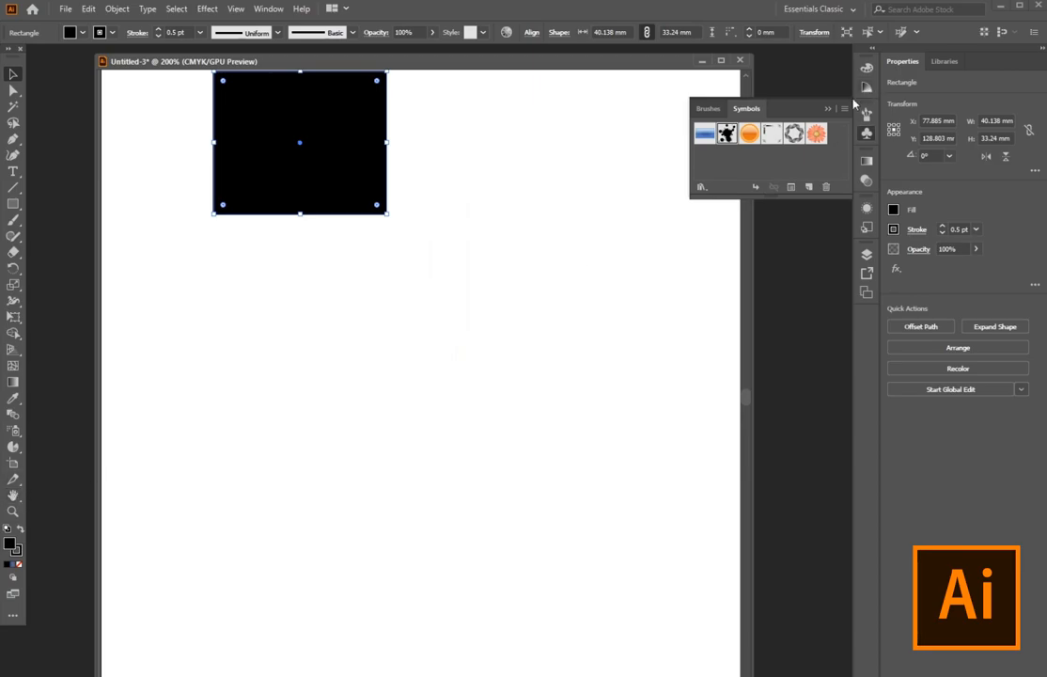
pyautogui.click(828, 109)
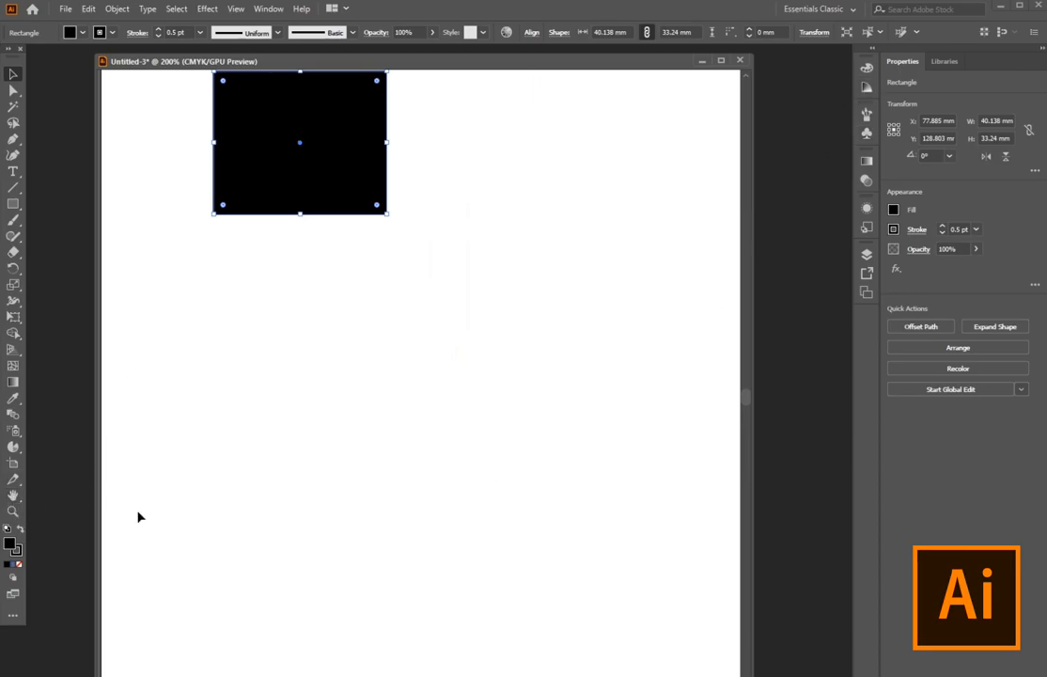
# View the rectangle at alternating magnifications between 100% and 200%, finishing at 100%
pyautogui.hotkey('ctrl', '-')
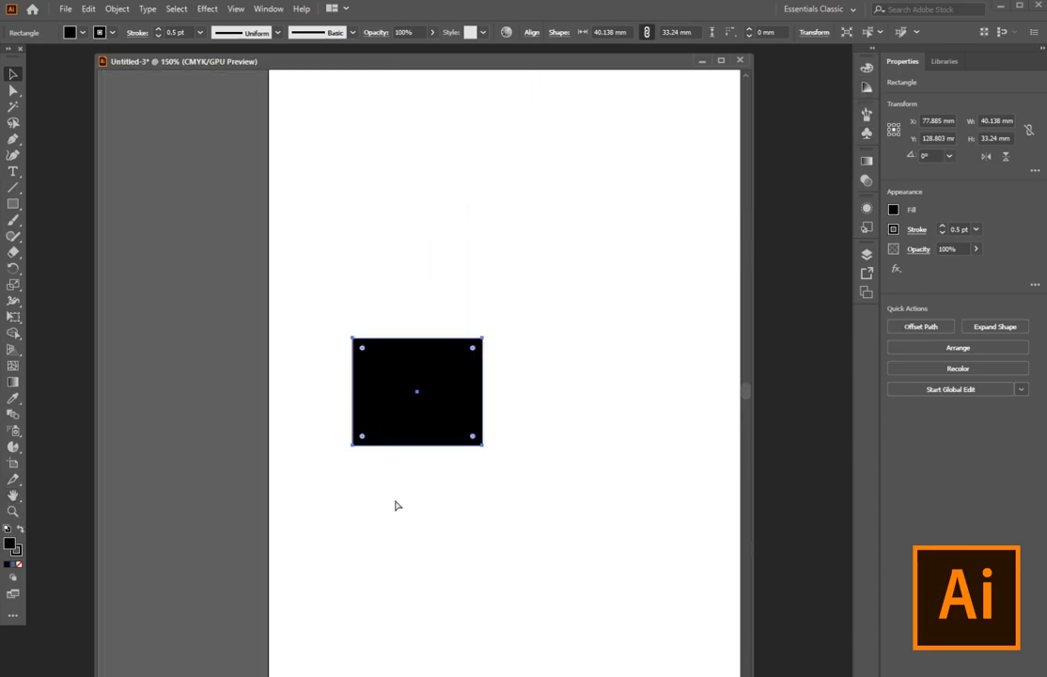
pyautogui.hotkey('ctrl', '-')
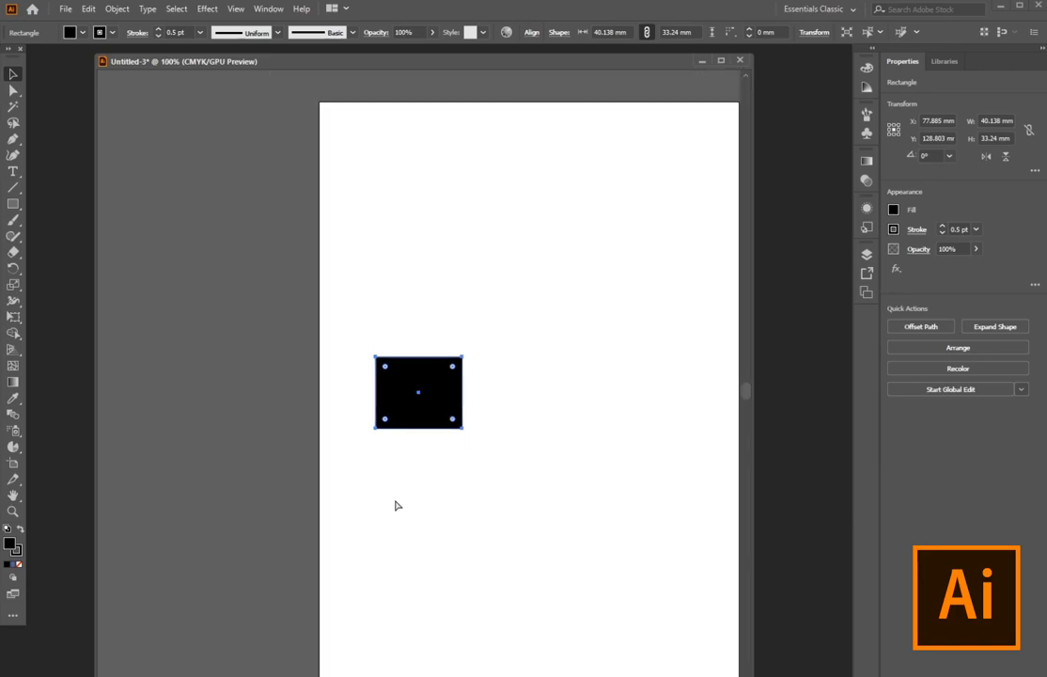
pyautogui.hotkey('ctrl', '+')
pyautogui.hotkey('ctrl', '+')
pyautogui.hotkey('ctrl', '-')
pyautogui.hotkey('ctrl', '-')
pyautogui.hotkey('ctrl', '+')
pyautogui.hotkey('ctrl', '+')
pyautogui.hotkey('ctrl', '-')
pyautogui.hotkey('ctrl', '-')
# Use the Zoom tool to magnify the artboard to at least 400%, return to 100% and recentre the view
pyautogui.click(12, 511)
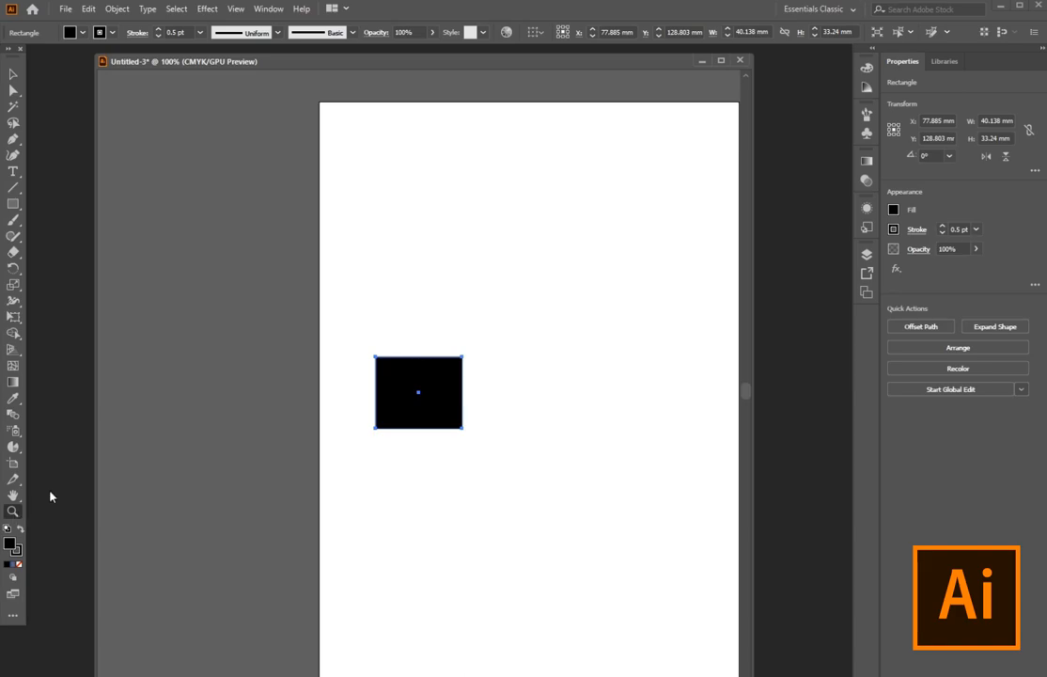
pyautogui.click(557, 345)
pyautogui.click(558, 345)
pyautogui.click(245, 334)
pyautogui.click(320, 315)
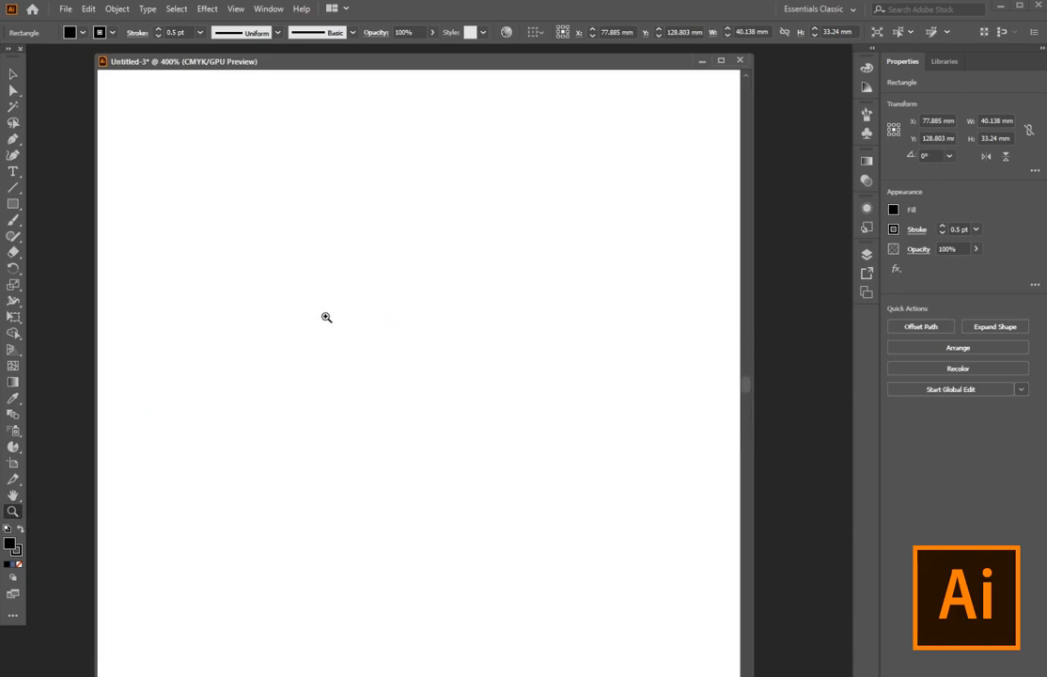
pyautogui.click(376, 358)
pyautogui.keyDown('alt'); pyautogui.click(363, 383); pyautogui.keyUp('alt')
pyautogui.keyDown('alt'); pyautogui.click(313, 452); pyautogui.keyUp('alt')
pyautogui.keyDown('alt'); pyautogui.click(312, 452); pyautogui.keyUp('alt')
pyautogui.keyDown('alt'); pyautogui.click(312, 452); pyautogui.keyUp('alt')
pyautogui.keyDown('alt'); pyautogui.click(312, 452); pyautogui.keyUp('alt')
pyautogui.moveTo(519, 436); pyautogui.dragTo(308, 299)
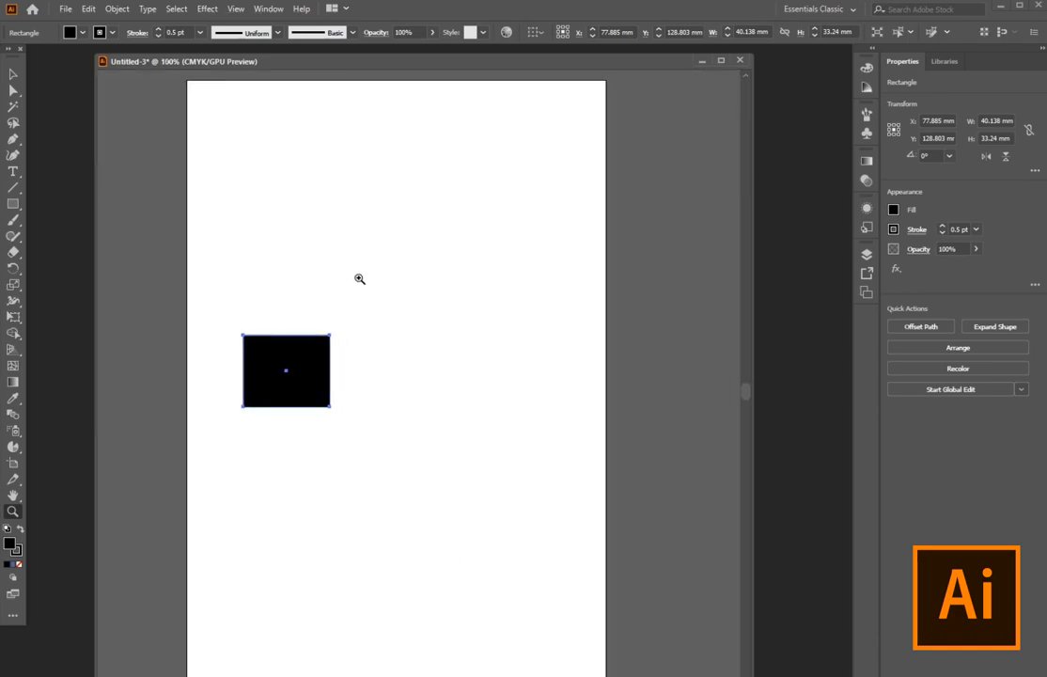
# Fill the selected rectangle with dark blue, and reset it to the default white fill and 1 pt black stroke
pyautogui.click(14, 74)
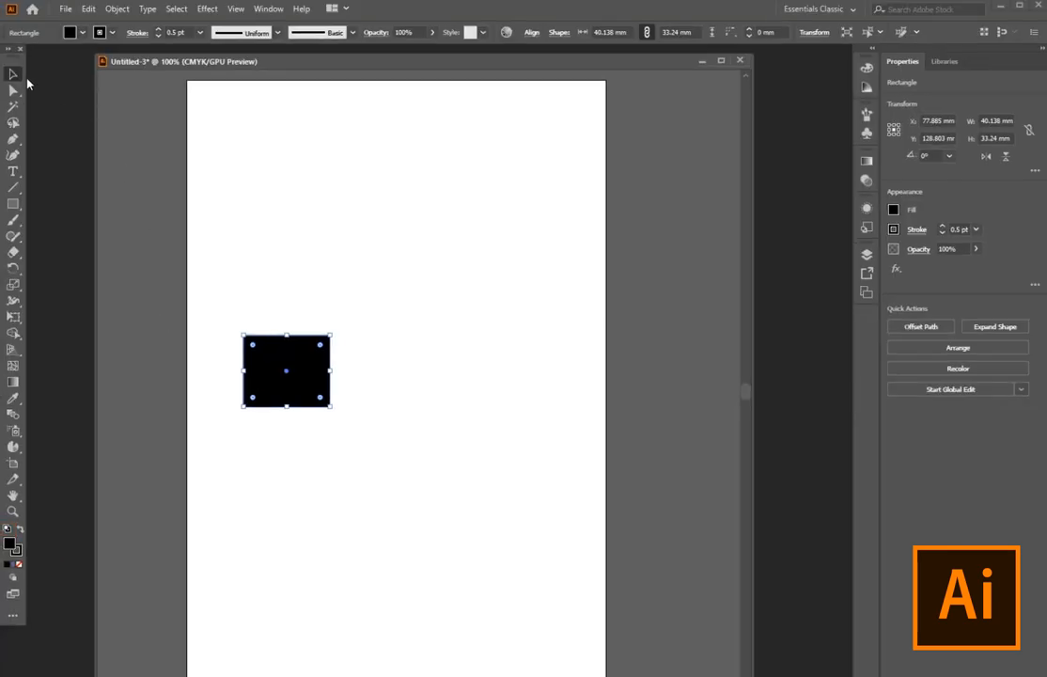
pyautogui.click(81, 33)
pyautogui.click(45, 63)
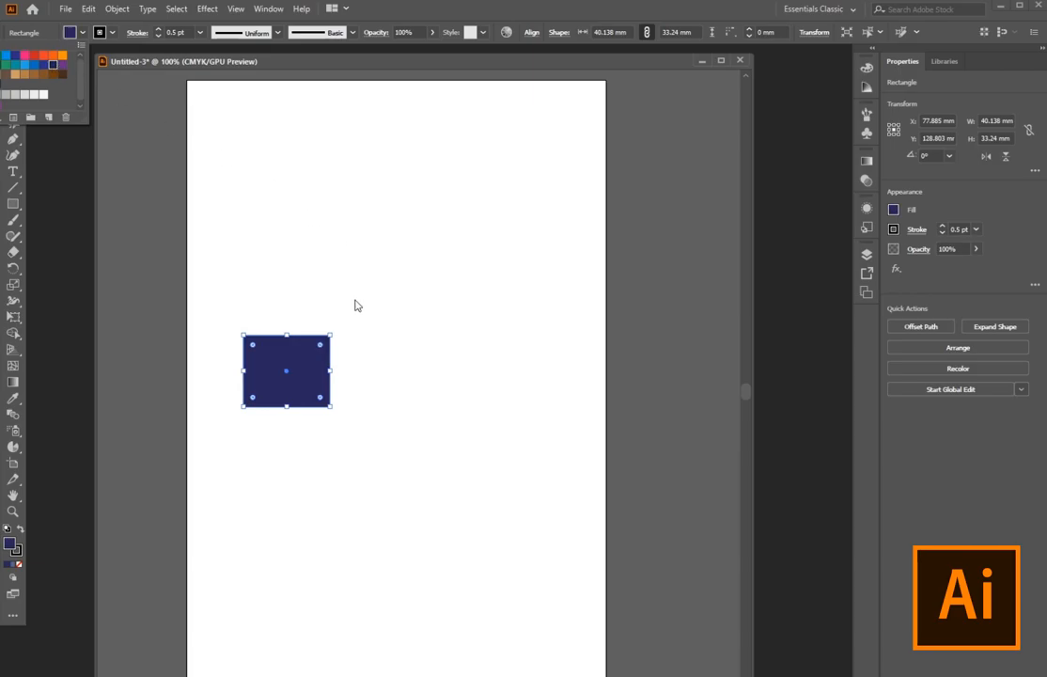
pyautogui.click(81, 33)
pyautogui.click(8, 528)
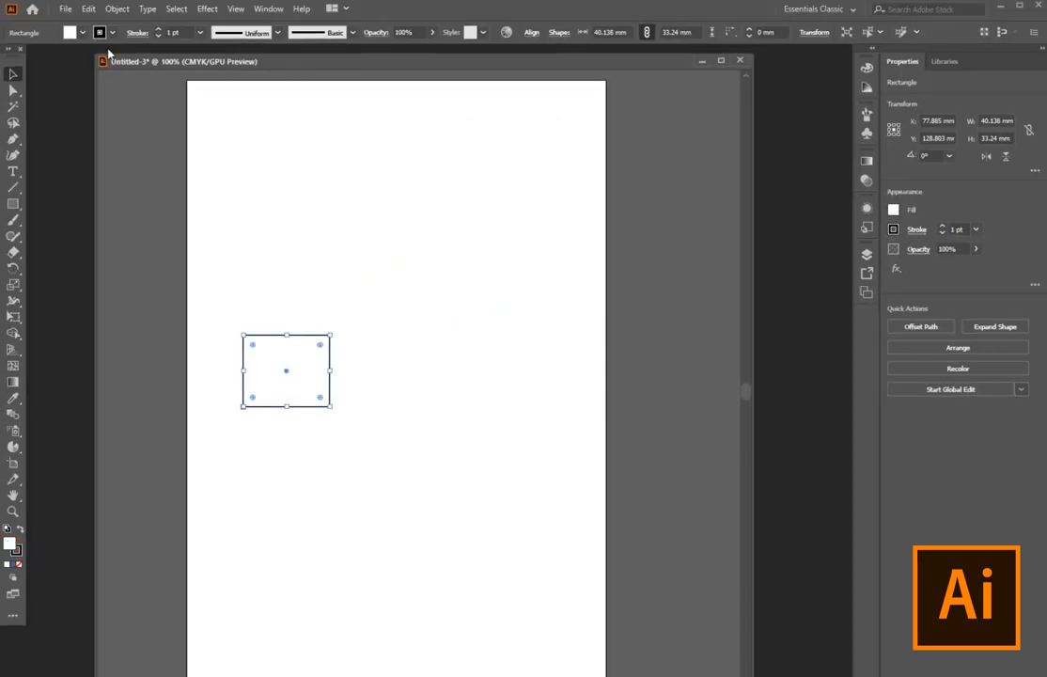
# View the rectangle's fill in the Color Picker and the fill swatches without choosing a colour
pyautogui.doubleClick(11, 544)
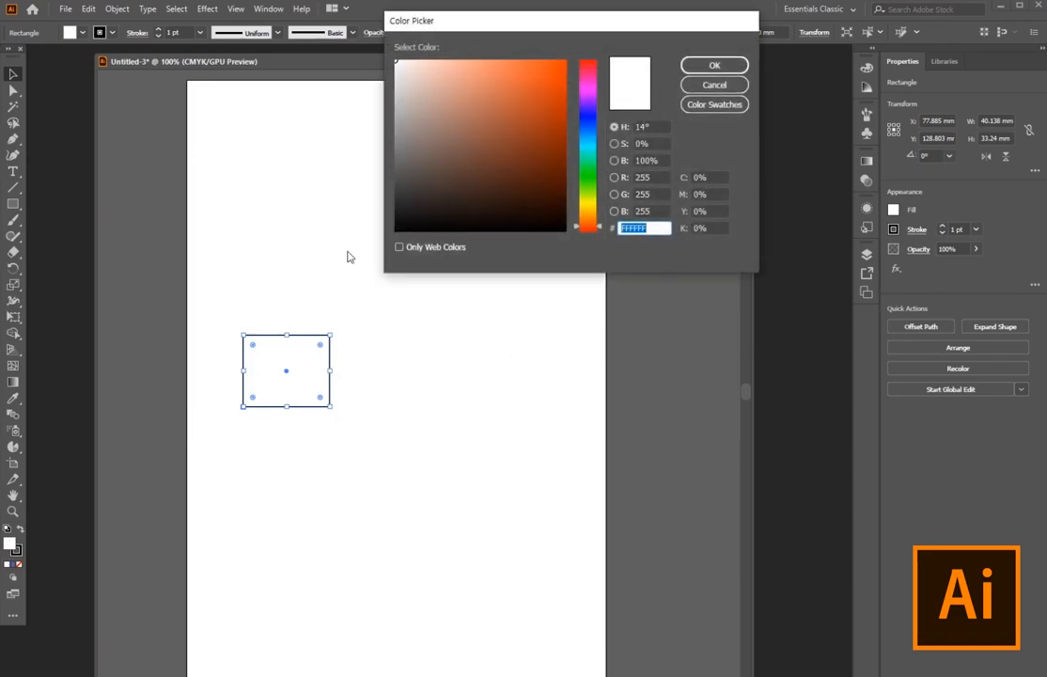
pyautogui.click(714, 86)
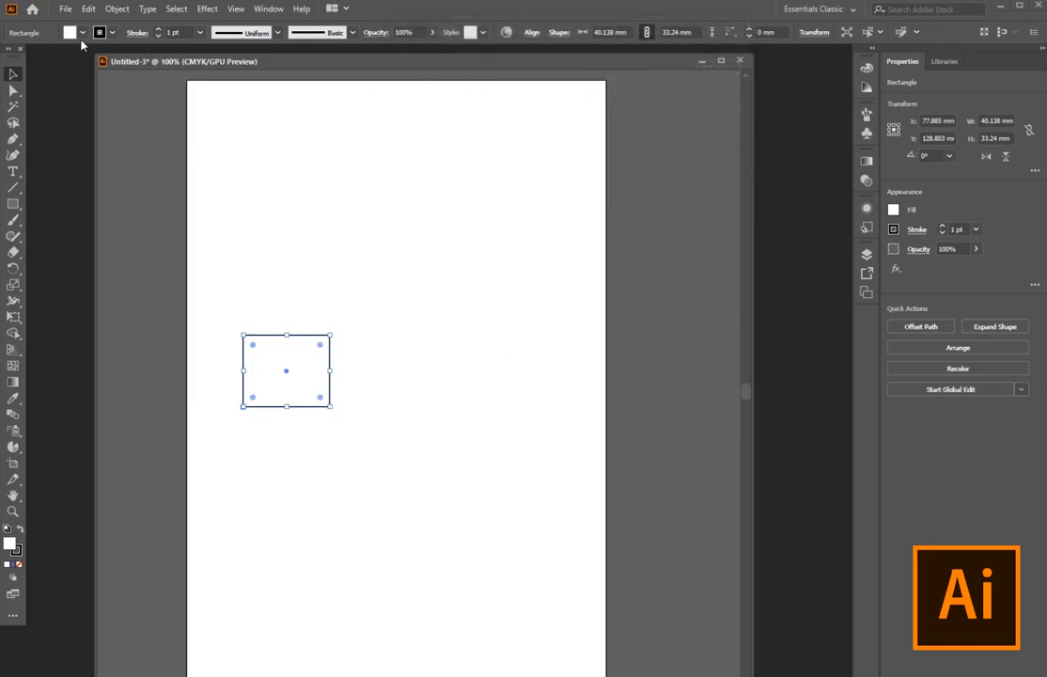
pyautogui.click(79, 36)
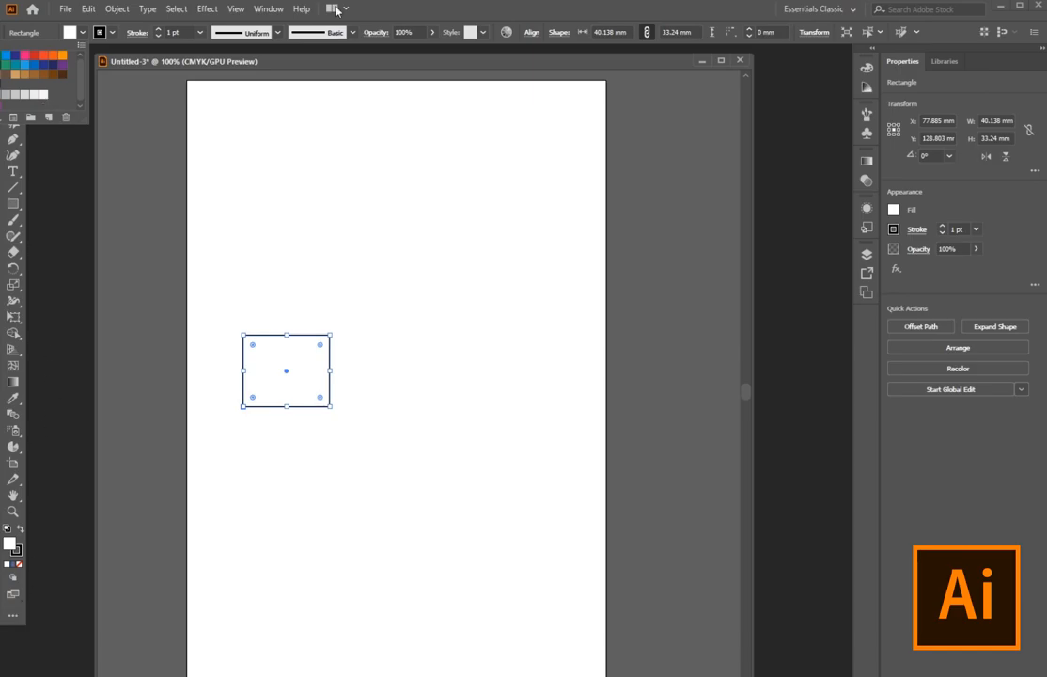
pyautogui.click(475, 13)
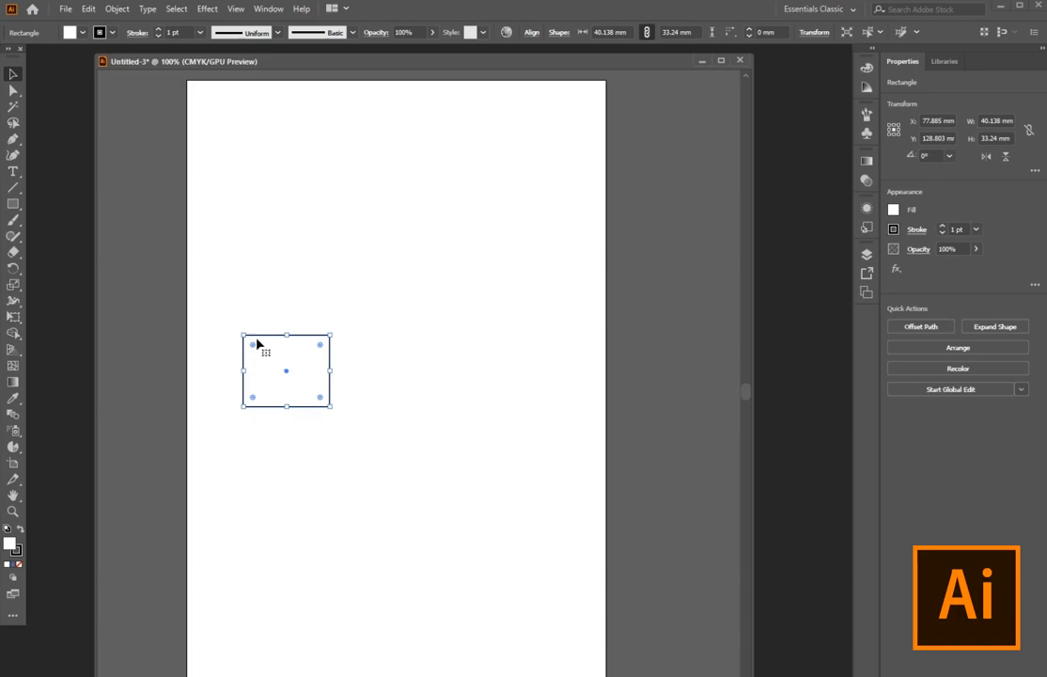
# Swap the rectangle's fill and stroke colours back and forth, try None as the fill, and return to the solid white fill
pyautogui.click(20, 530)
pyautogui.click(20, 531)
pyautogui.click(20, 531)
pyautogui.click(20, 532)
pyautogui.click(20, 531)
pyautogui.click(20, 531)
pyautogui.click(20, 531)
pyautogui.click(20, 531)
pyautogui.click(20, 531)
pyautogui.click(20, 531)
pyautogui.click(18, 565)
pyautogui.click(7, 564)
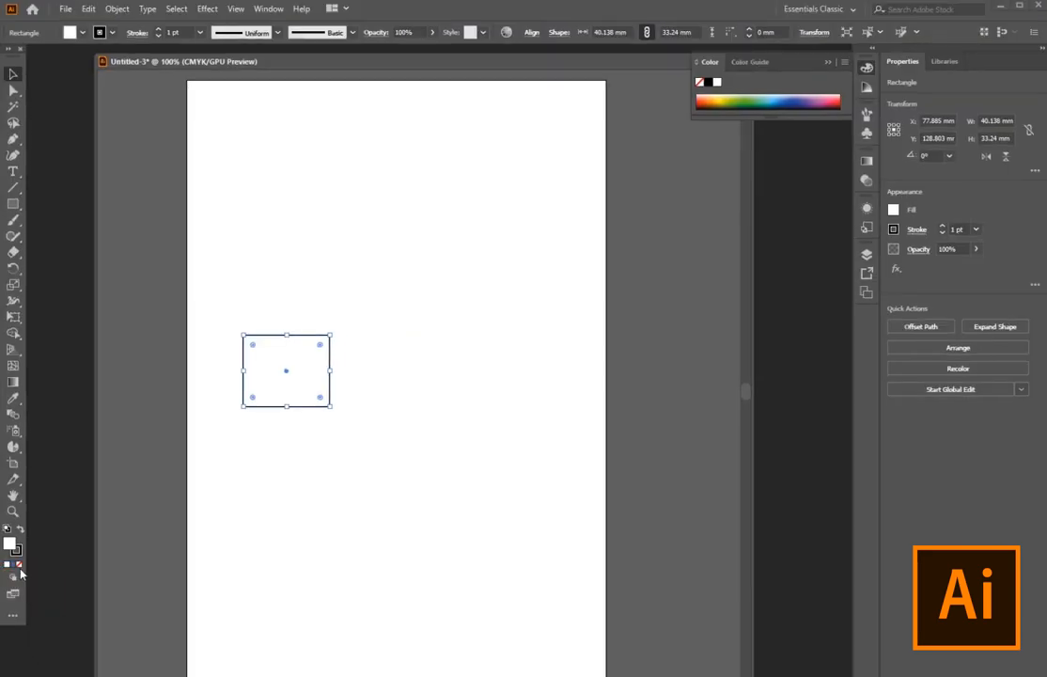
# View the available drawing modes and delete the small rectangle from the artboard
pyautogui.click(12, 578)
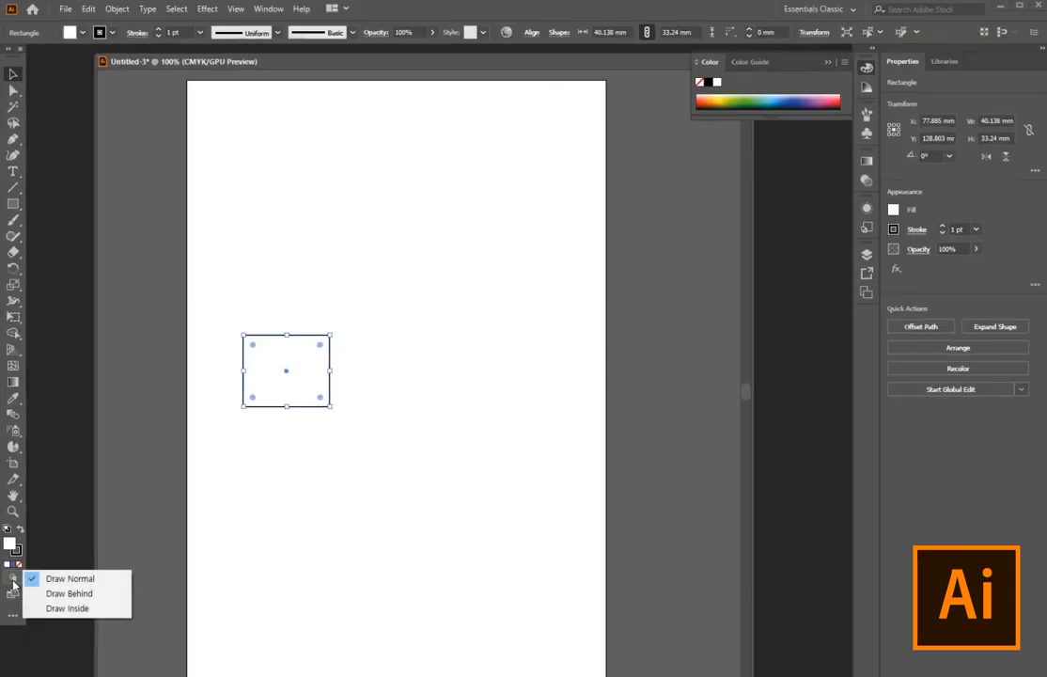
pyautogui.click(13, 584)
pyautogui.click(139, 249)
pyautogui.click(305, 318)
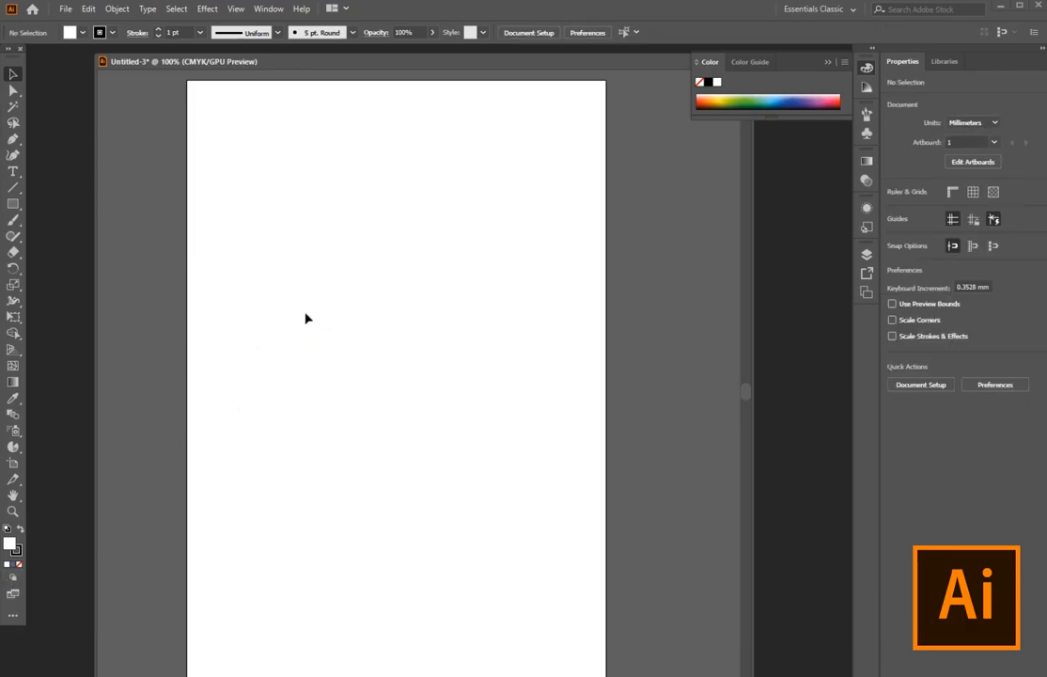
# Draw a dark blue rectangle about 110 × 80 mm on the artboard's upper half and paint a curved black brush stroke across it
pyautogui.click(13, 204)
pyautogui.moveTo(223, 173); pyautogui.dragTo(462, 346)
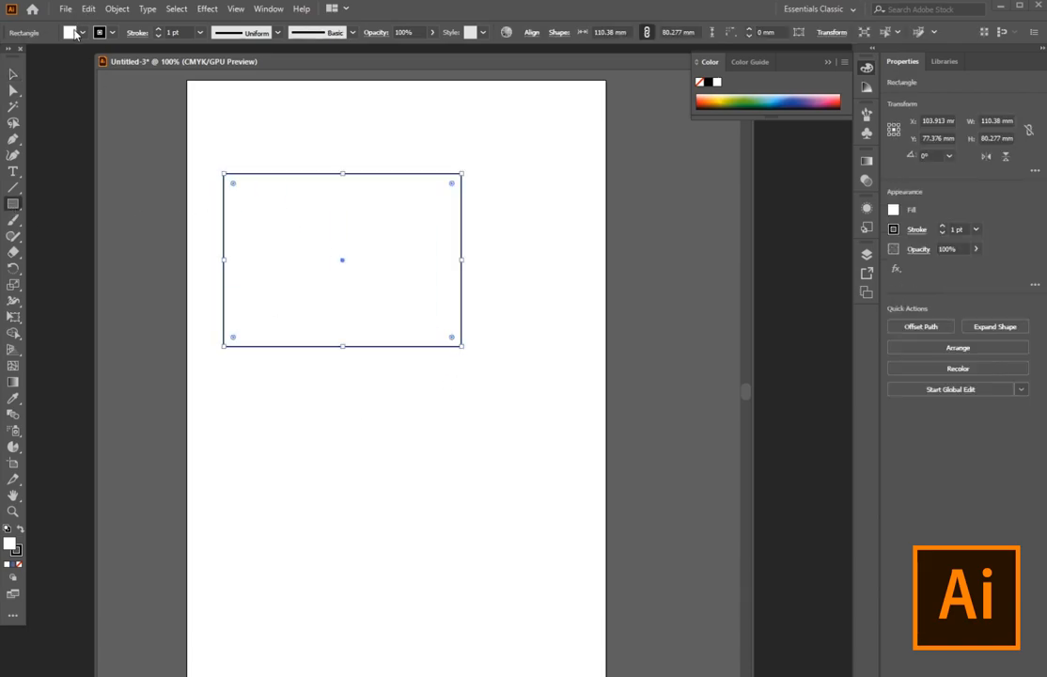
pyautogui.click(71, 32)
pyautogui.click(16, 55)
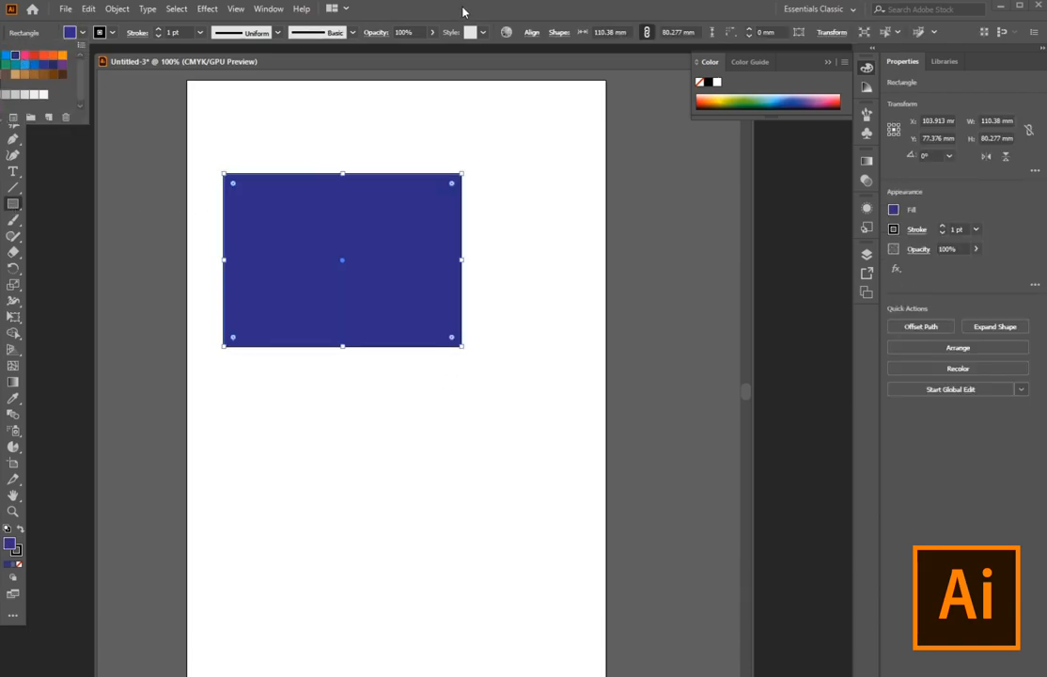
pyautogui.click(13, 219)
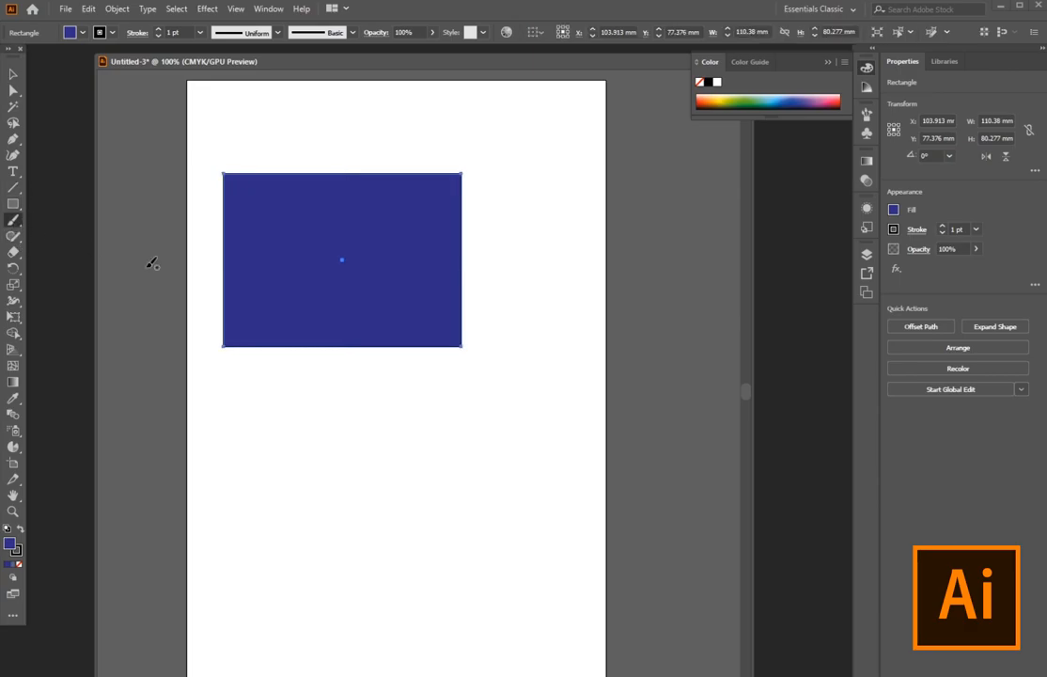
pyautogui.moveTo(280, 457)
pyautogui.mouseDown()
pyautogui.moveTo(472, 257)
pyautogui.moveTo(532, 255)
pyautogui.mouseUp()
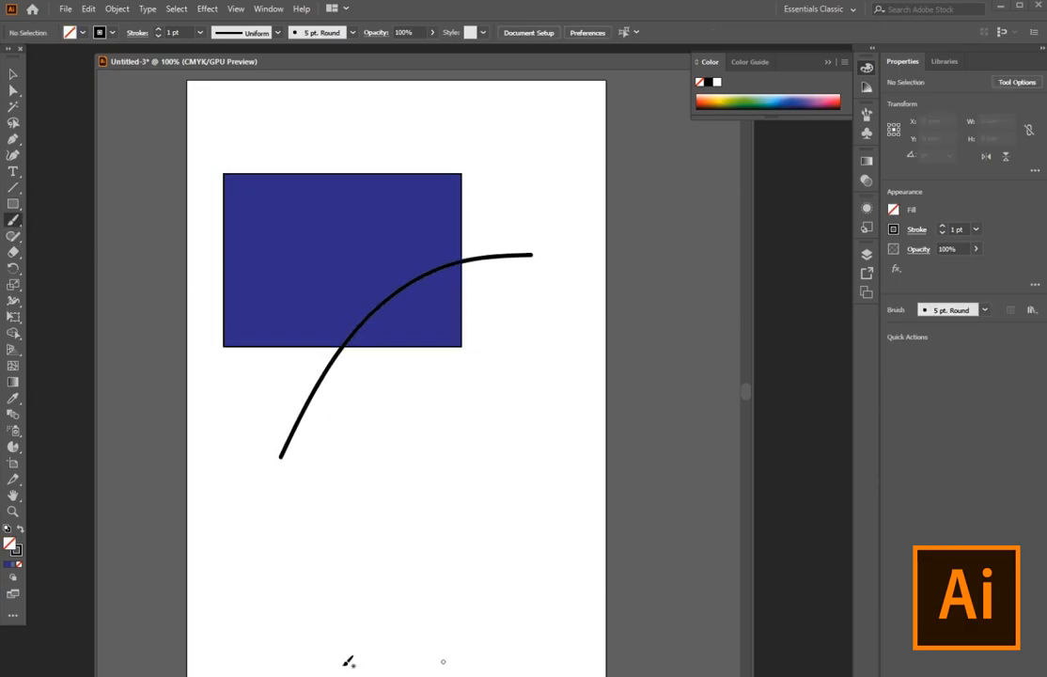
# In Draw Behind mode, draw a red rectangle about 95 × 76 mm below the blue one and paint a curved black brush stroke behind it
pyautogui.click(13, 203)
pyautogui.click(13, 577)
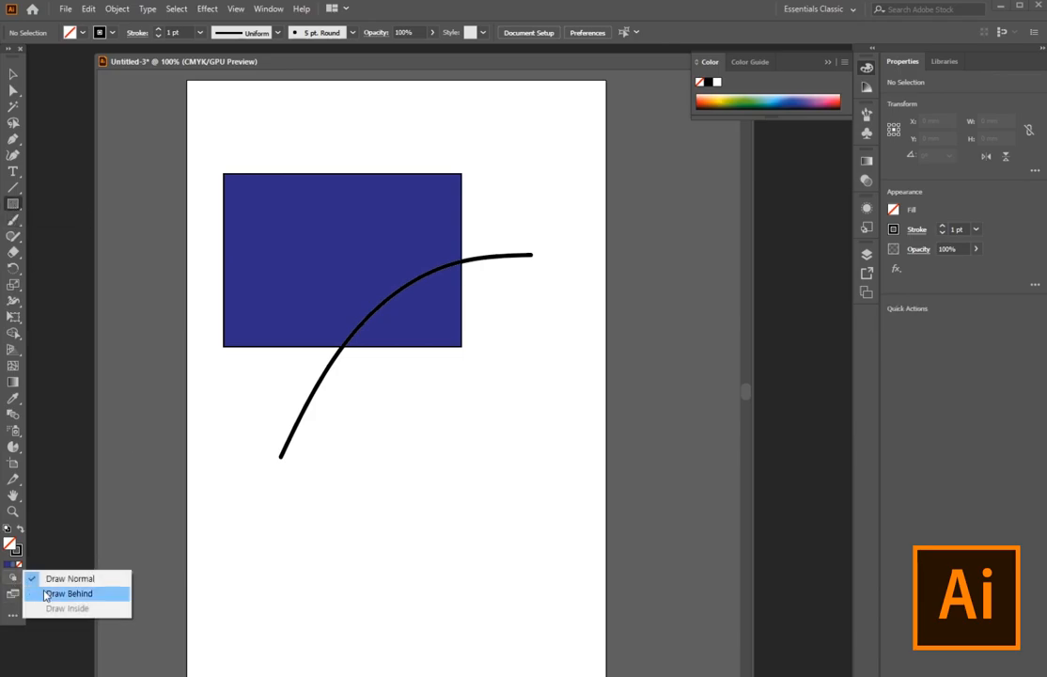
pyautogui.click(38, 593)
pyautogui.moveTo(350, 436)
pyautogui.mouseDown()
pyautogui.moveTo(409, 495)
pyautogui.moveTo(556, 599)
pyautogui.mouseUp()
pyautogui.click(70, 32)
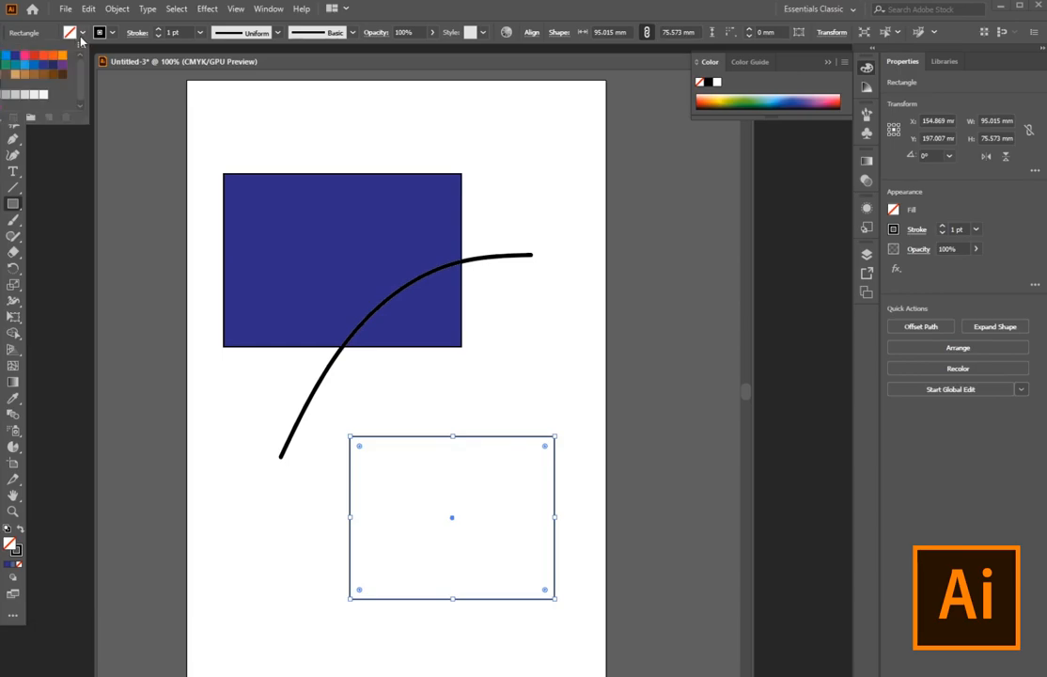
pyautogui.click(26, 54)
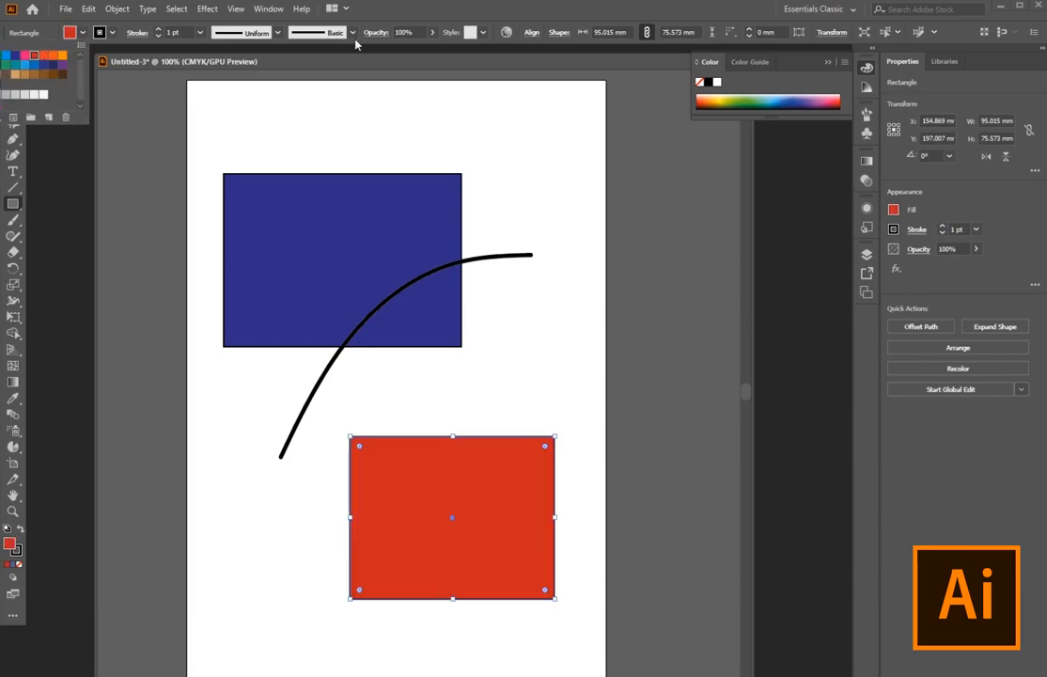
pyautogui.click(13, 219)
pyautogui.moveTo(290, 567)
pyautogui.mouseDown()
pyautogui.moveTo(561, 363)
pyautogui.moveTo(553, 372)
pyautogui.mouseUp()
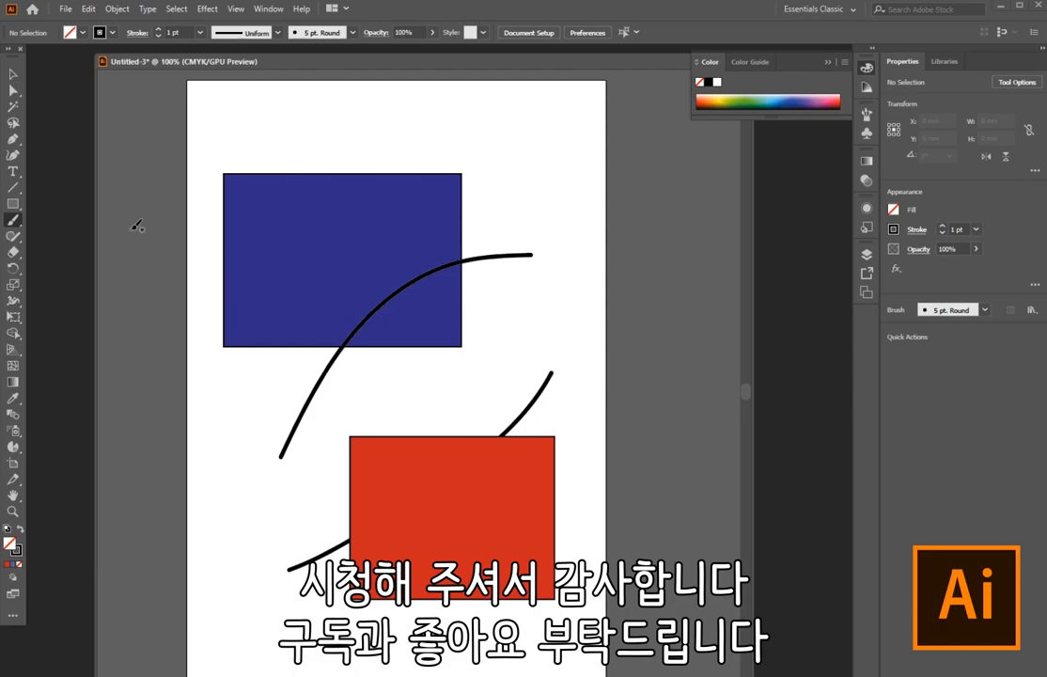
# View the drawing mode options and the screen mode options, keeping Normal Screen Mode
pyautogui.click(17, 579)
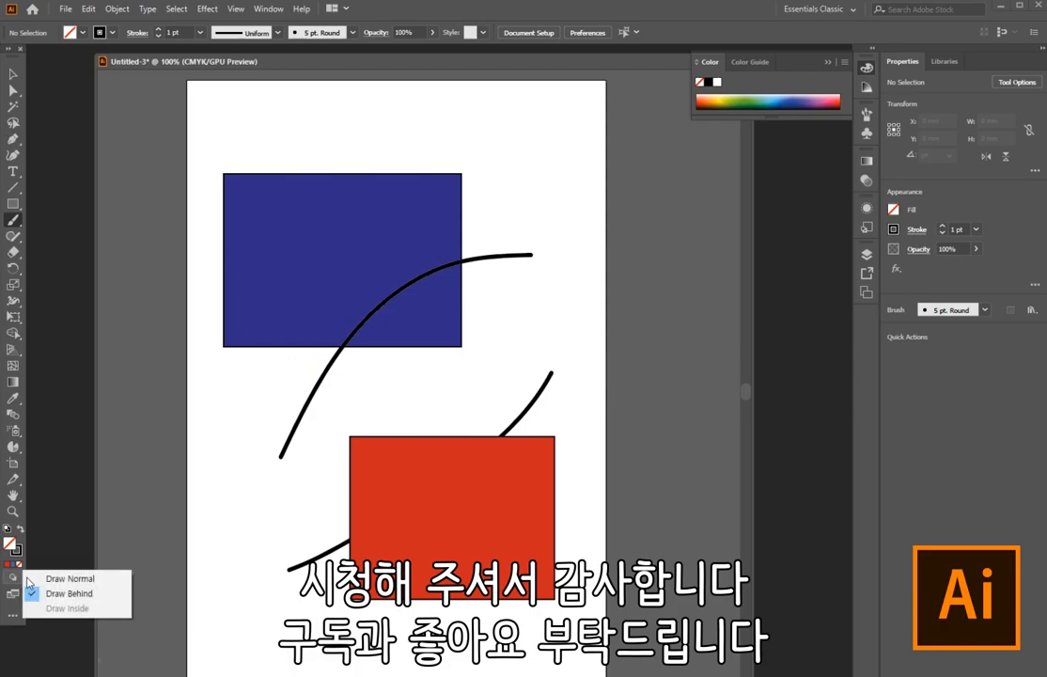
pyautogui.click(93, 585)
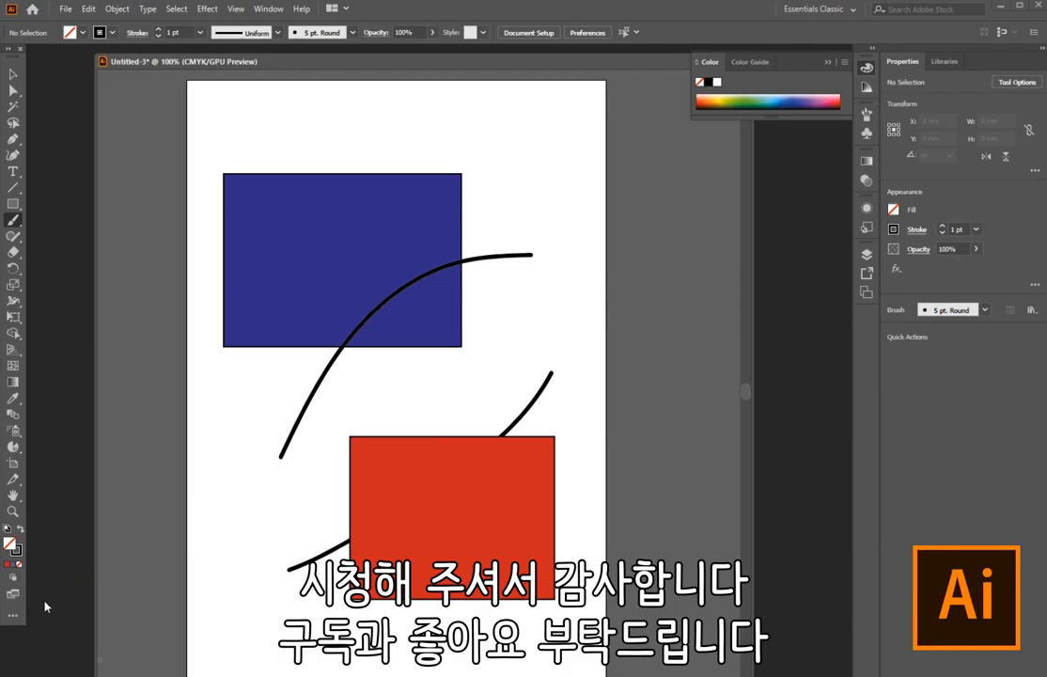
pyautogui.click(18, 599)
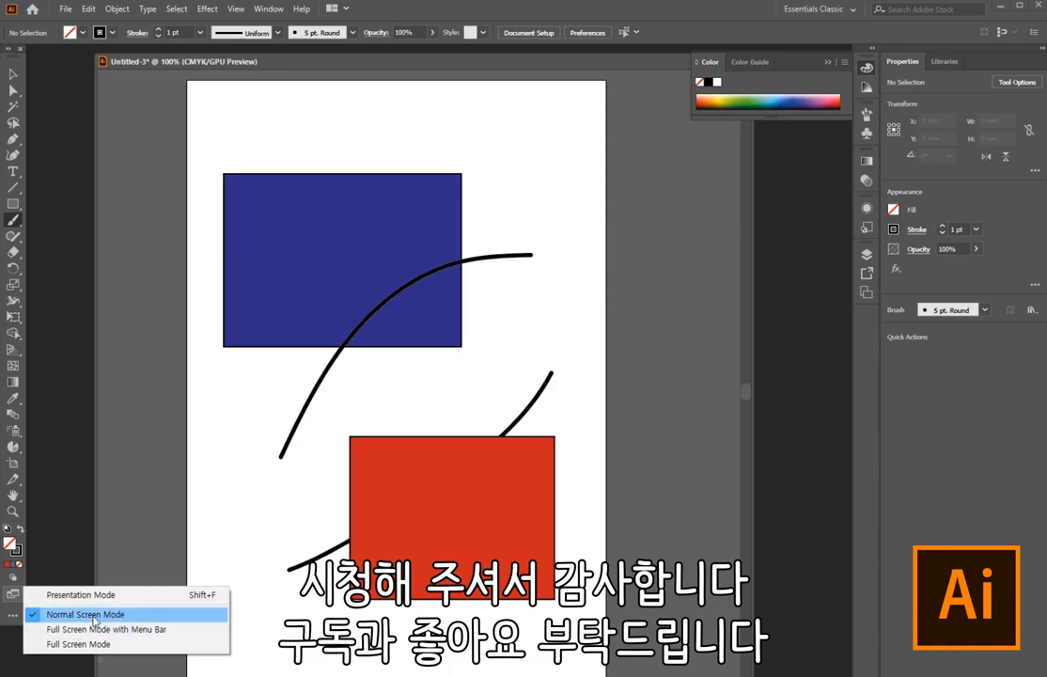
pyautogui.click(206, 508)
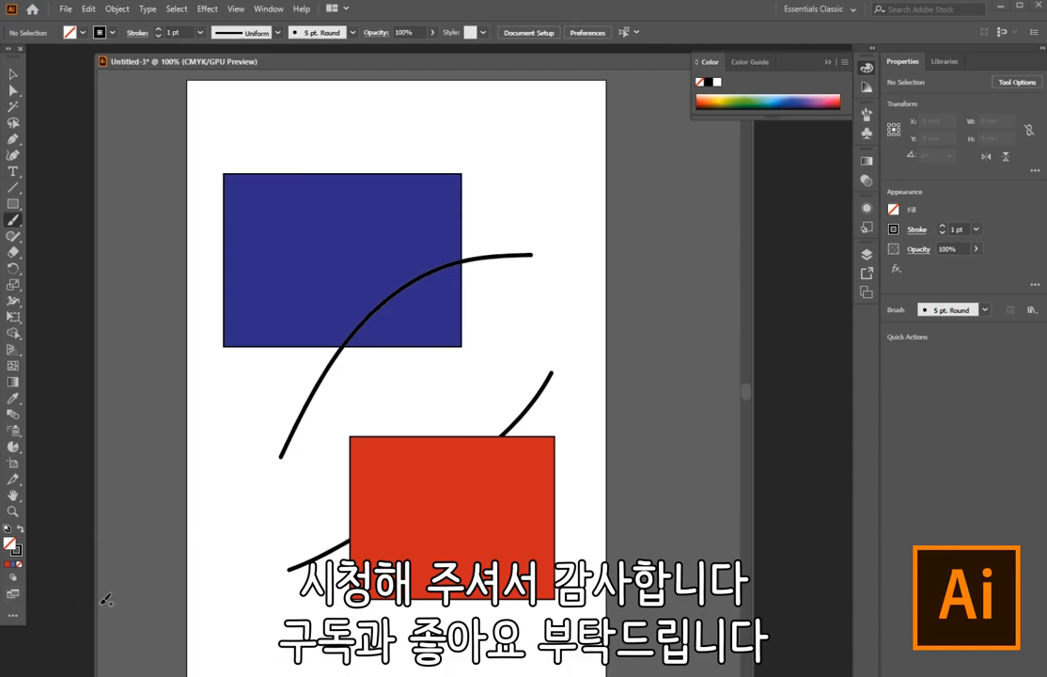
# View the All Tools list for customising the toolbar and close it
pyautogui.click(13, 616)
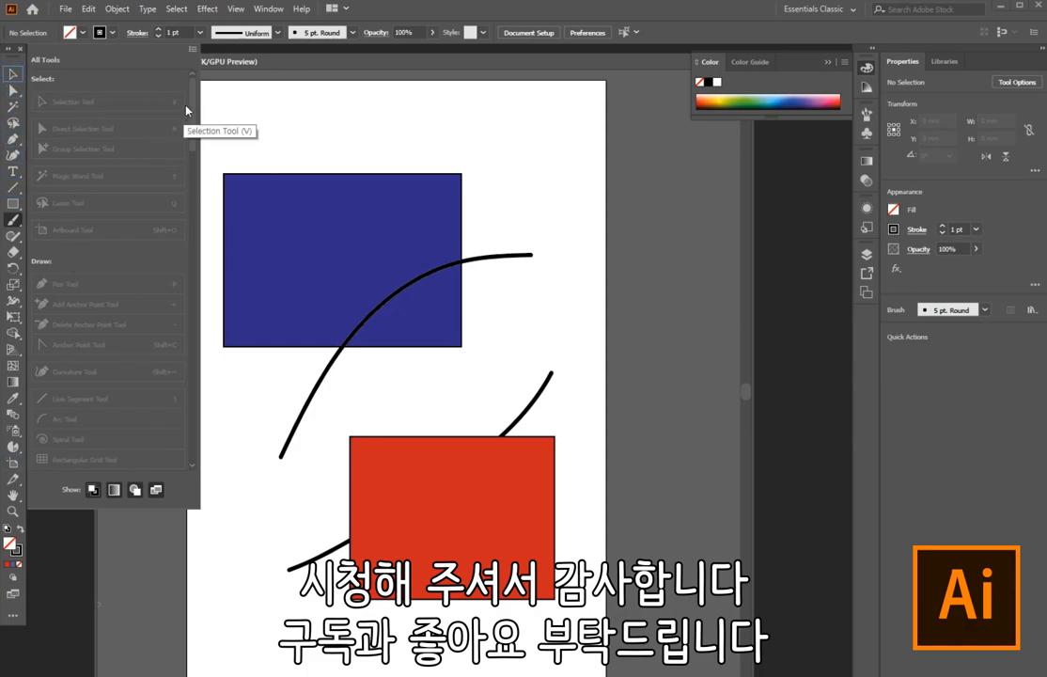
pyautogui.moveTo(190, 102); pyautogui.dragTo(206, 69)
pyautogui.click(215, 61)
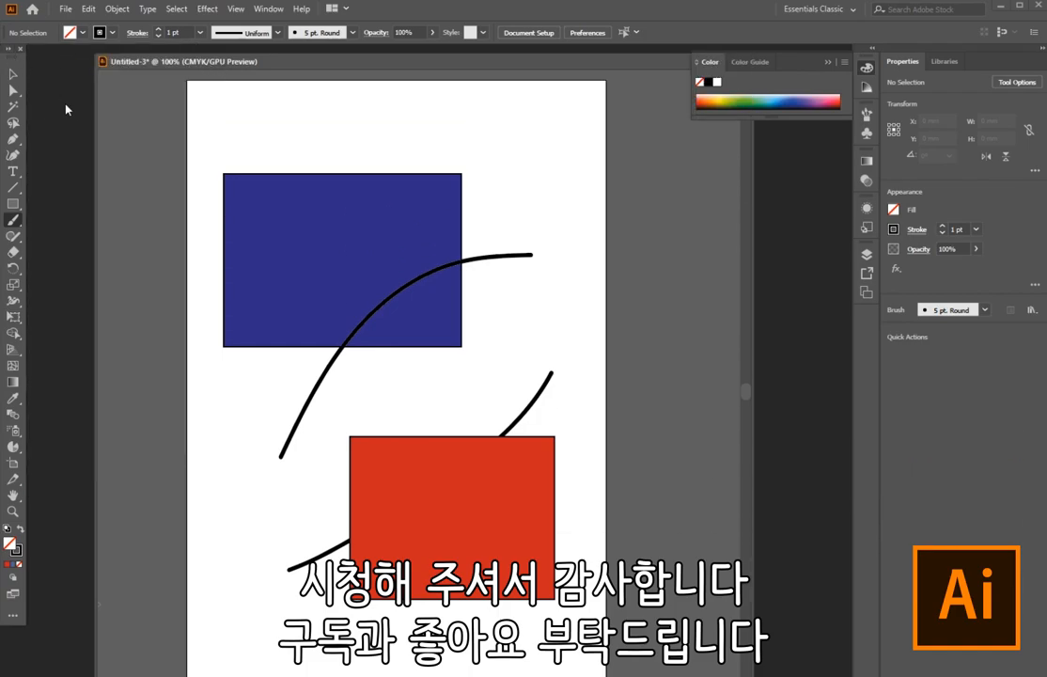